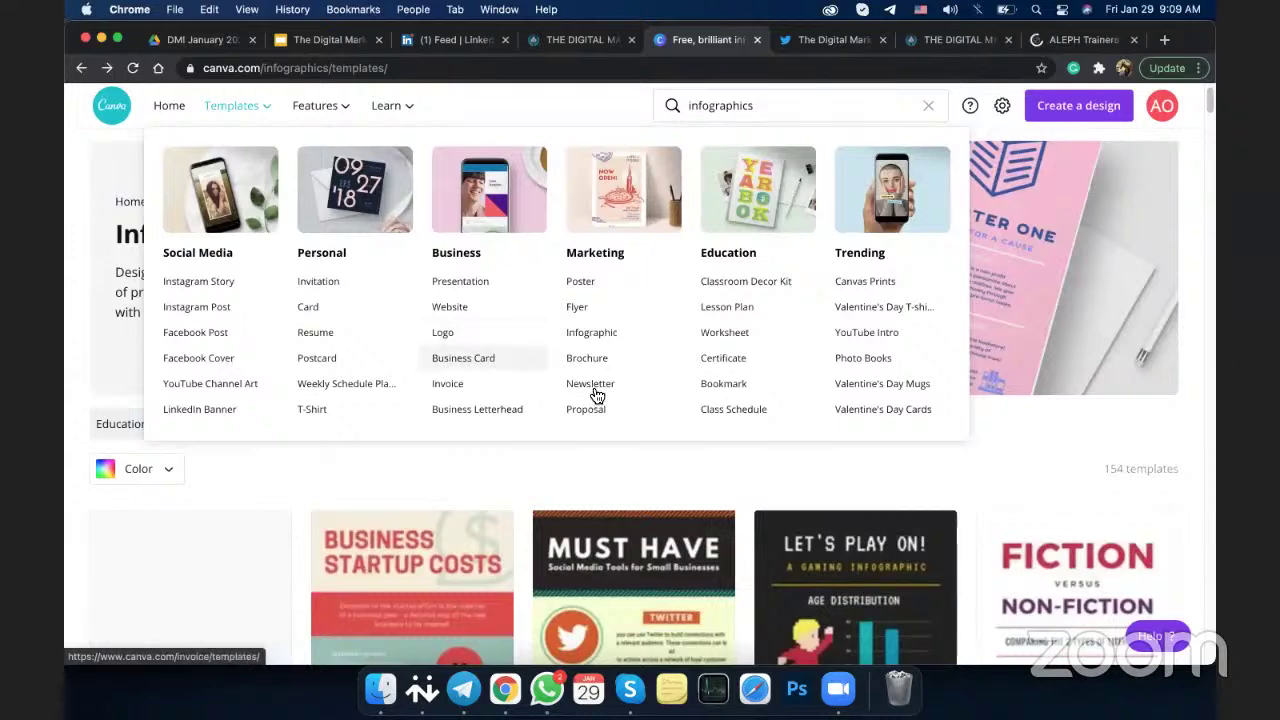
Browse the infographic templates and preview the "Must Have" social media tools template, closing the preview when done
scroll(945, 430, "down", 5)
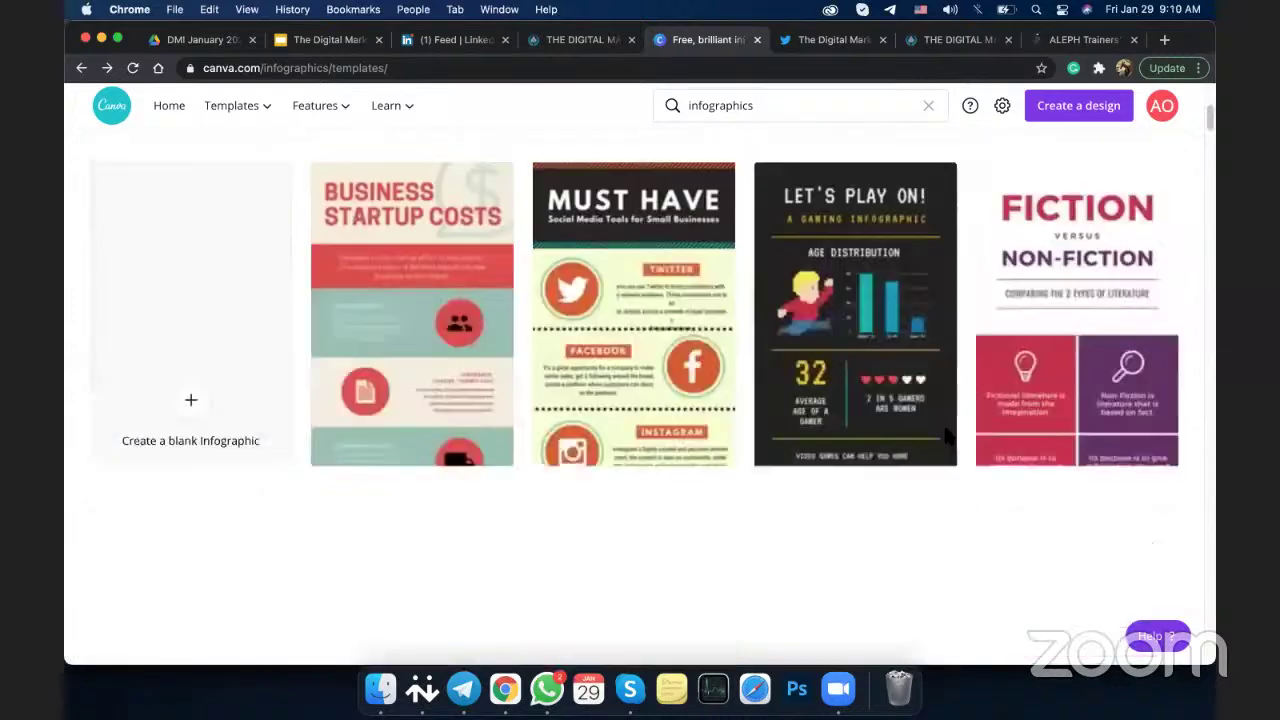
scroll(948, 440, "down", 10)
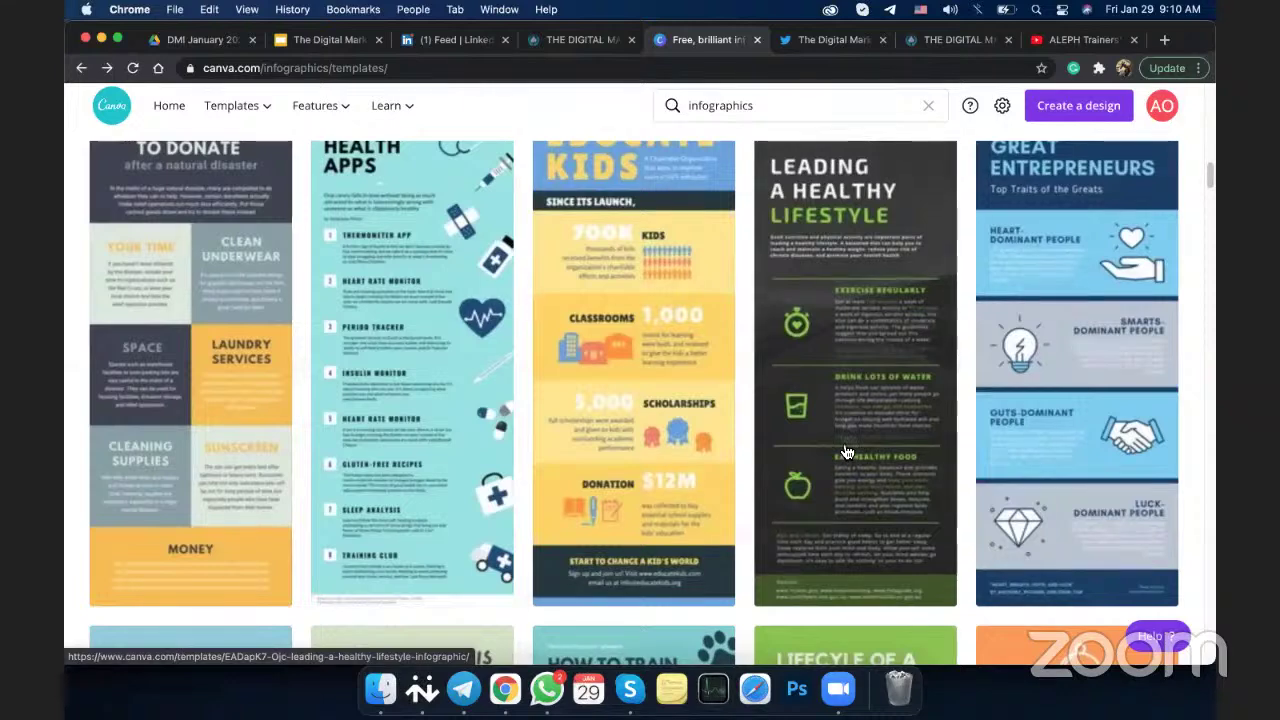
scroll(741, 424, "down", 2)
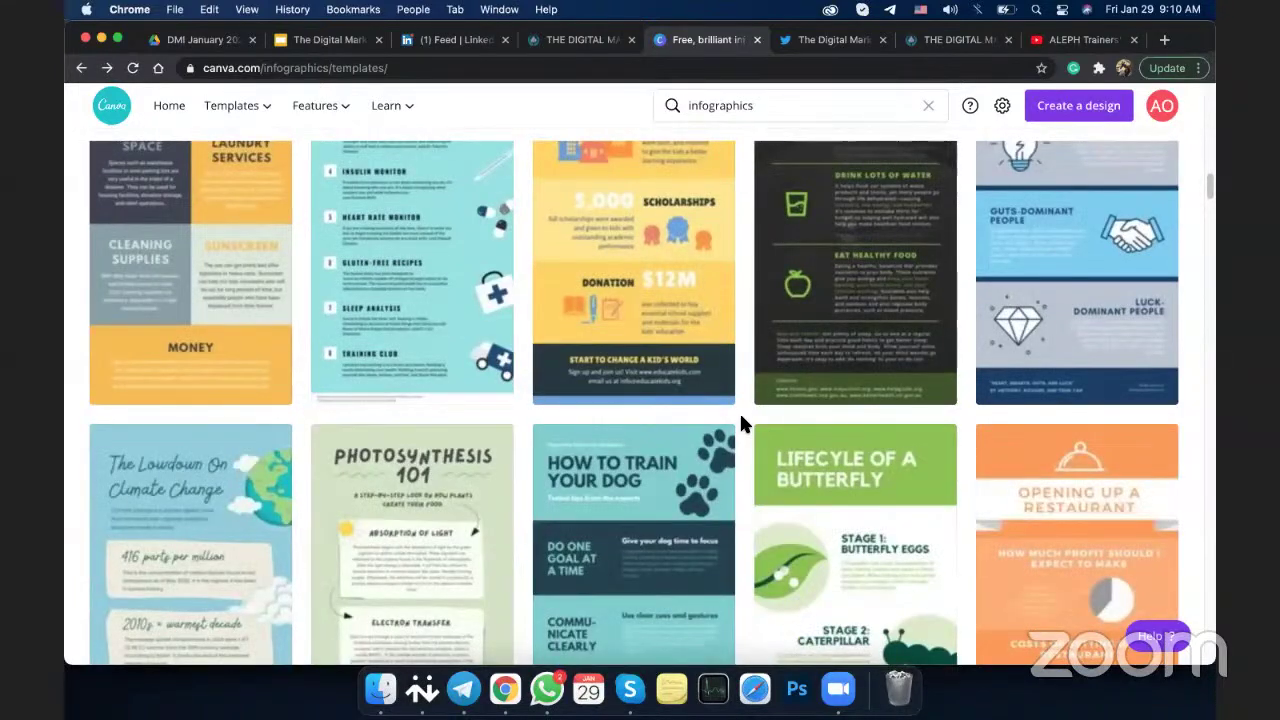
scroll(741, 424, "down", 3)
scroll(741, 424, "down", 8)
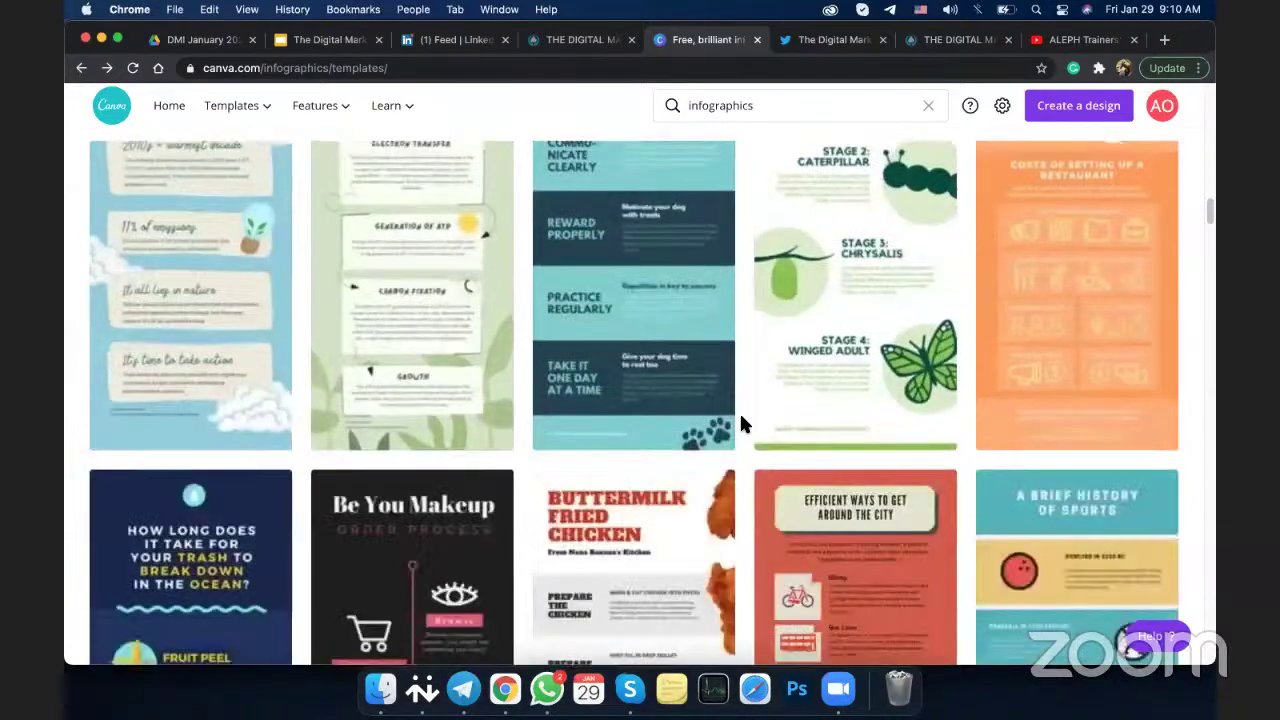
scroll(741, 424, "up", 4)
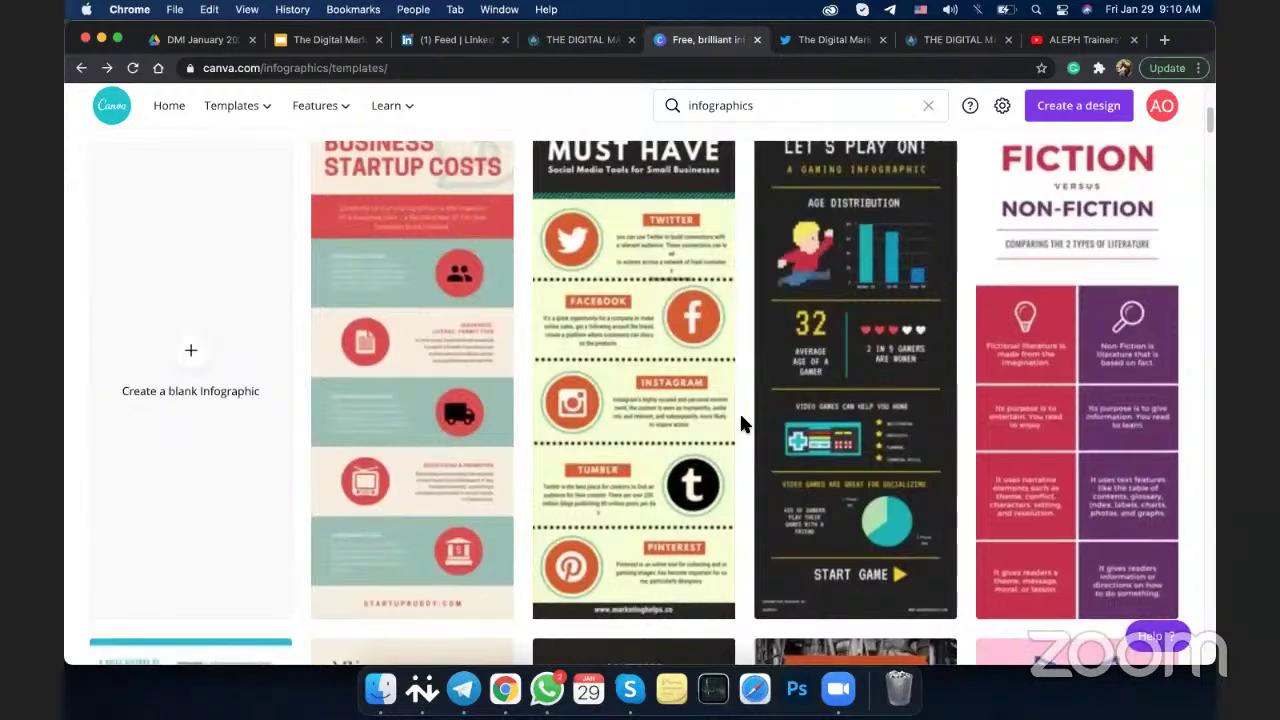
left_click(626, 324)
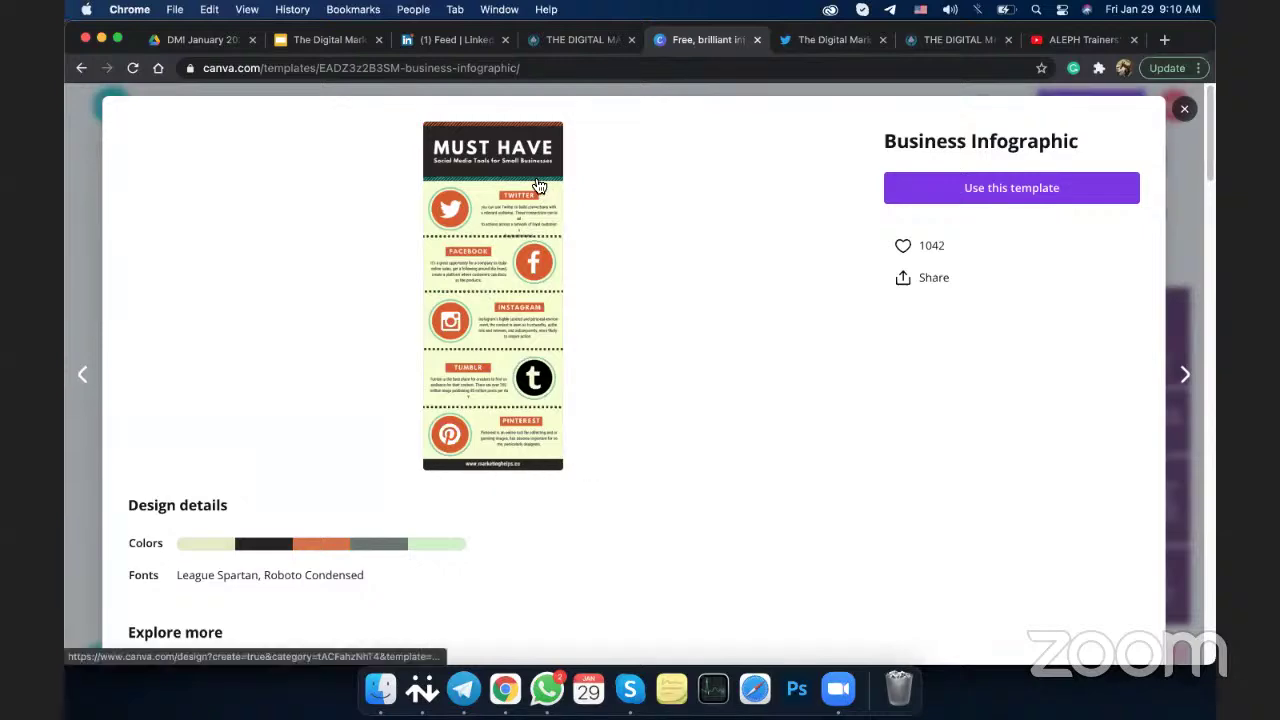
left_click(80, 118)
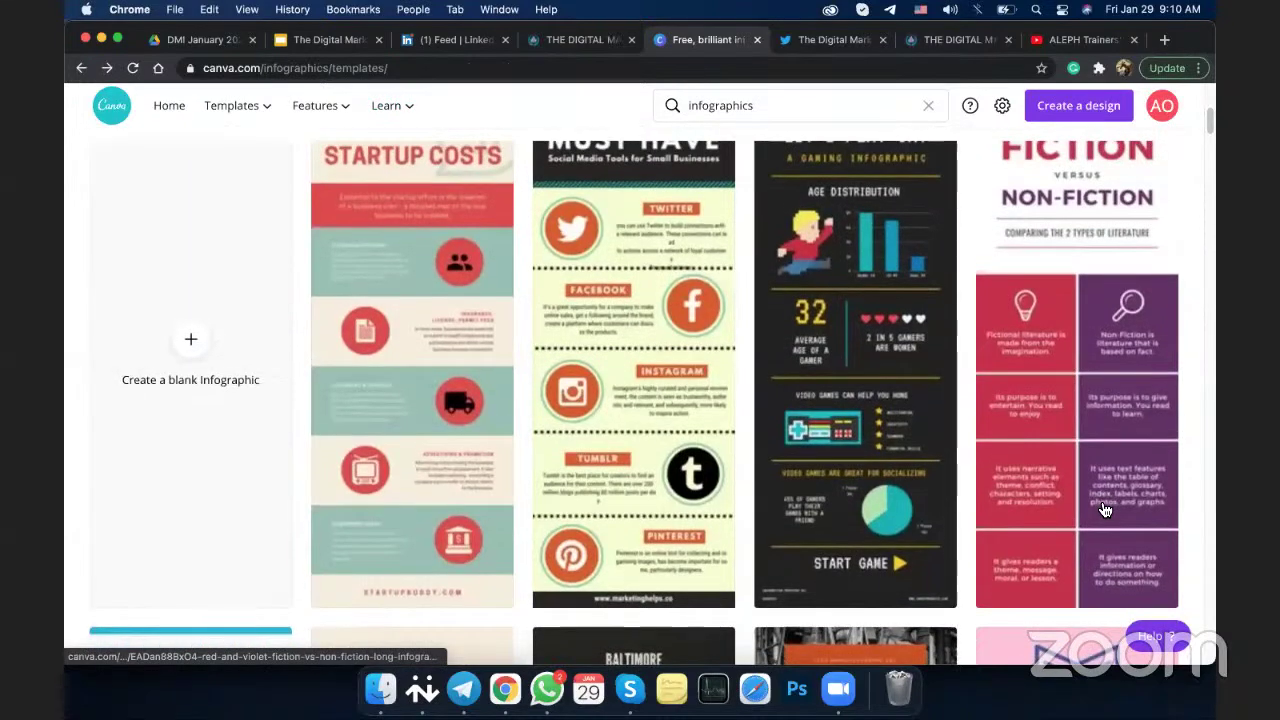
Look over the available template categories and the features overview
scroll(1100, 512, "up", 5)
mouse_move(243, 128)
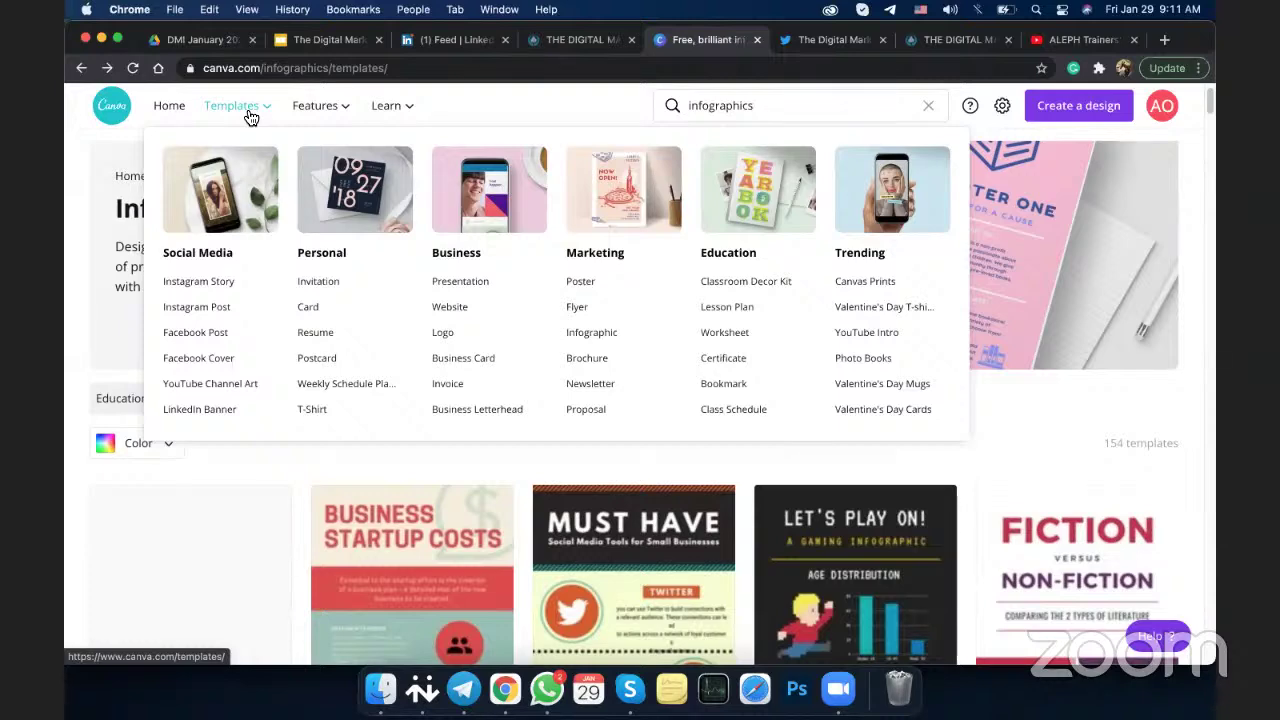
mouse_move(322, 116)
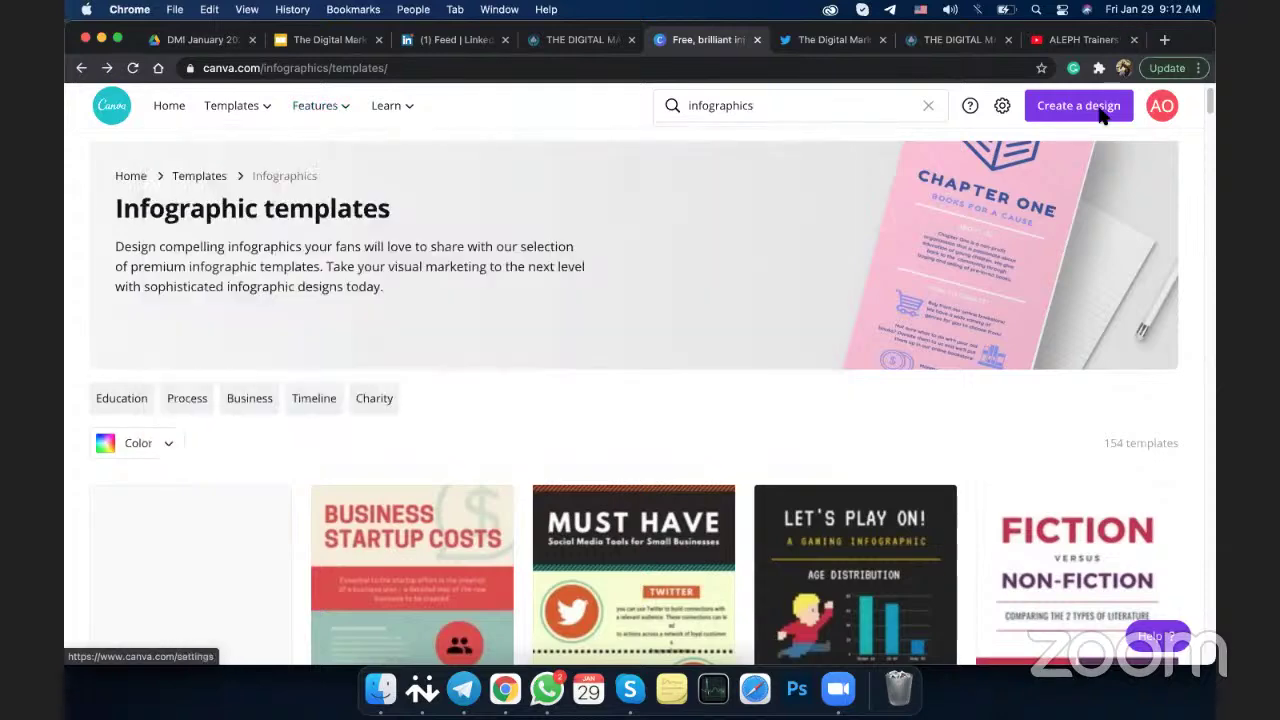
Open the bookmarked Pexels free stock photos site in a new browser tab
left_click(1164, 40)
left_click(731, 93)
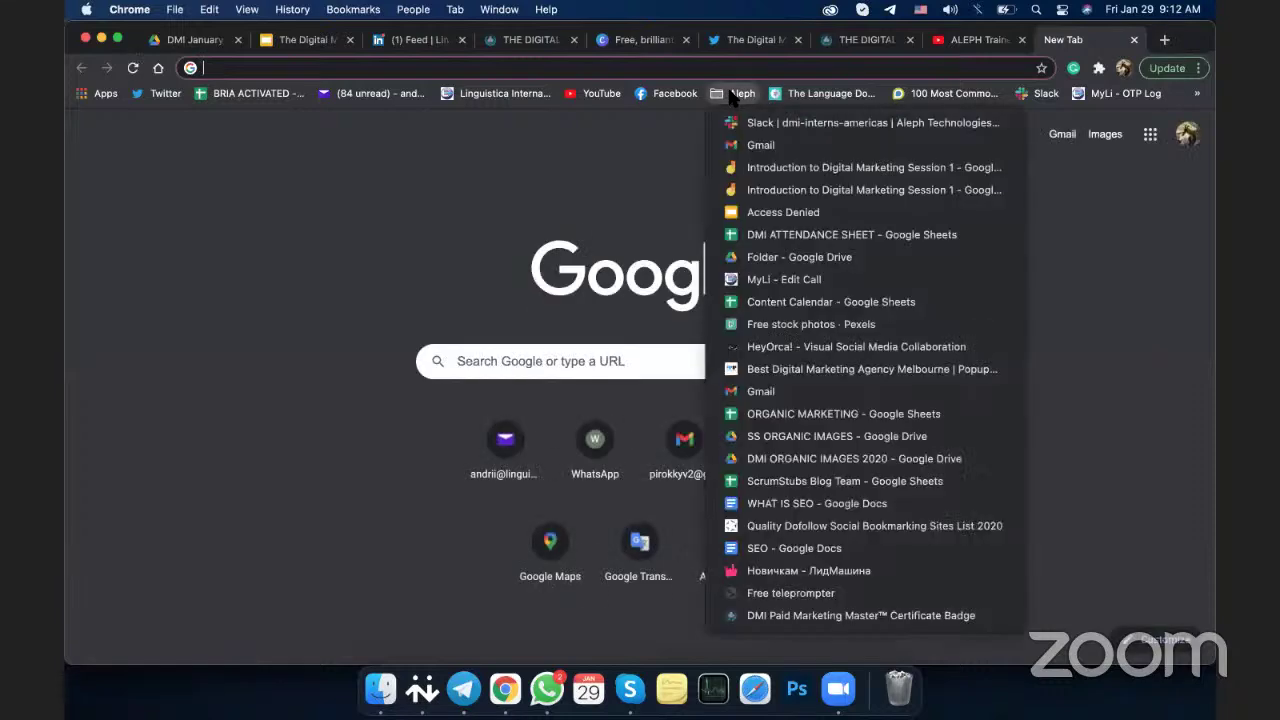
left_click(823, 326)
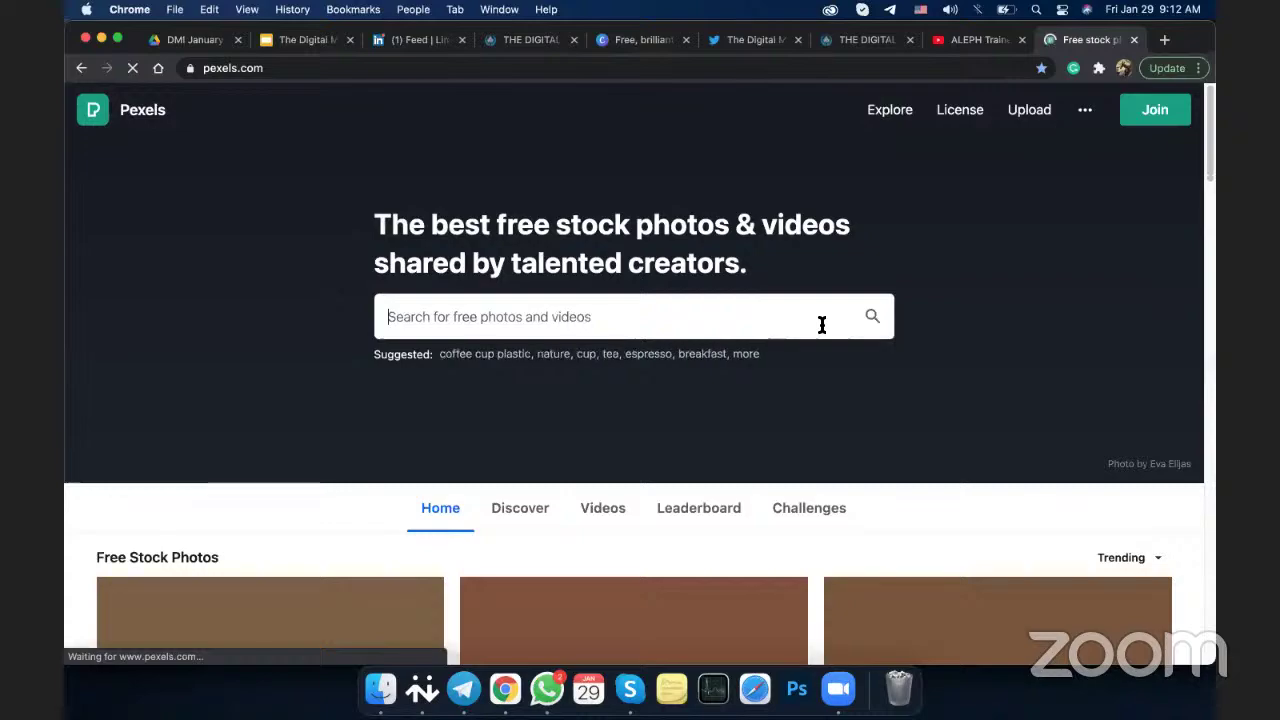
Examine the trending free stock photos on the Pexels home page
scroll(665, 290, "down", 5)
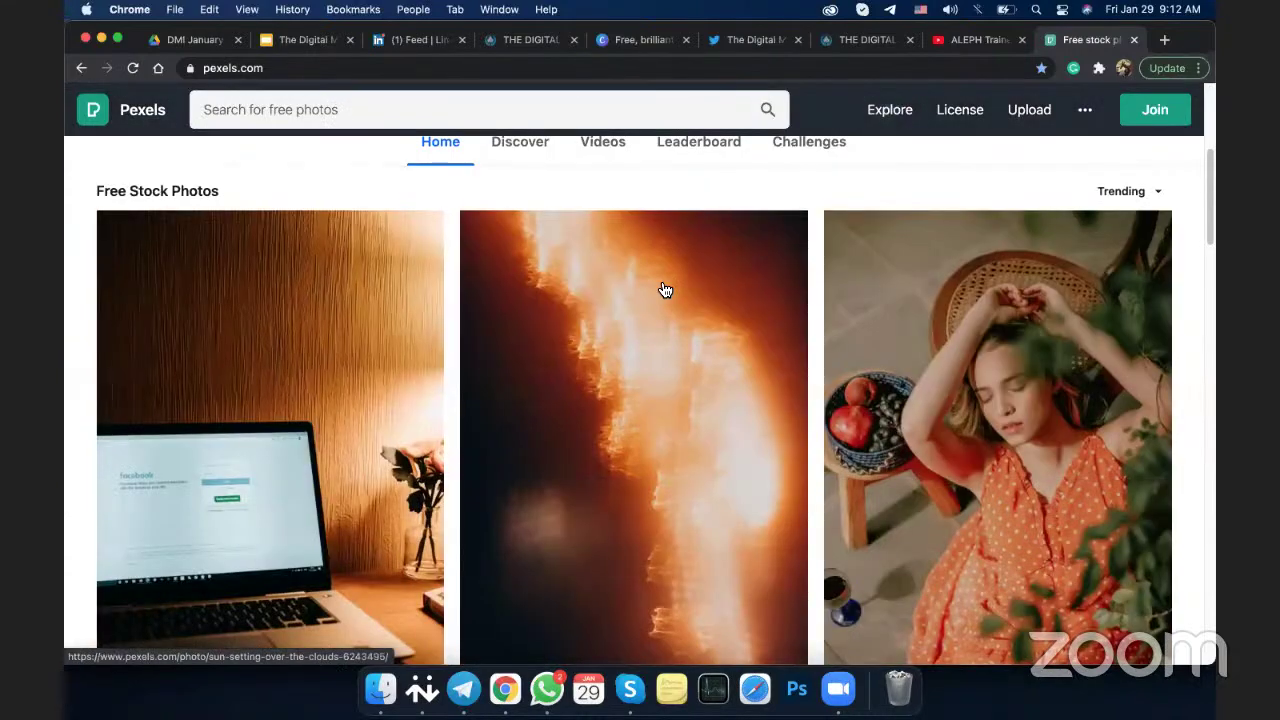
scroll(665, 290, "down", 5)
scroll(663, 292, "down", 2)
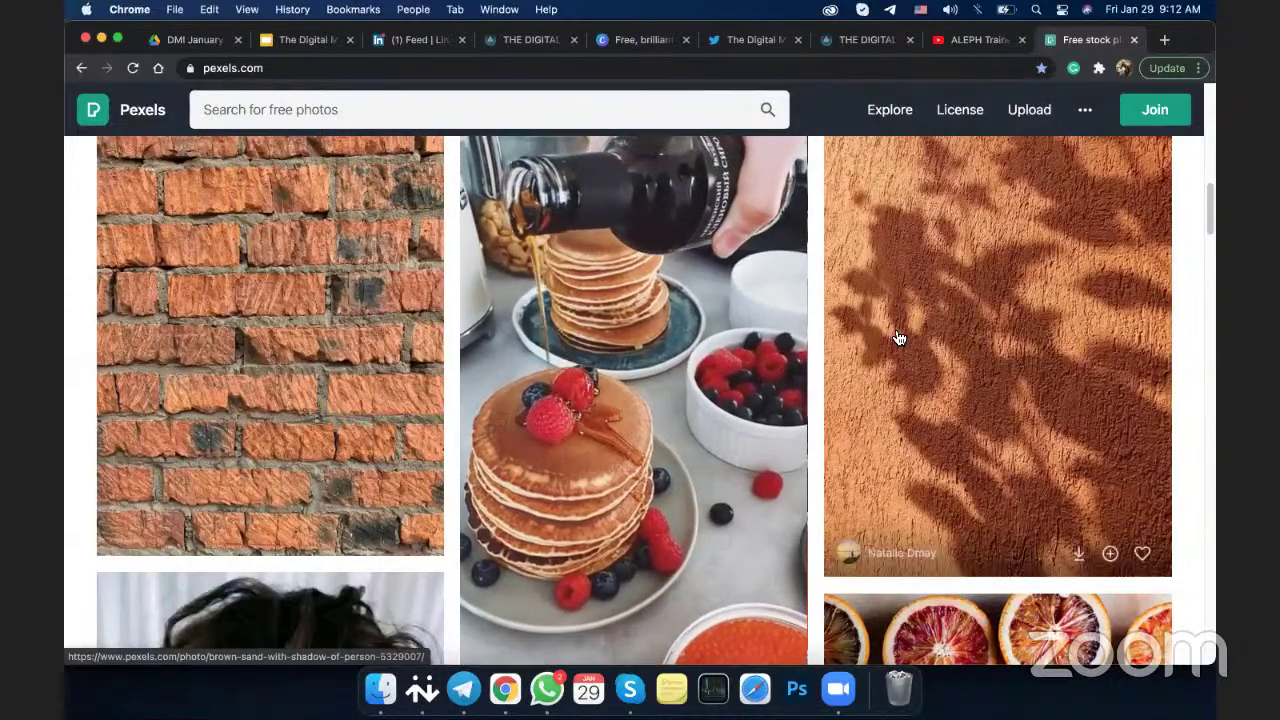
scroll(899, 340, "down", 4)
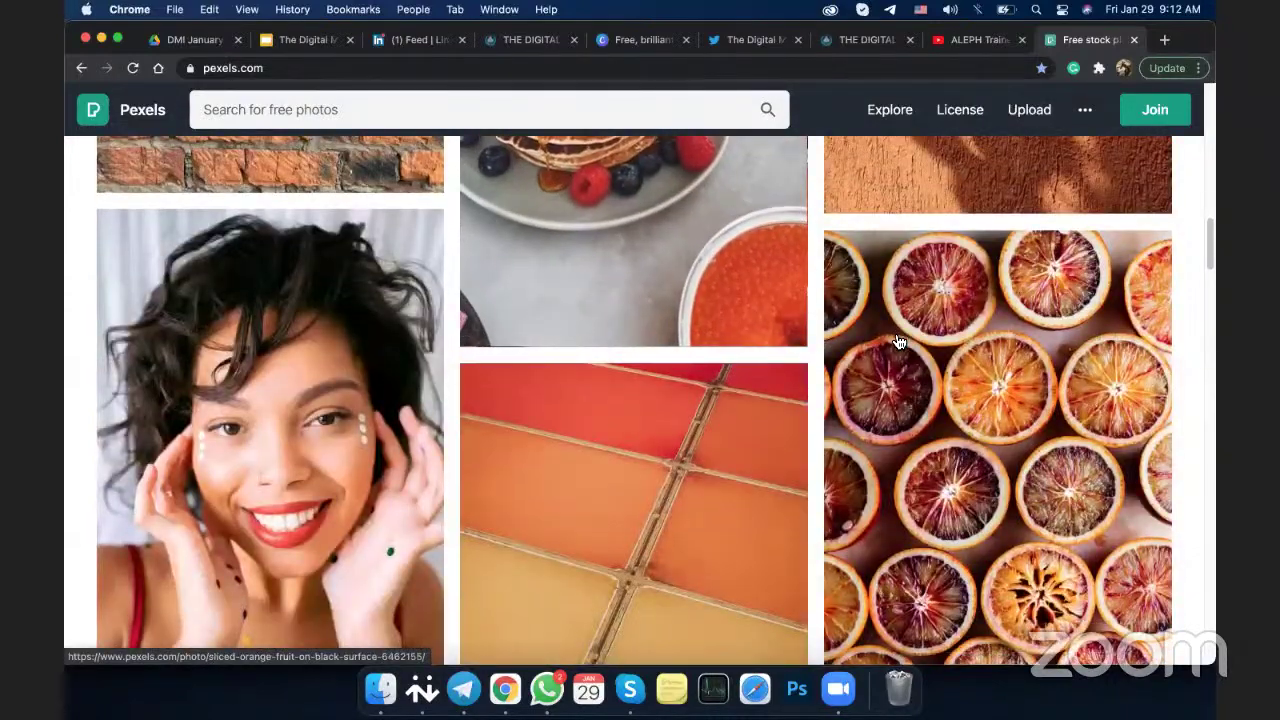
scroll(899, 342, "down", 4)
scroll(899, 342, "down", 2)
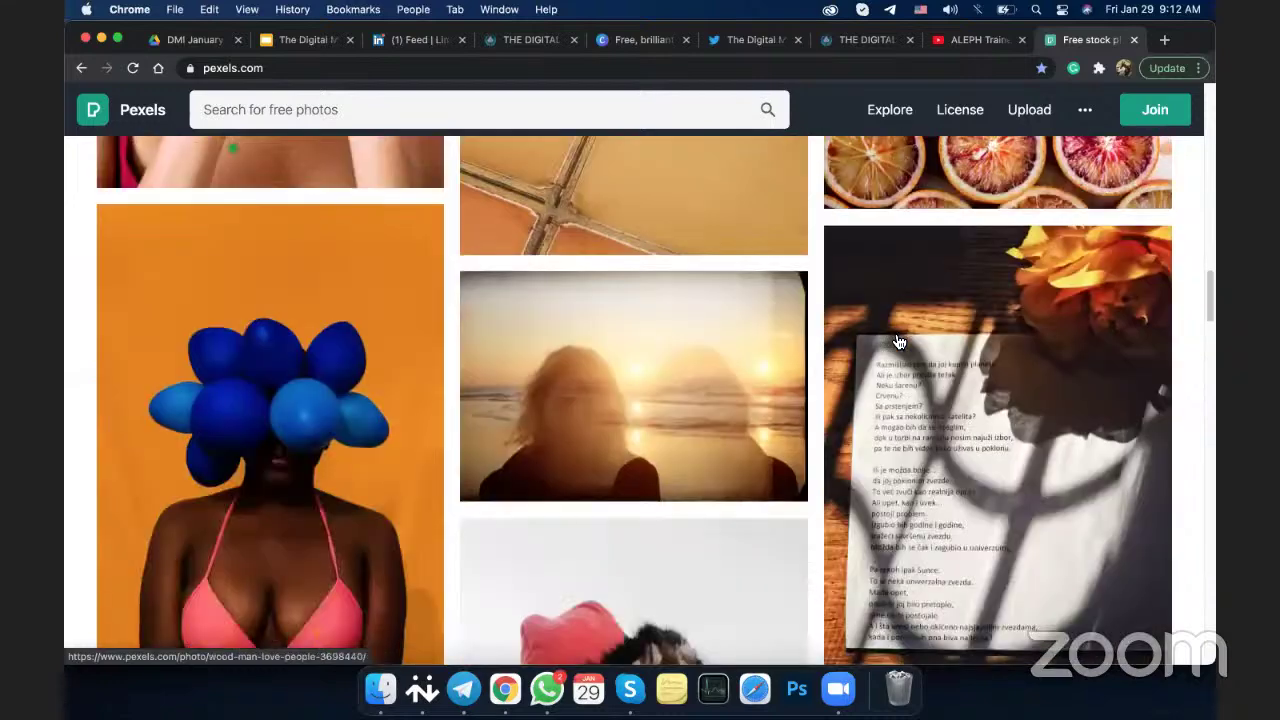
scroll(709, 398, "down", 1)
scroll(709, 403, "down", 4)
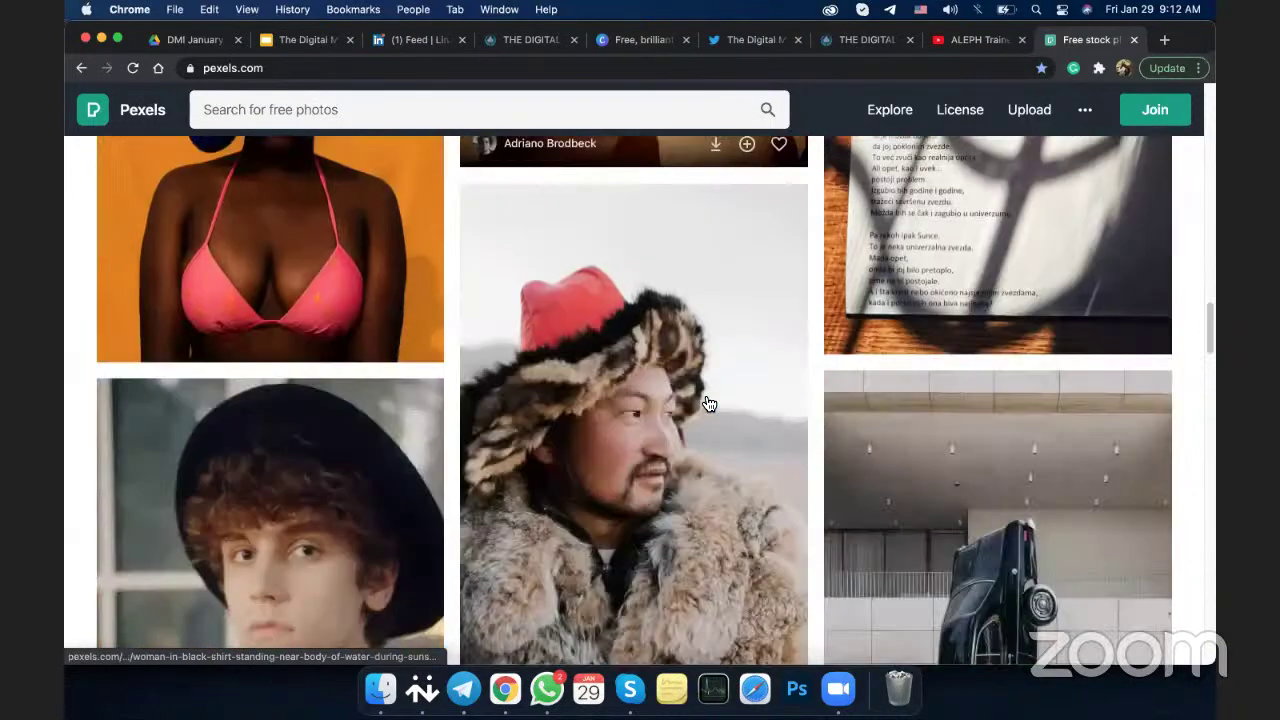
scroll(709, 403, "down", 1)
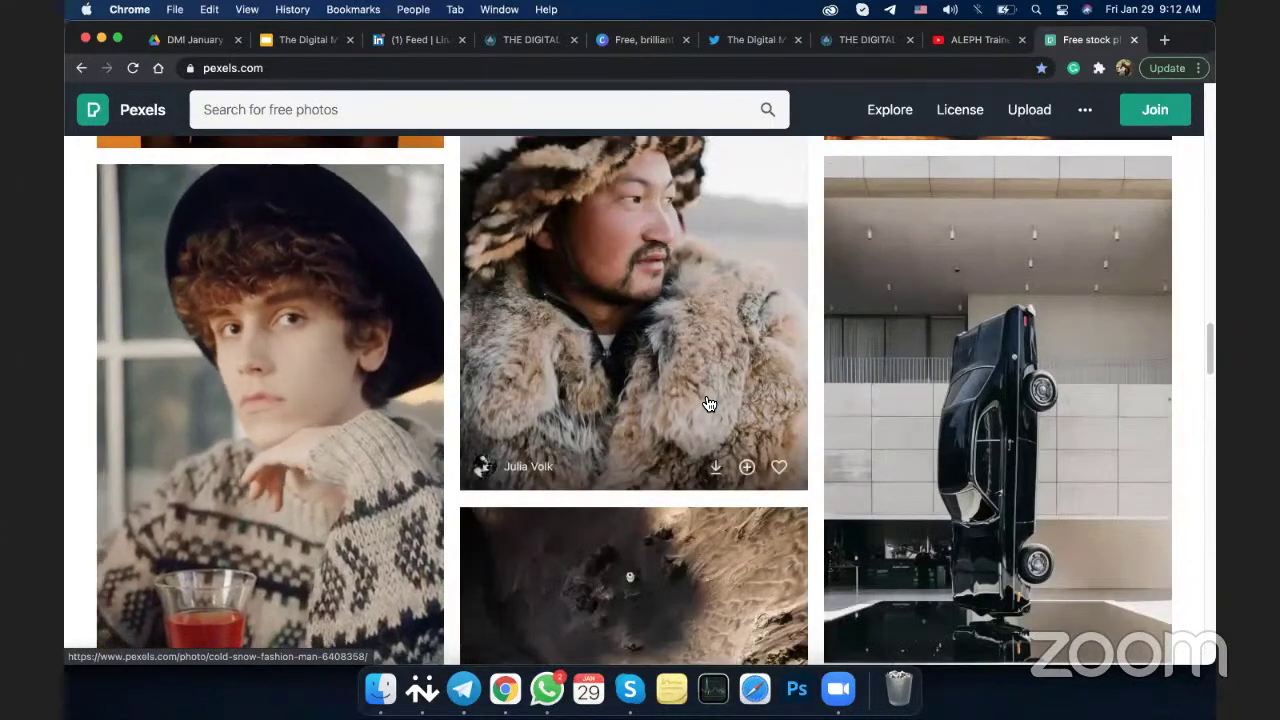
scroll(709, 403, "down", 6)
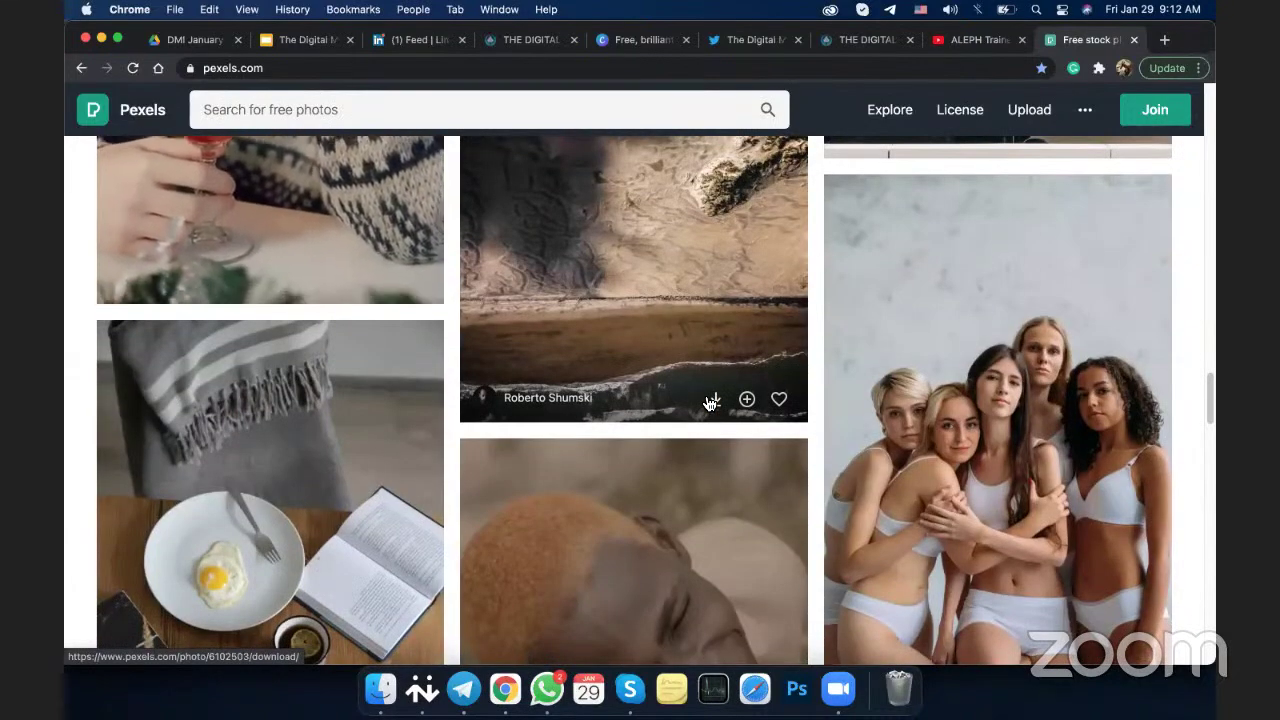
Return to Canva's infographic templates page and review its feature categories and learning resources
left_click(630, 40)
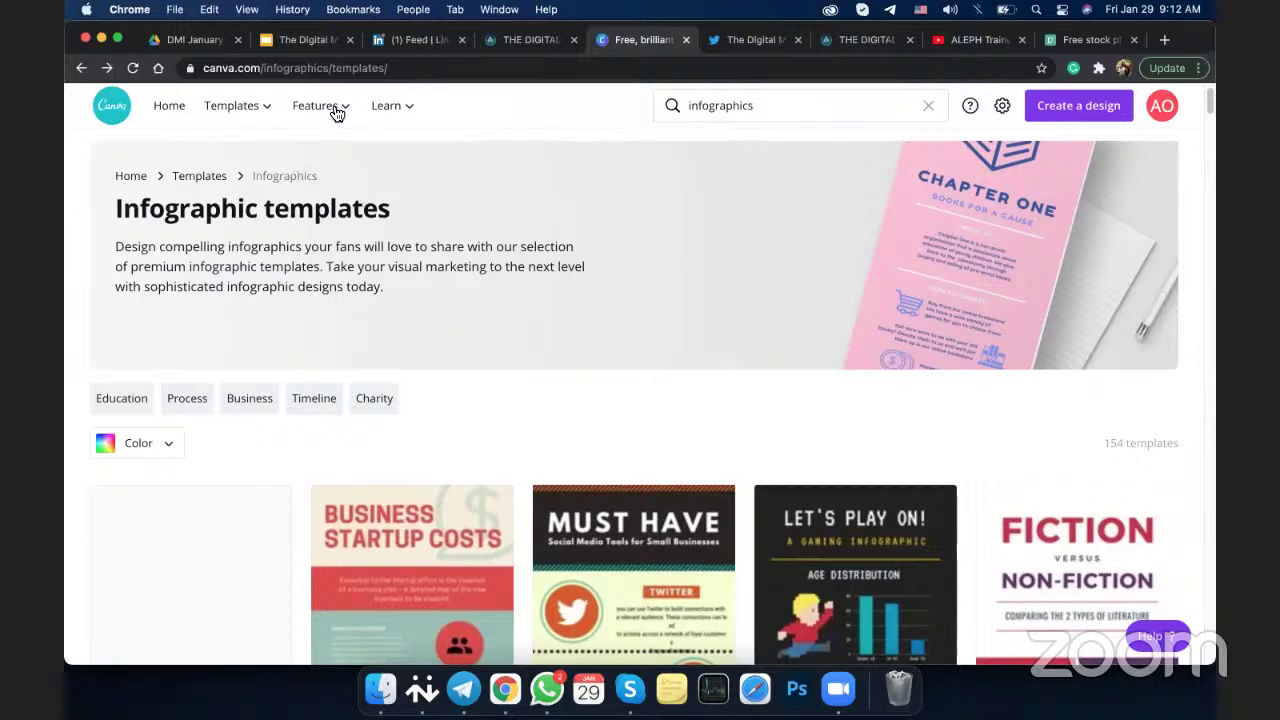
mouse_move(331, 108)
mouse_move(351, 118)
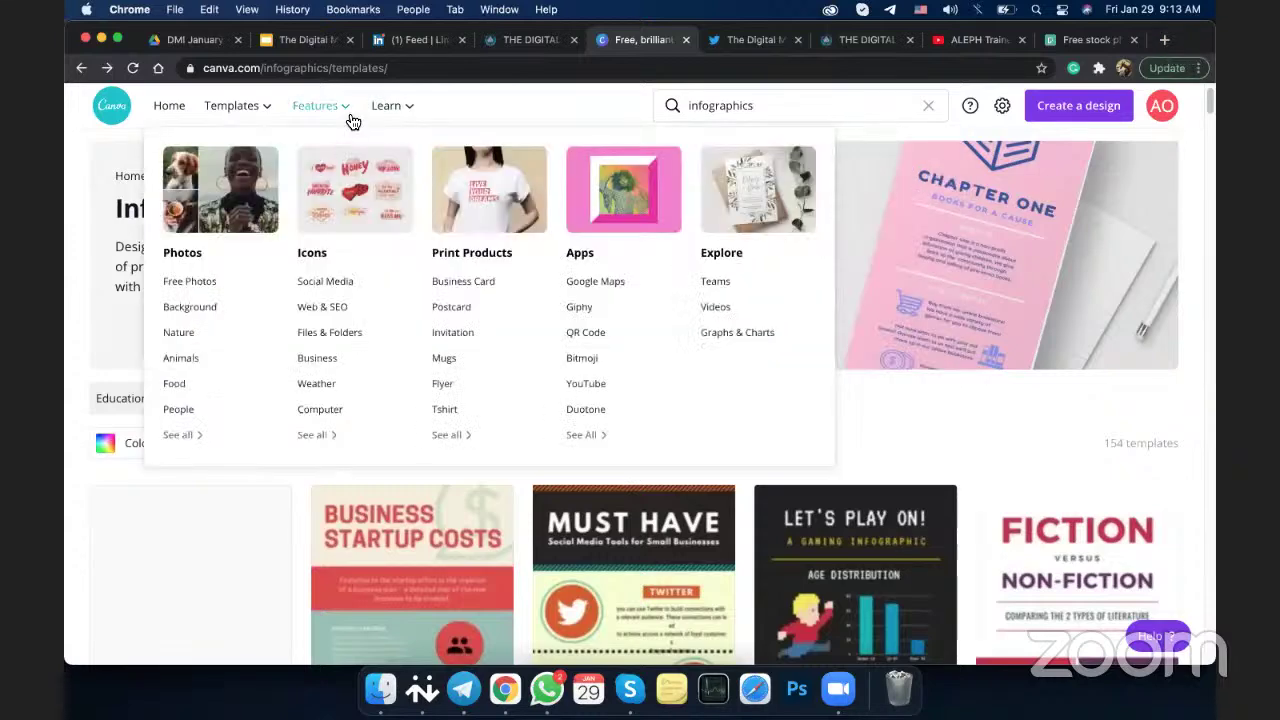
mouse_move(393, 121)
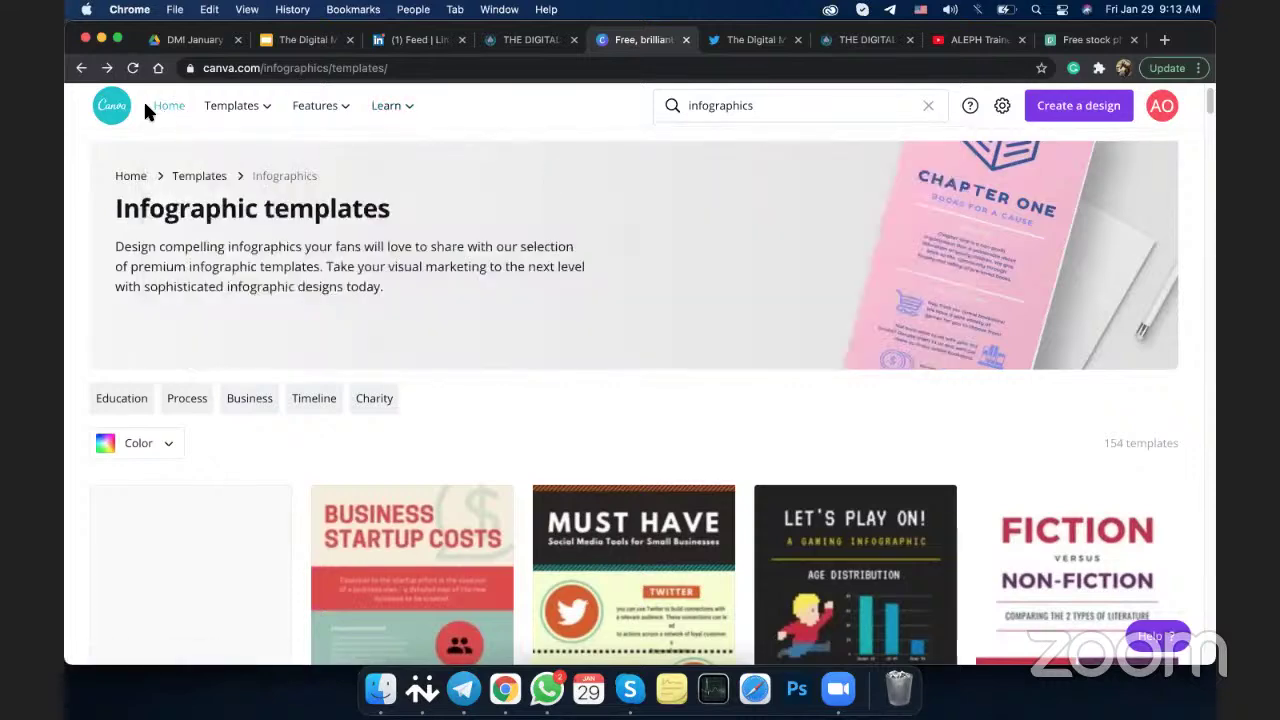
Go to the Canva home page and look through the design types suggested for a search
left_click(120, 117)
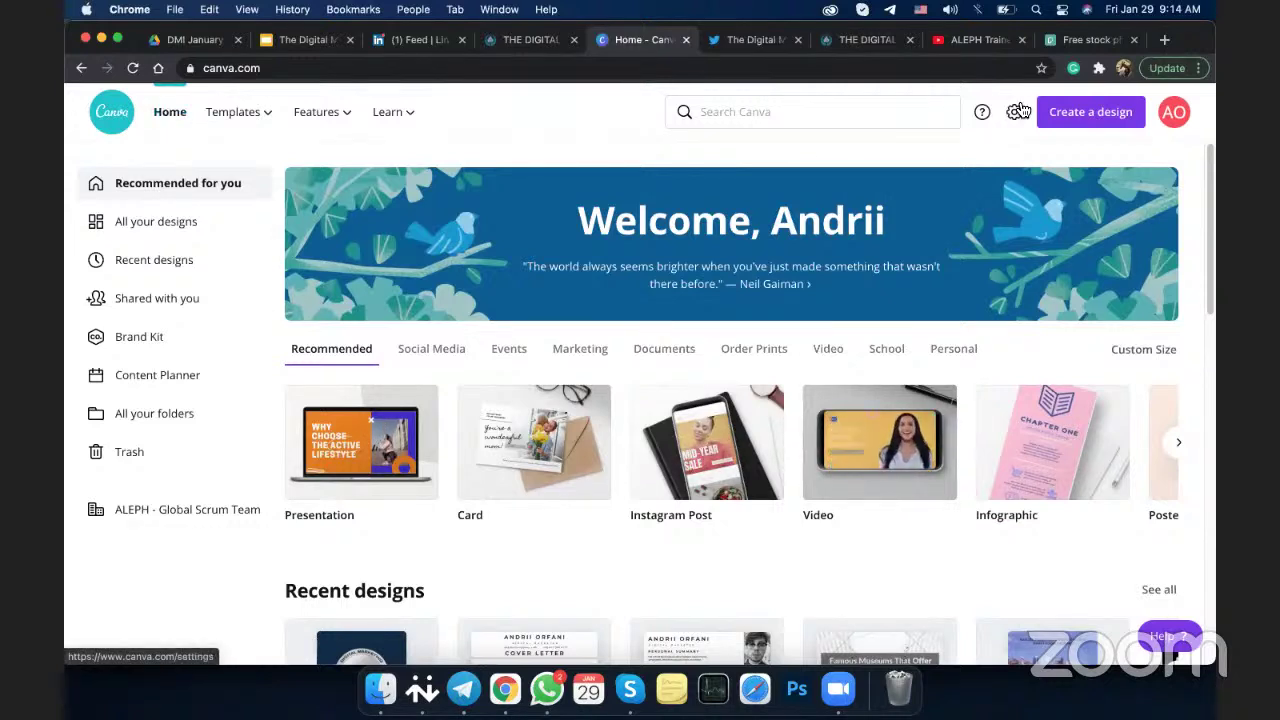
left_click(849, 120)
key("Down")
key("Down")
key("Down")
key("Down")
key("Down")
key("Down")
key("Down")
key("Down")
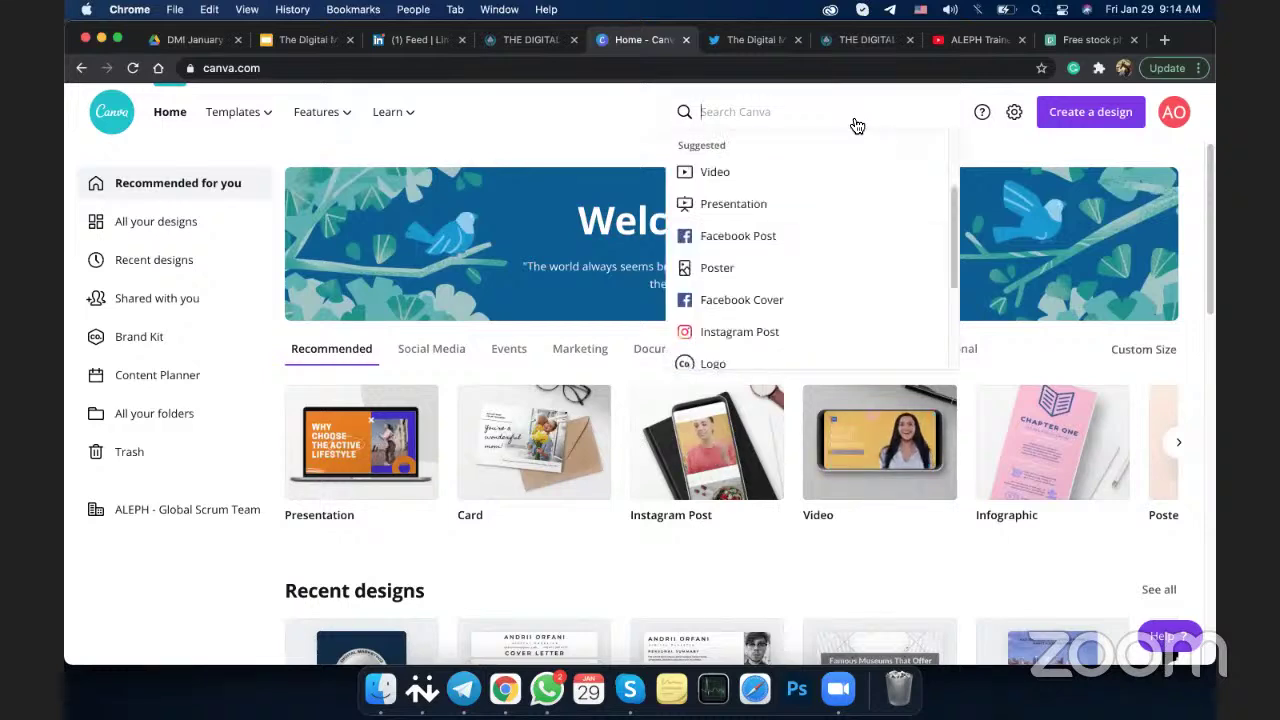
scroll(837, 240, "down", 2)
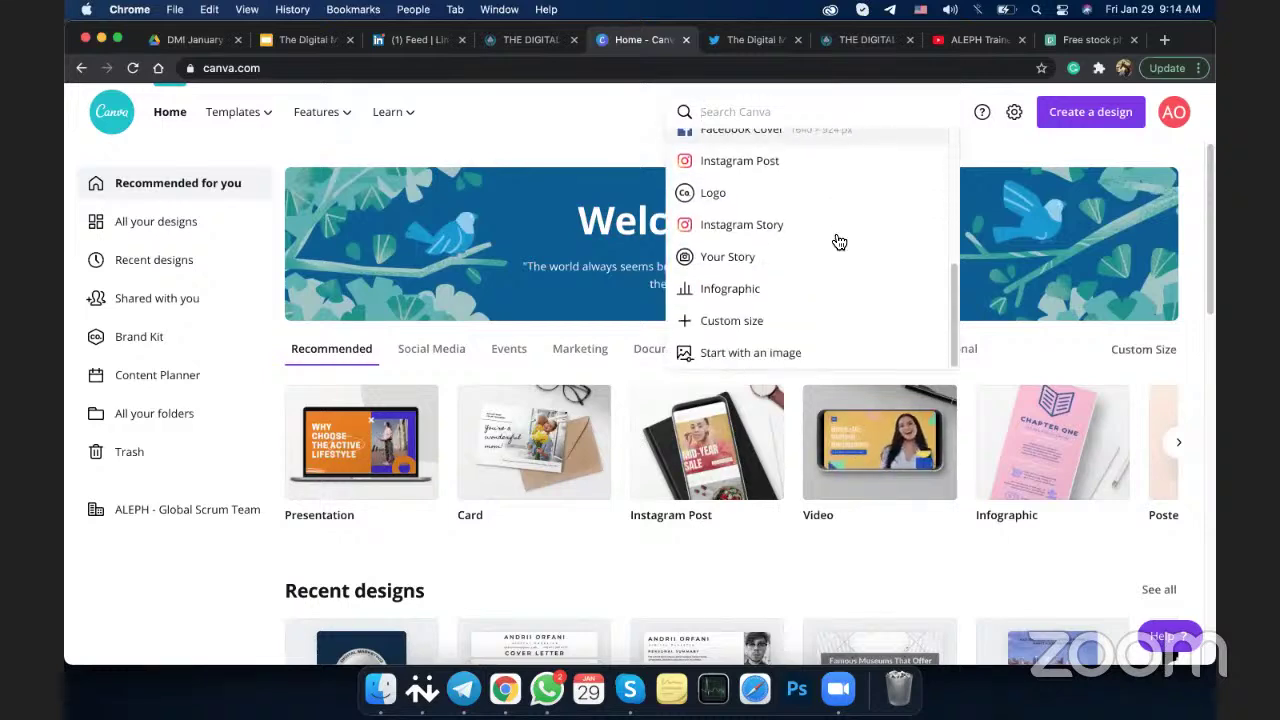
Look through the available design types and create a new blank Instagram Post design
left_click(1090, 118)
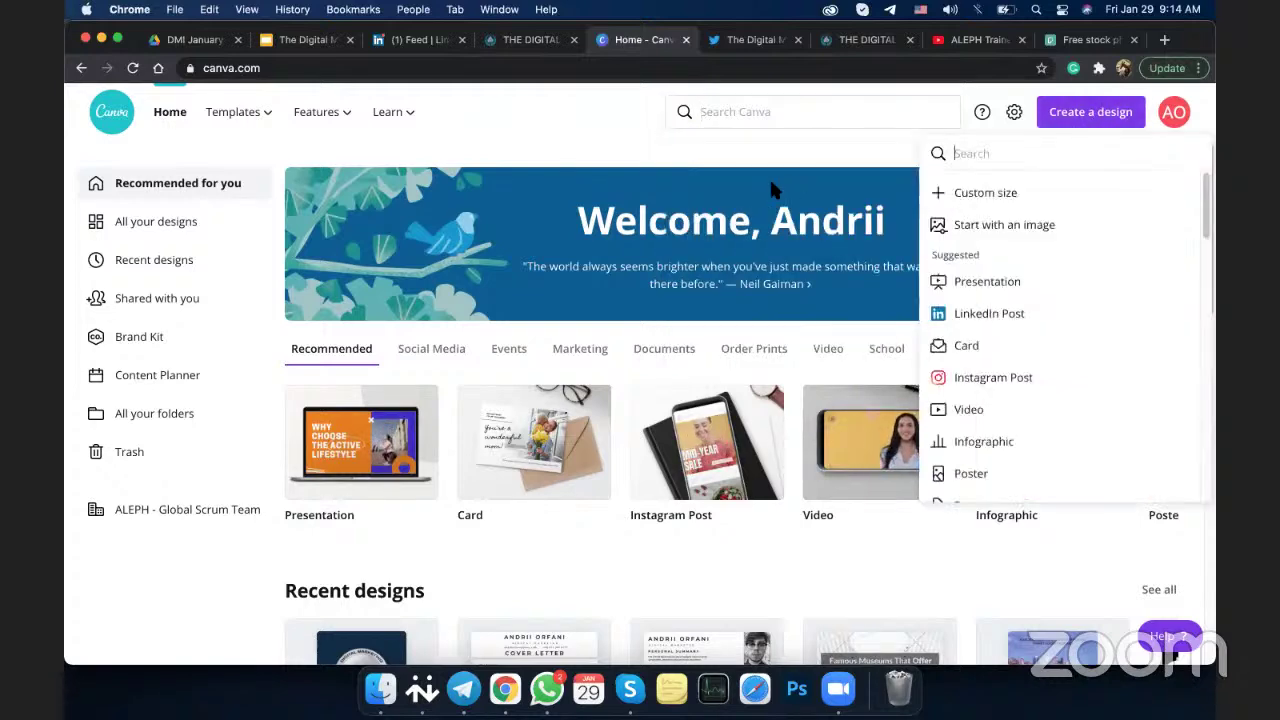
scroll(1055, 235, "down", 10)
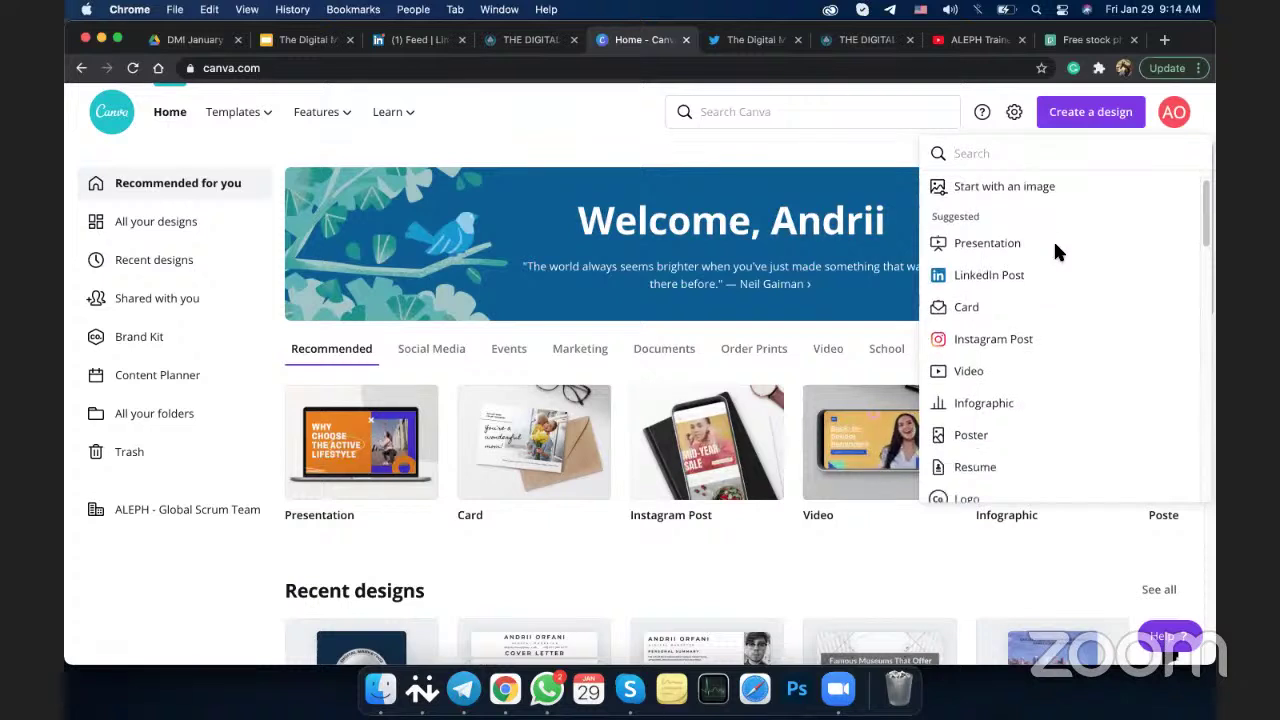
scroll(1055, 250, "down", 10)
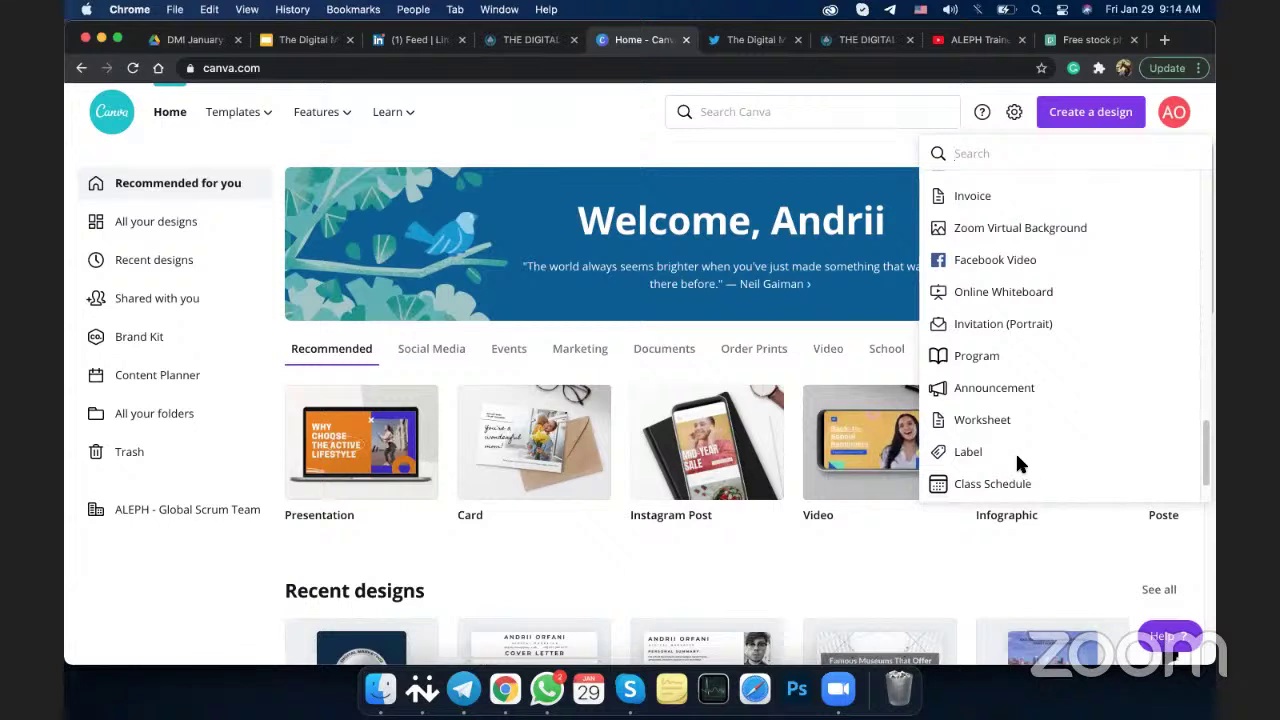
scroll(1009, 461, "down", 2)
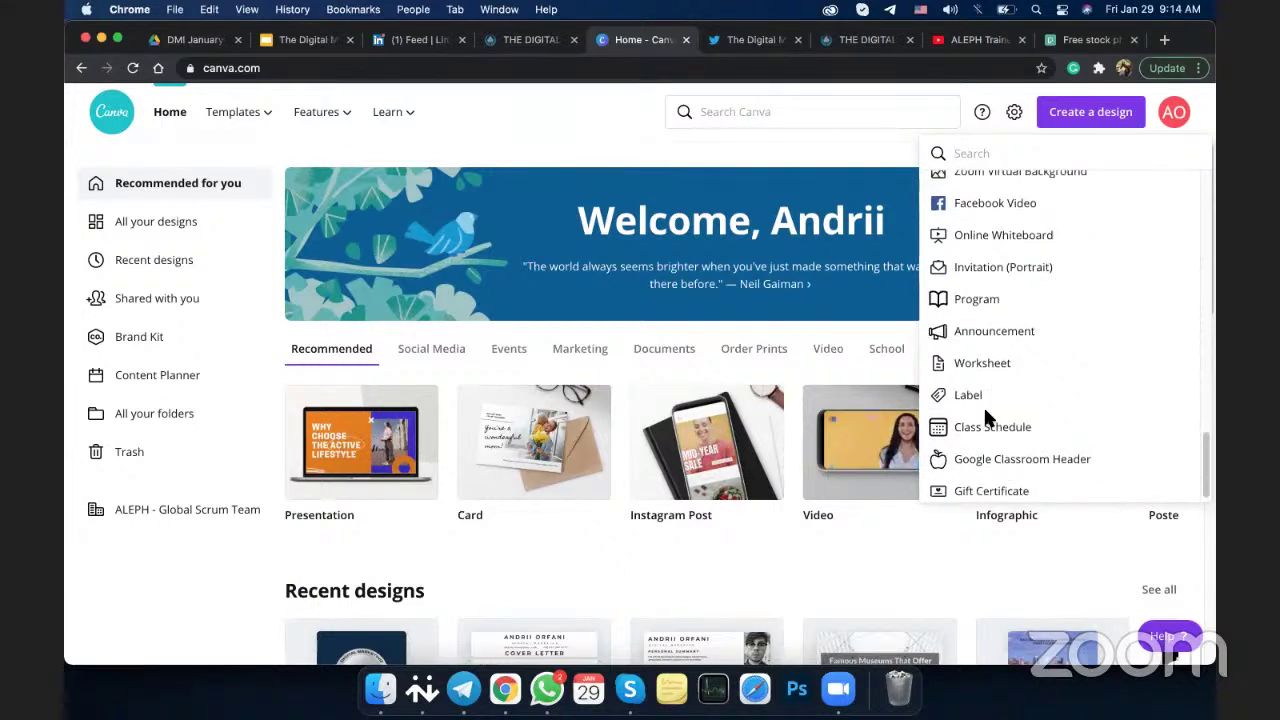
scroll(985, 405, "up", 15)
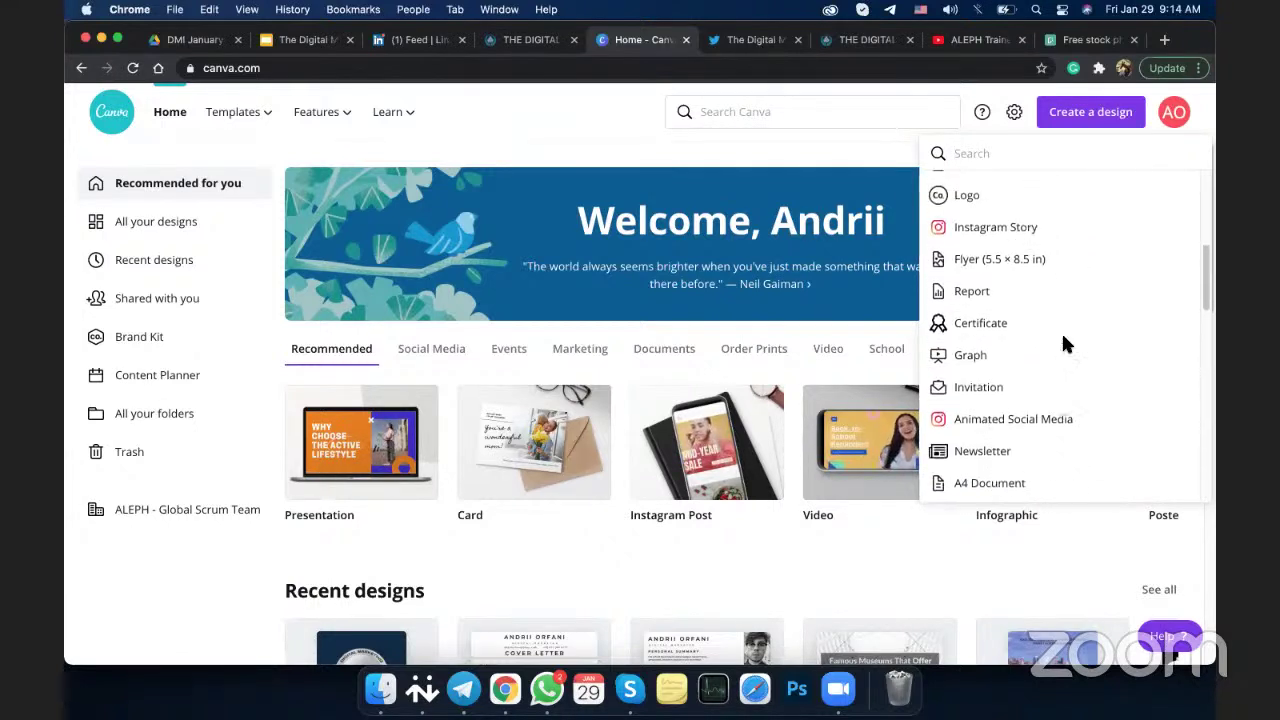
scroll(1061, 340, "up", 6)
scroll(1061, 331, "down", 3)
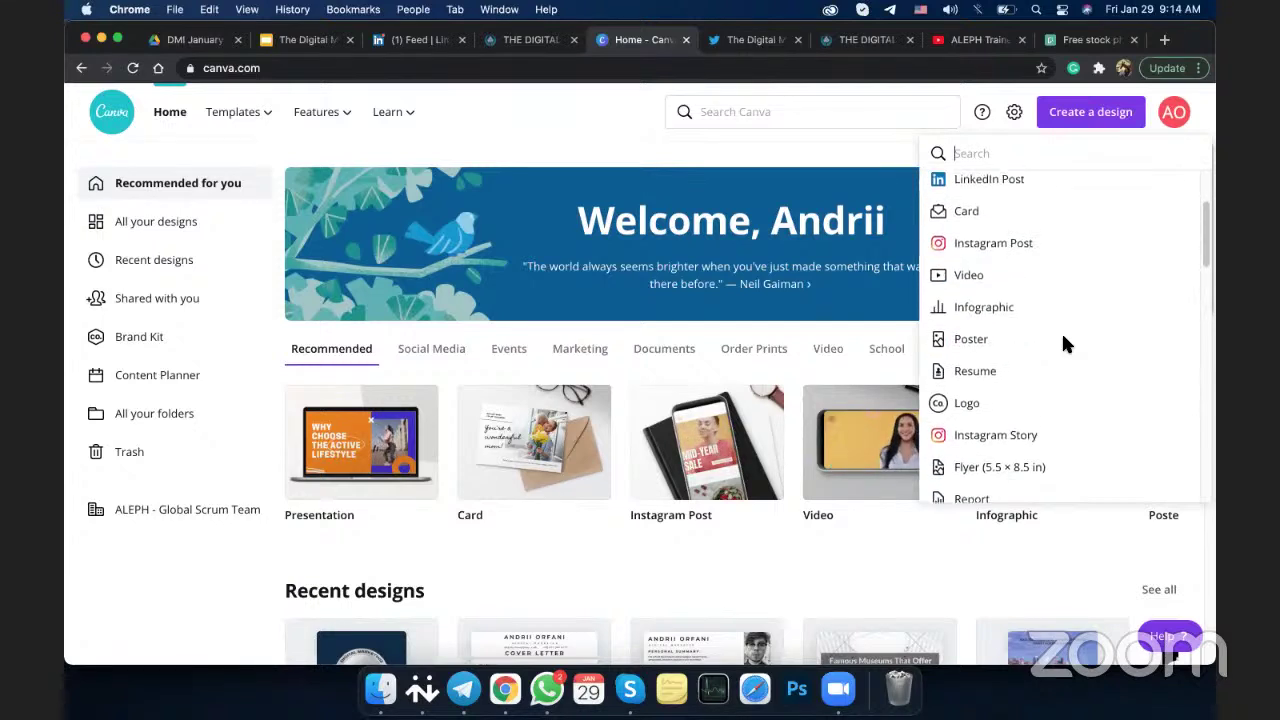
left_click(1013, 243)
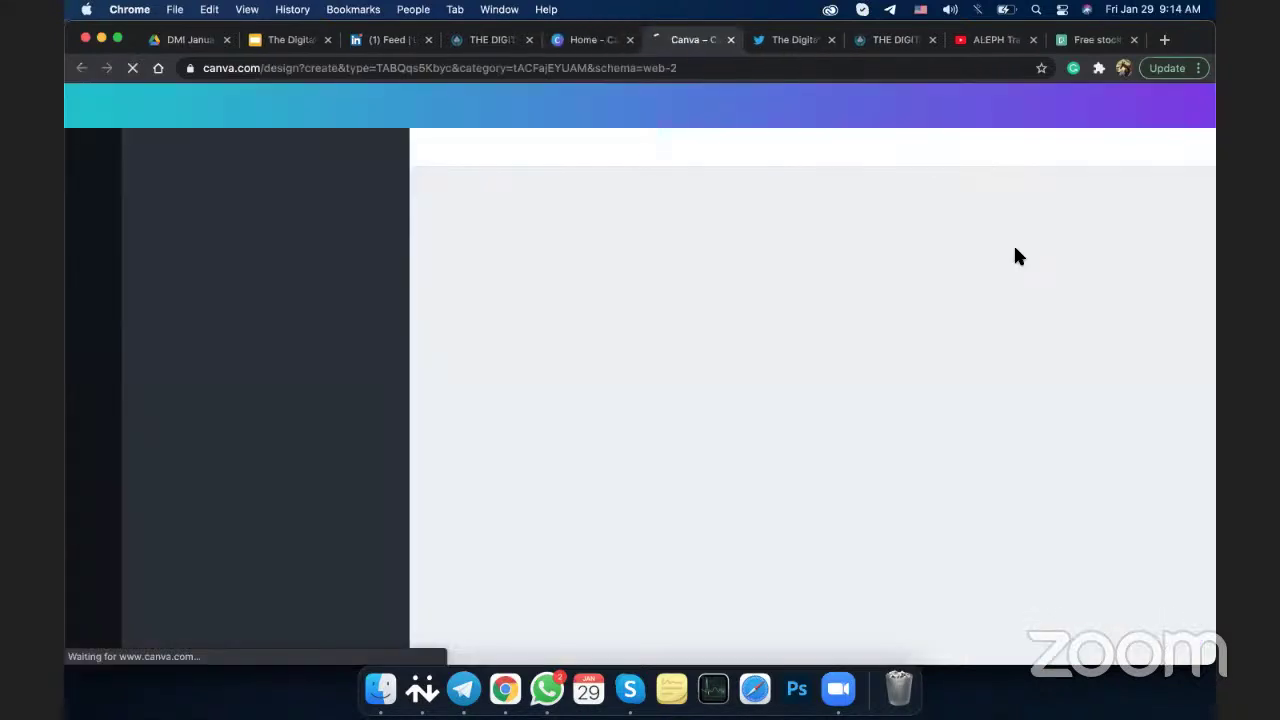
Browse the Instagram Post templates and apply the animated "Keep cats indoors when possible" template to the blank design
left_click(588, 42)
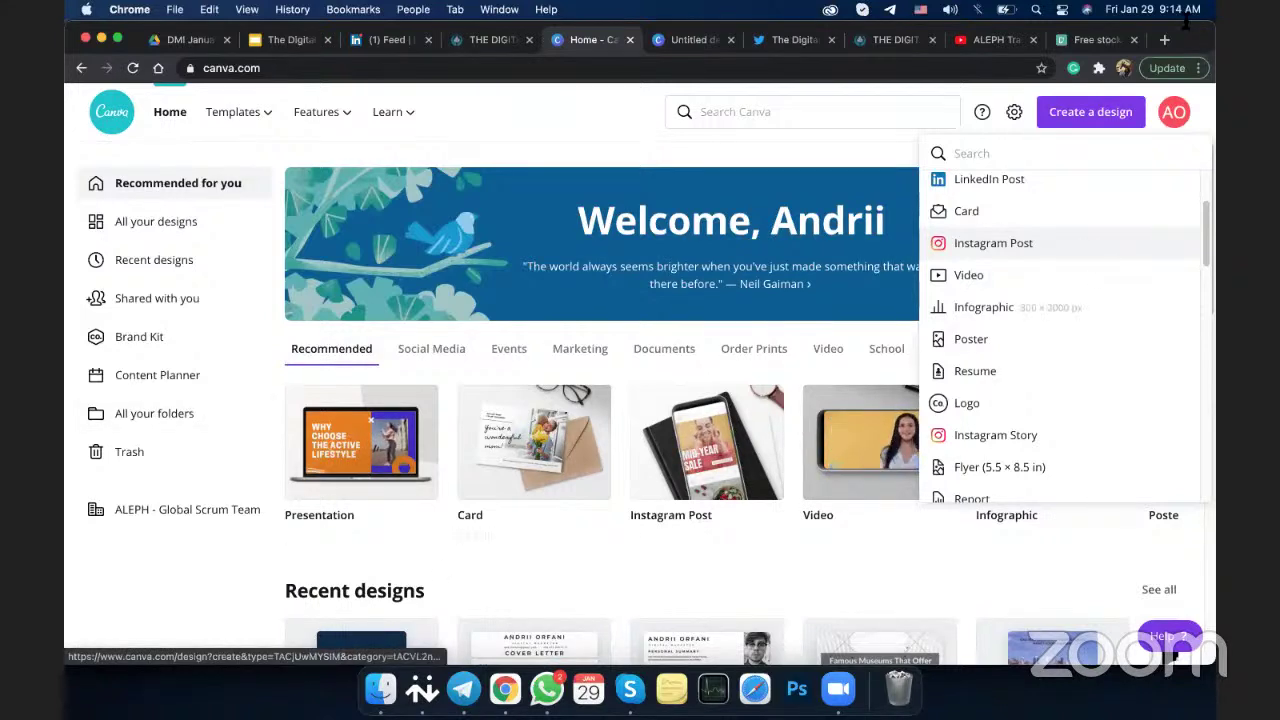
left_click(720, 42)
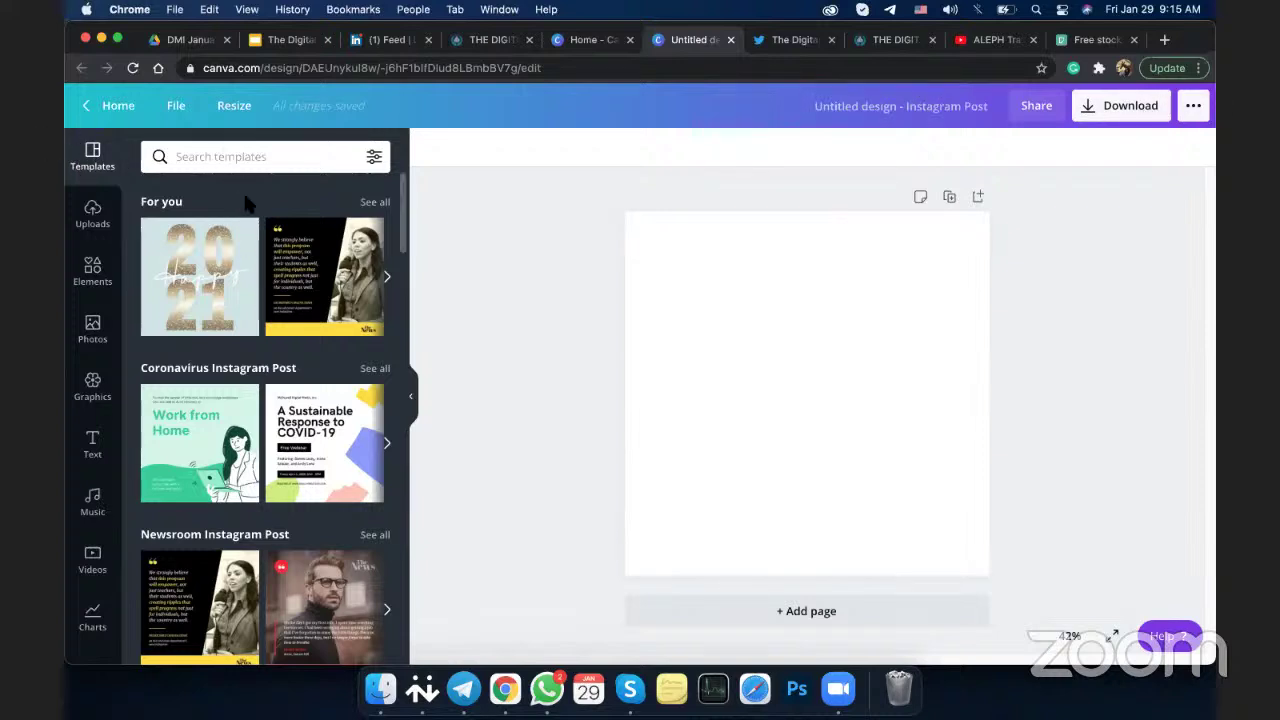
scroll(247, 203, "down", 8)
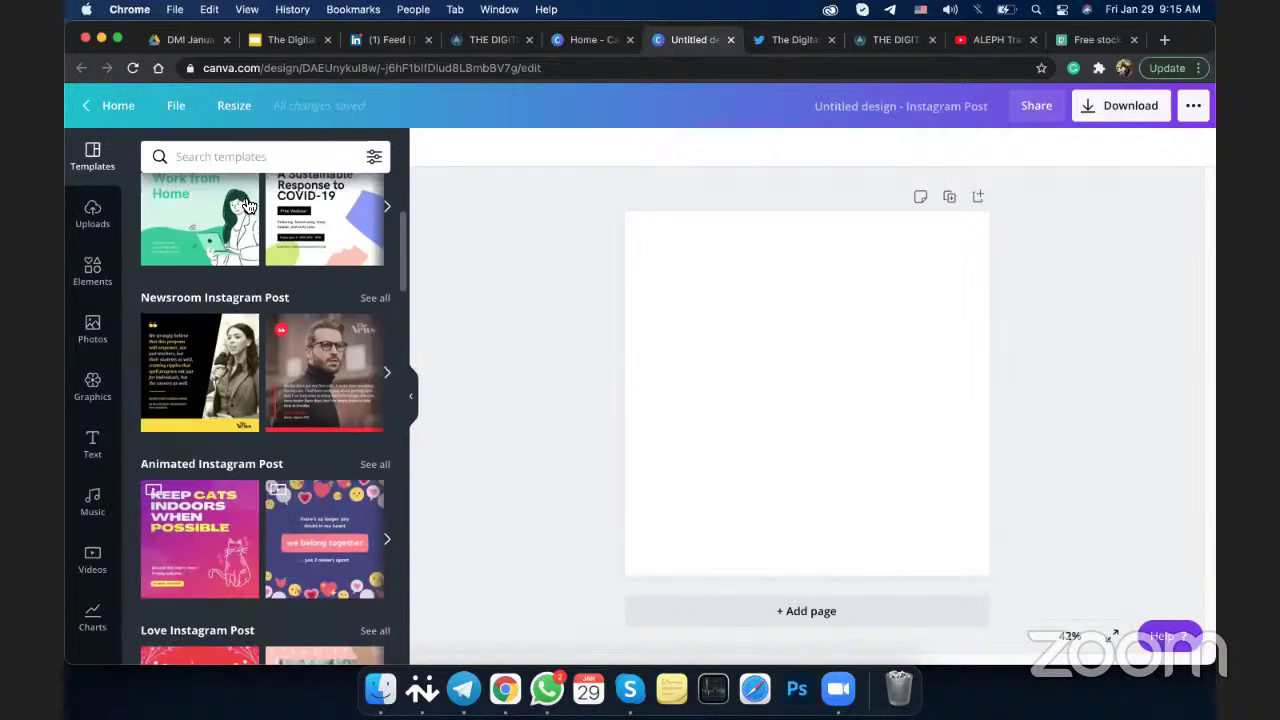
scroll(247, 203, "down", 5)
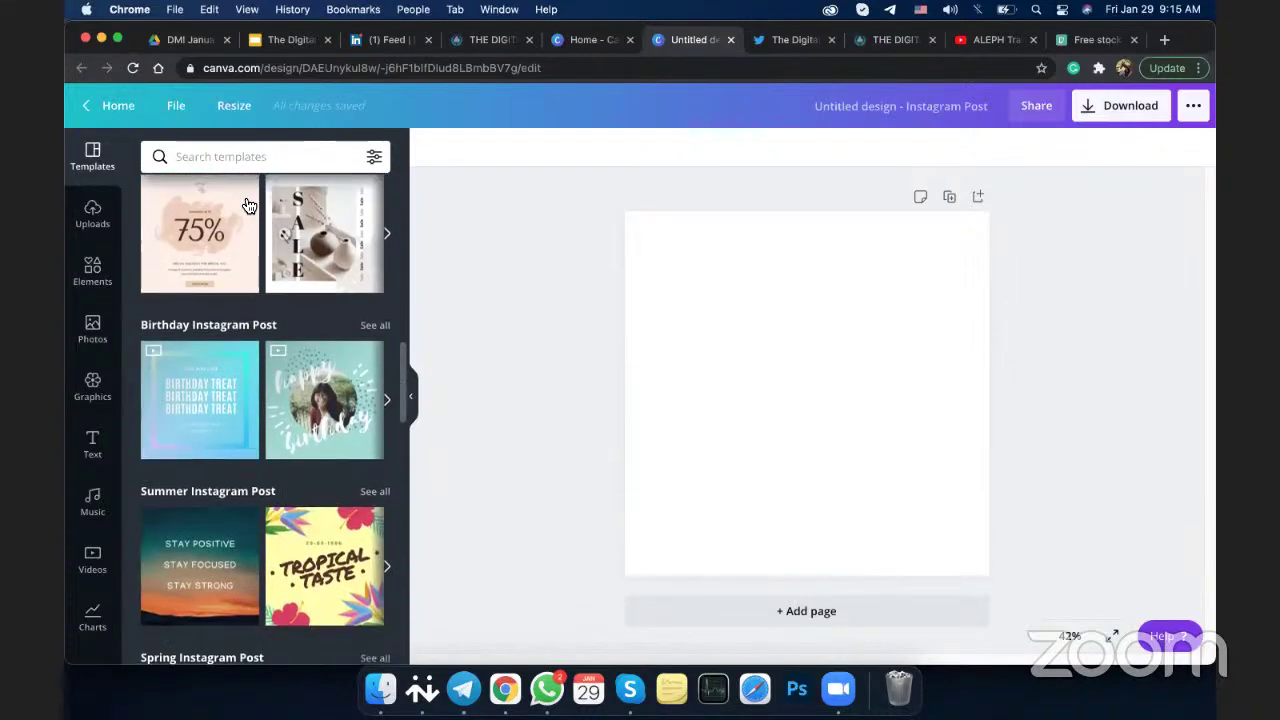
scroll(247, 205, "up", 7)
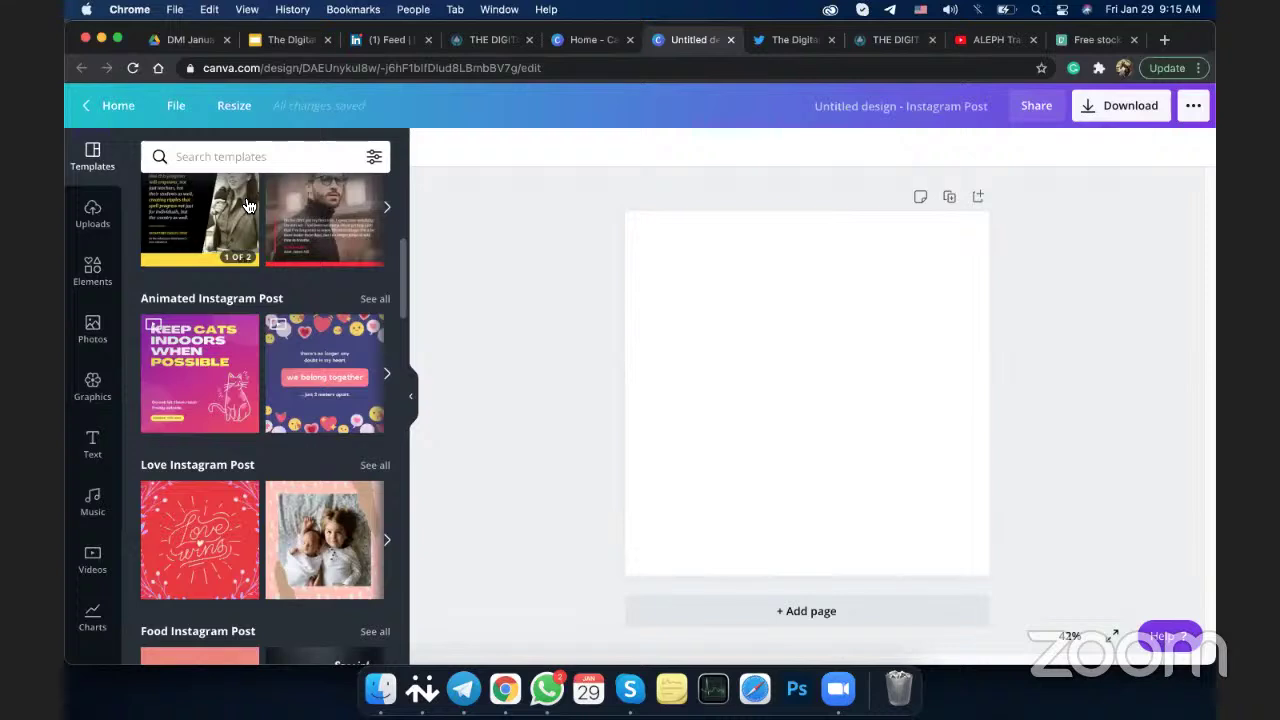
left_click(213, 378)
scroll(213, 378, "up", 2)
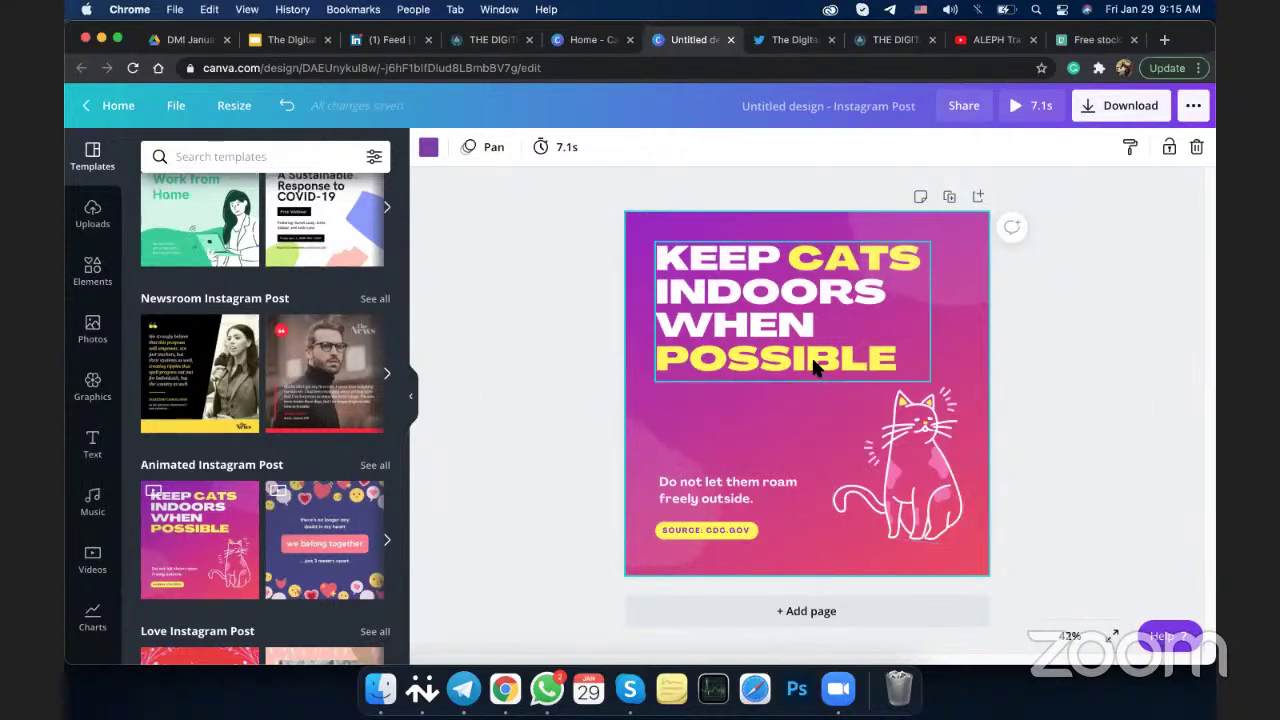
Insert the text "jhkjhkjbhj" directly after "WHEN" in the headline of the cat design
double_click(890, 342)
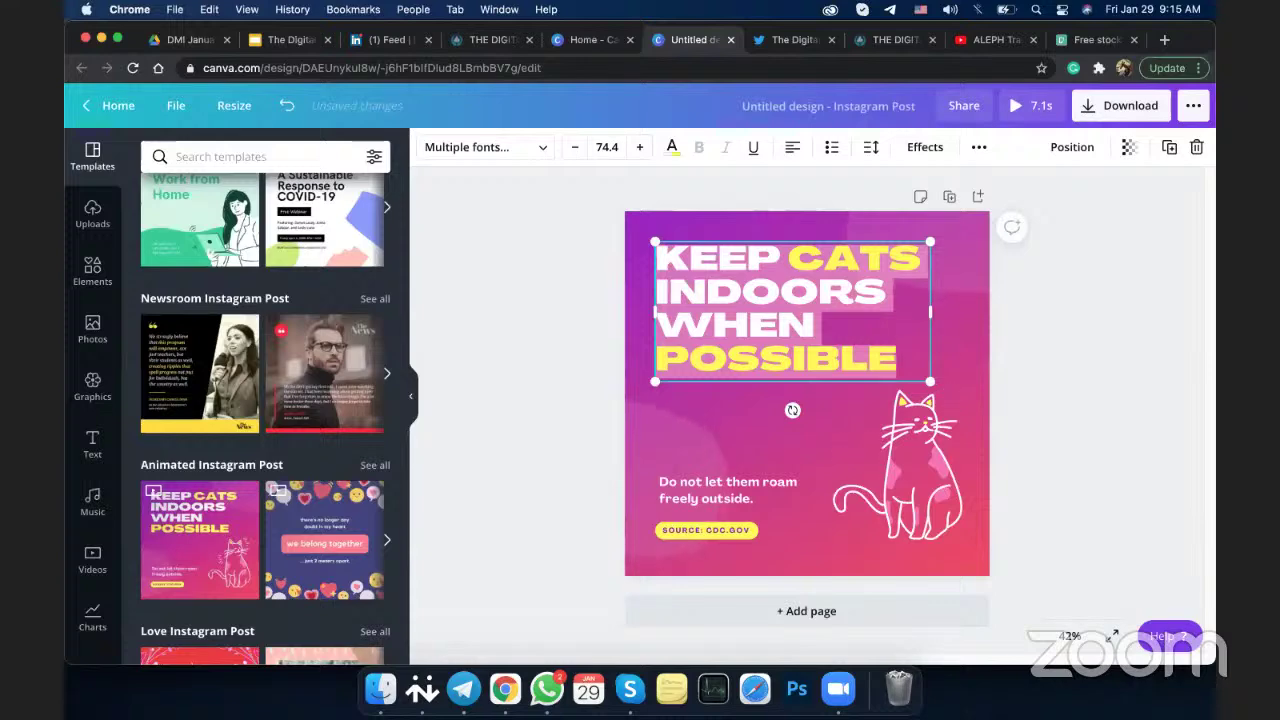
left_click(885, 328)
type("jhkjhkjbhj")
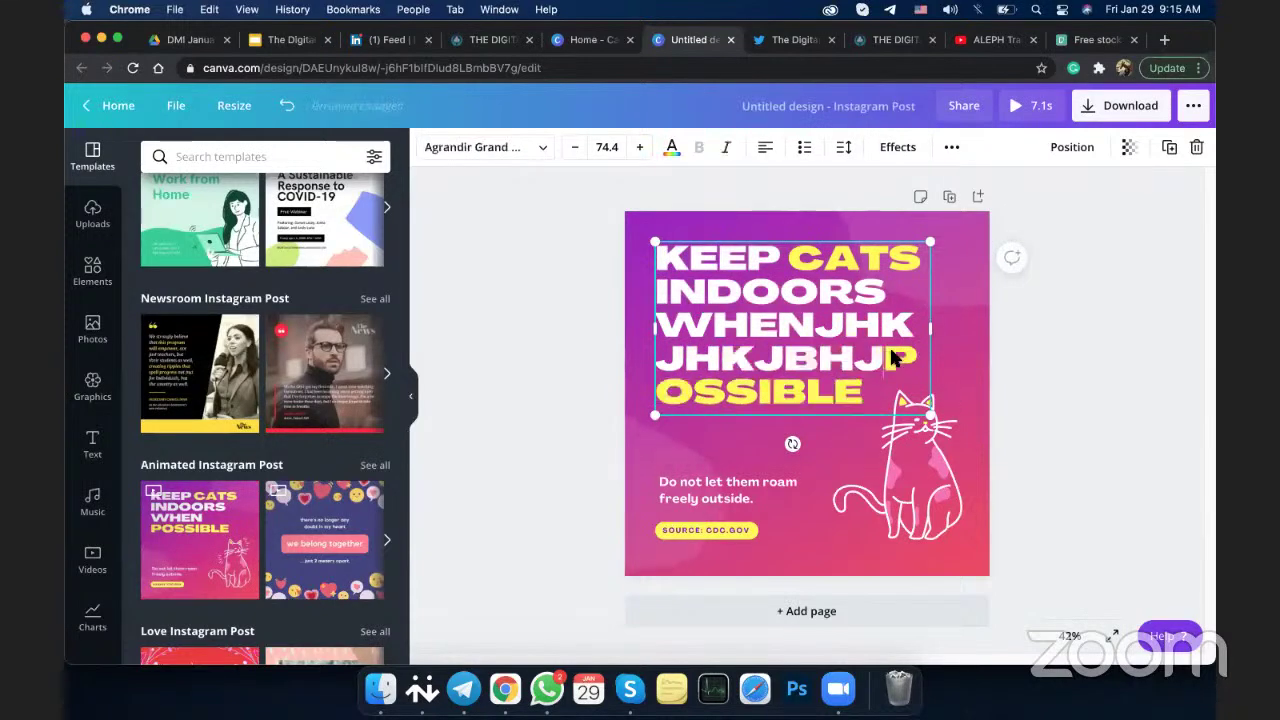
Recolor the purple end of the background gradient to yellow and finally white, and delete the gradient graphic
left_click(821, 553)
left_click(428, 147)
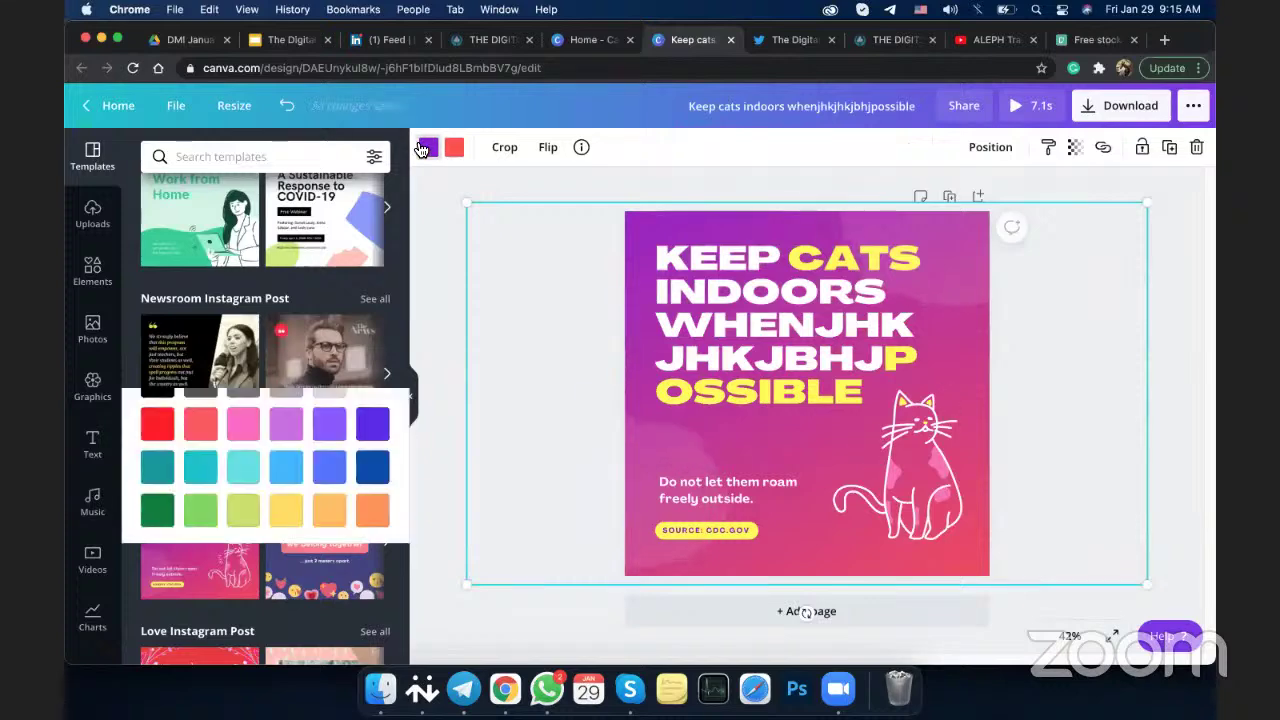
left_click(345, 314)
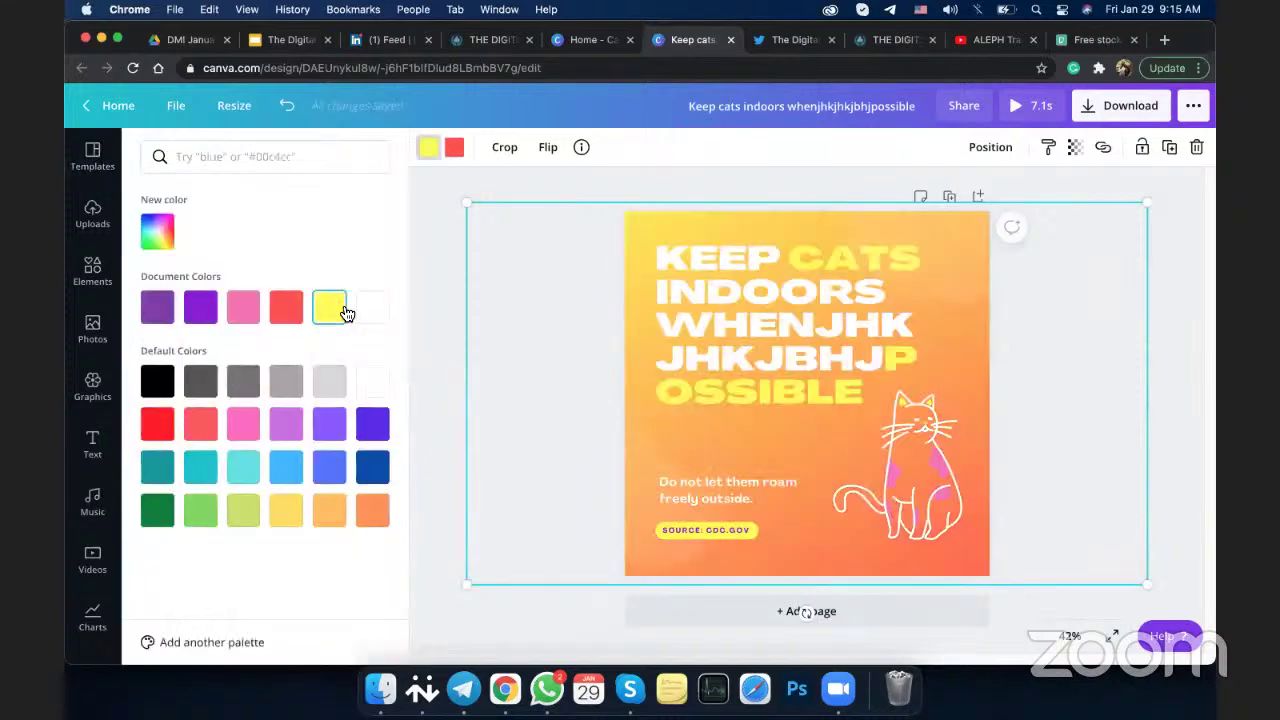
left_click(379, 316)
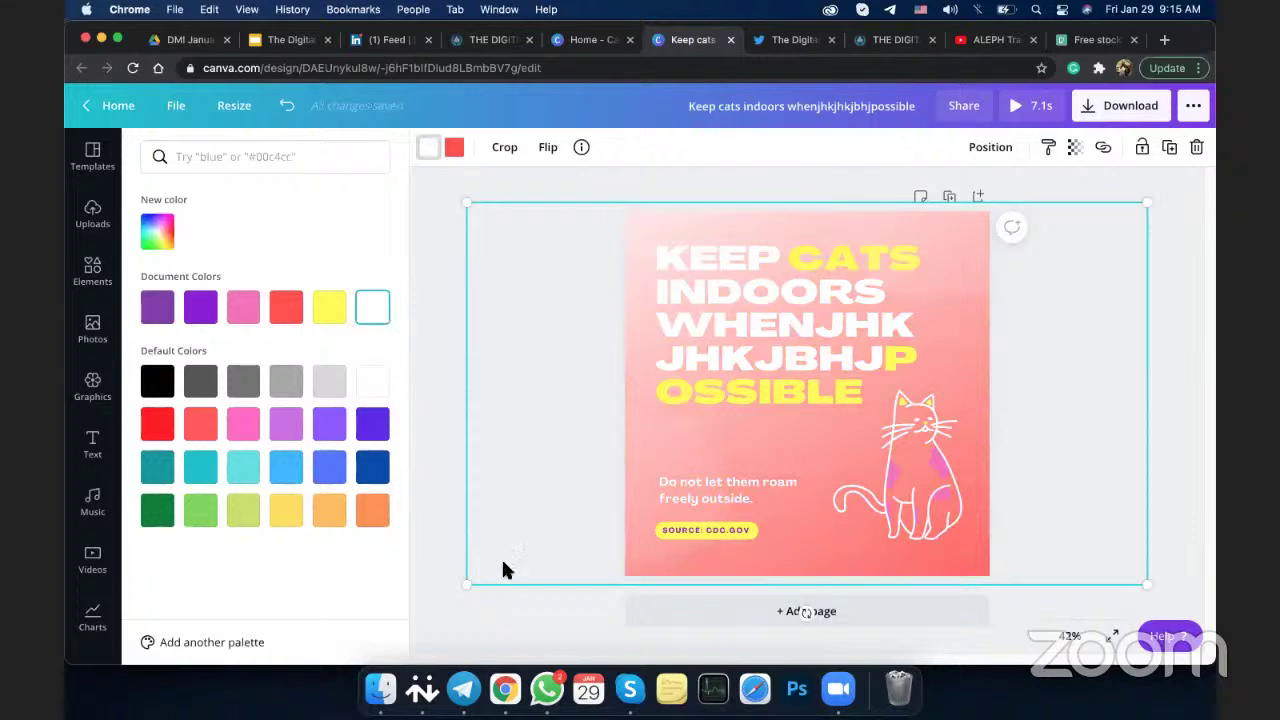
left_click(527, 654)
left_click(535, 615)
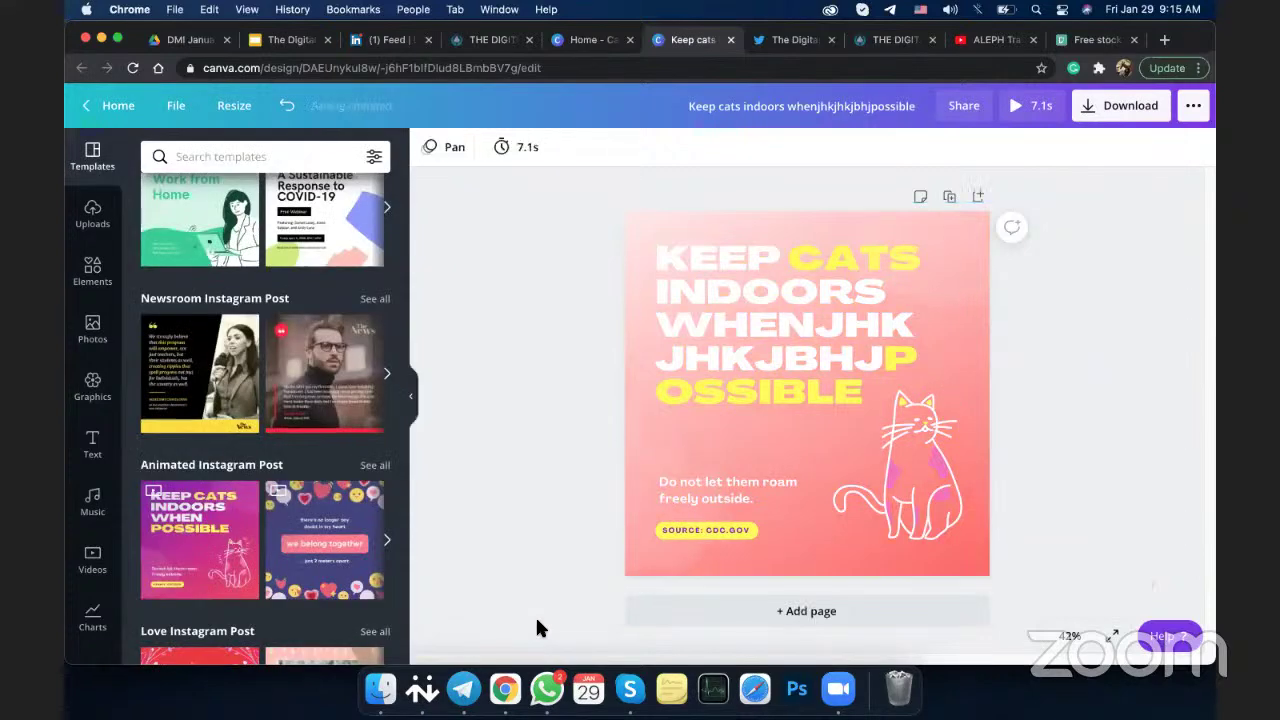
left_click(833, 422)
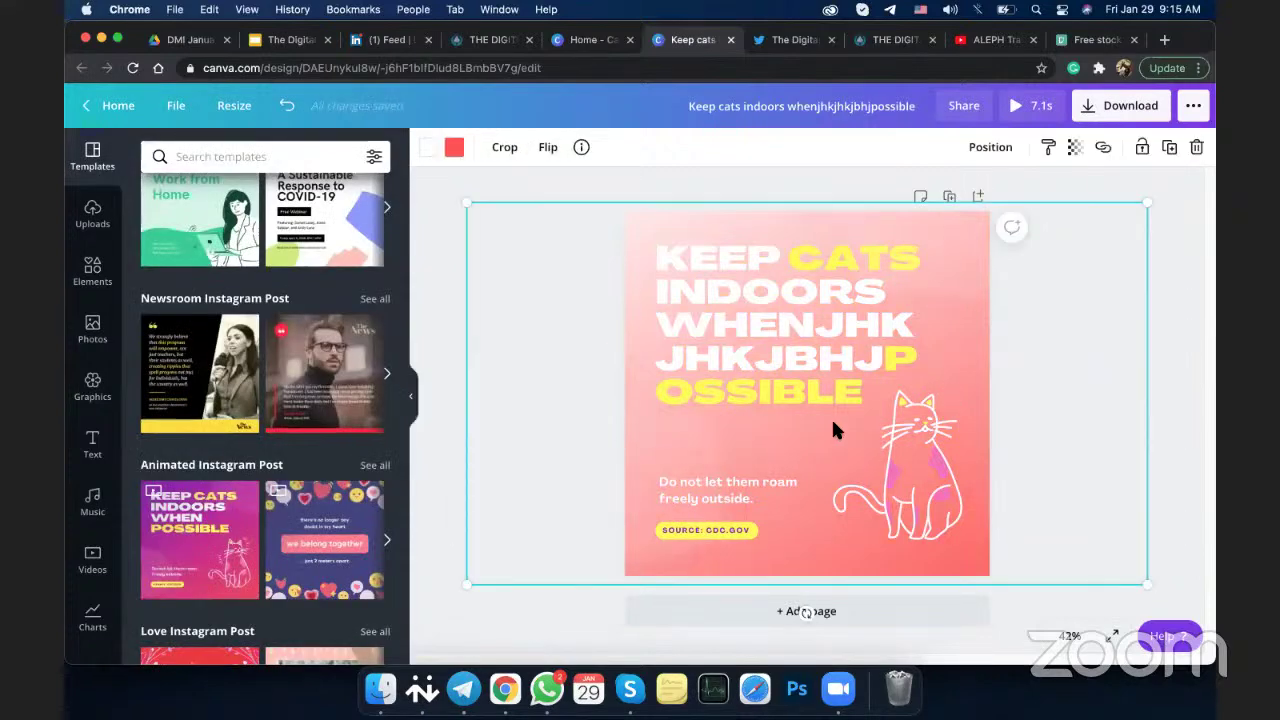
key("Delete")
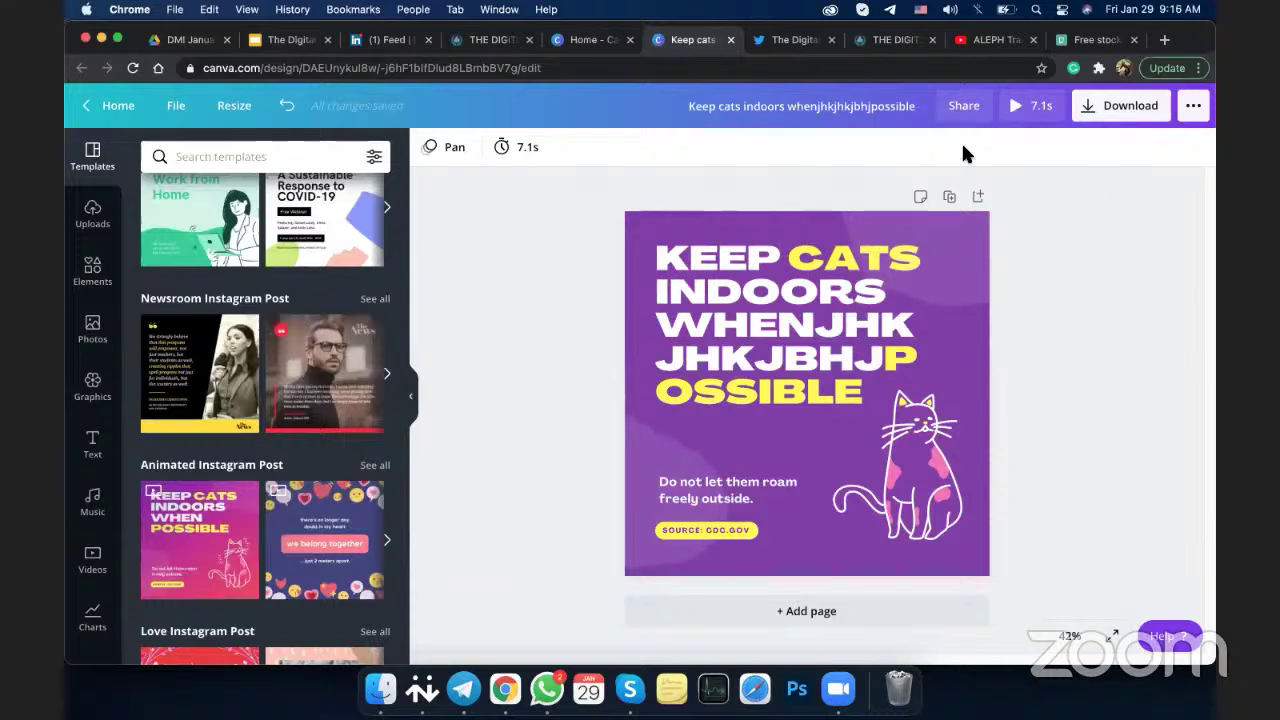
Add a blank page after the cat page and delete the cat page
left_click(977, 197)
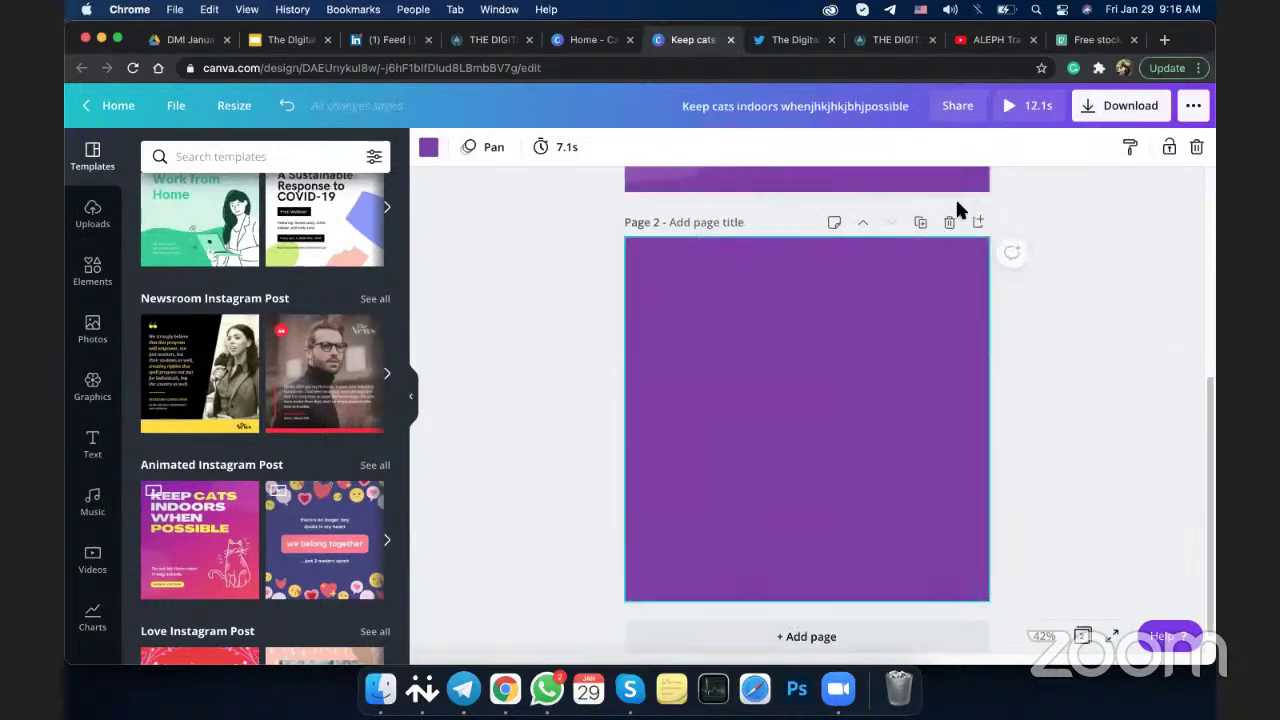
scroll(956, 206, "up", 3)
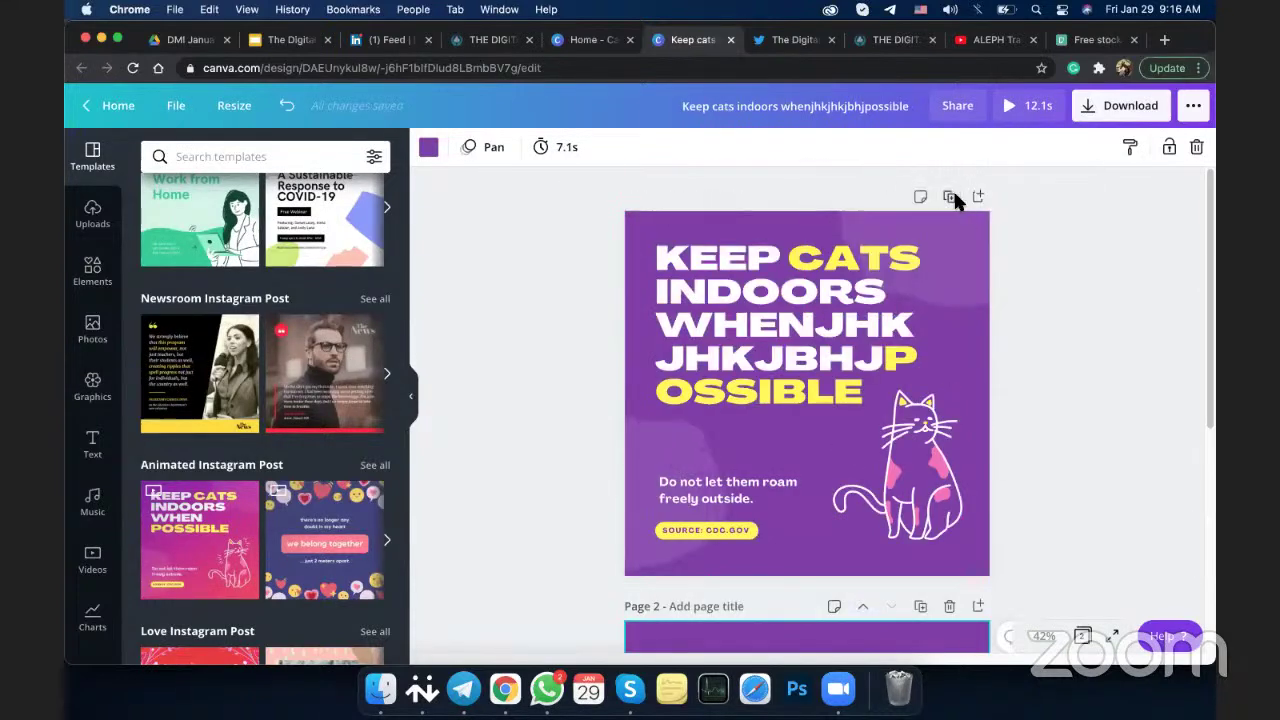
left_click(949, 196)
Look through the Instagram Post template categories, from love and food to seasonal, travel and Chinese New Year designs
scroll(269, 400, "down", 8)
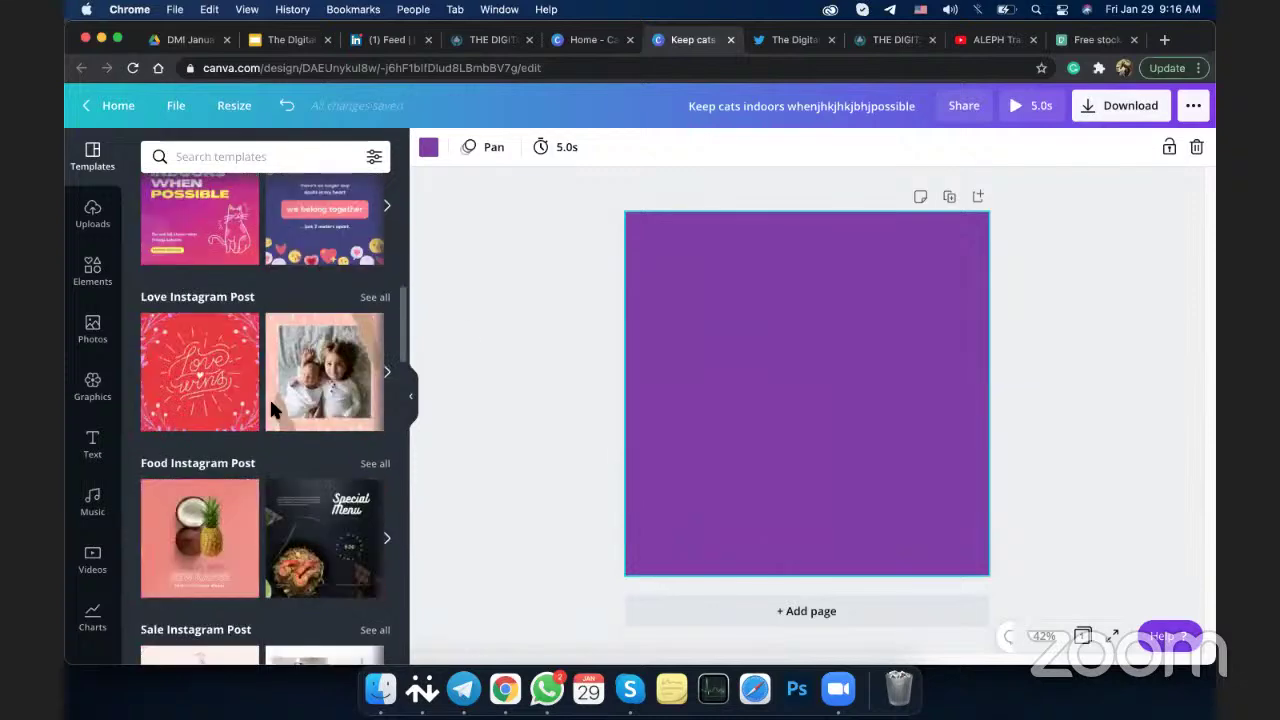
scroll(271, 414, "down", 5)
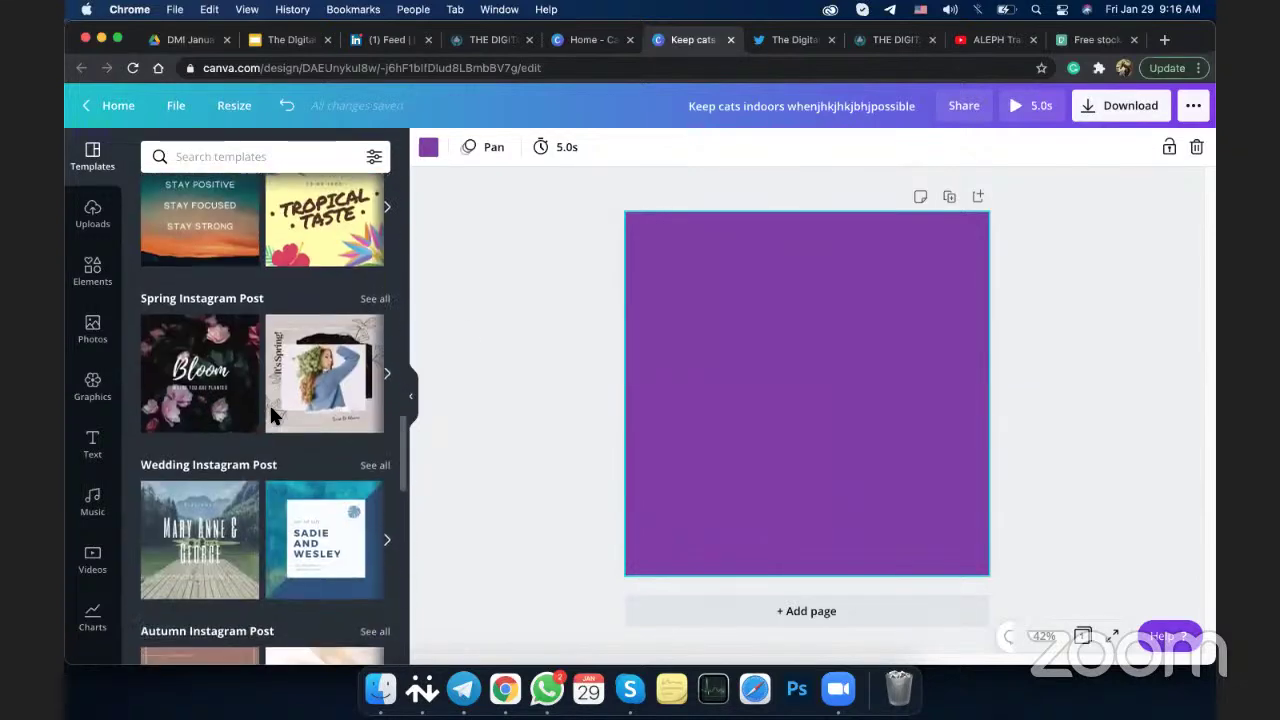
scroll(275, 417, "down", 2)
scroll(275, 417, "down", 5)
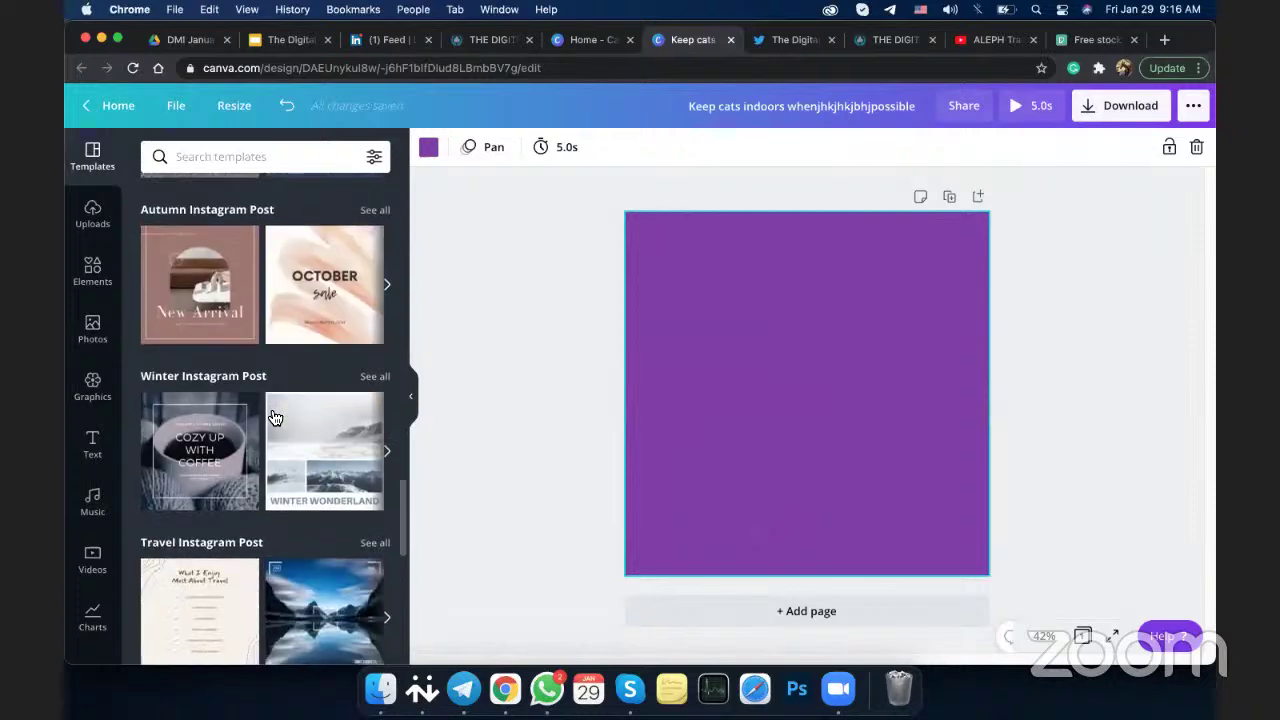
scroll(275, 417, "down", 4)
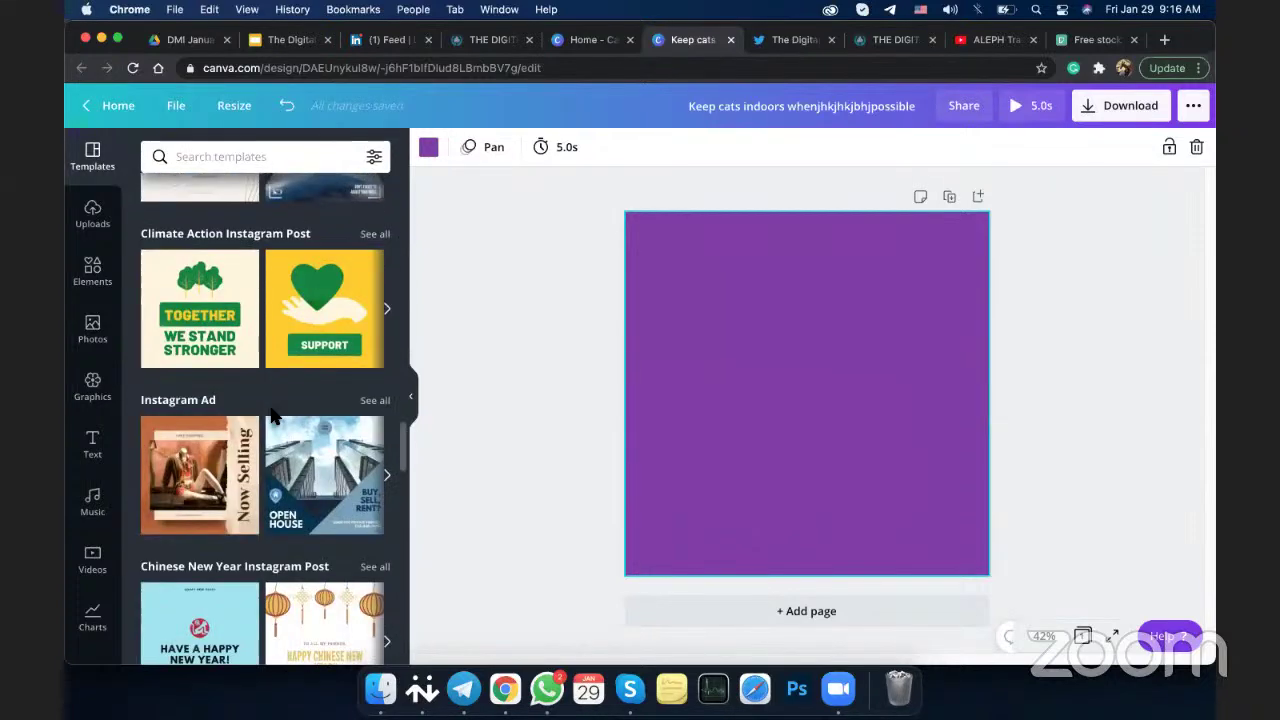
Look through the uploaded images down to the company logos and certification badges
left_click(90, 215)
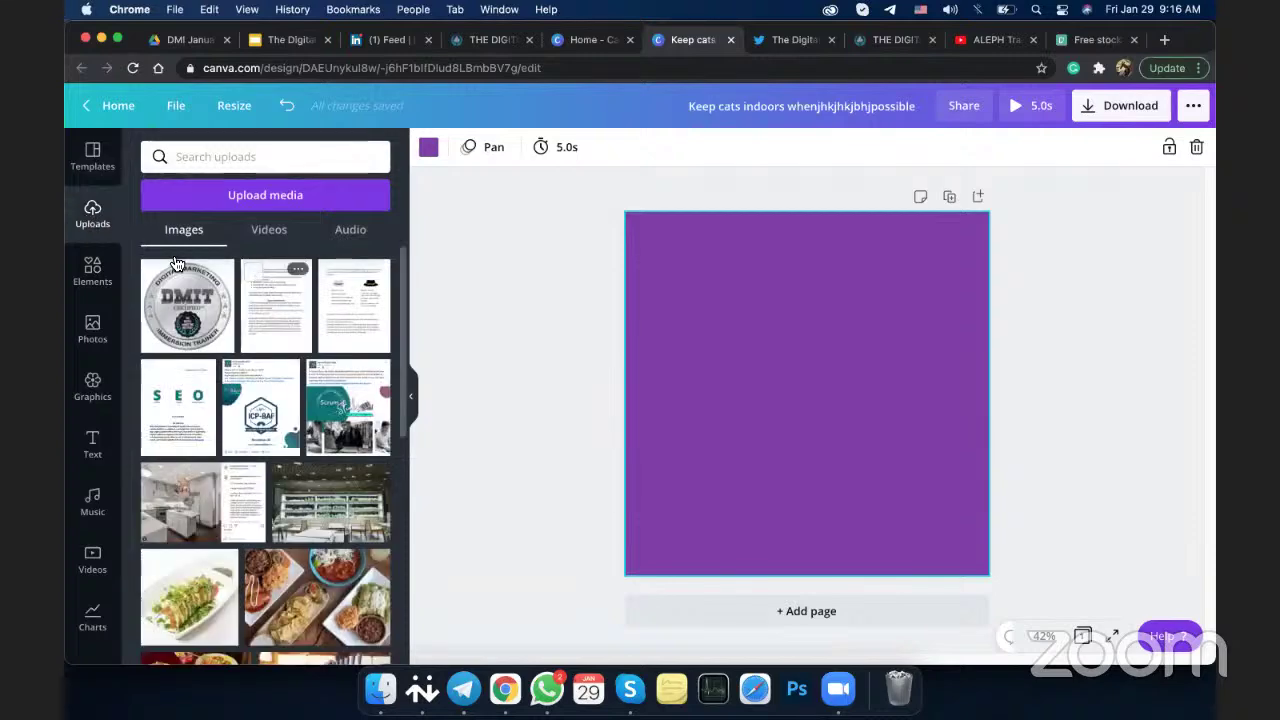
scroll(175, 263, "down", 10)
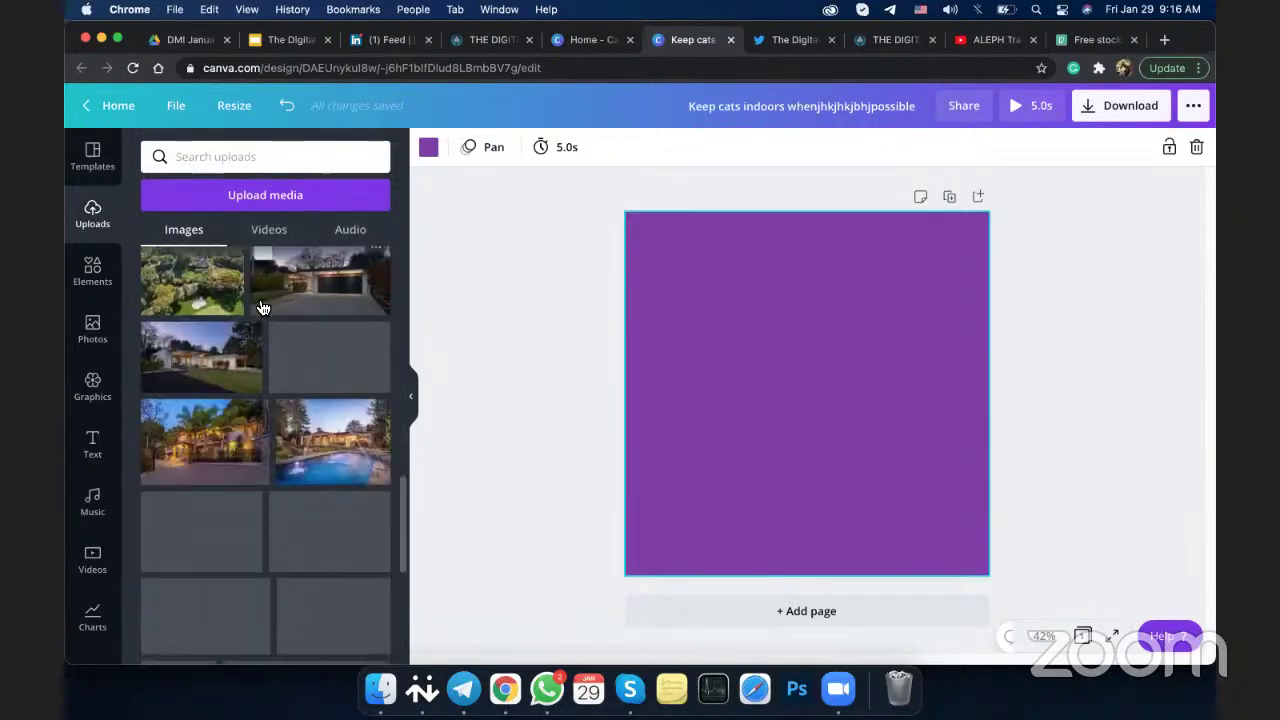
scroll(262, 307, "down", 1)
scroll(315, 390, "down", 15)
scroll(316, 405, "down", 4)
scroll(316, 411, "down", 10)
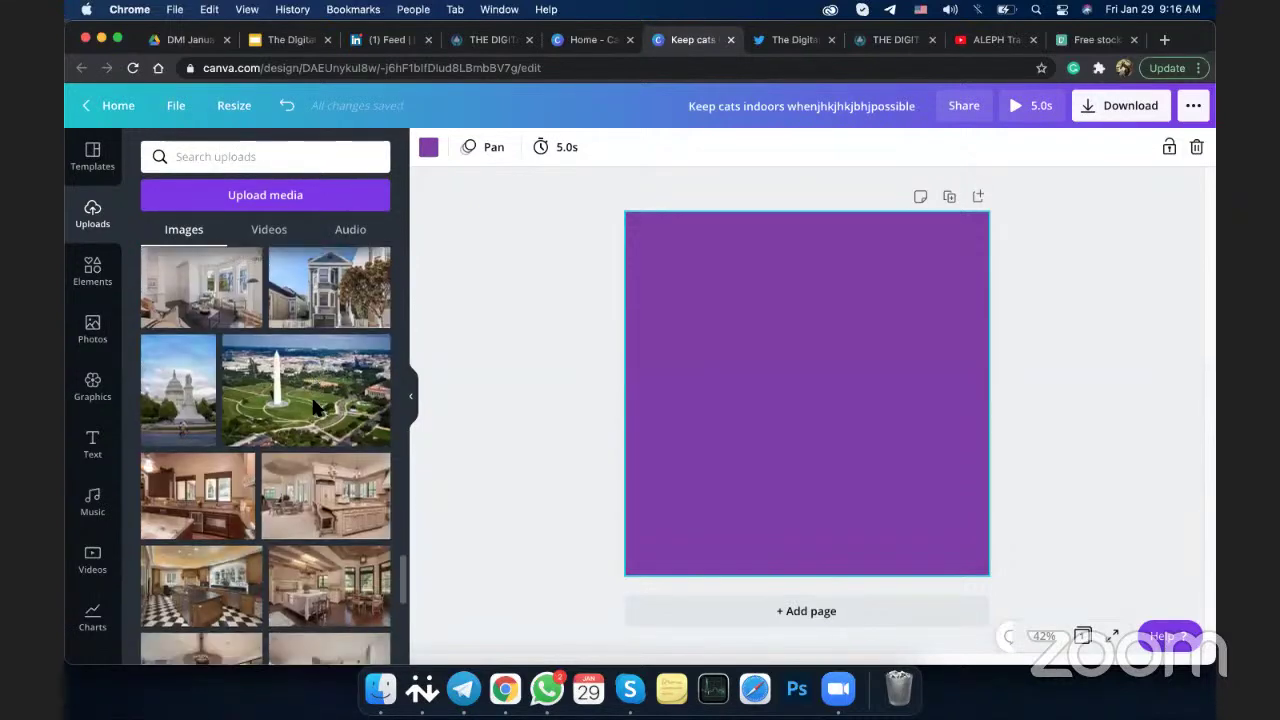
scroll(316, 467, "down", 10)
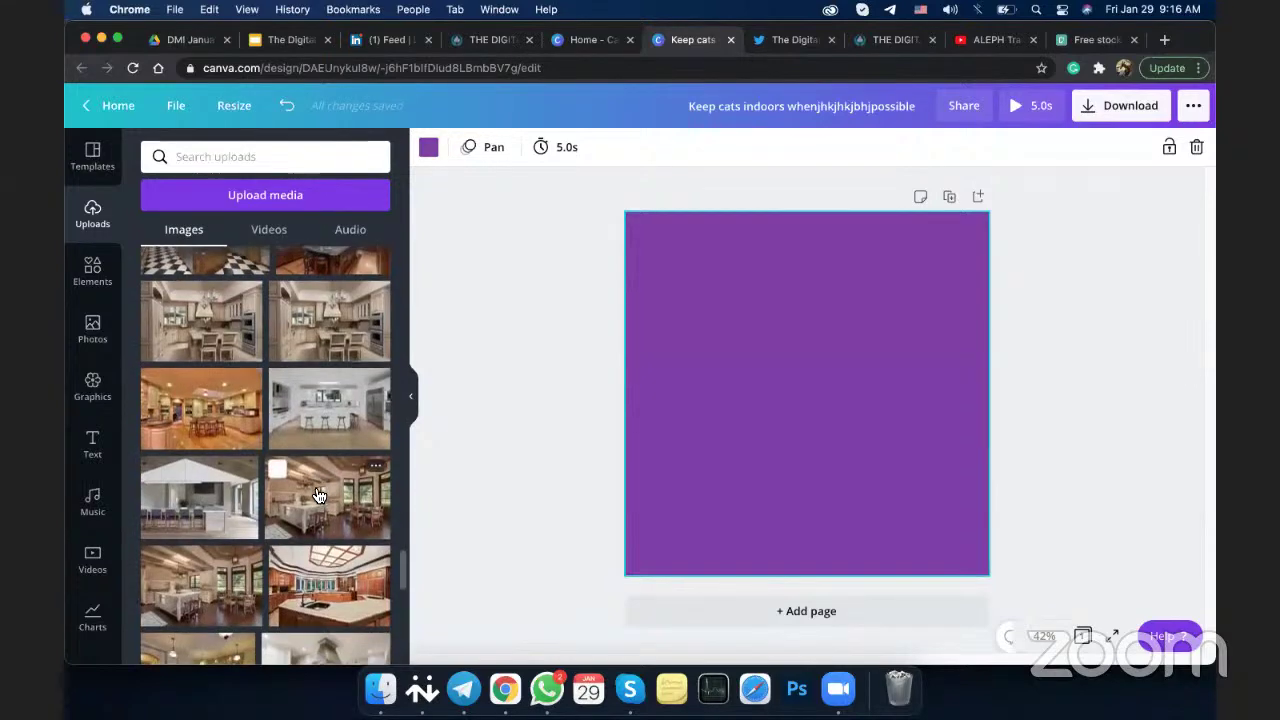
scroll(318, 497, "down", 10)
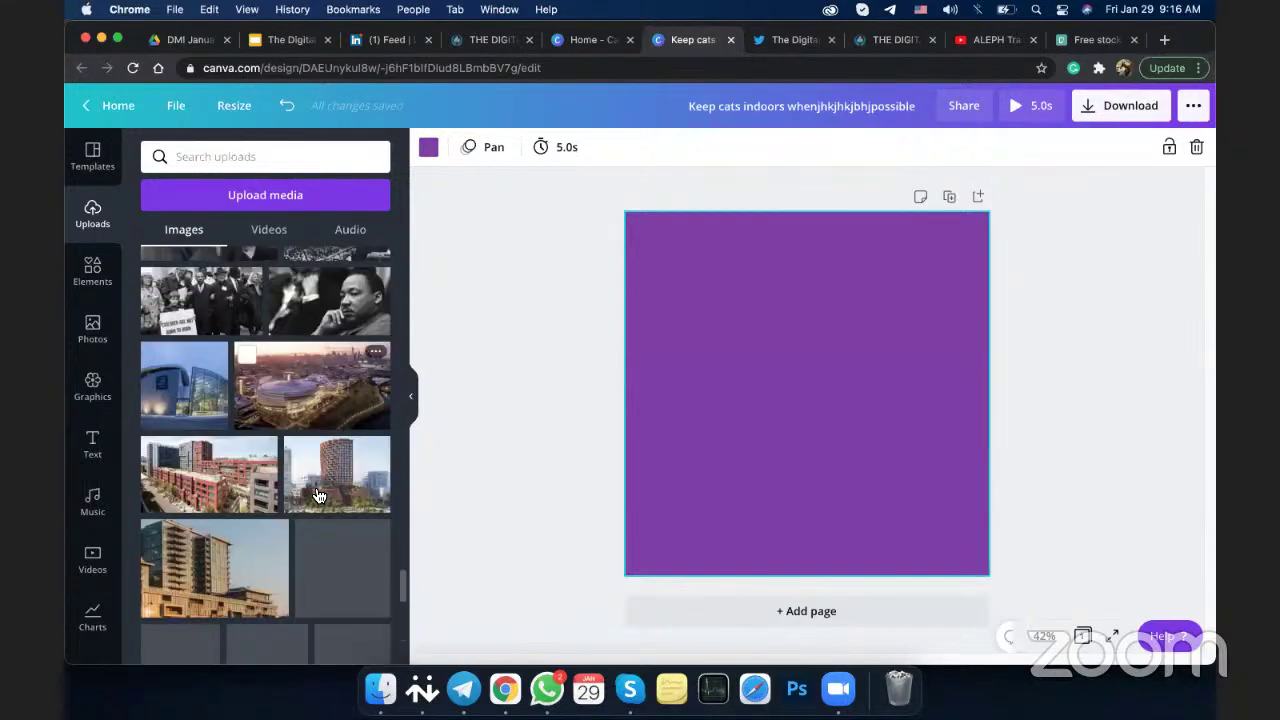
scroll(316, 497, "down", 10)
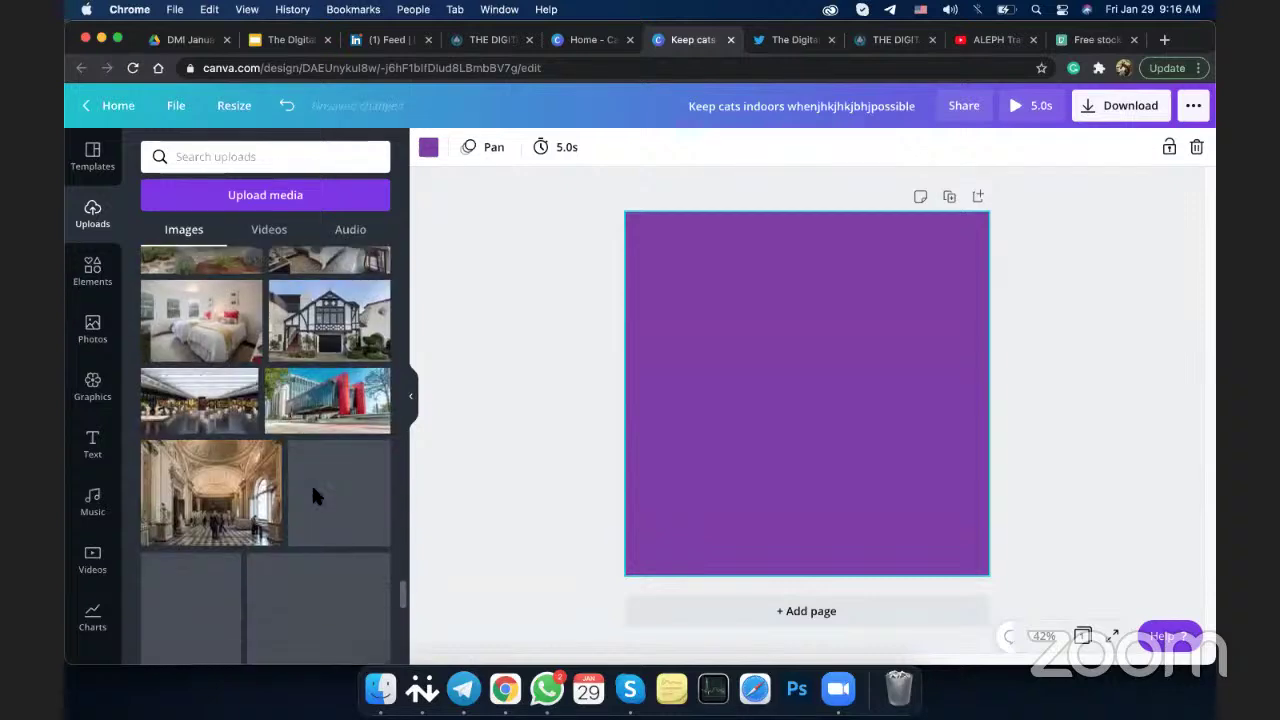
scroll(318, 497, "down", 10)
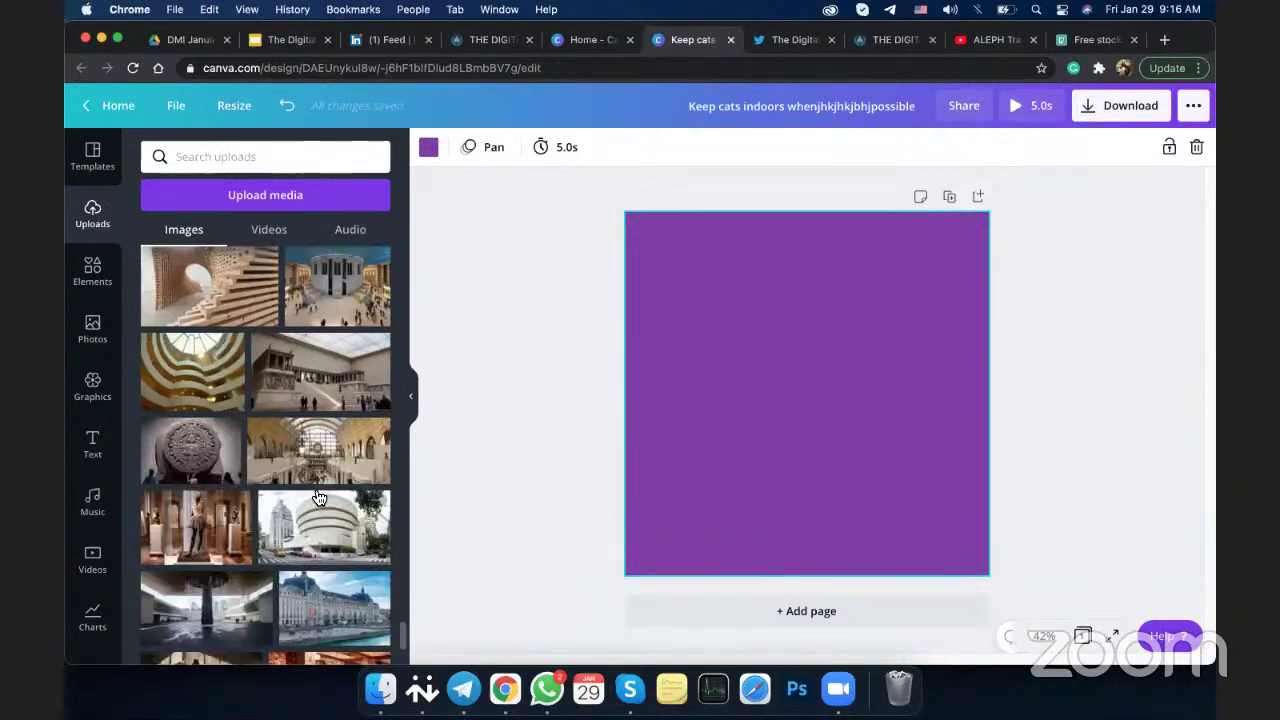
scroll(318, 497, "down", 10)
scroll(318, 497, "up", 5)
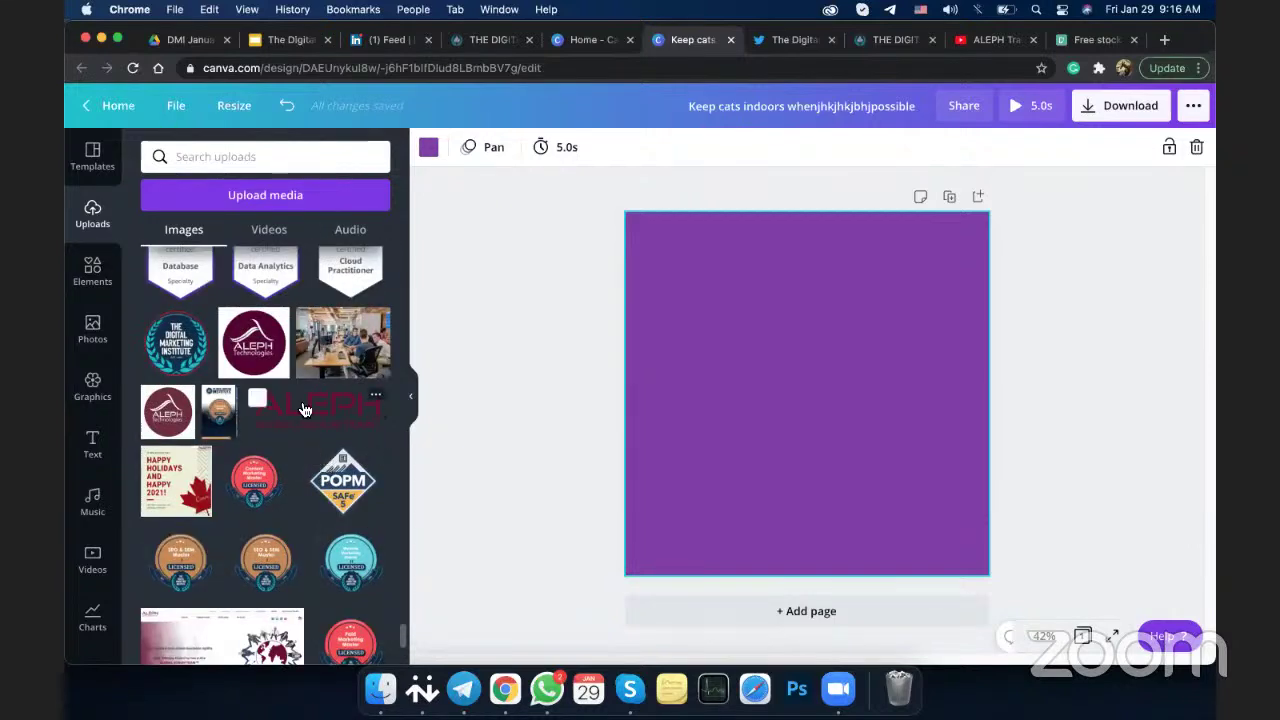
scroll(306, 406, "up", 2)
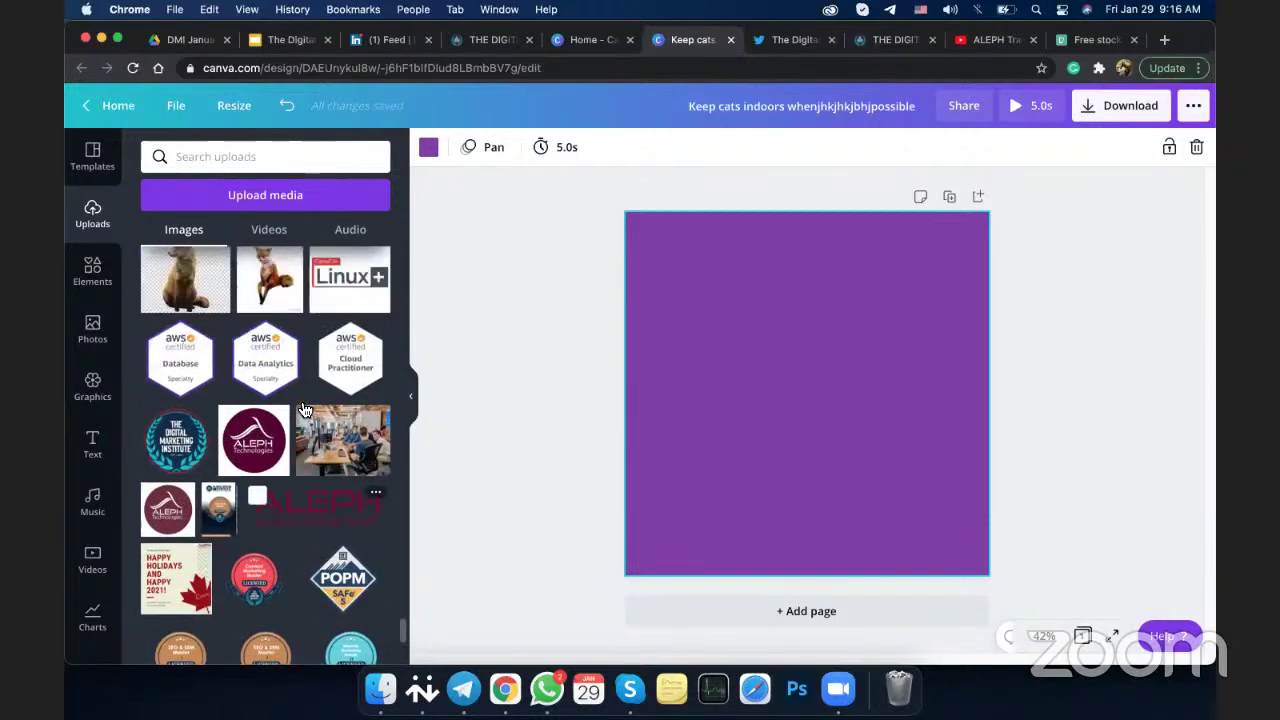
Place the uploaded Digital Marketing Institute logo on the purple page and delete it again
left_click(176, 443)
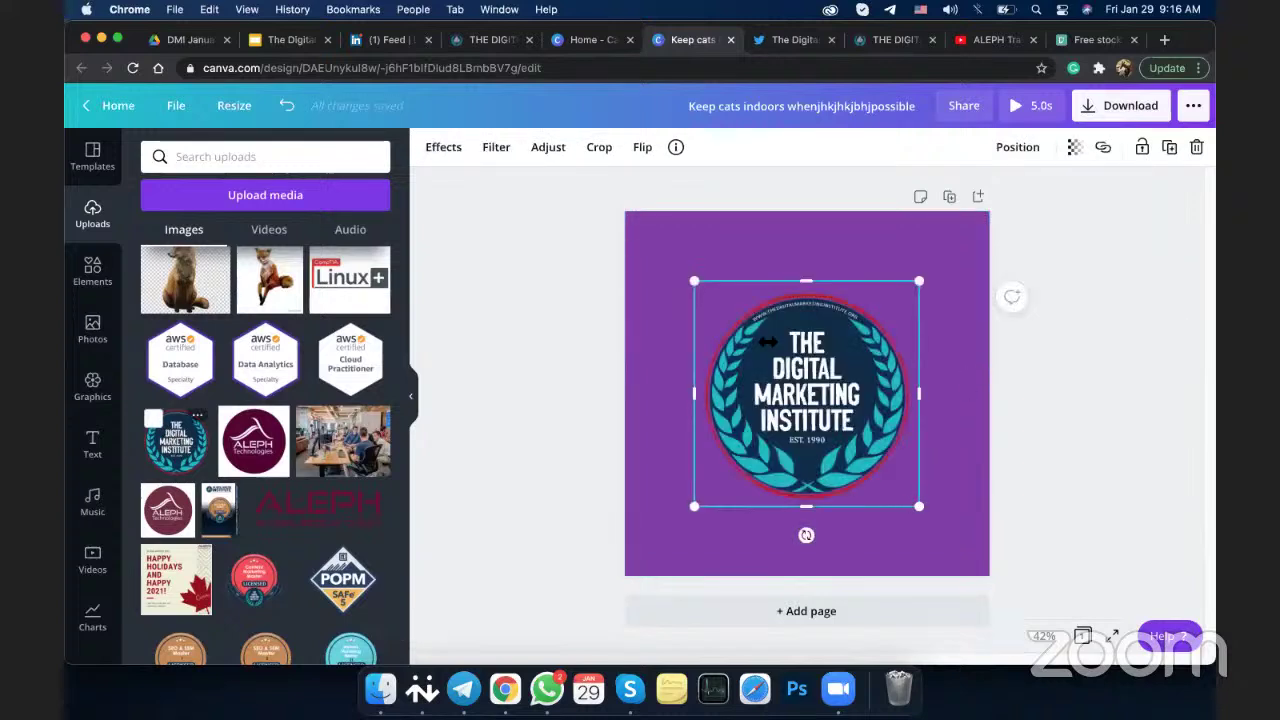
left_click_drag(768, 342, 825, 390)
key("Delete")
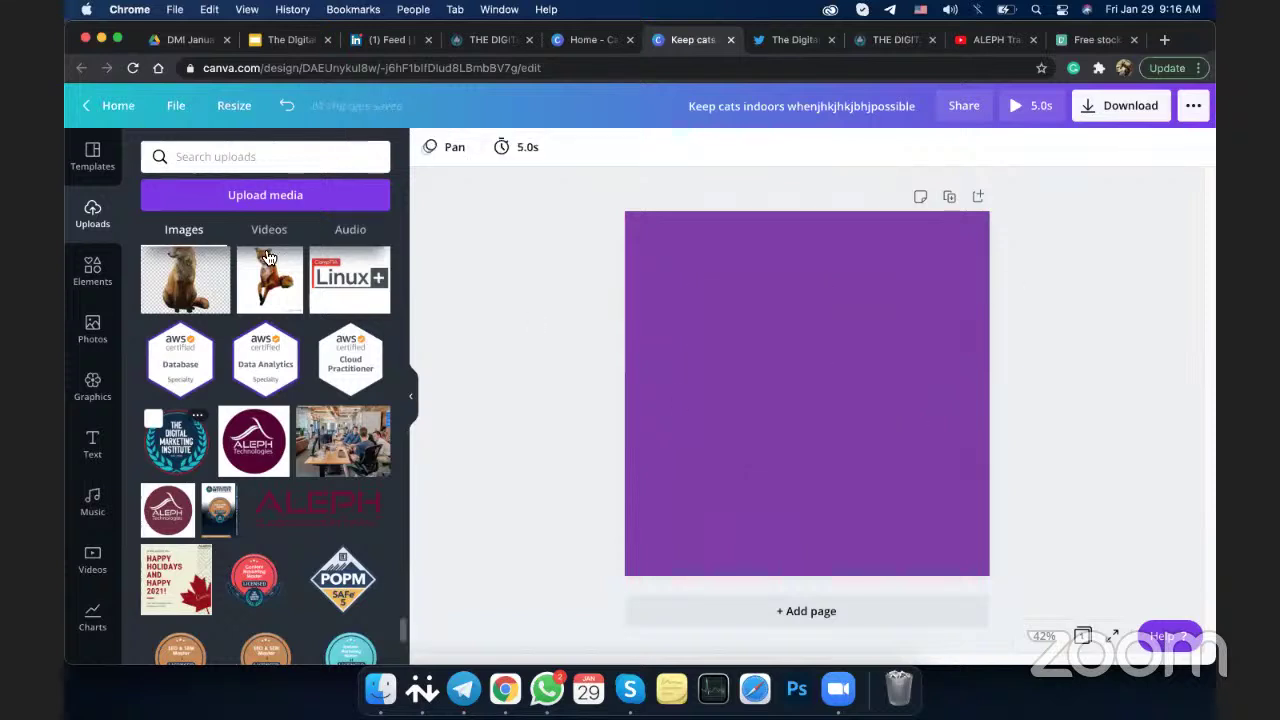
Look through the available design elements and add the circular frame to the center of the purple page
left_click(95, 283)
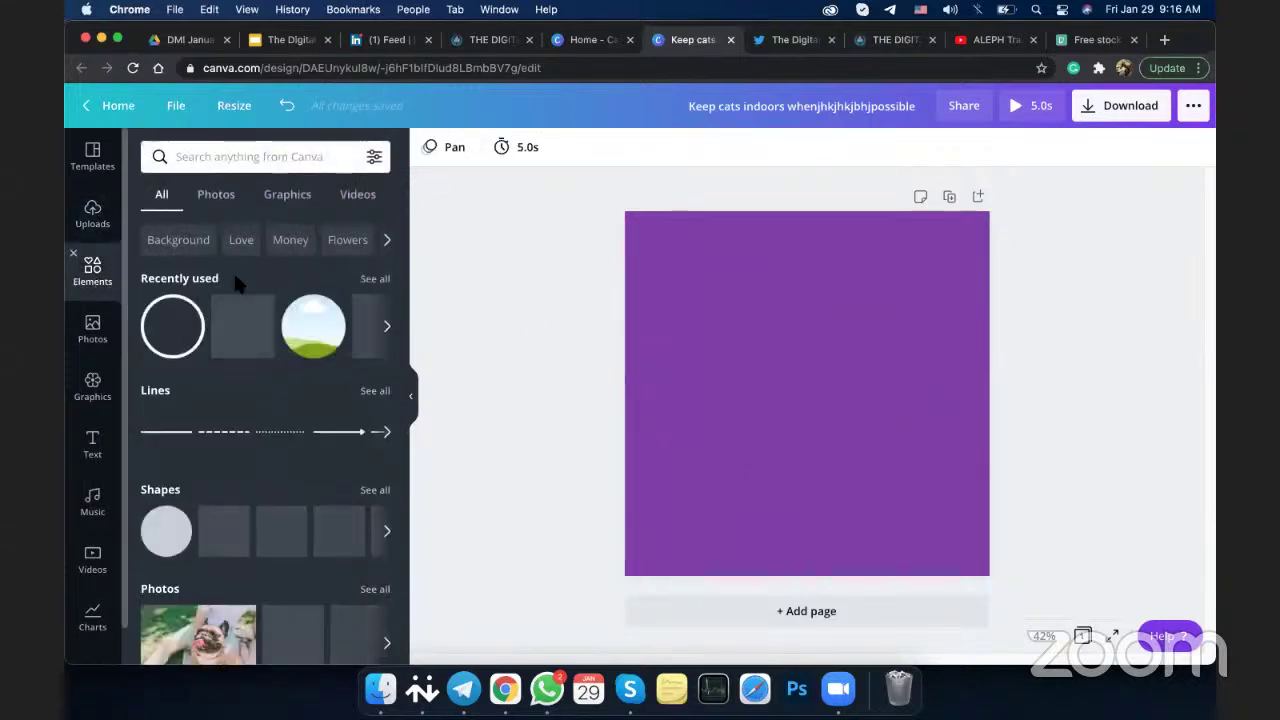
scroll(237, 280, "down", 5)
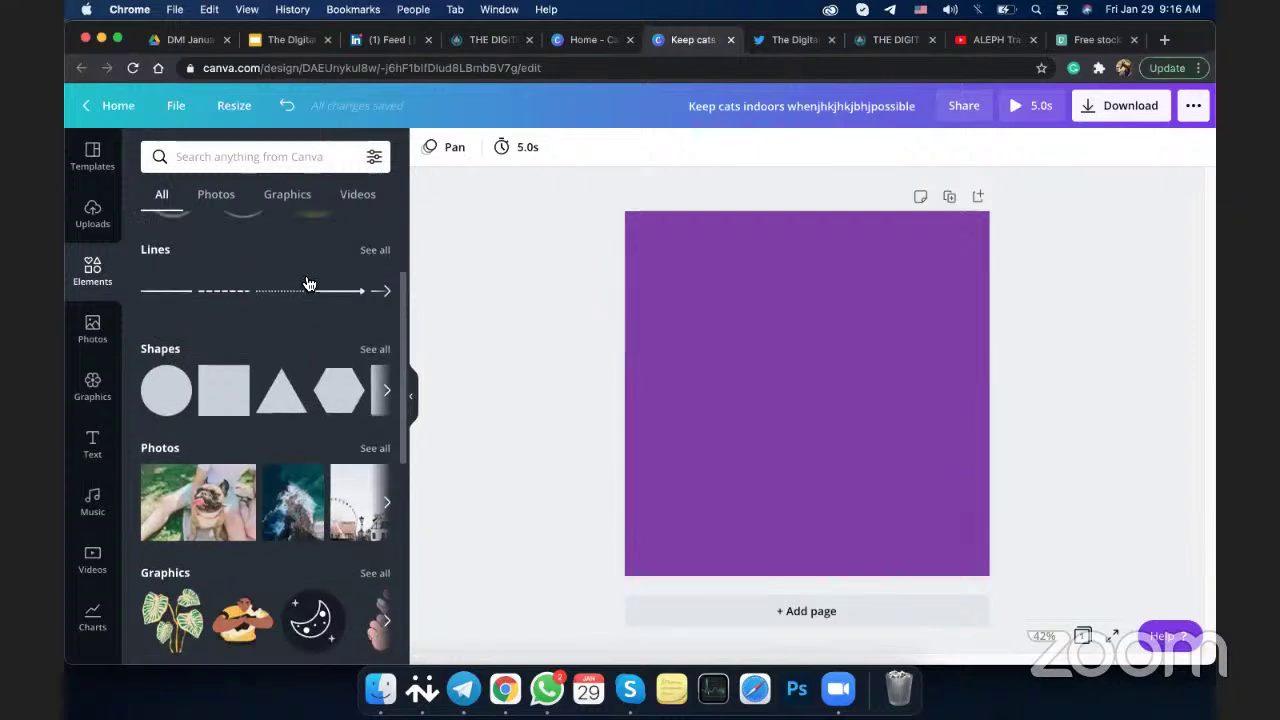
scroll(308, 285, "down", 5)
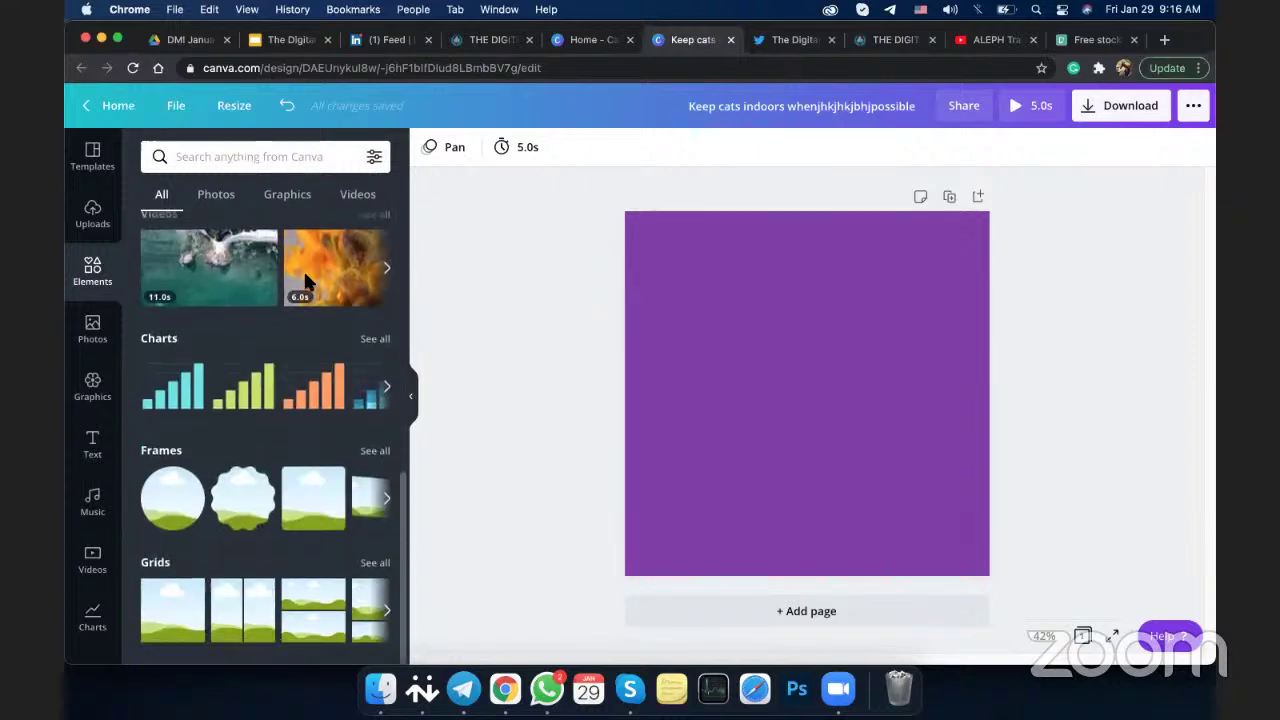
left_click(186, 500)
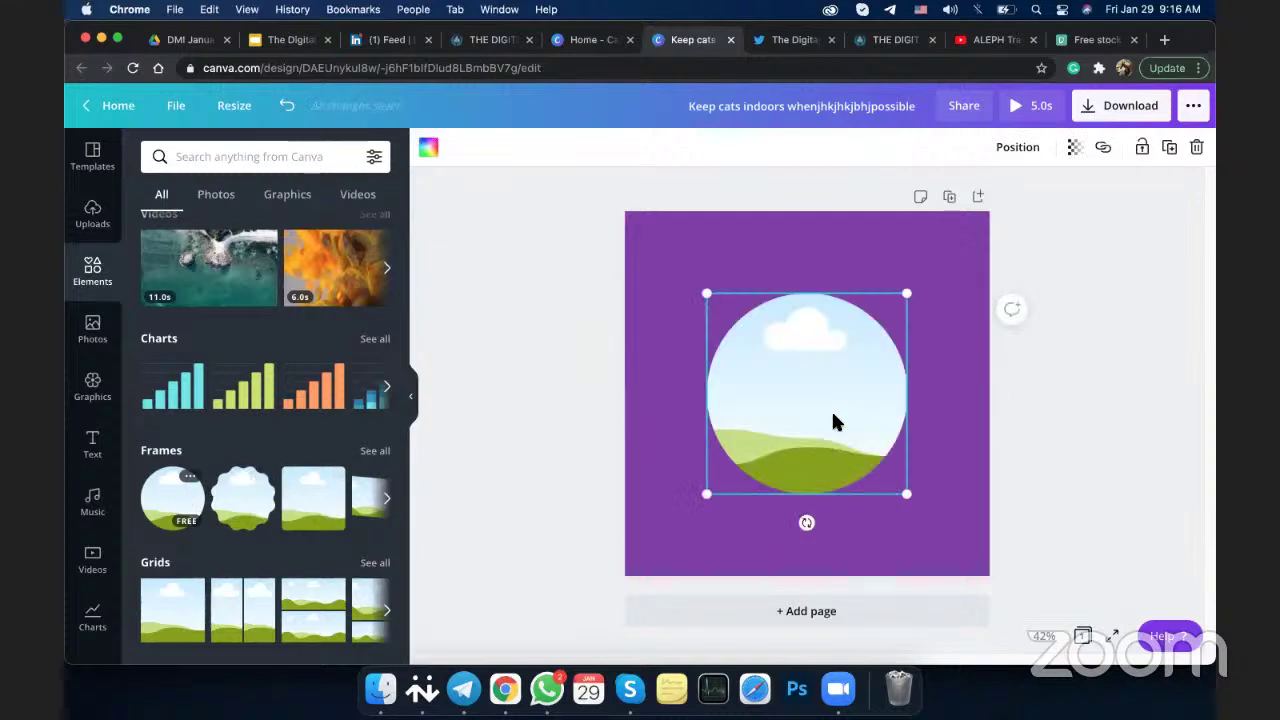
Fill the circular frame with the uploaded photo of the restaurant bar with animal silhouettes on its hanging panels
left_click_drag(791, 391, 811, 390)
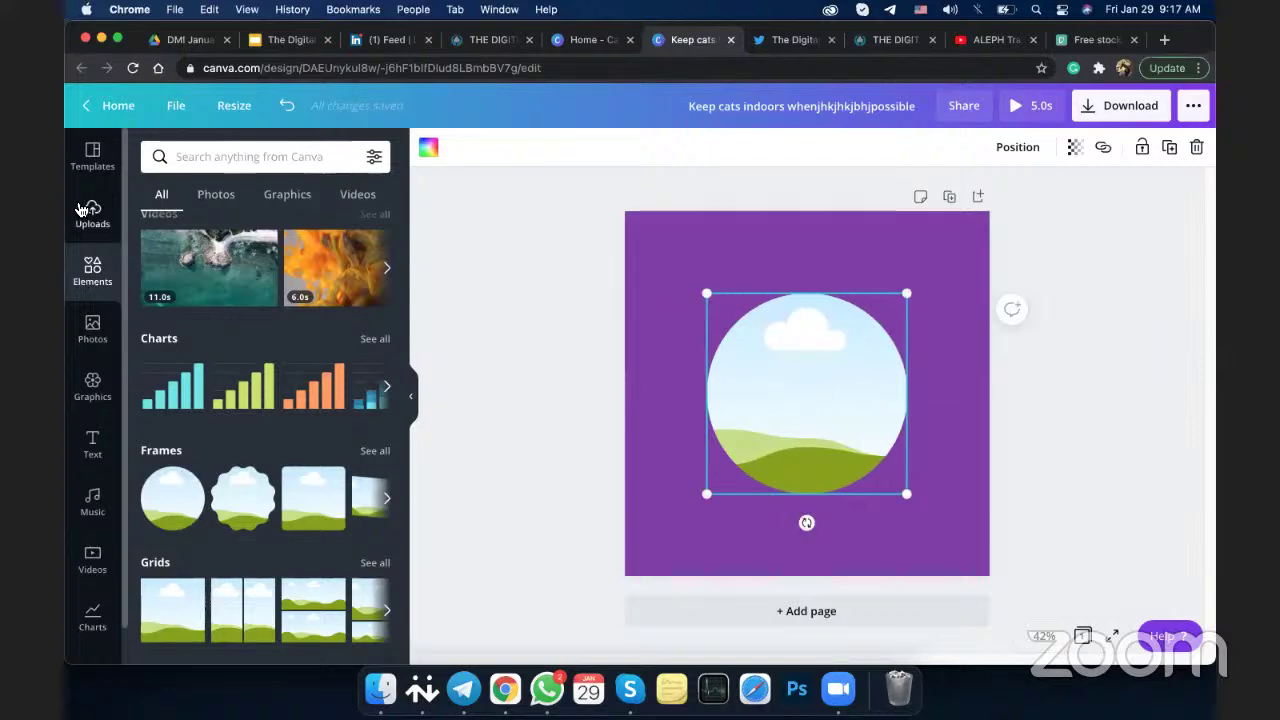
left_click(88, 212)
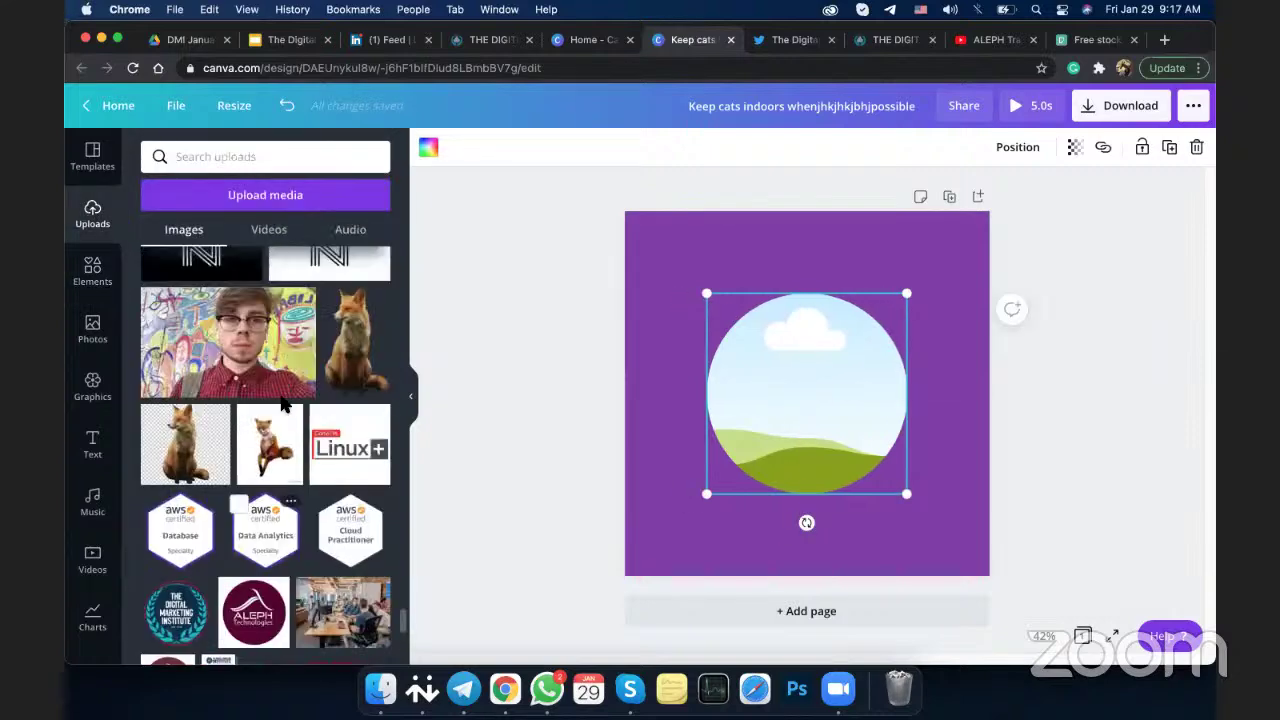
scroll(270, 420, "down", 5)
left_click(225, 405)
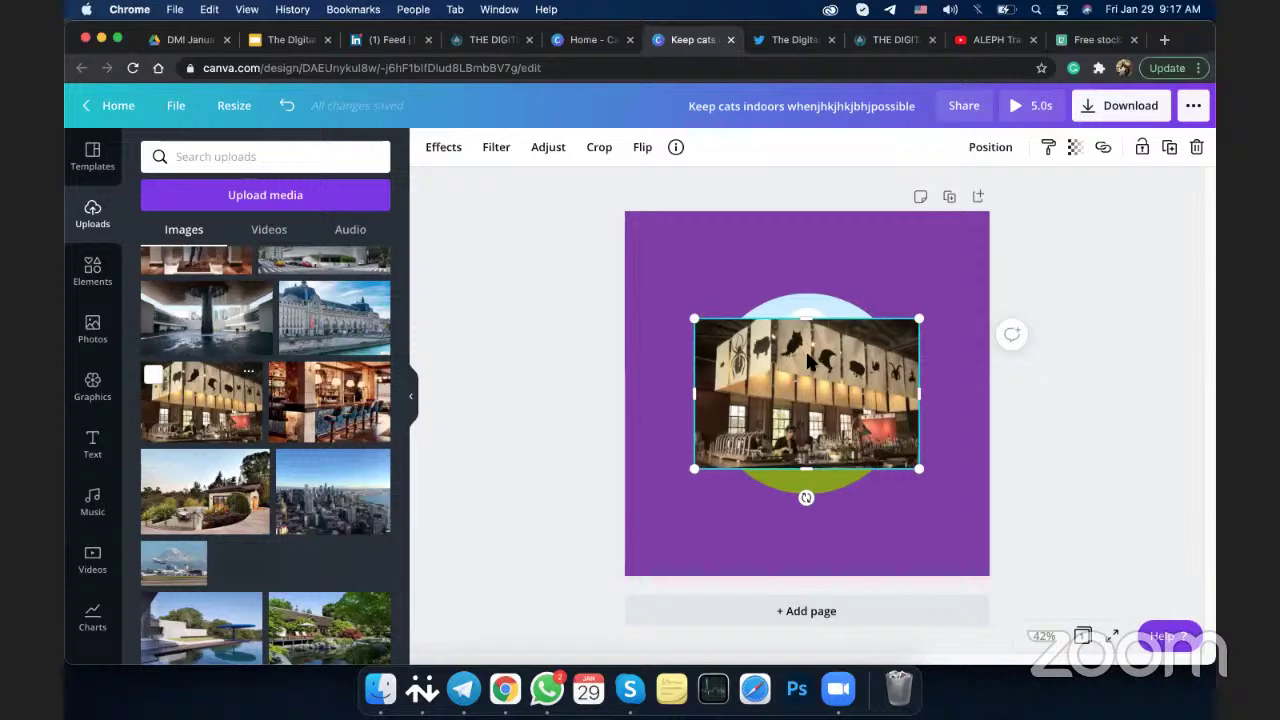
left_click(820, 300)
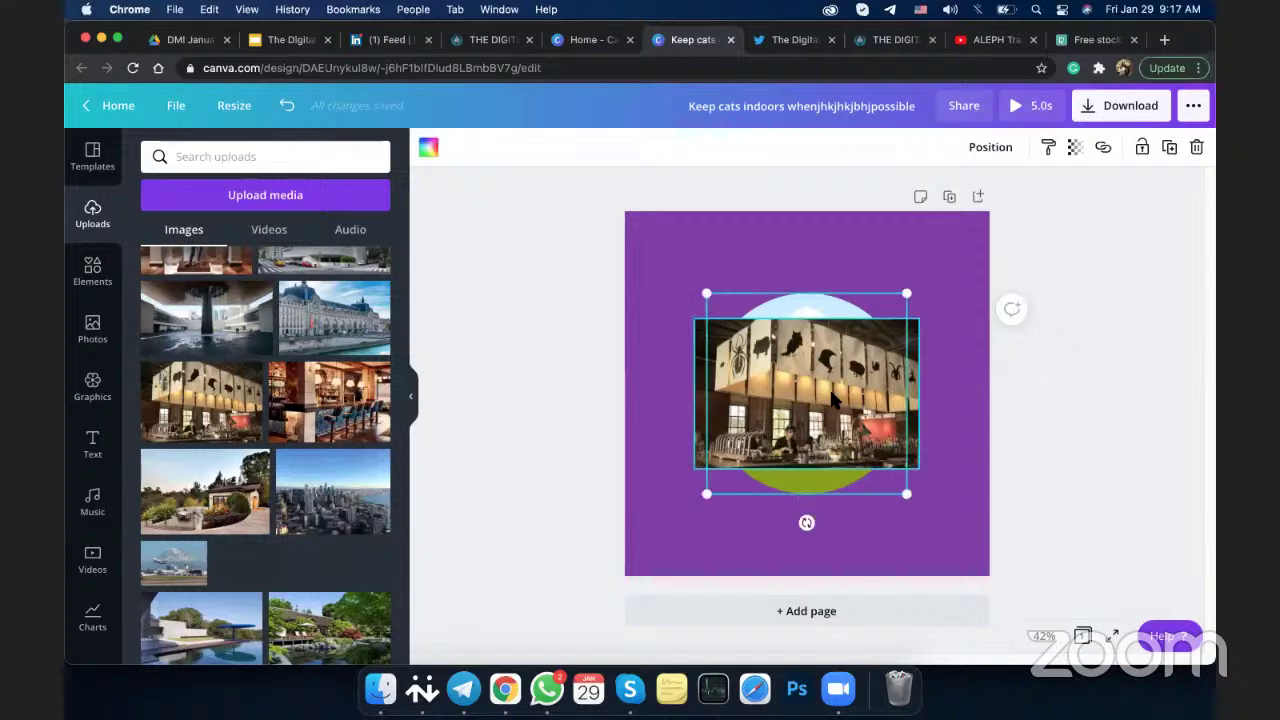
left_click(830, 398)
left_click_drag(816, 358, 840, 380)
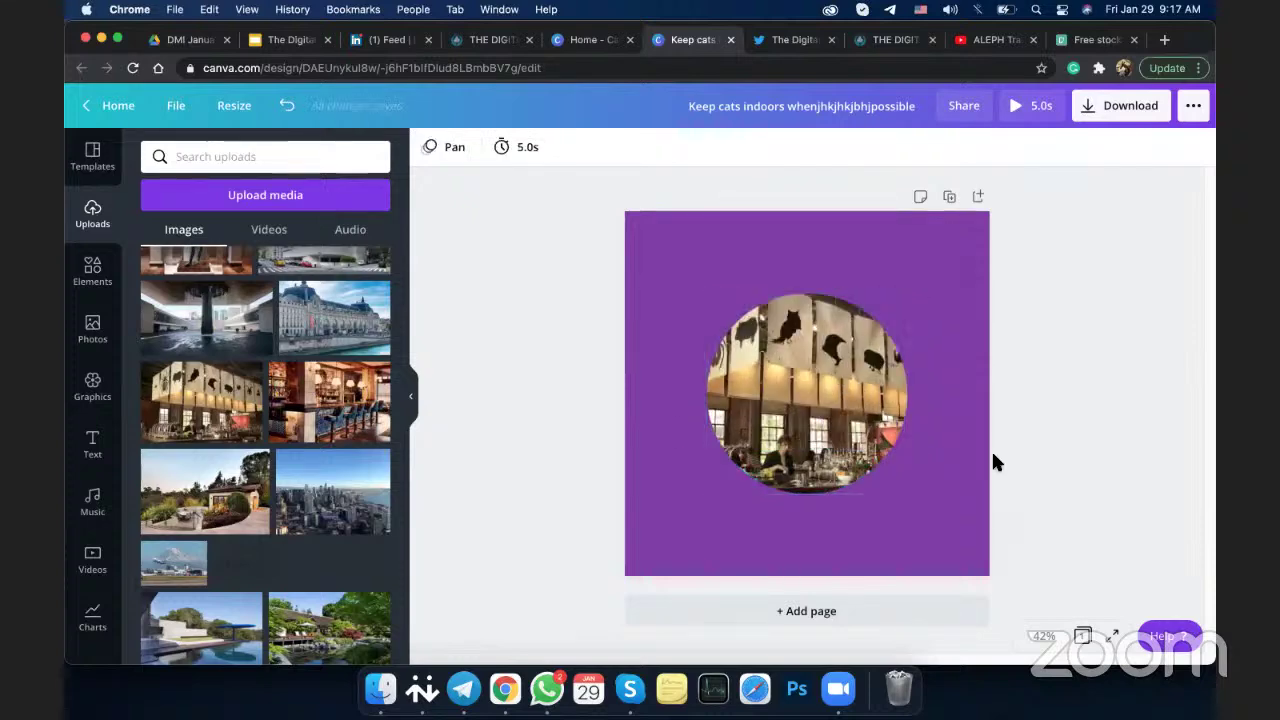
Enlarge the circular framed photo toward the page's lower-left corner, leaving a narrow purple margin there
left_click(712, 486)
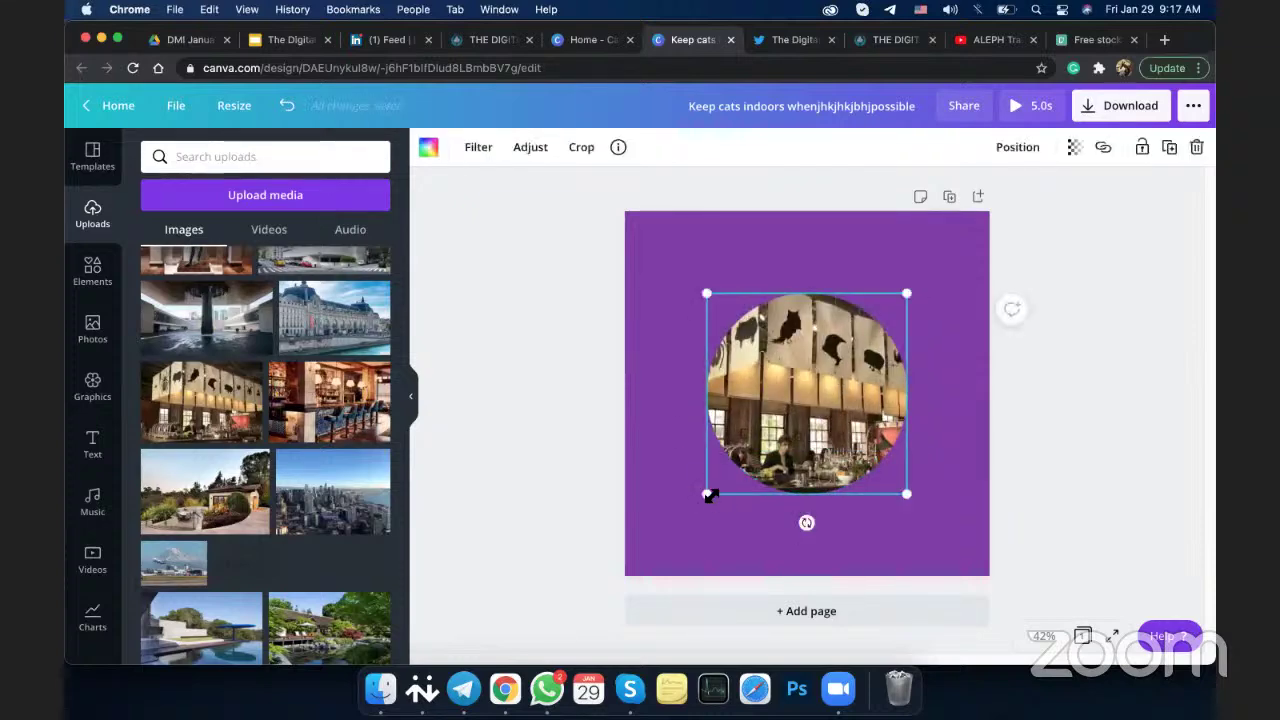
left_click_drag(660, 534, 636, 563)
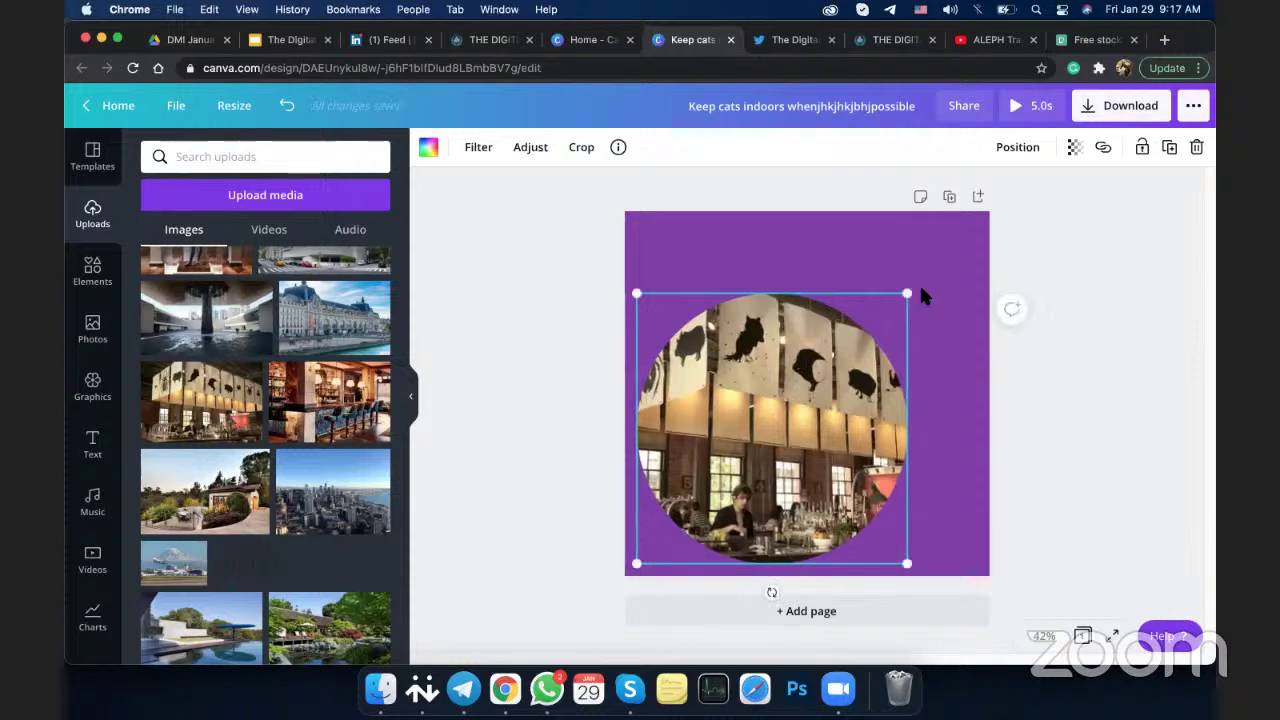
left_click_drag(969, 258, 903, 297)
Look back through the design elements, from grids and frames up to recently used items, and check the recent search suggestions
left_click(85, 272)
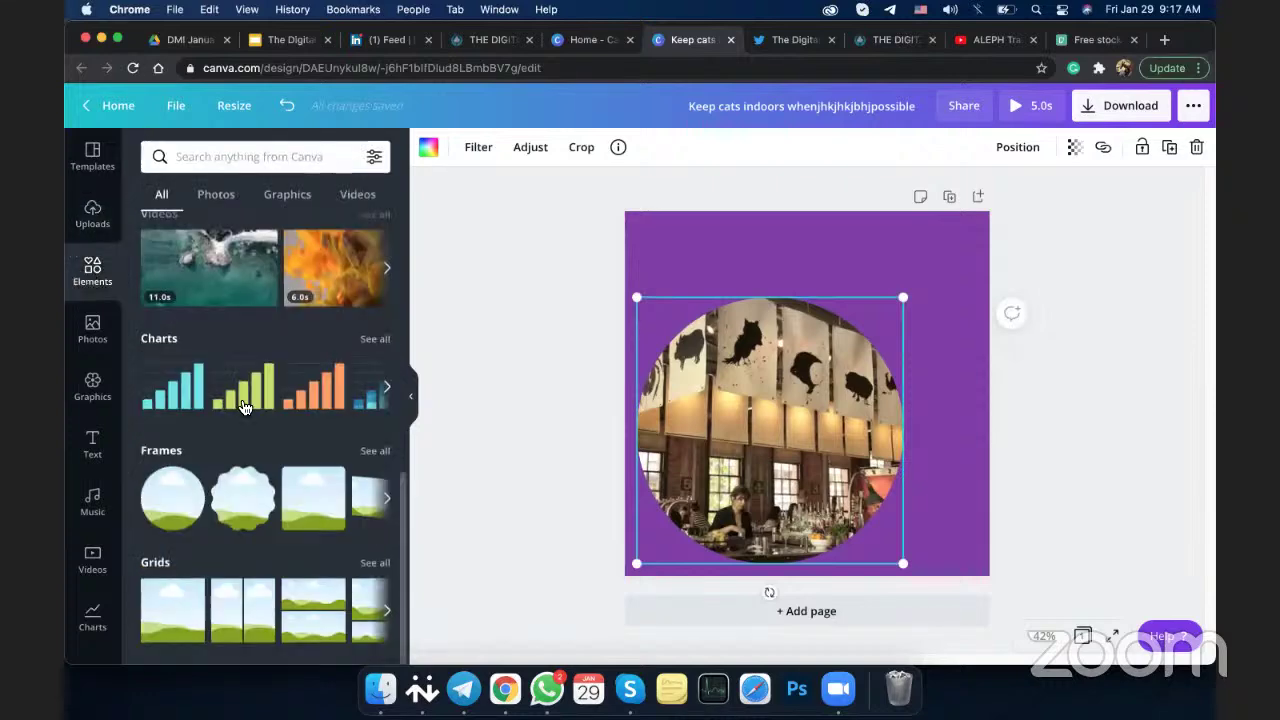
scroll(271, 486, "up", 3)
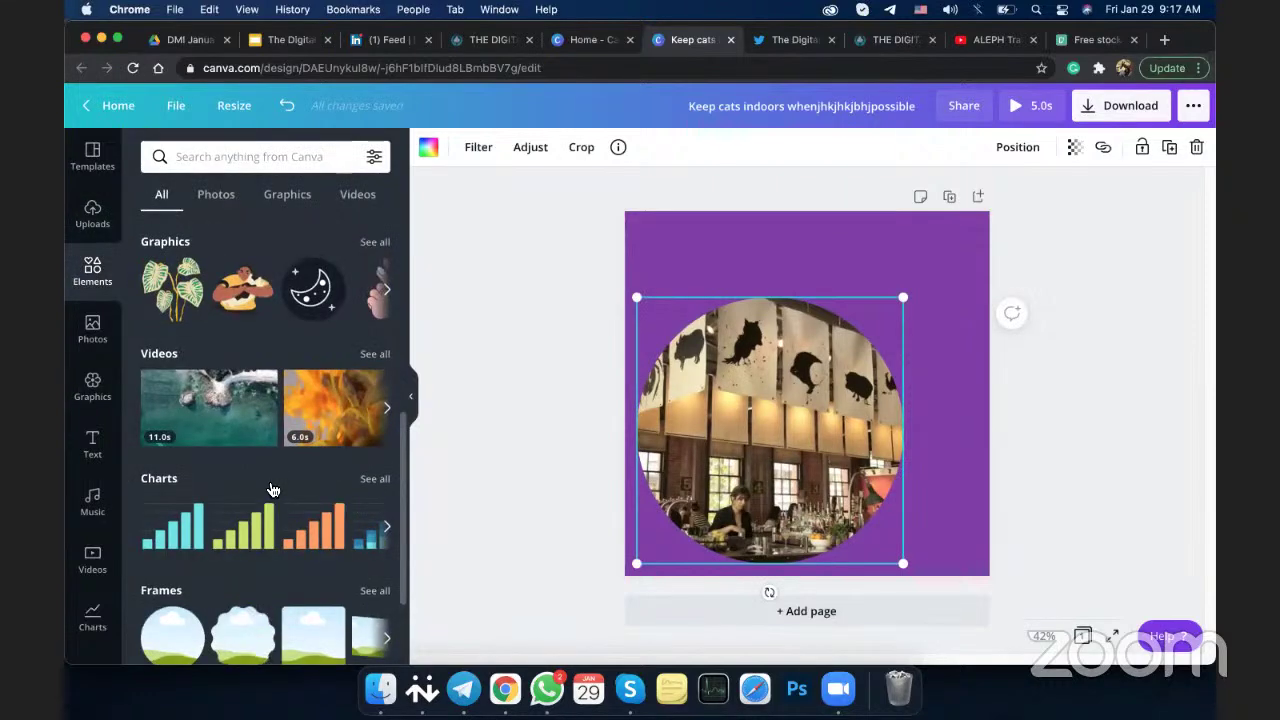
scroll(271, 488, "up", 5)
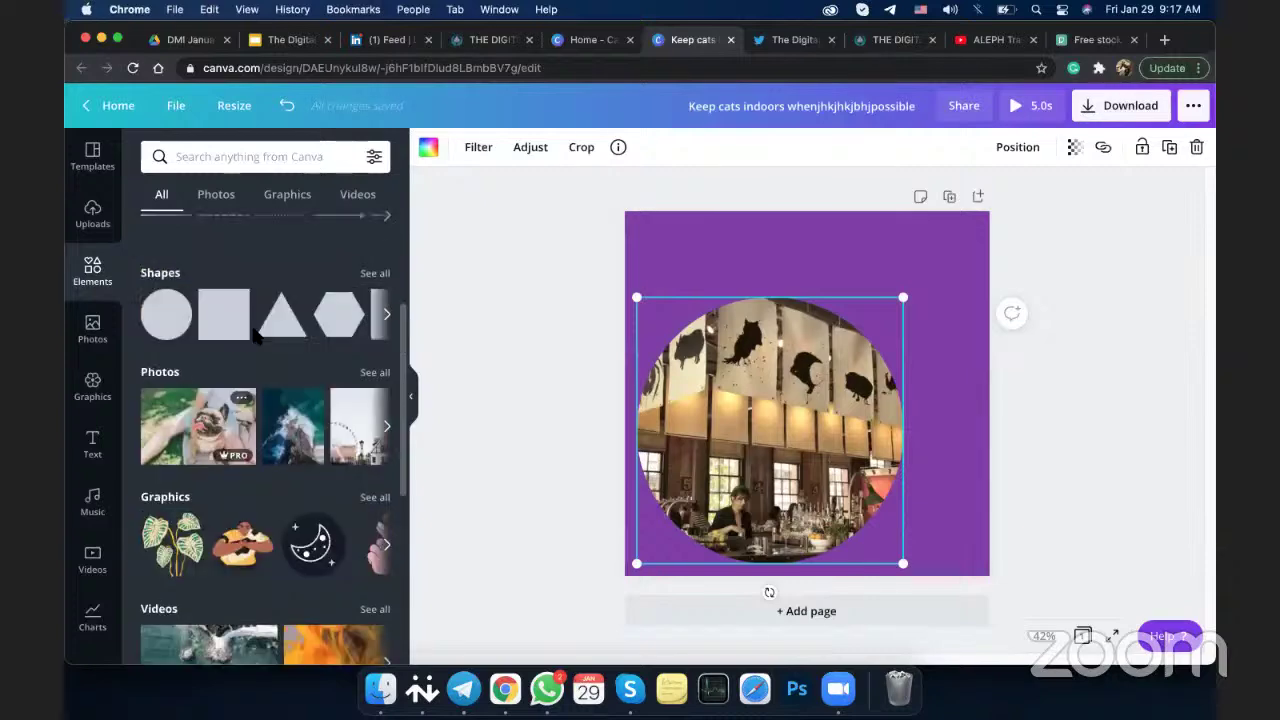
scroll(255, 335, "up", 2)
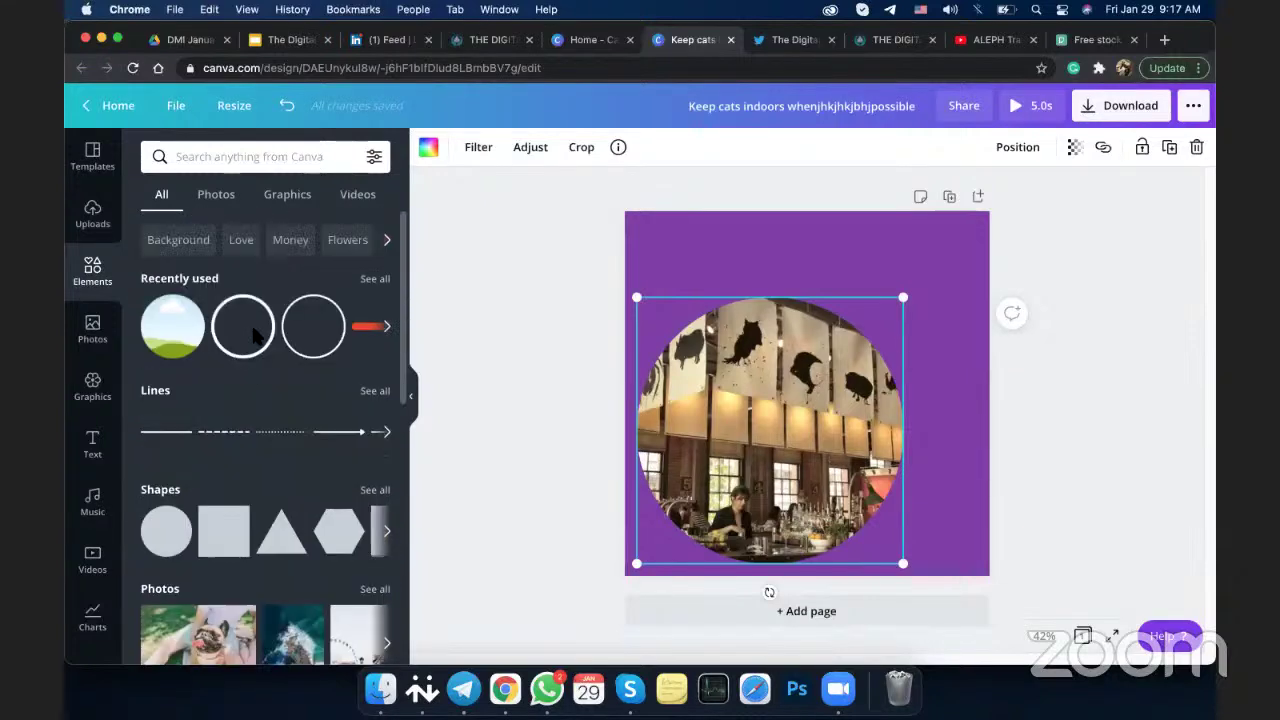
left_click(264, 155)
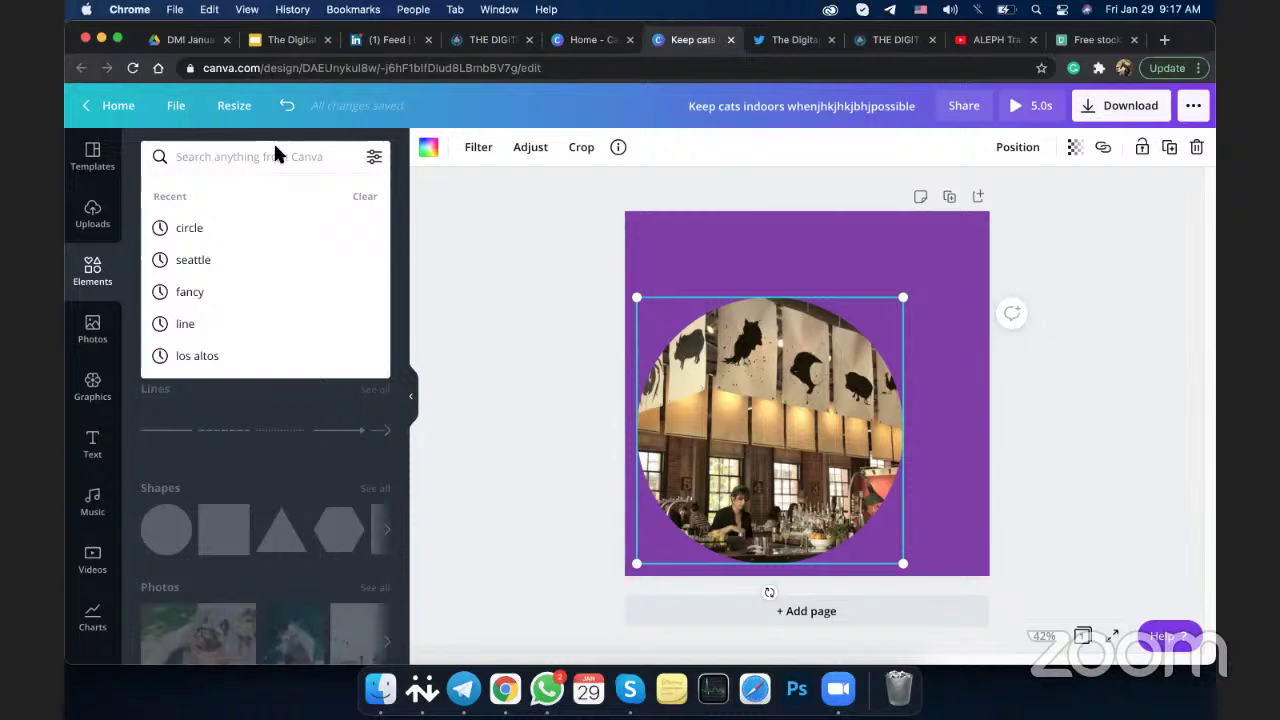
left_click(596, 333)
Delete the restaurant photo and its circular frame from the purple page
left_click(763, 395)
key("super+z")
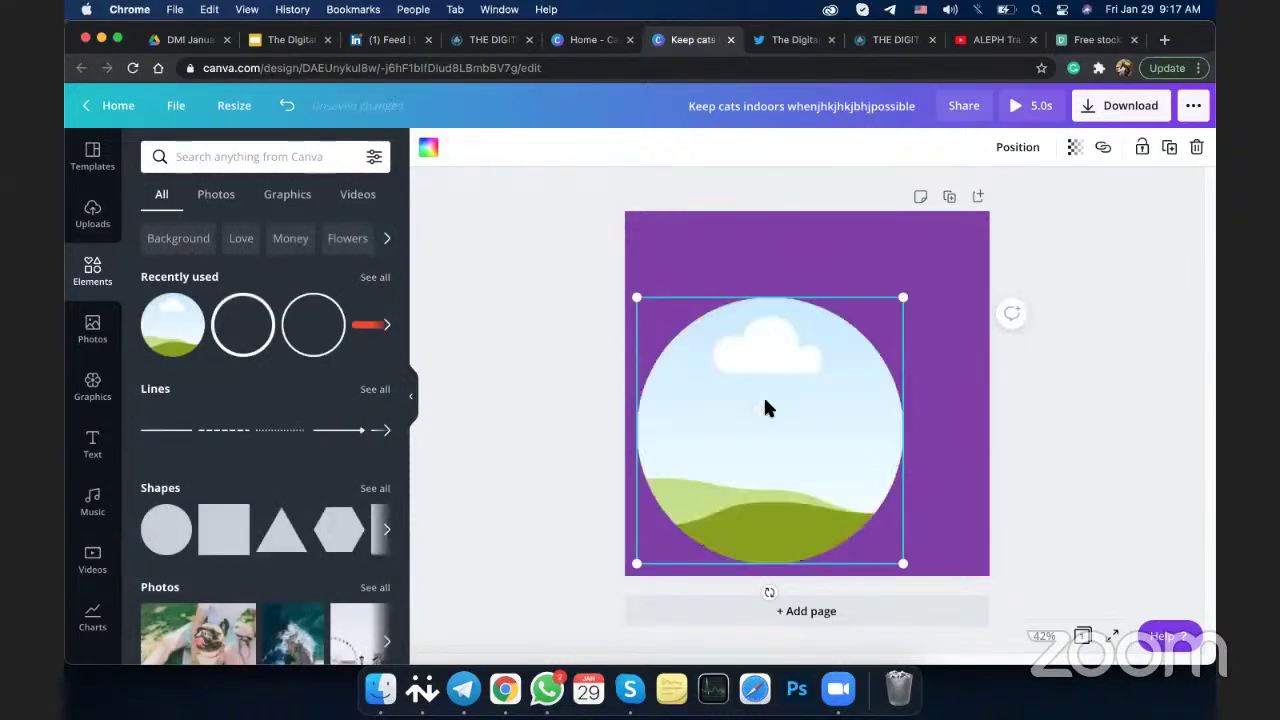
key("super+z")
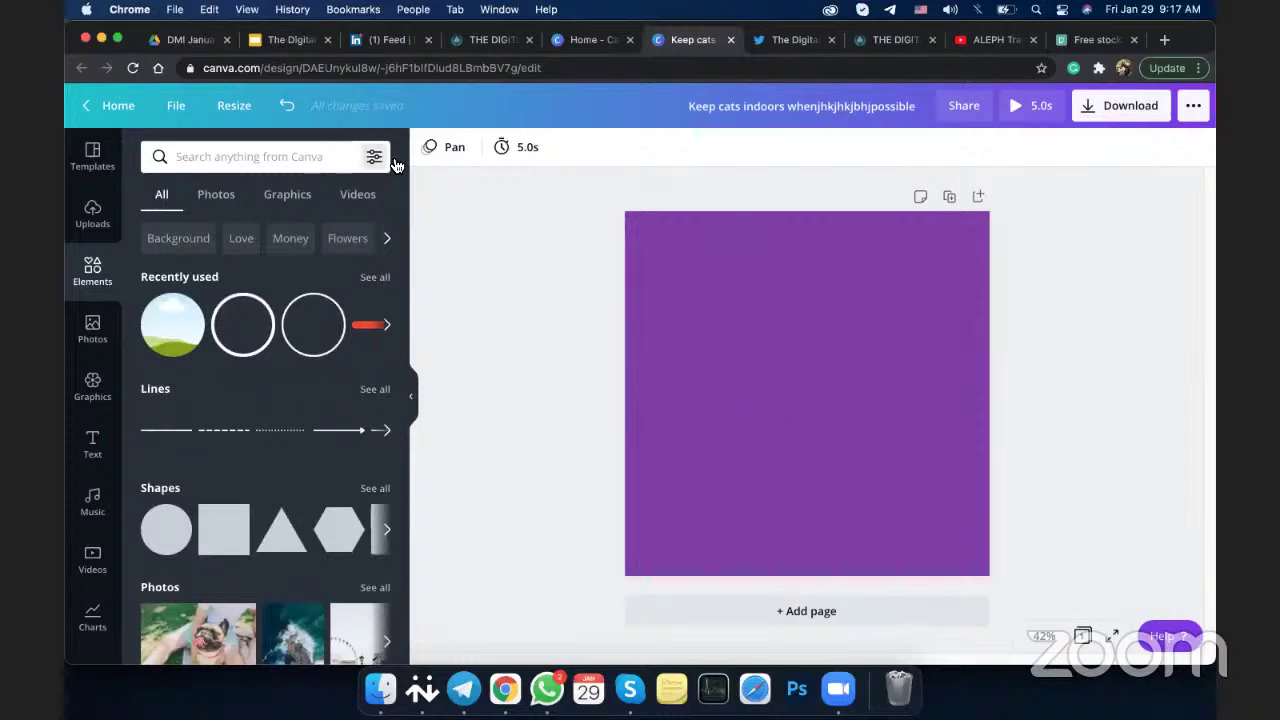
Look through the trending photos in the stock photo library
left_click(92, 327)
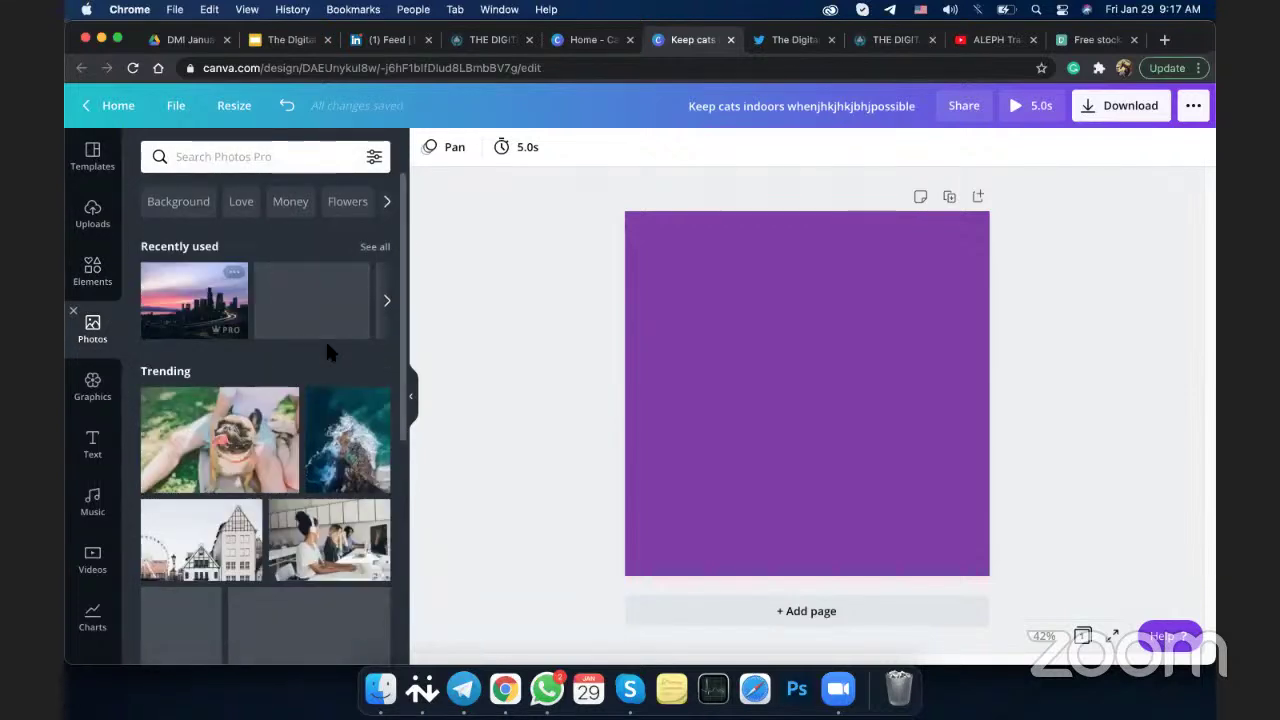
scroll(215, 335, "down", 10)
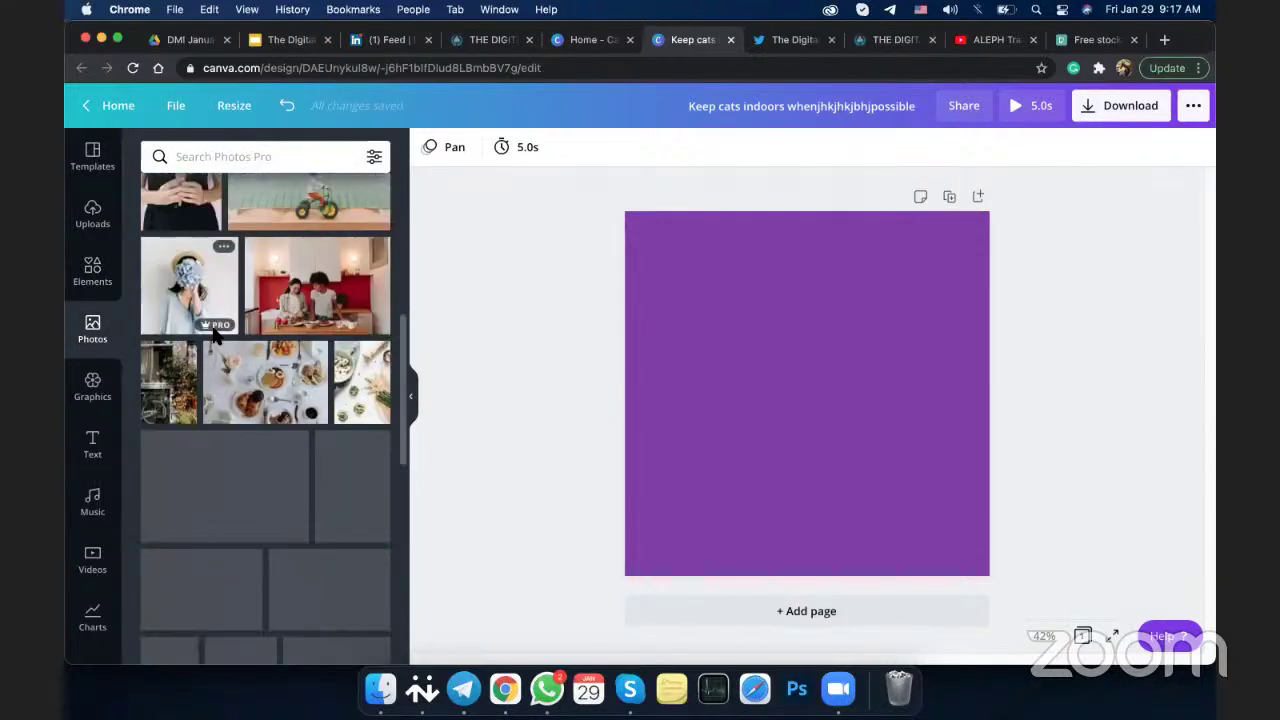
scroll(215, 337, "down", 5)
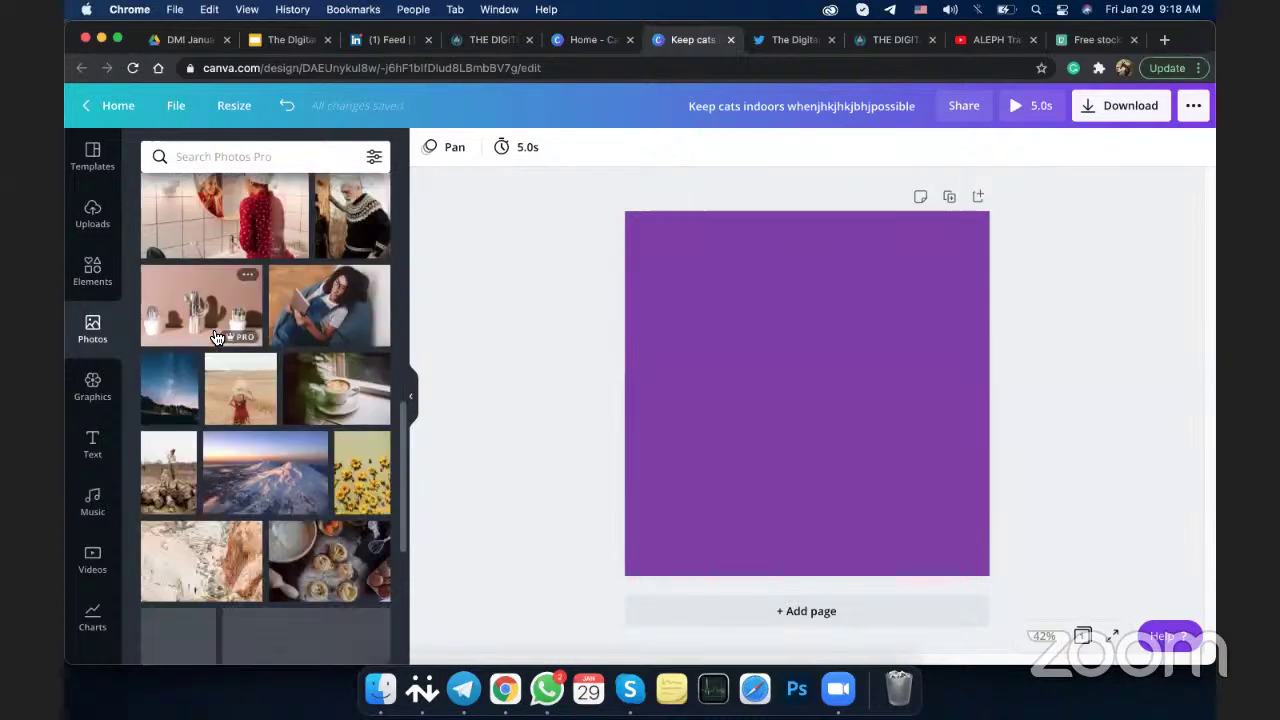
Search the stock photos for "marketing" and look through the results
left_click(256, 159)
type("marketing")
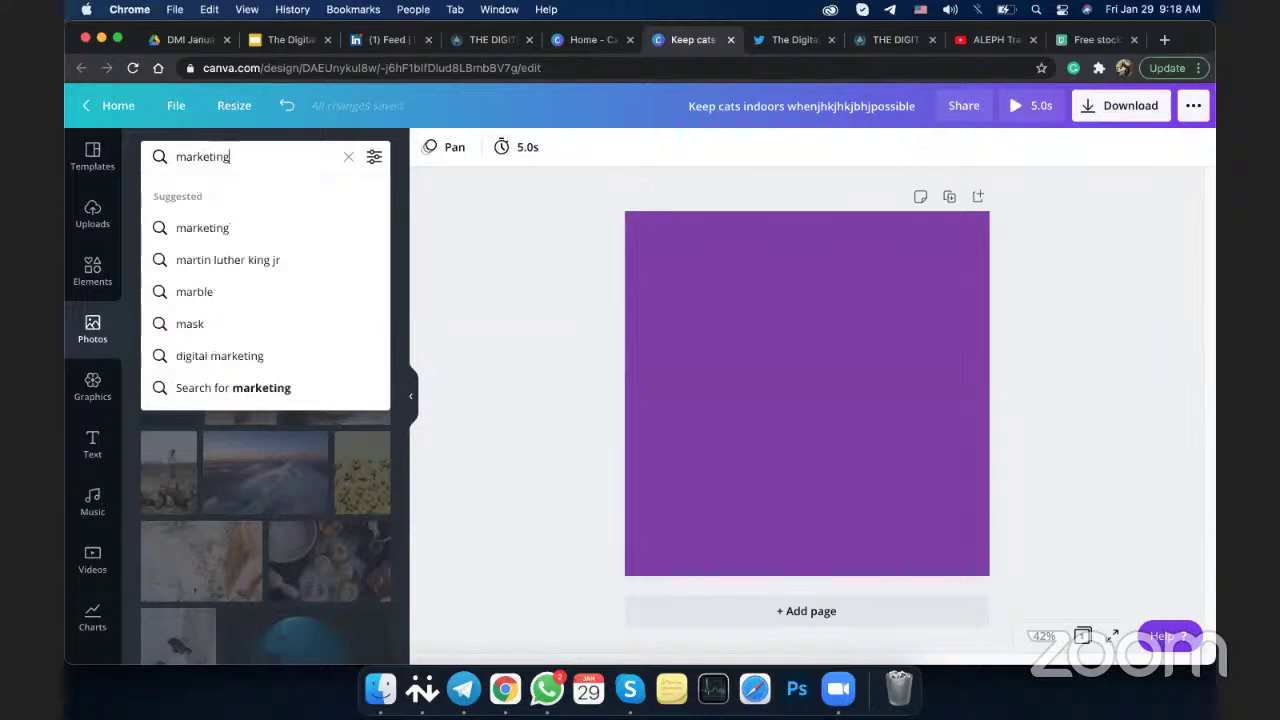
key("Return")
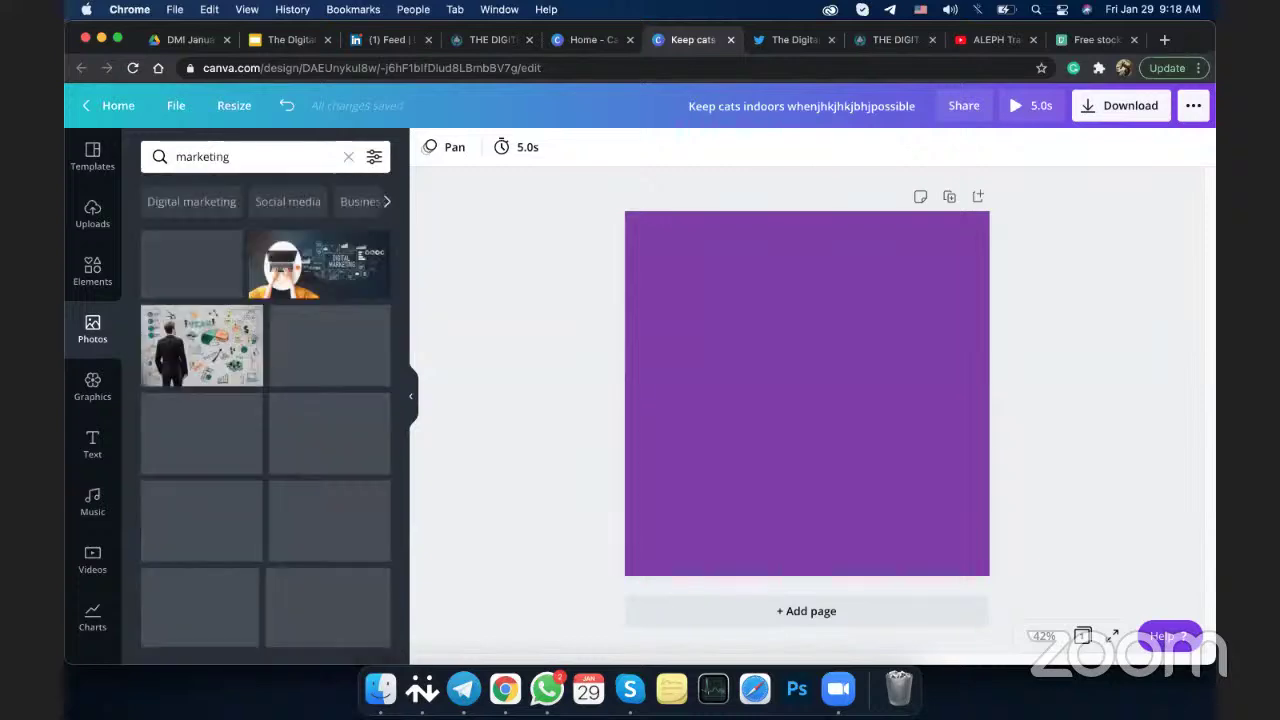
scroll(313, 321, "down", 4)
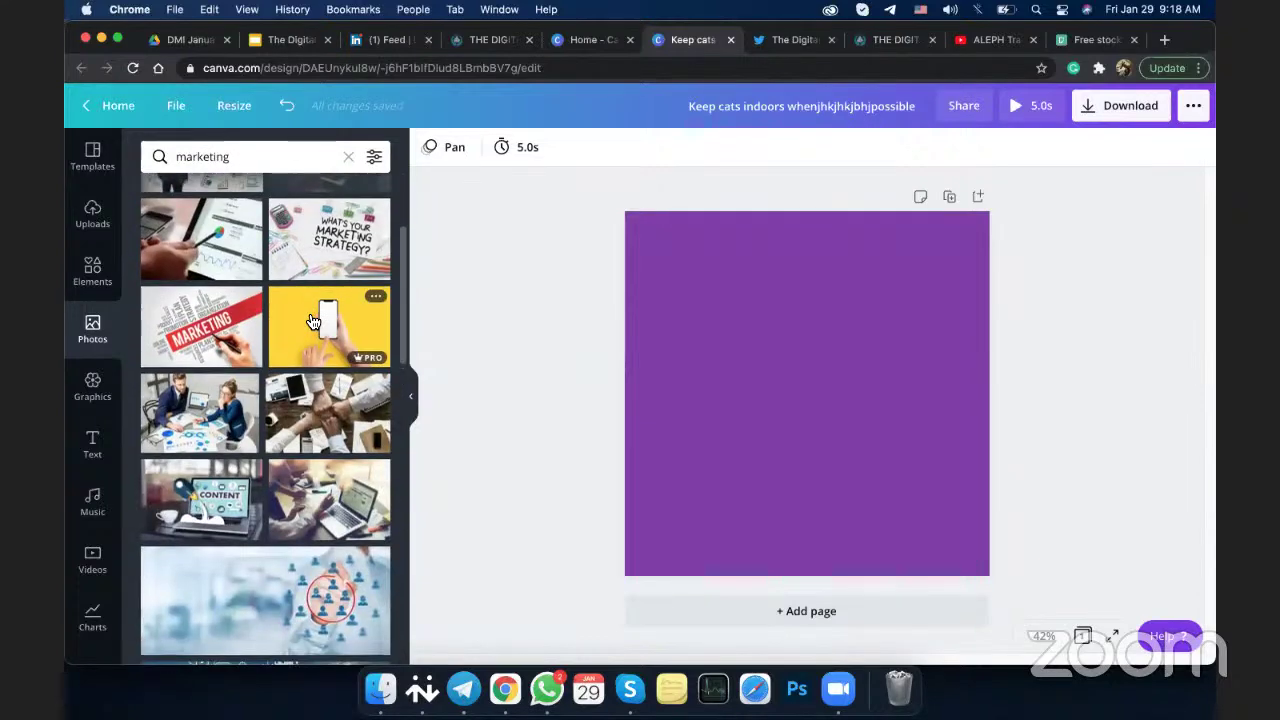
scroll(313, 321, "down", 2)
scroll(313, 321, "down", 2)
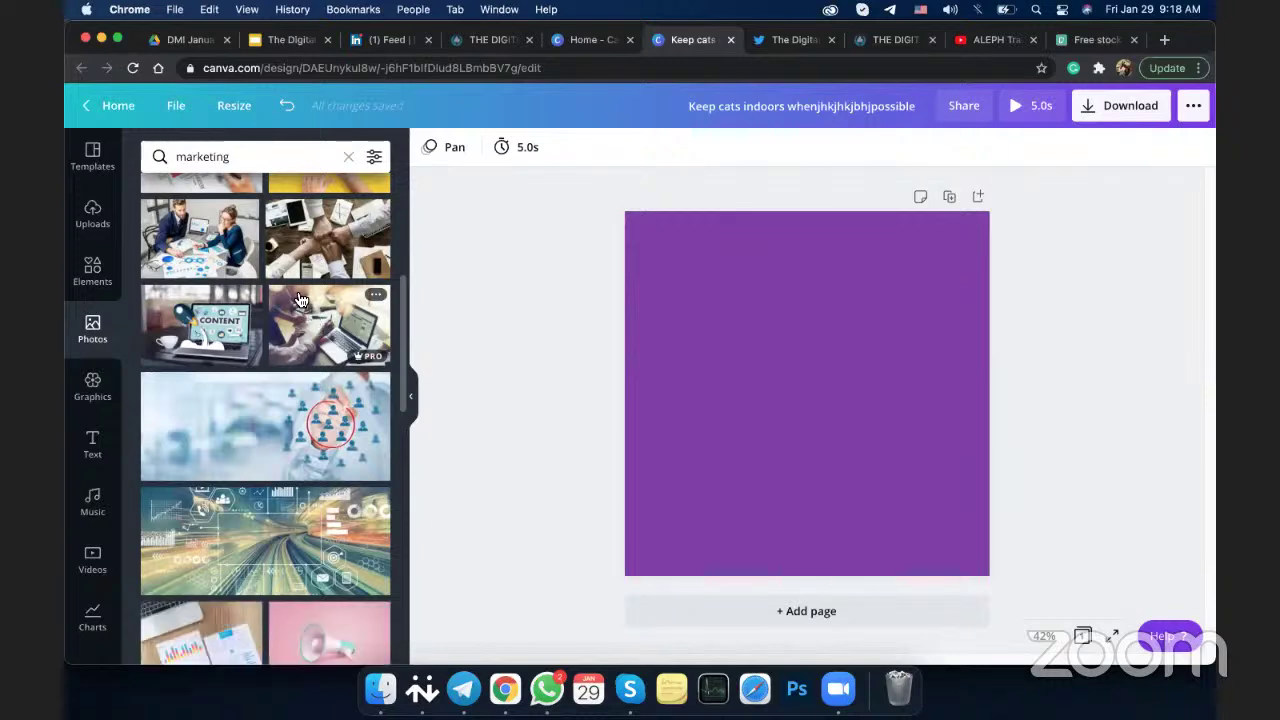
scroll(300, 299, "down", 2)
scroll(305, 330, "up", 5)
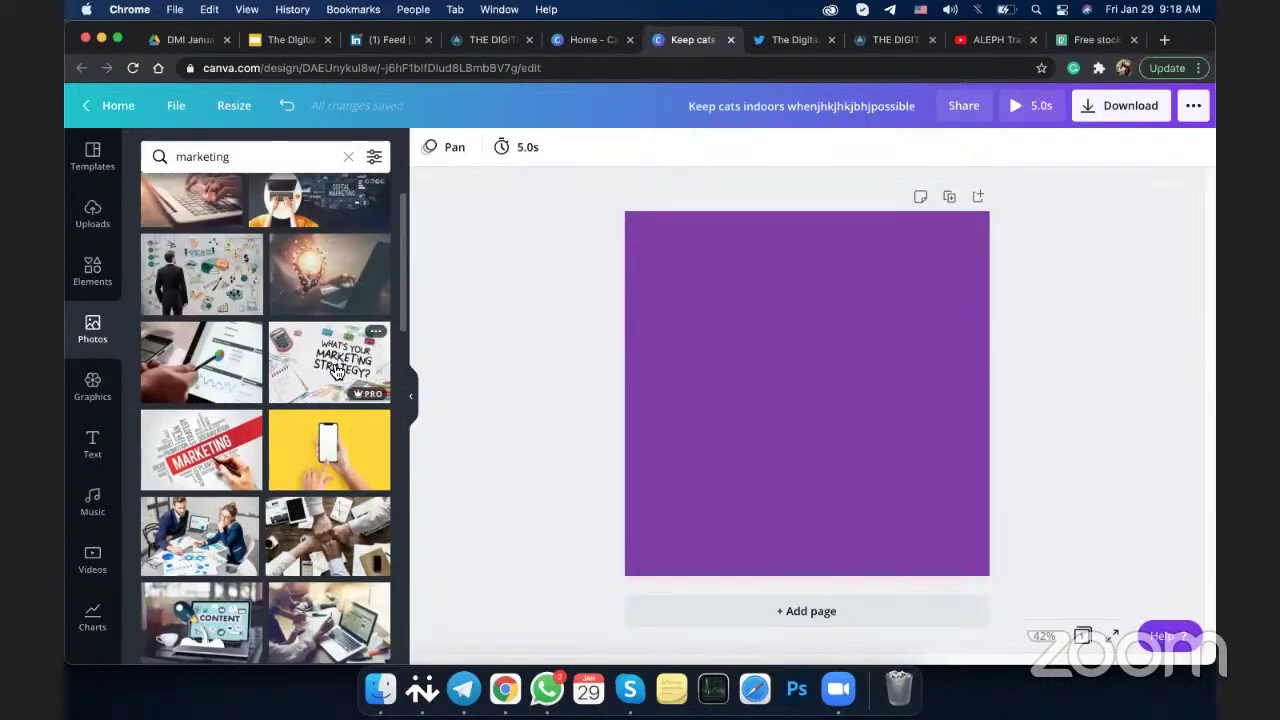
scroll(336, 372, "up", 2)
Place the dark Digital Marketing photo on the purple page, enlarge it past the page edges and delete it again
left_click(320, 265)
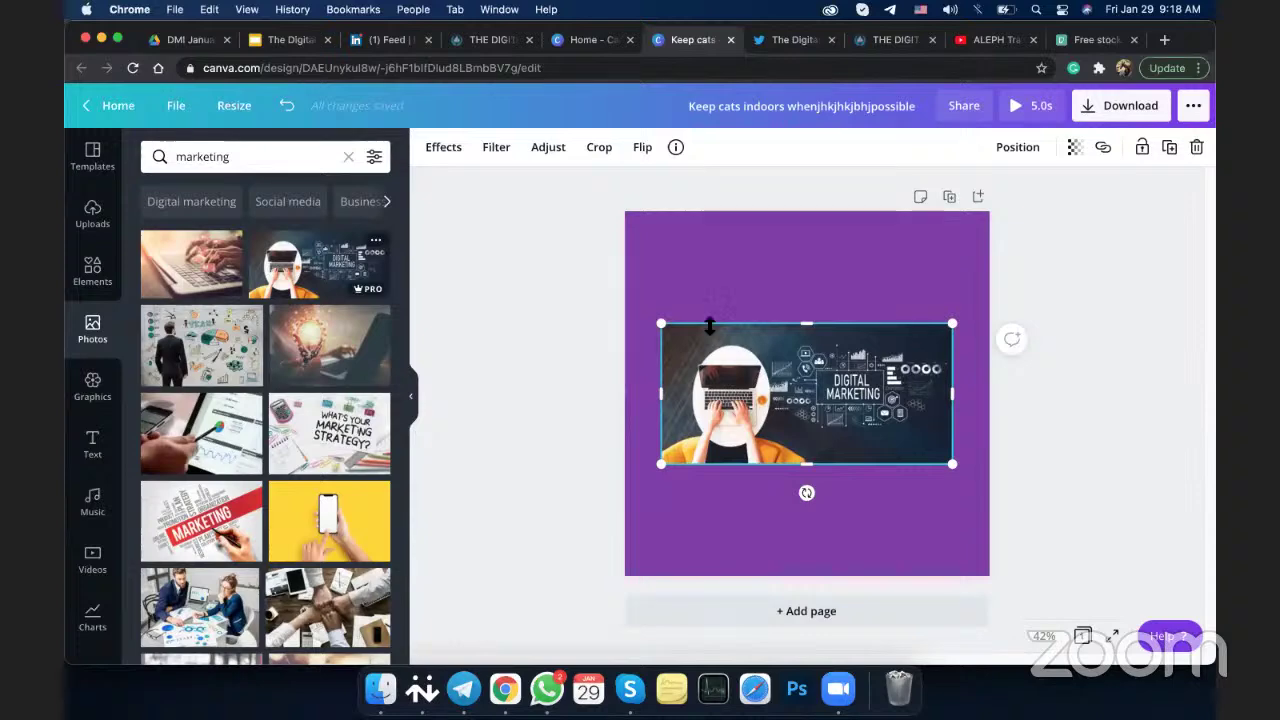
left_click_drag(553, 226, 468, 218)
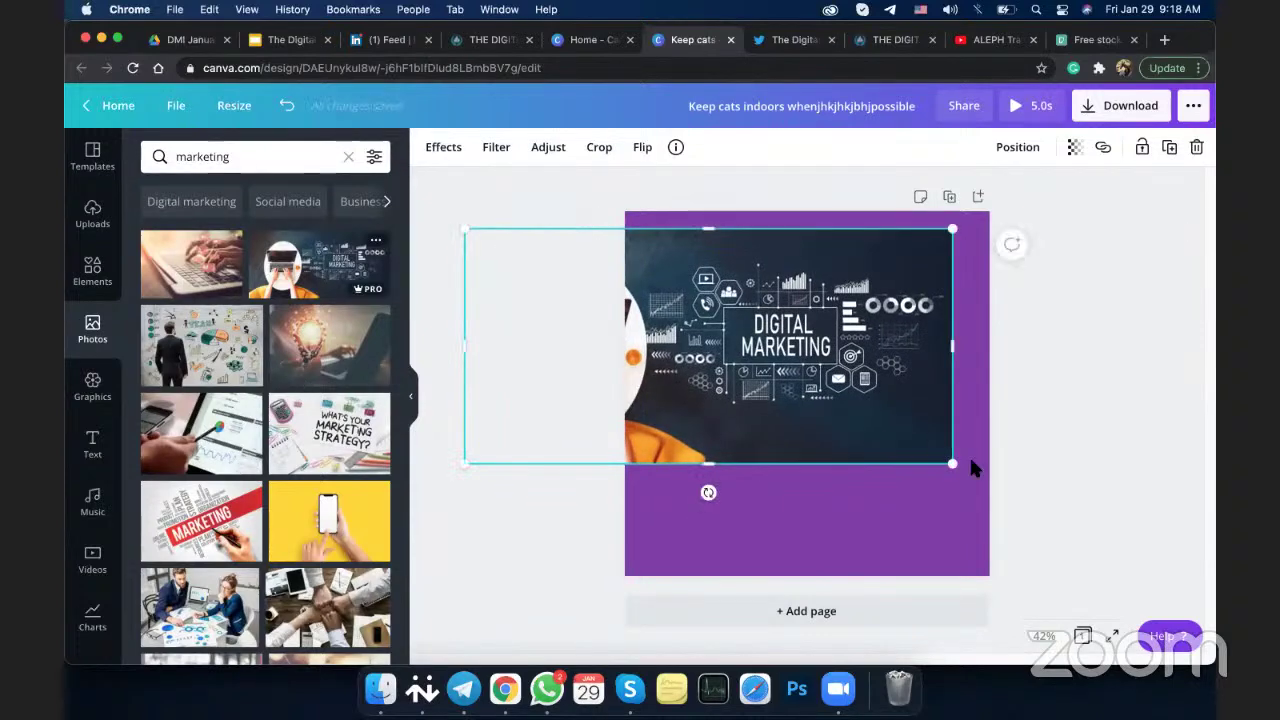
left_click_drag(1065, 588, 1195, 579)
key("Delete")
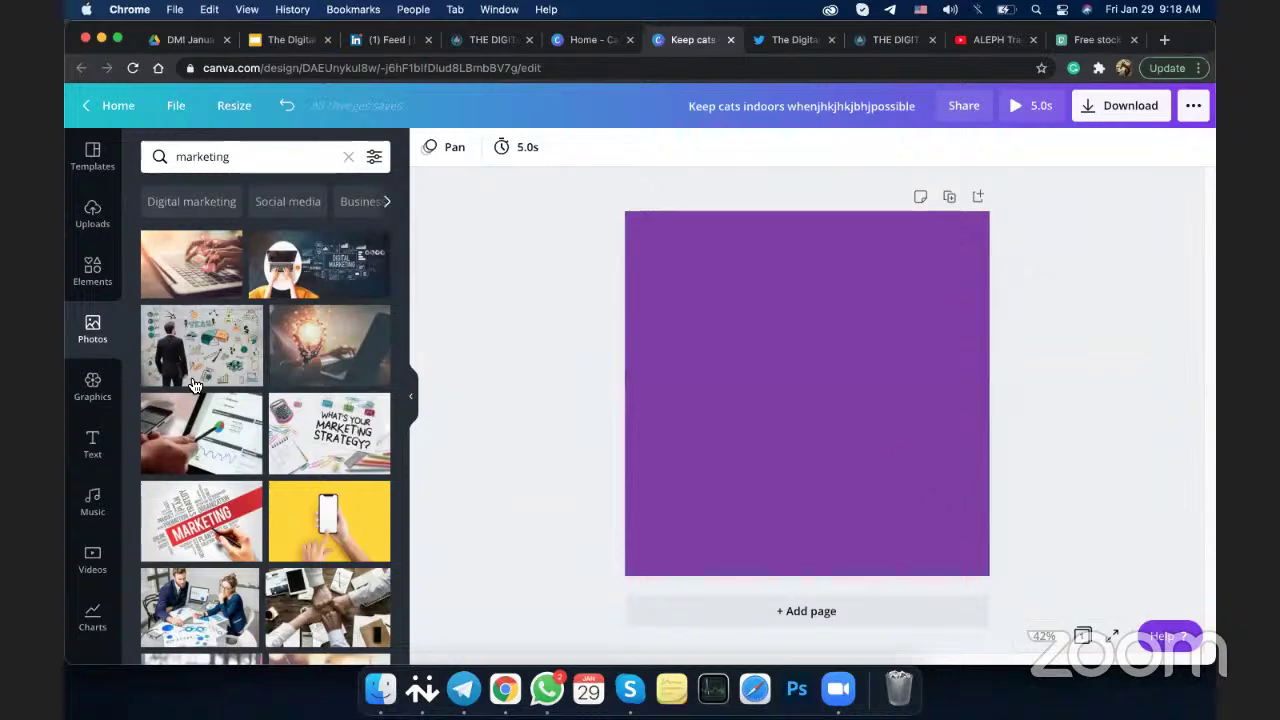
Place the photo of people working at a desk with a laptop, enlarge it to cover the whole page and delete it again
scroll(232, 388, "down", 3)
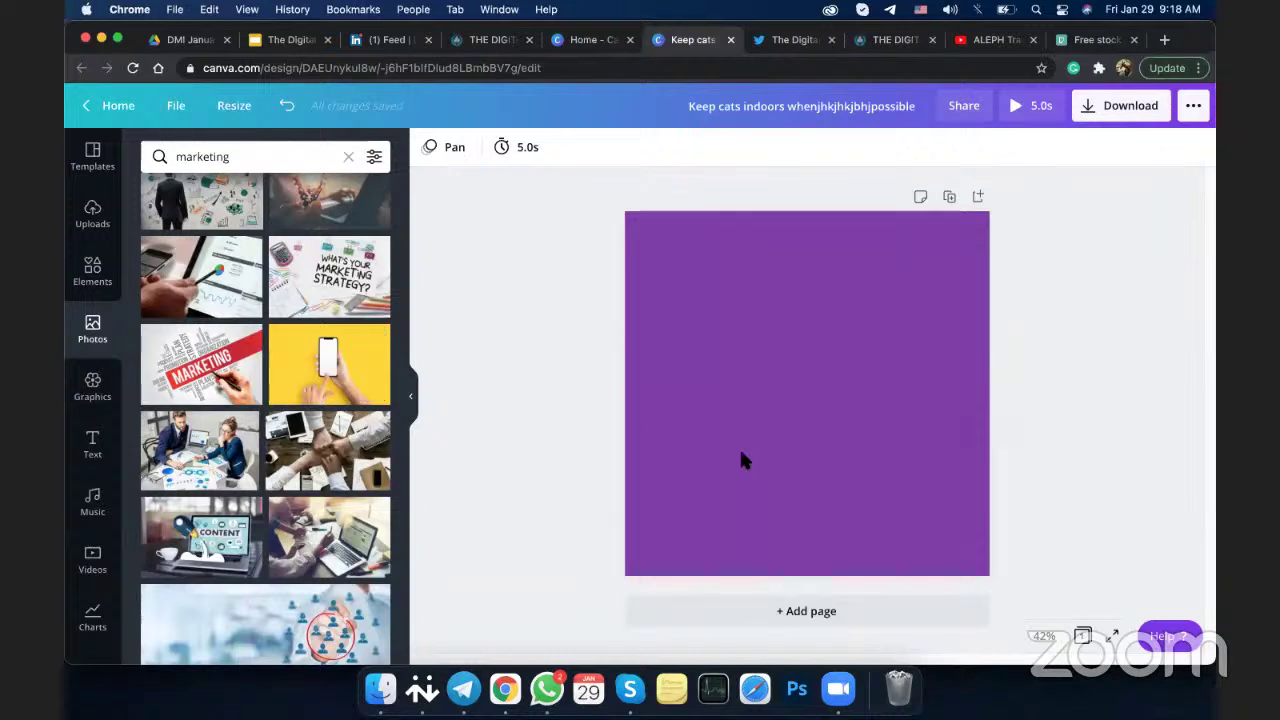
left_click(329, 537)
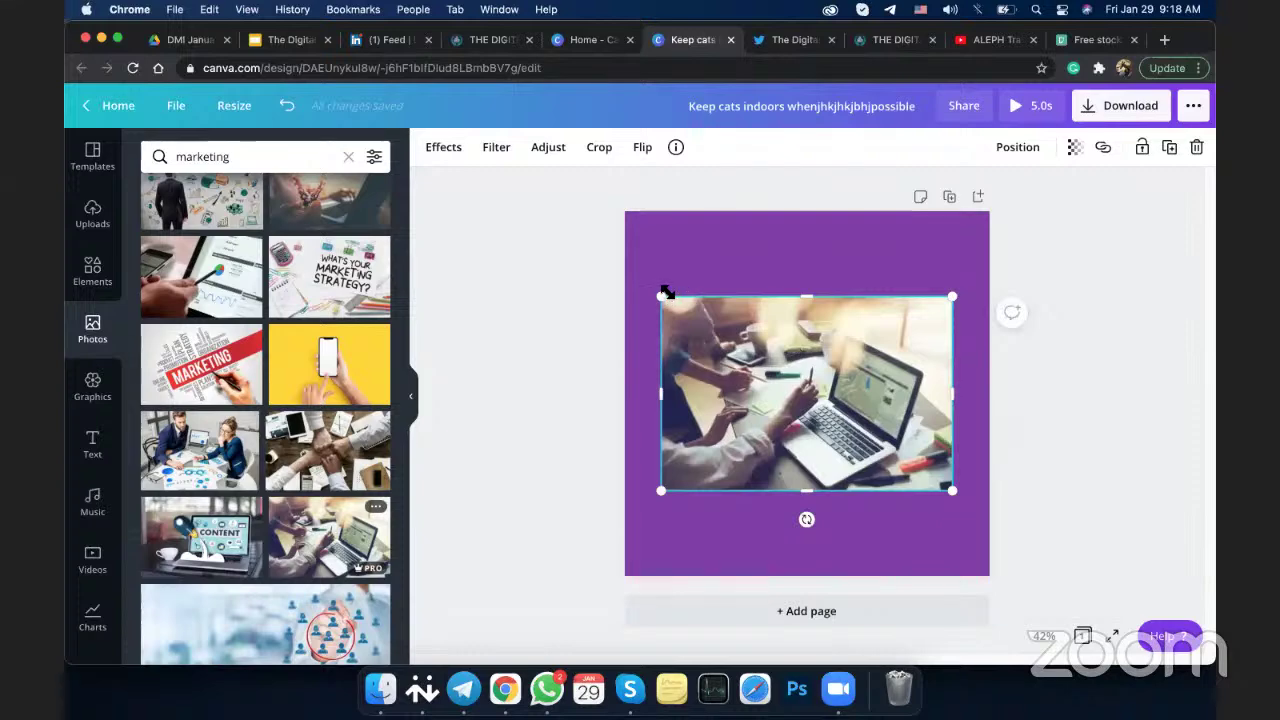
left_click_drag(575, 202, 531, 177)
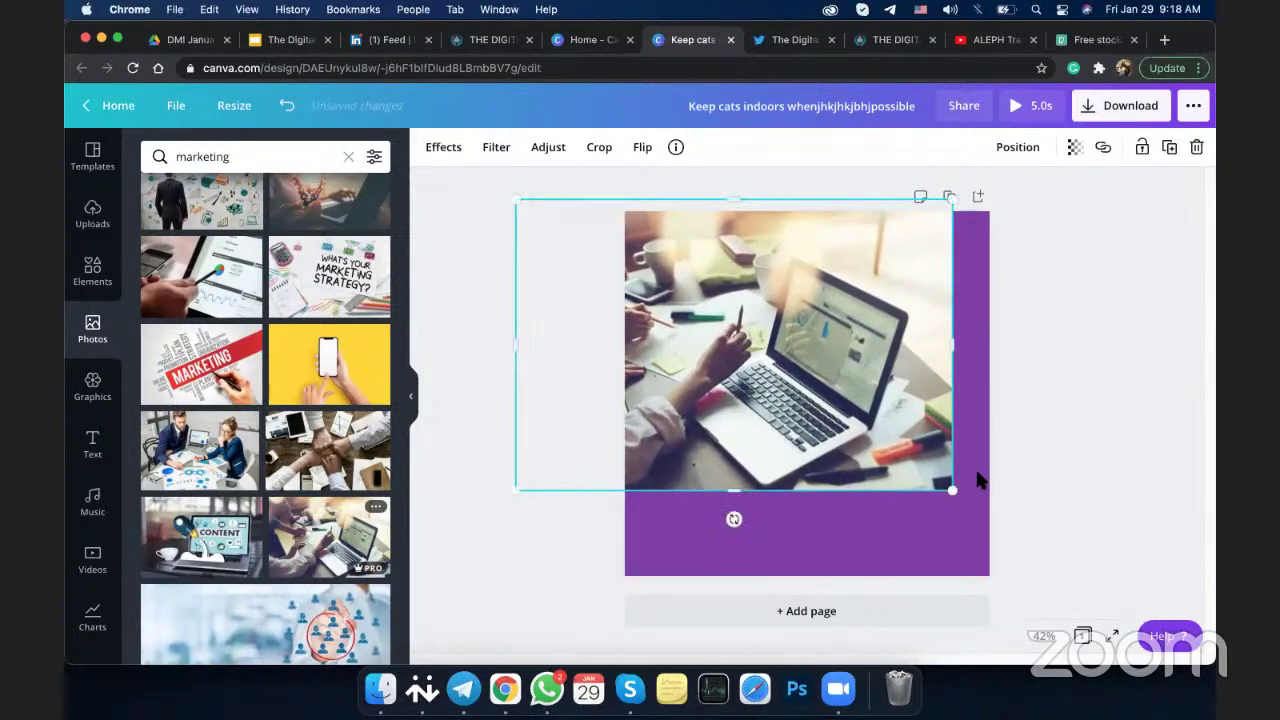
left_click_drag(971, 506, 1110, 606)
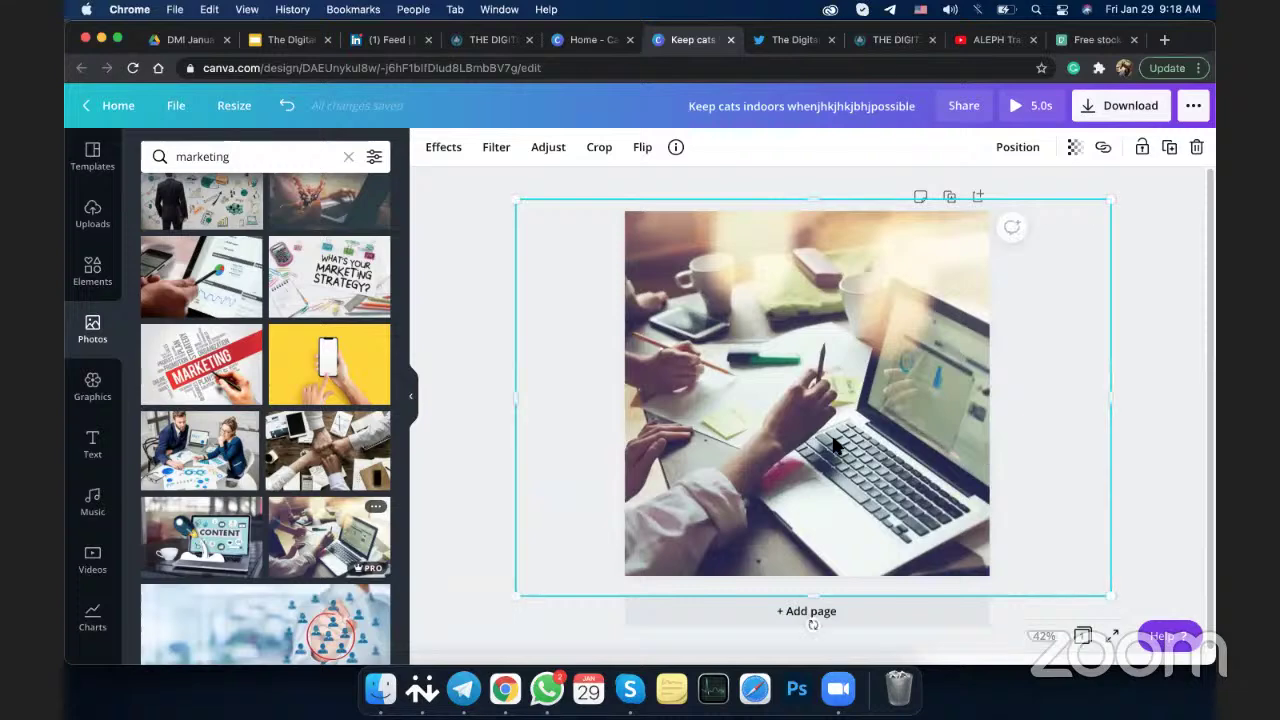
key("Delete")
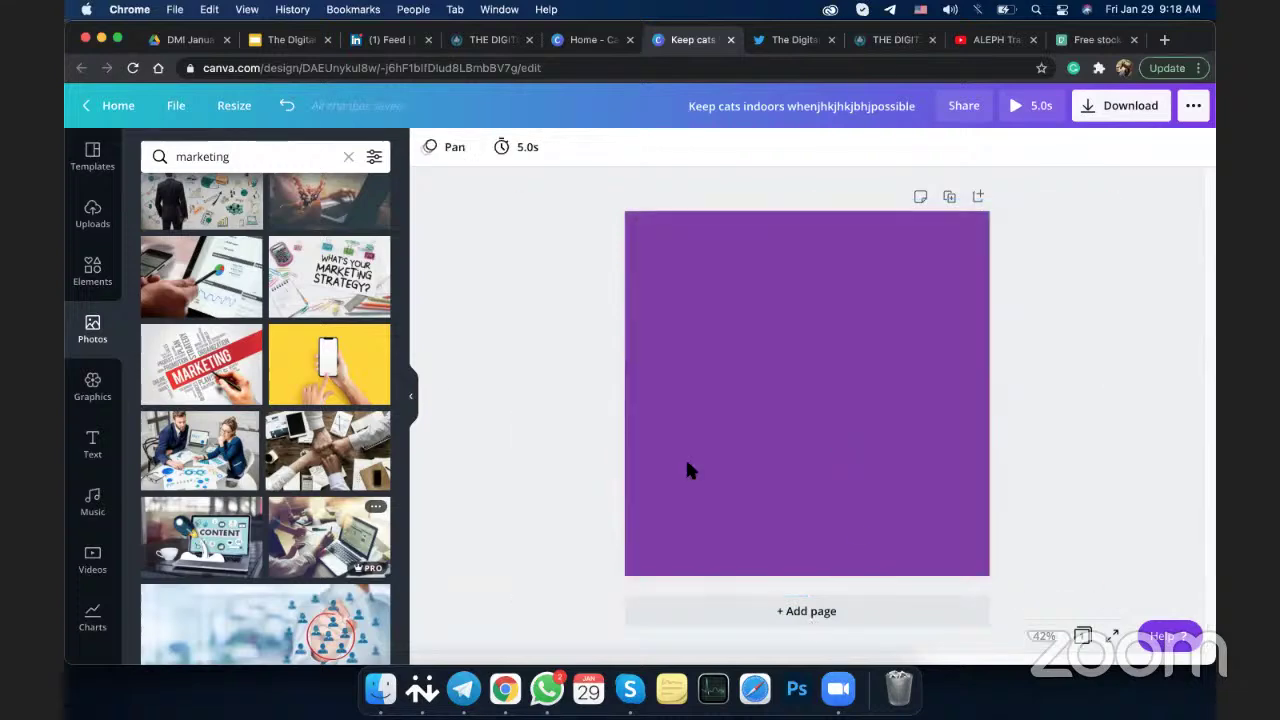
Add the pink and blue flower graphic from the Bold Foliage set, enlarge it on the page and delete it again
left_click(93, 381)
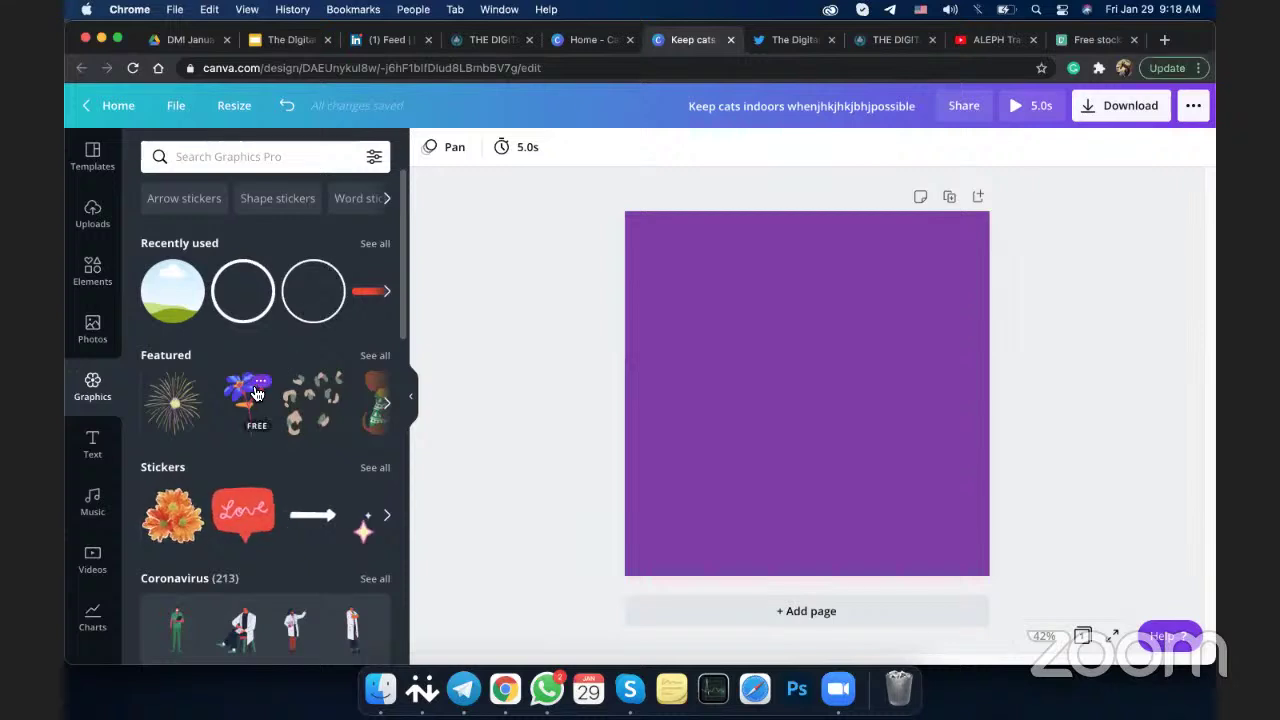
scroll(253, 392, "down", 5)
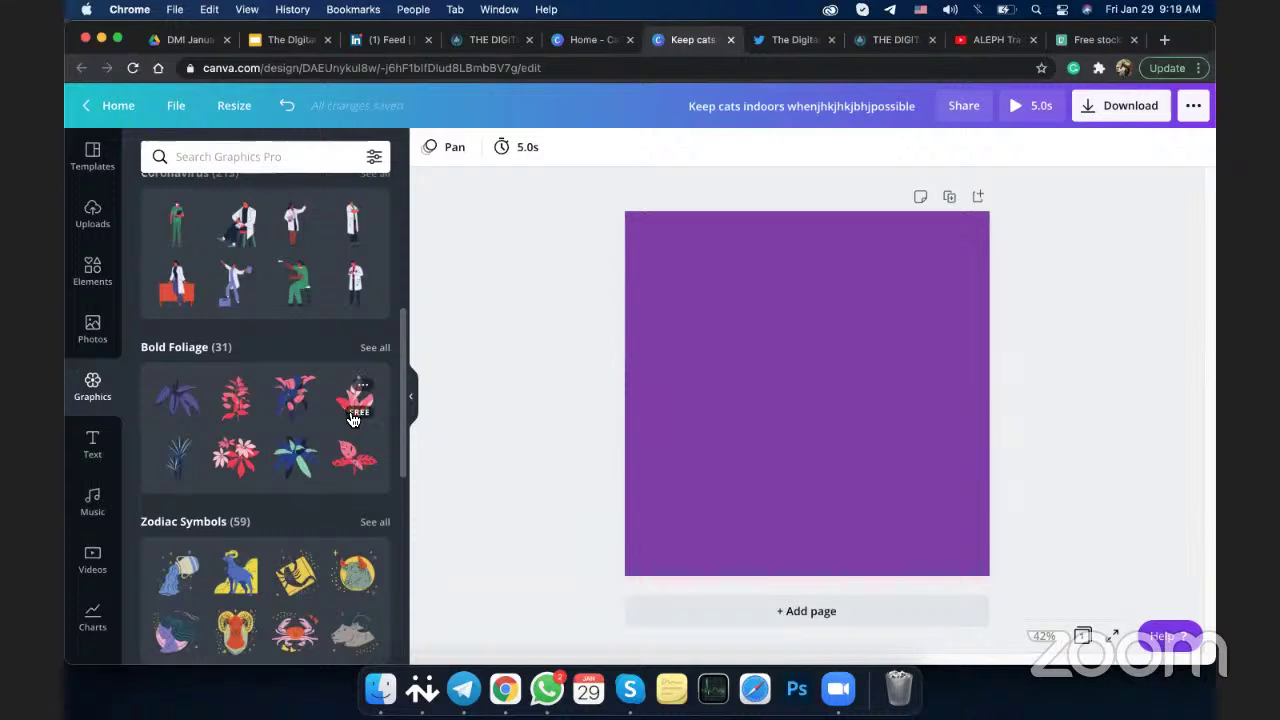
left_click(289, 405)
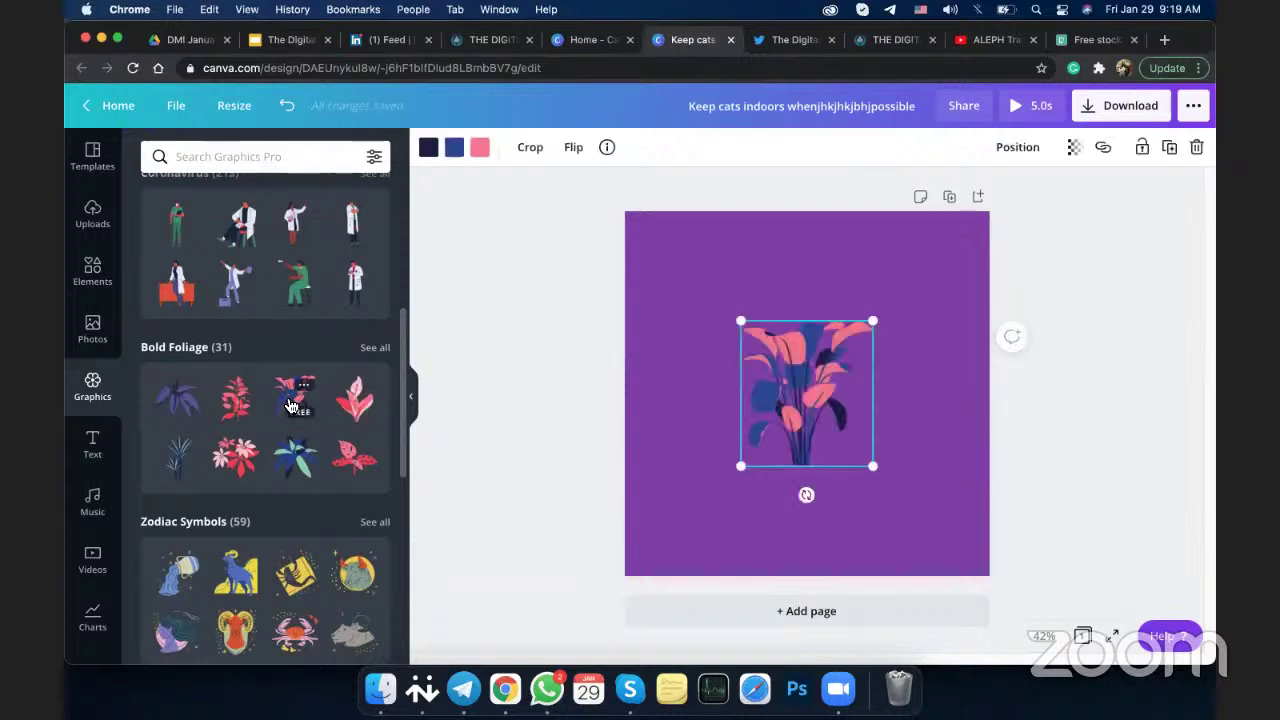
left_click_drag(720, 468, 671, 546)
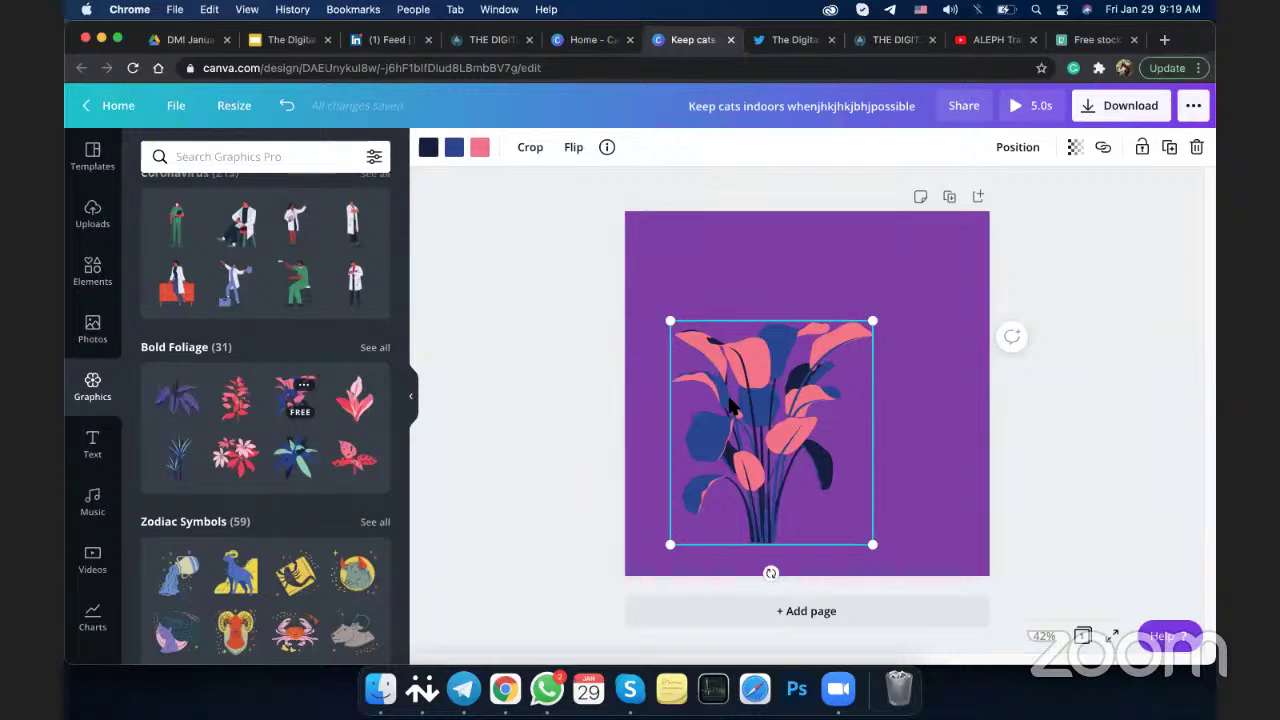
key("Delete")
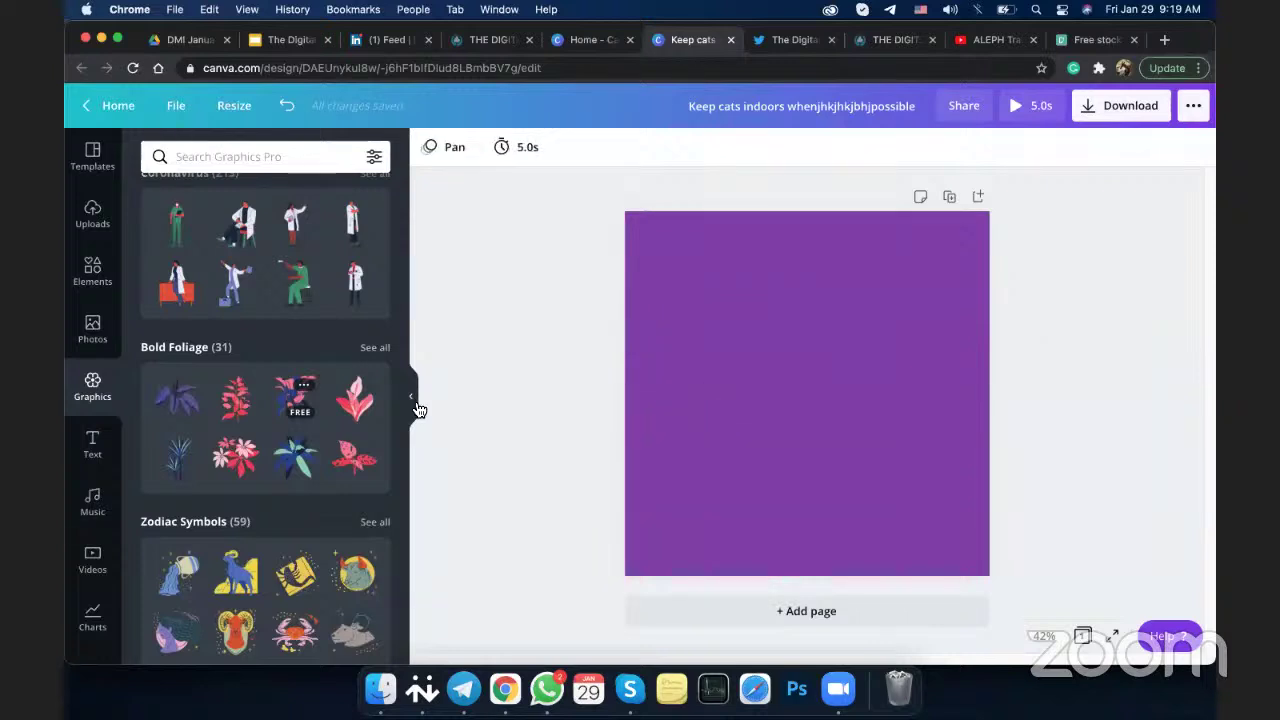
Look through the graphics collections from Zodiac Symbols to Handdrawn Love
scroll(308, 397, "down", 5)
scroll(308, 397, "down", 2)
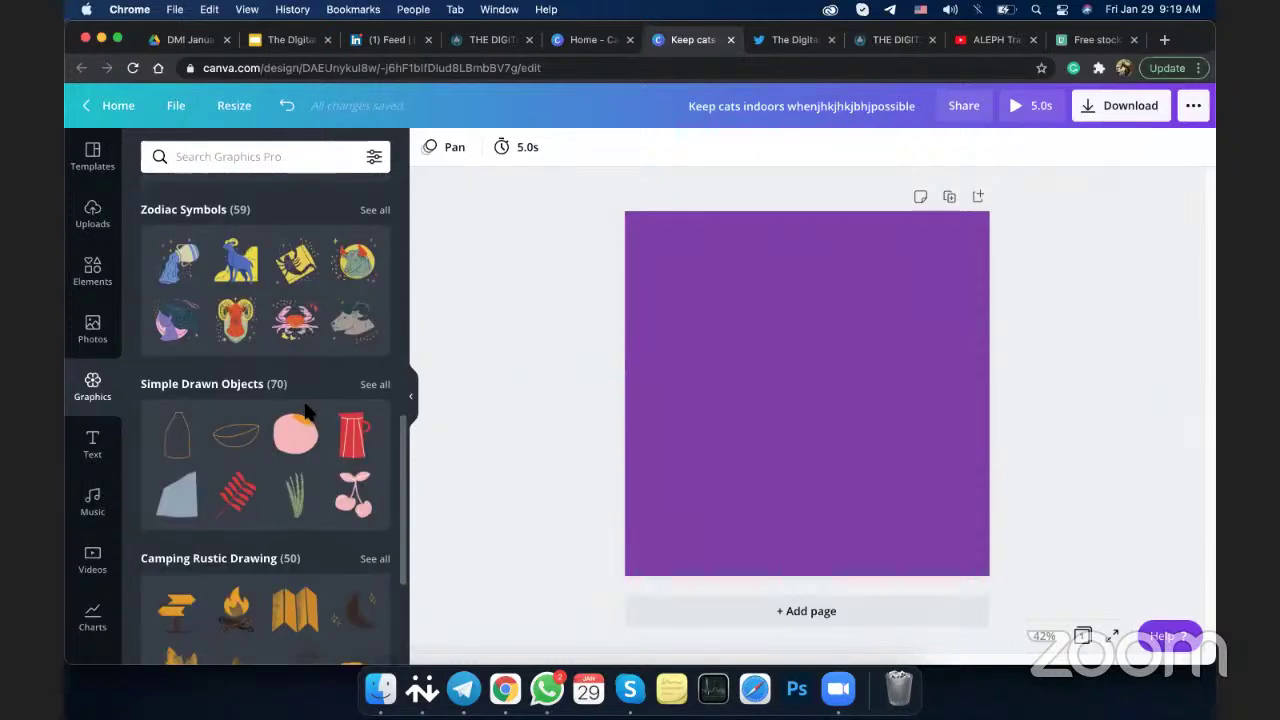
scroll(308, 410, "down", 3)
scroll(308, 413, "down", 3)
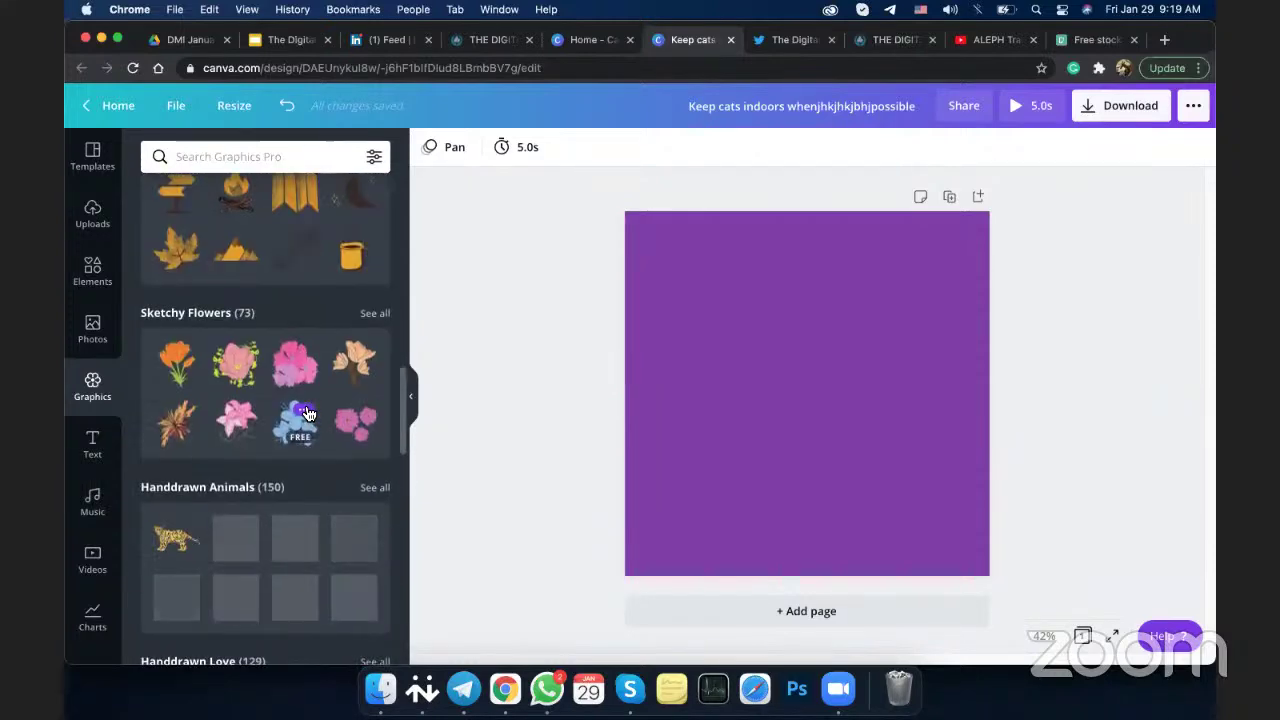
scroll(308, 413, "down", 3)
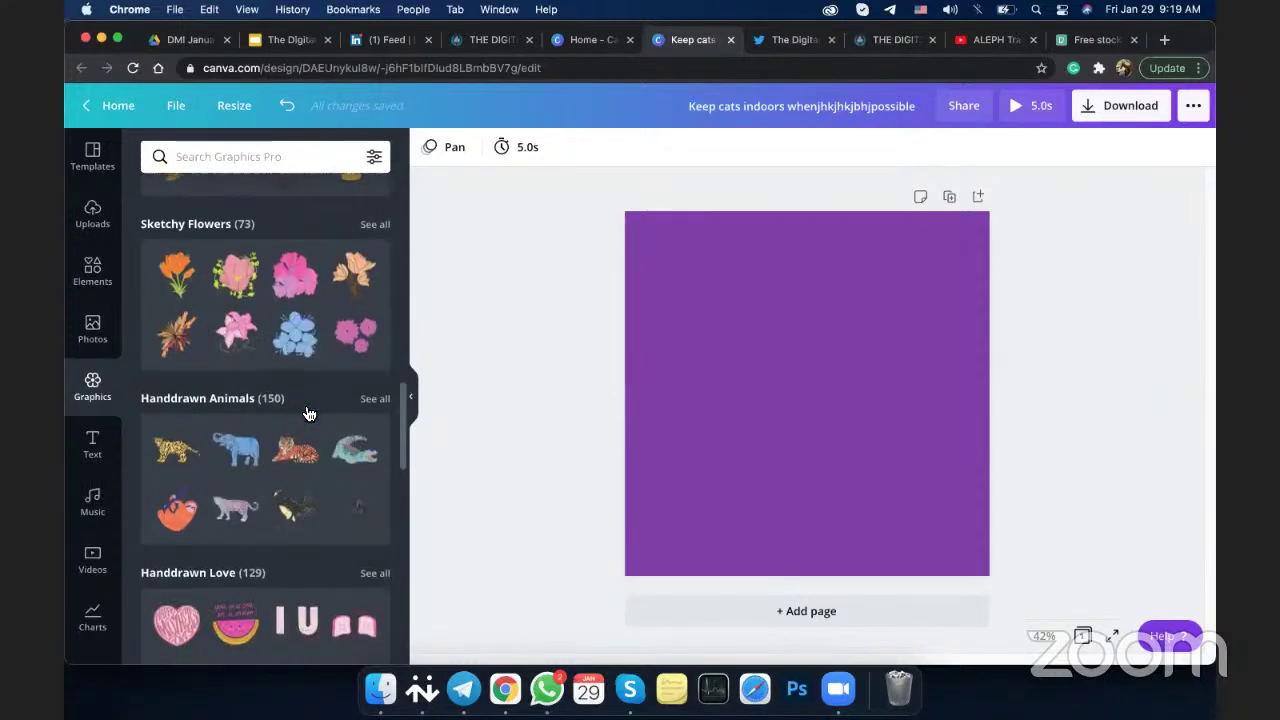
Add a line of body text to the purple page and shrink it to size 25.8
left_click(92, 443)
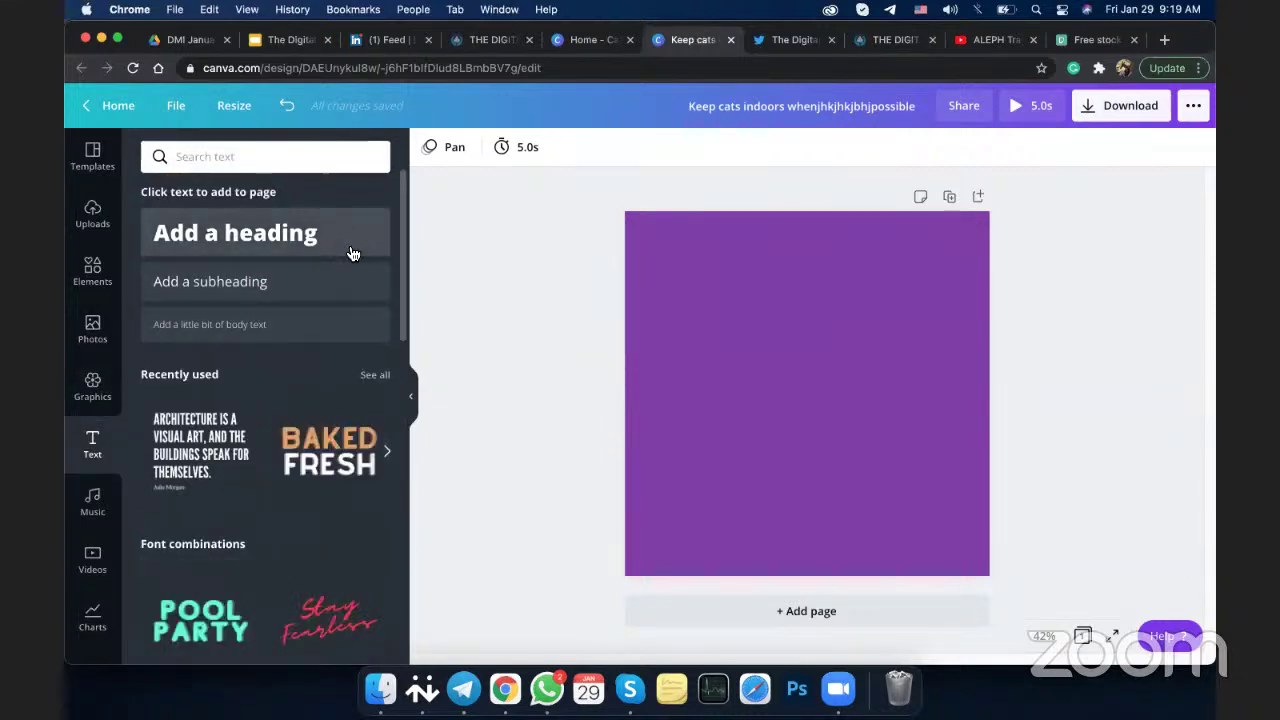
left_click(335, 318)
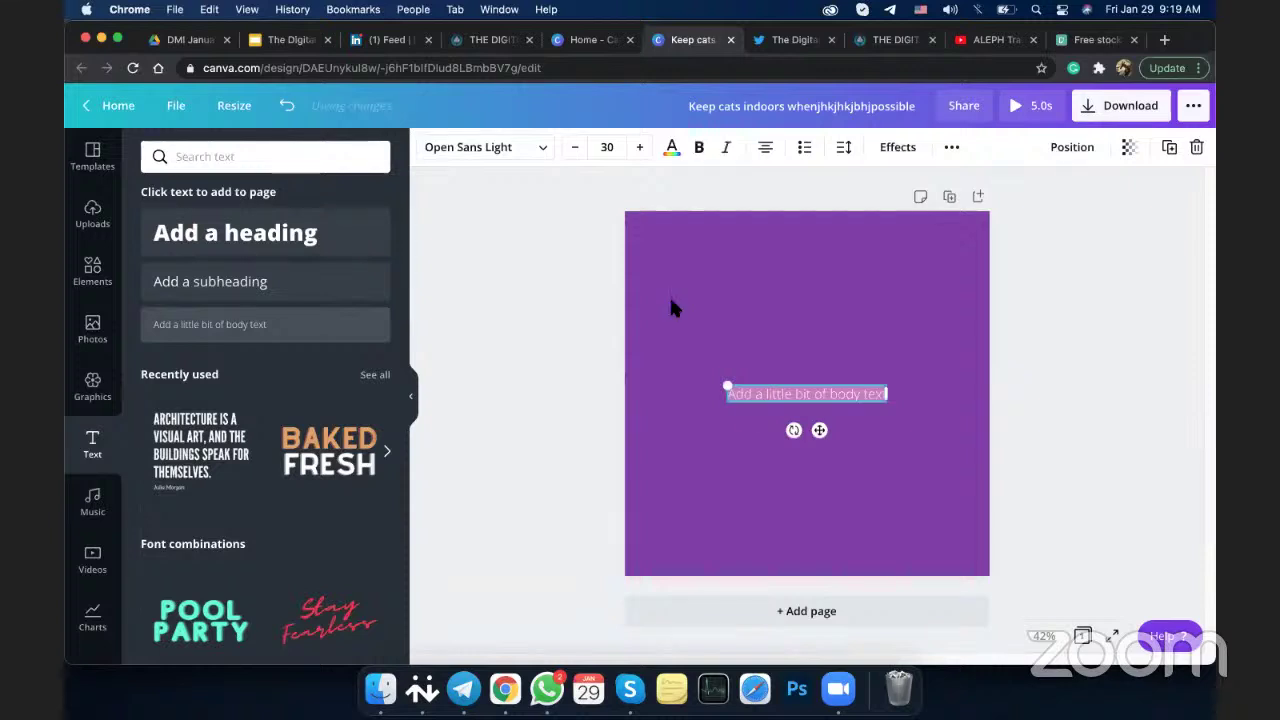
left_click_drag(593, 286, 749, 388)
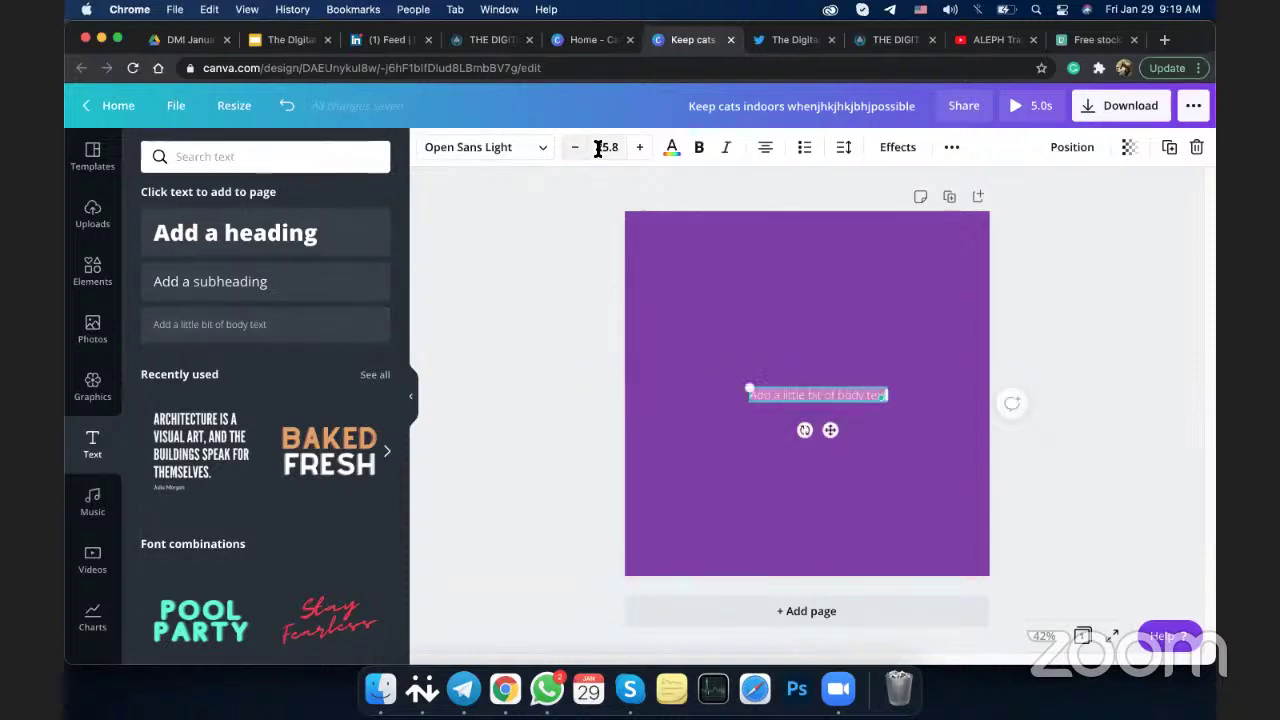
Open the font choices for the body text and look through the popular fonts
left_click(598, 147)
left_click(500, 150)
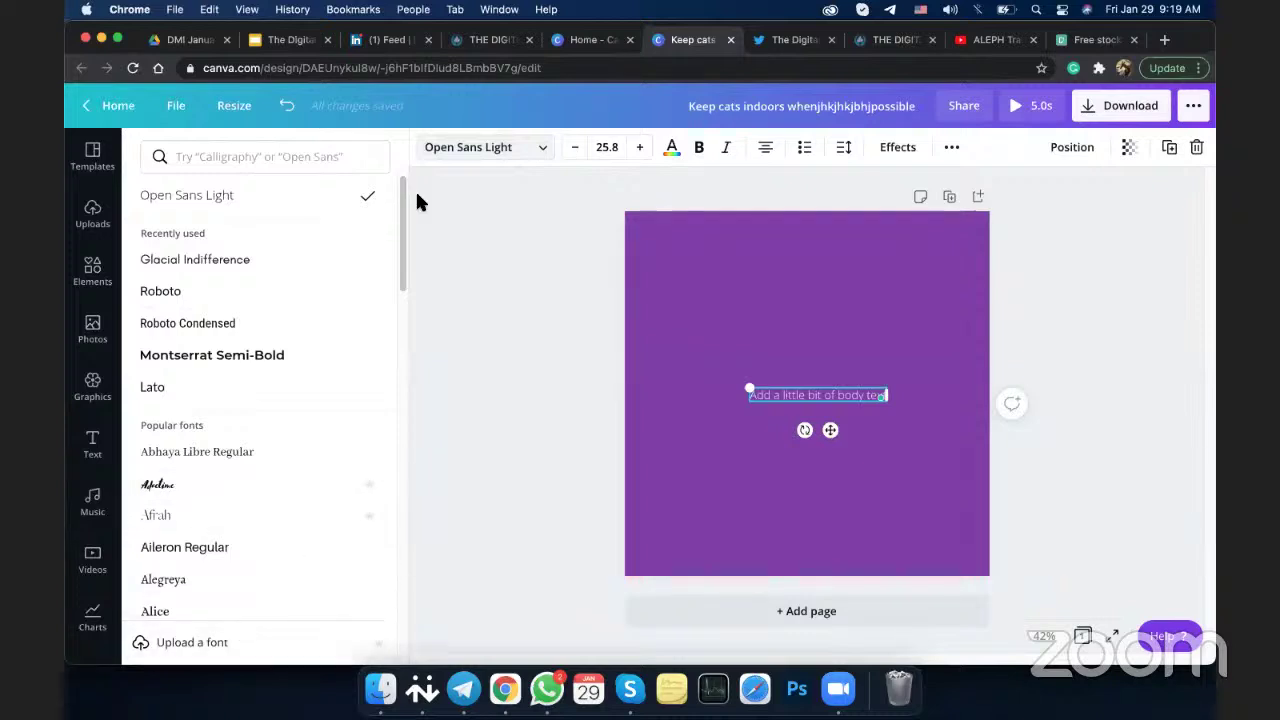
scroll(231, 414, "down", 3)
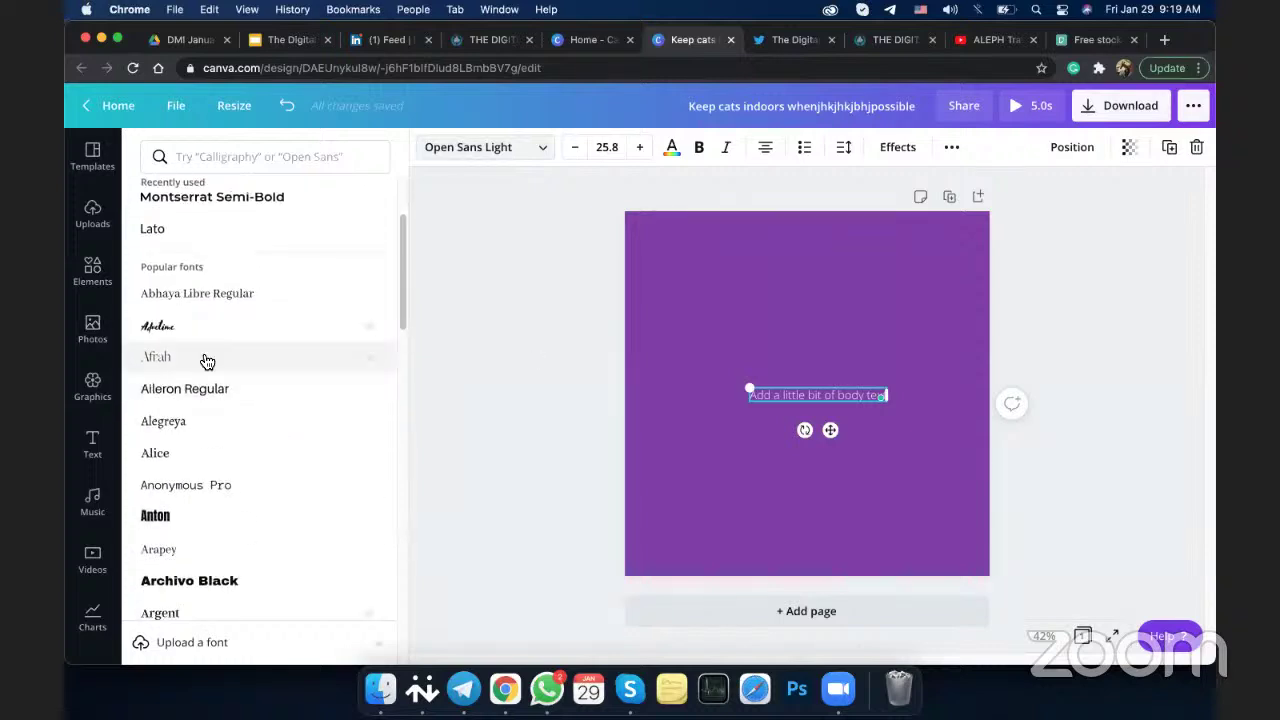
scroll(207, 360, "down", 1)
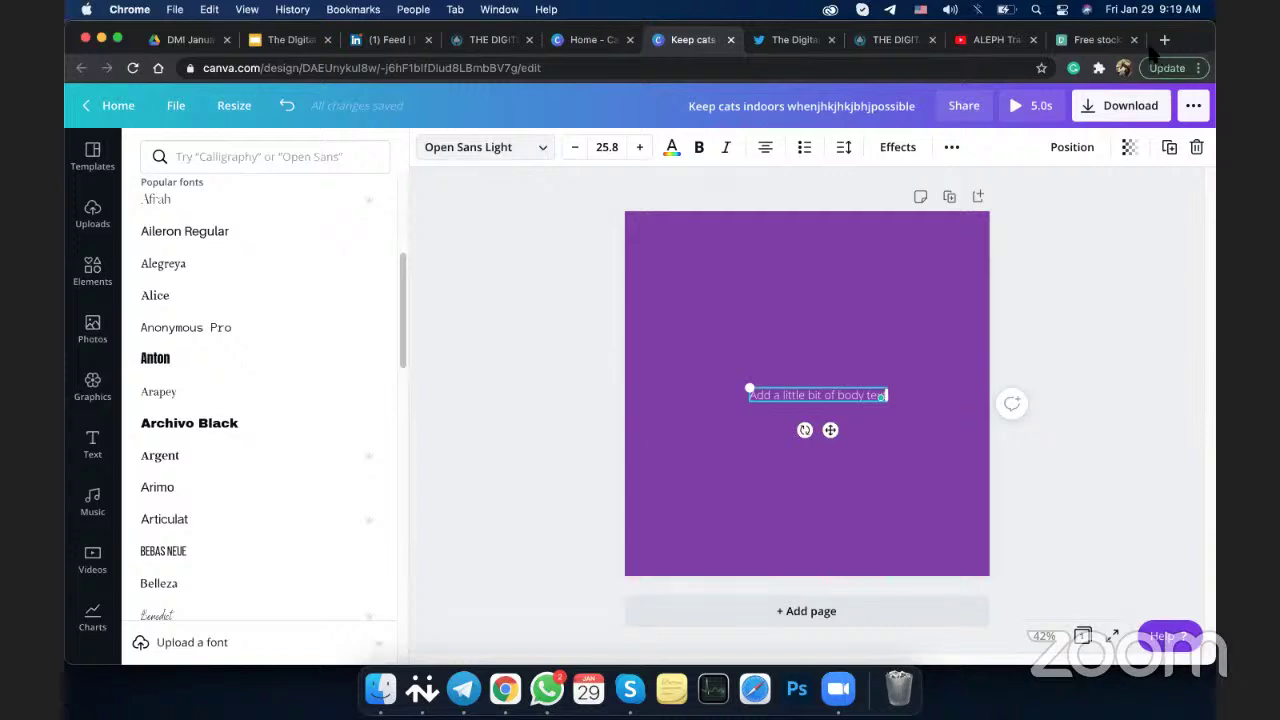
Switch to the Digital Marketing Strategy presentation in Google Slides and highlight the logo and tag line font names on the brand colours slide
left_click(292, 42)
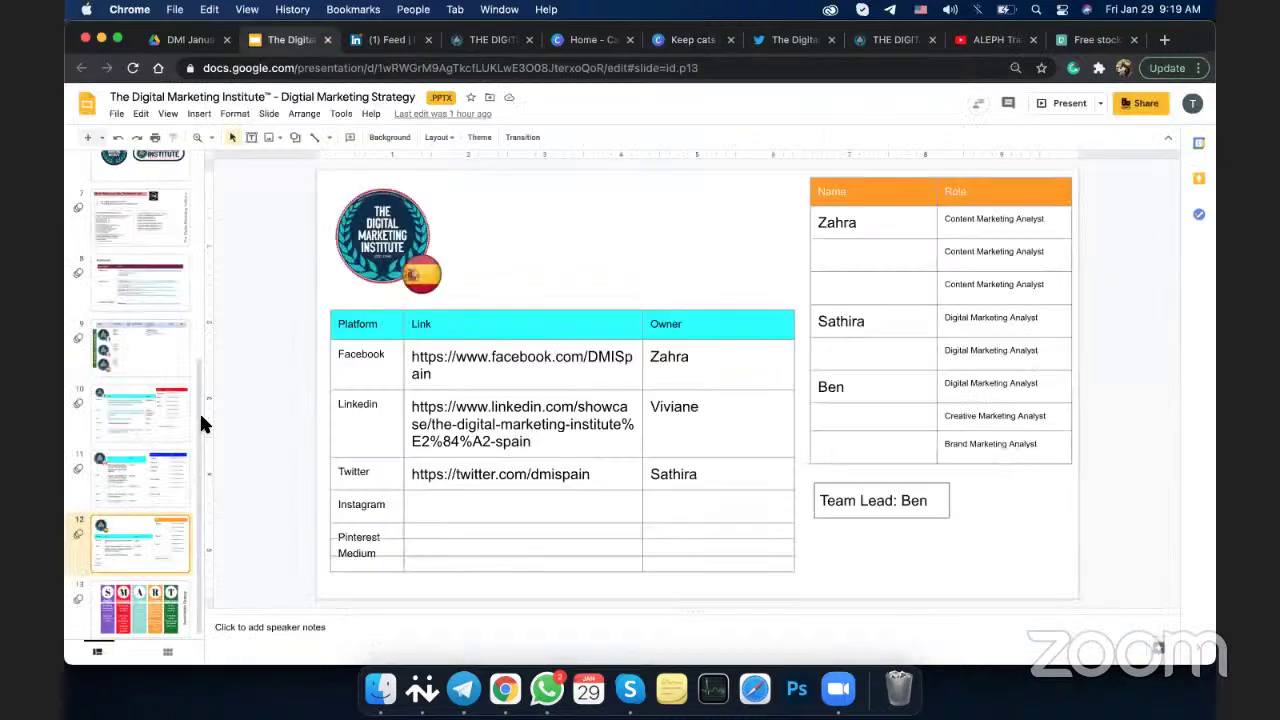
scroll(148, 436, "up", 2)
left_click(145, 283)
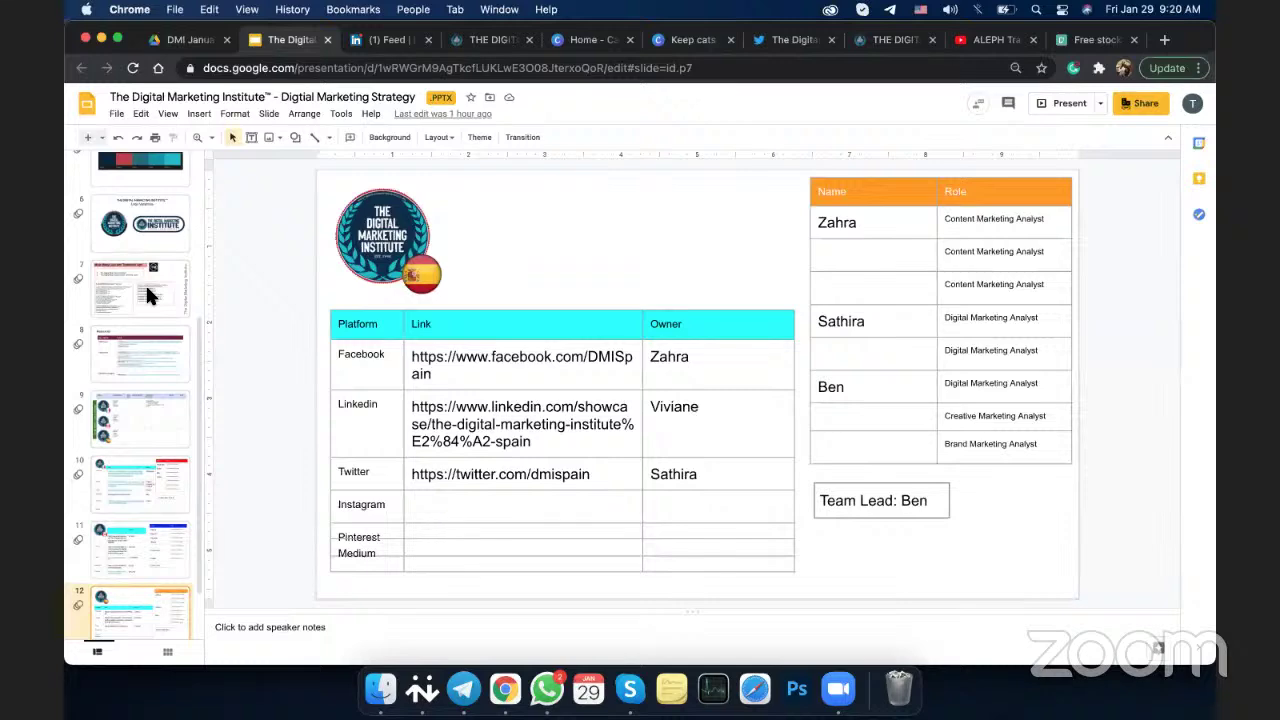
left_click(147, 351)
scroll(155, 275, "up", 3)
left_click(163, 280)
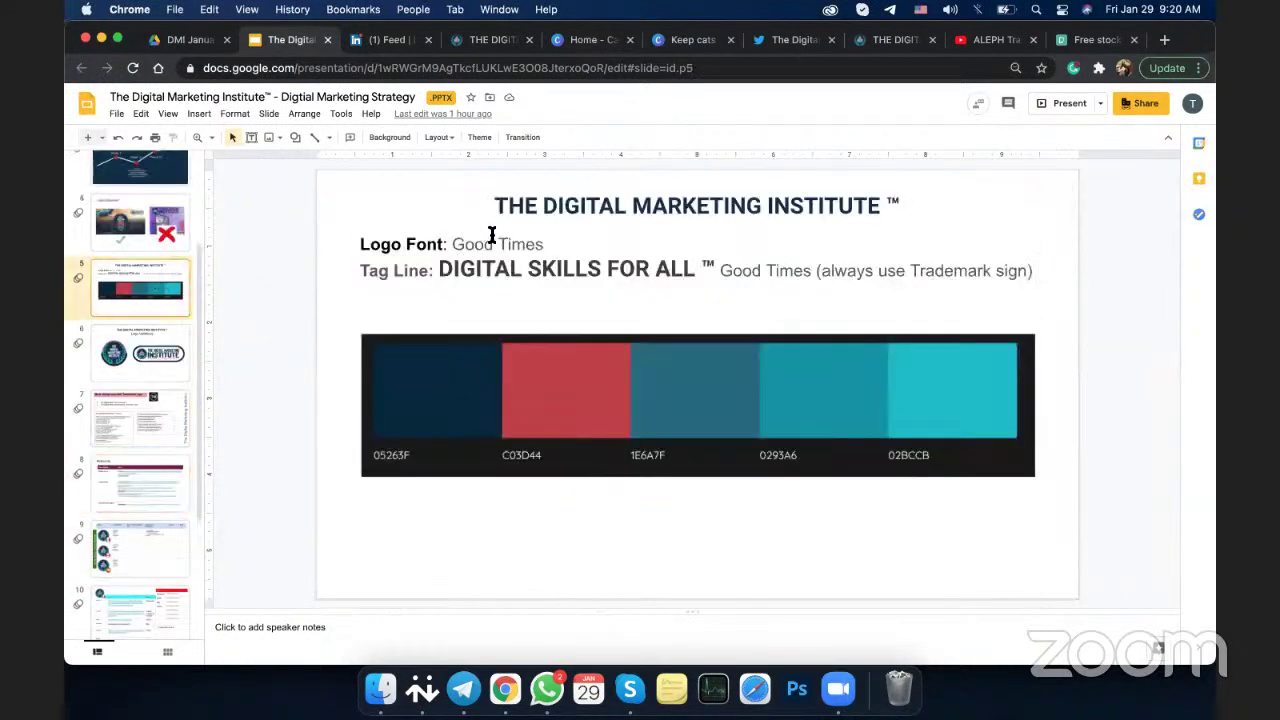
left_click_drag(466, 245, 545, 244)
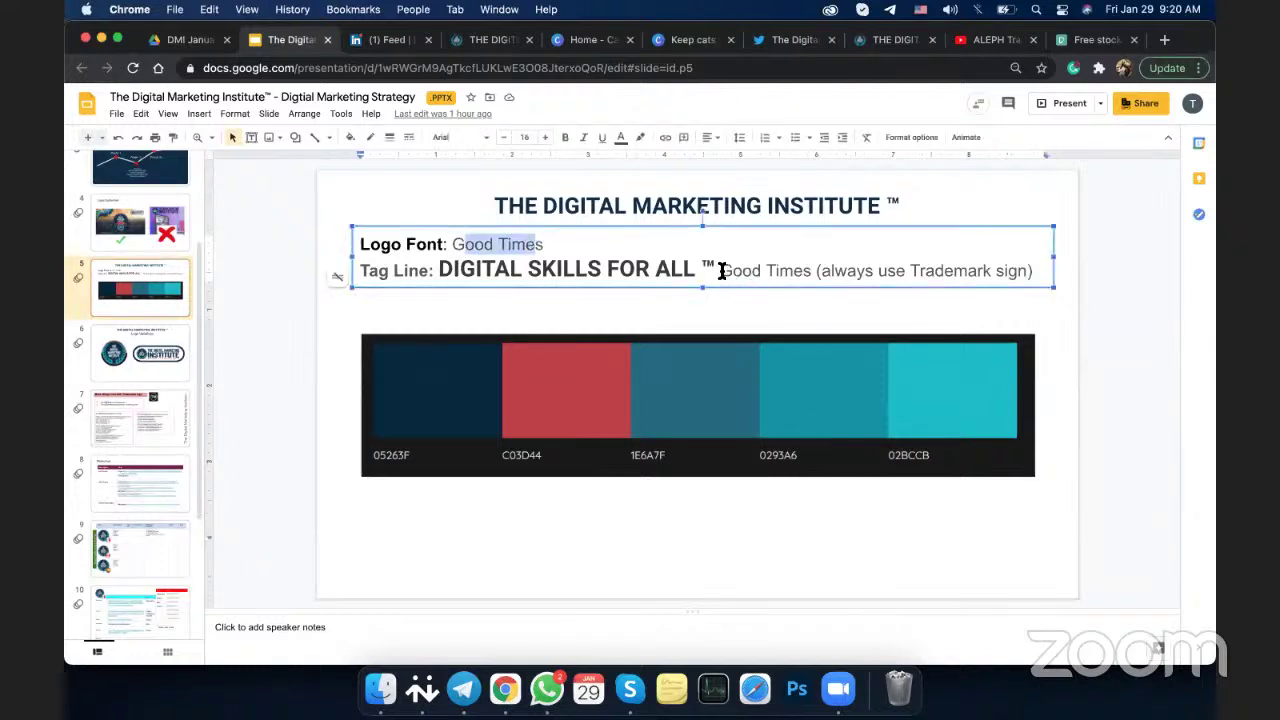
left_click_drag(758, 273, 812, 273)
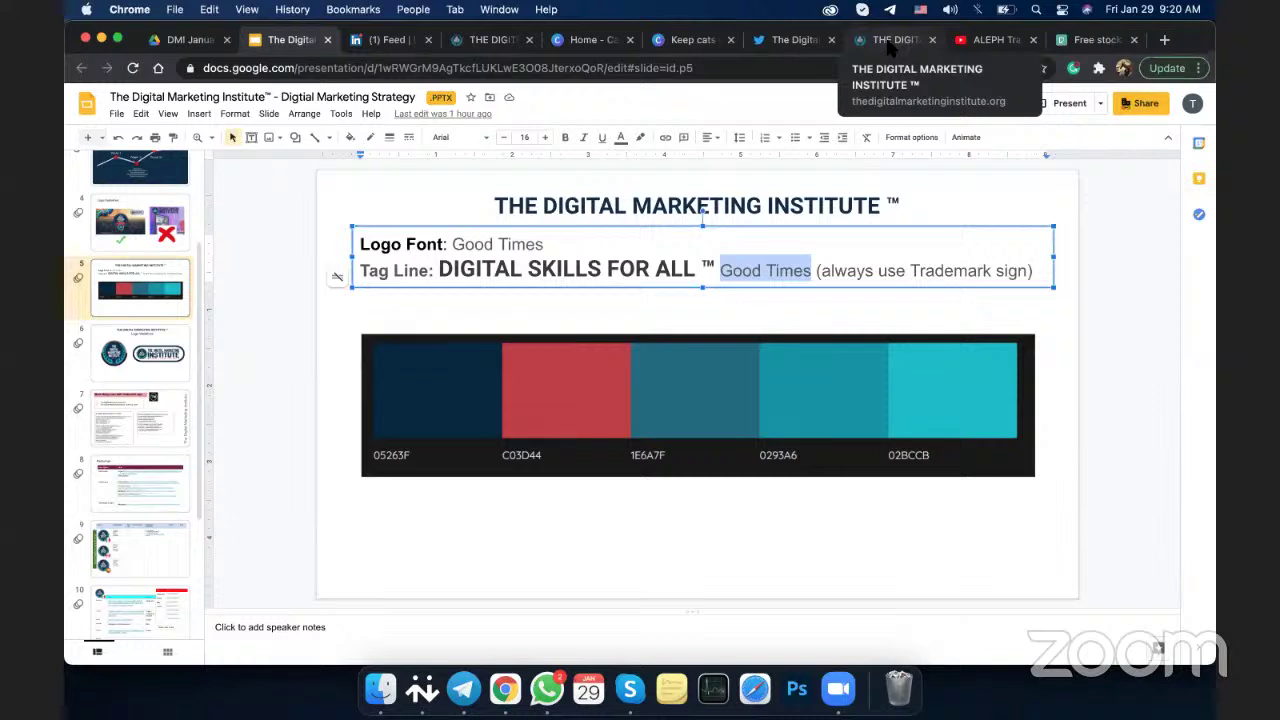
Switch back to the Canva design, search the fonts for "good time" and clear the search
left_click(705, 45)
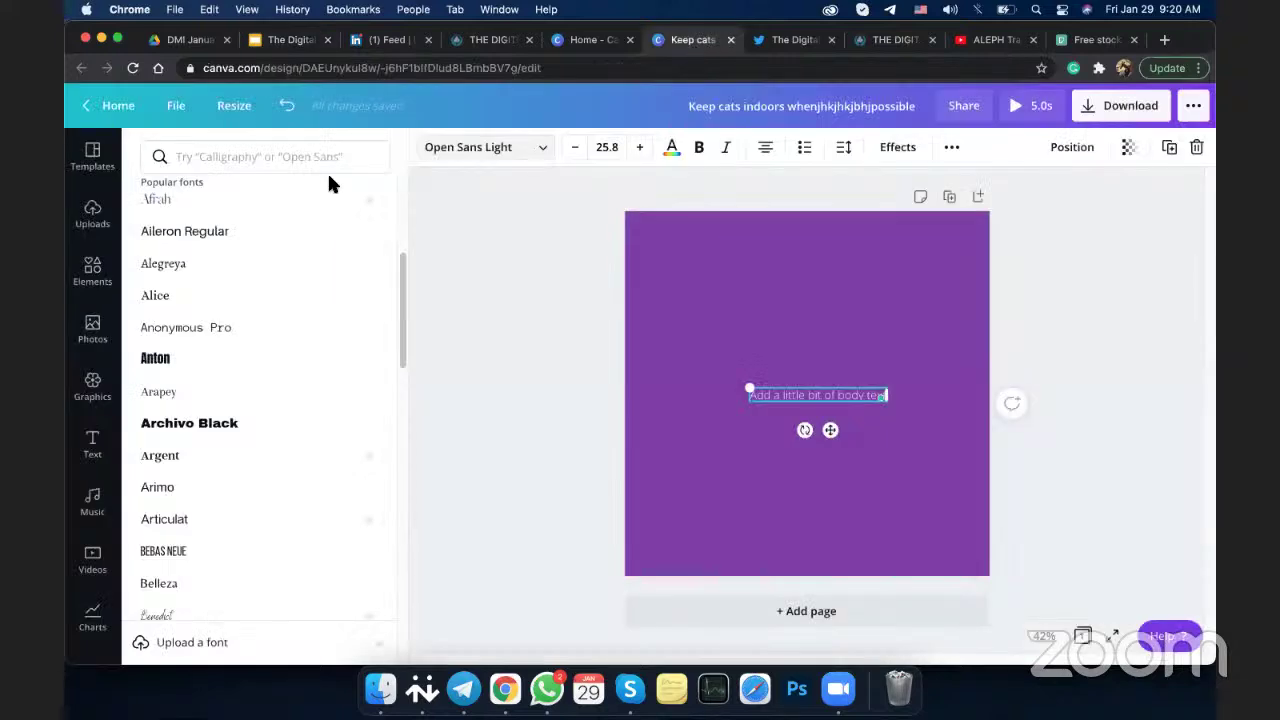
left_click(312, 160)
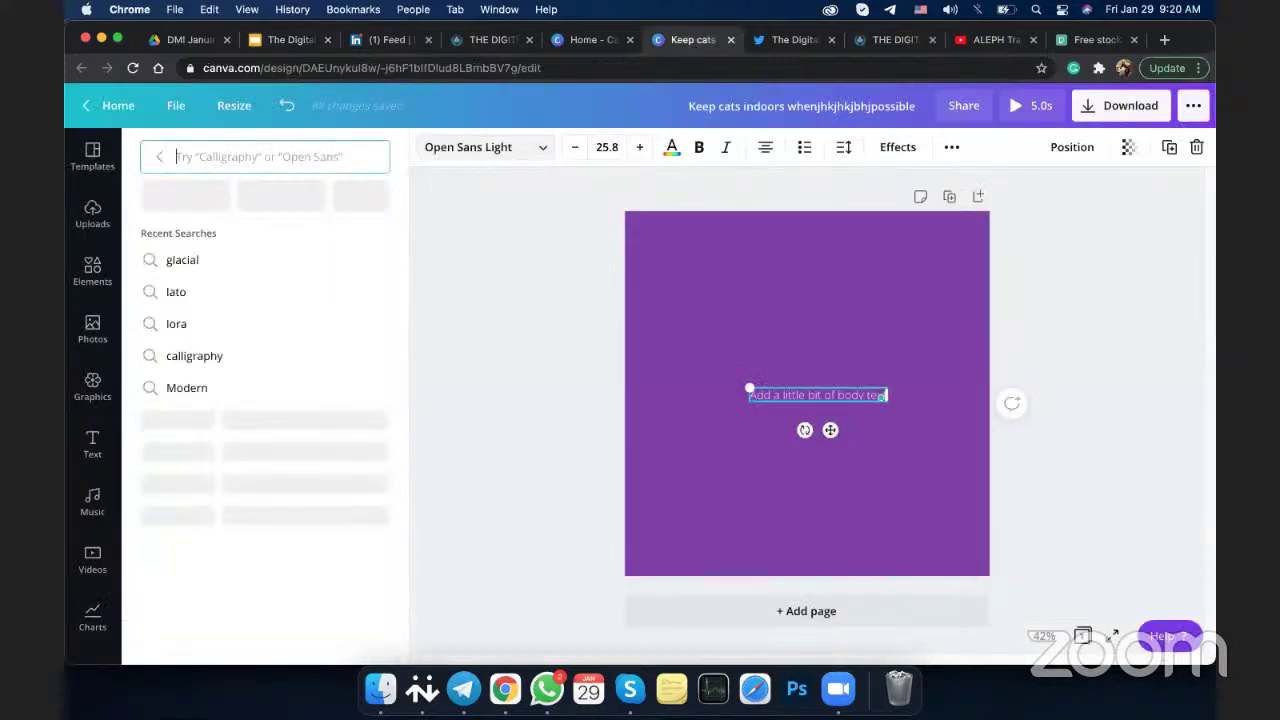
type("good time")
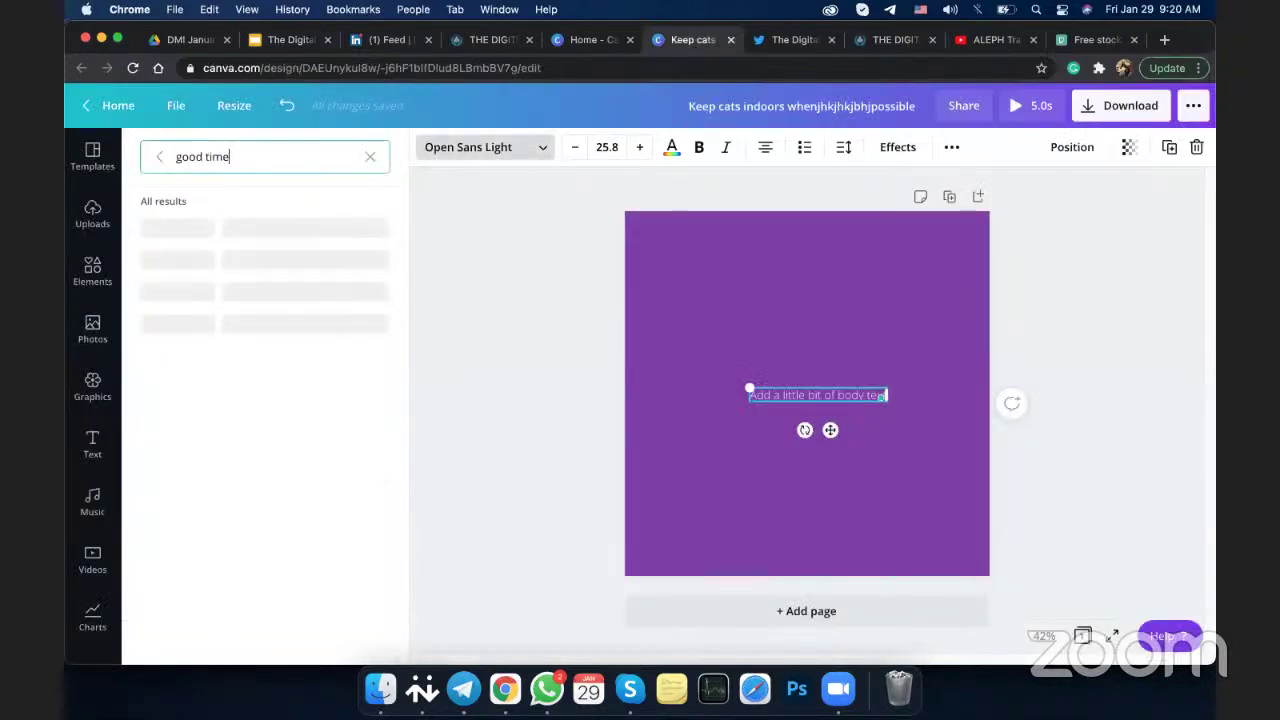
key("BackSpace")
key("BackSpace")
key("BackSpace")
key("BackSpace")
key("BackSpace")
key("BackSpace")
key("BackSpace")
key("BackSpace")
key("BackSpace")
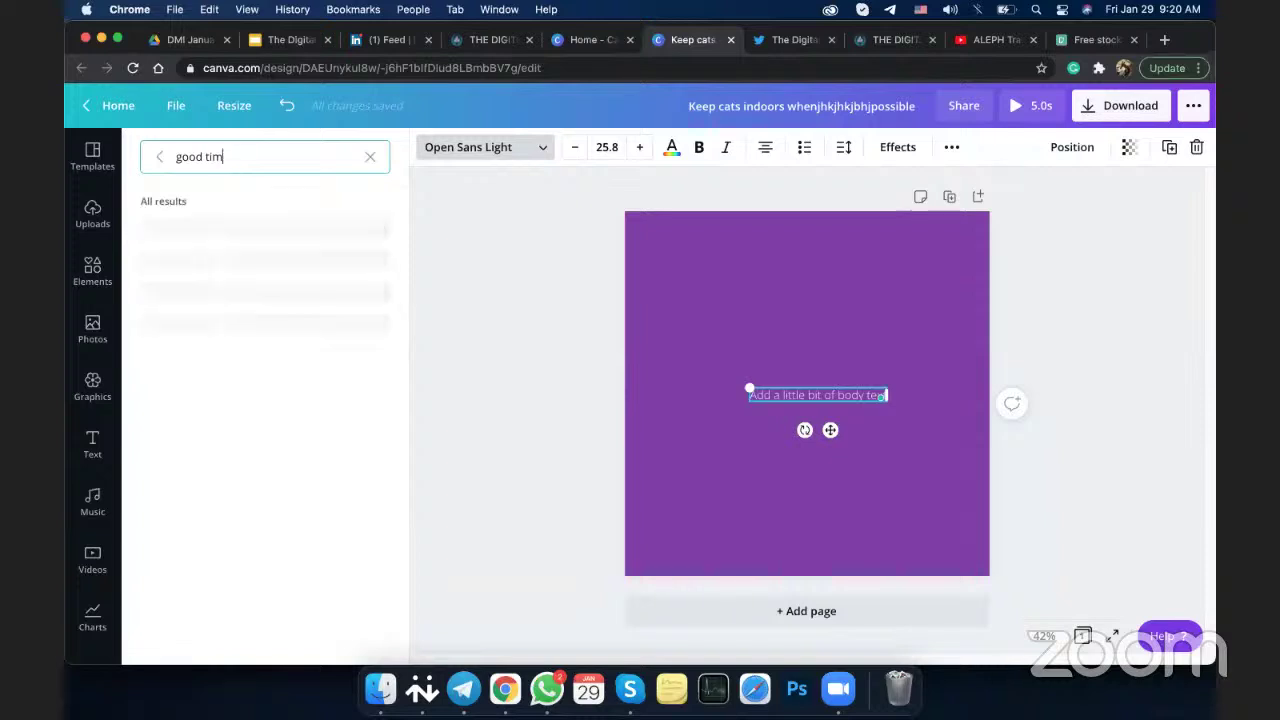
left_click(160, 157)
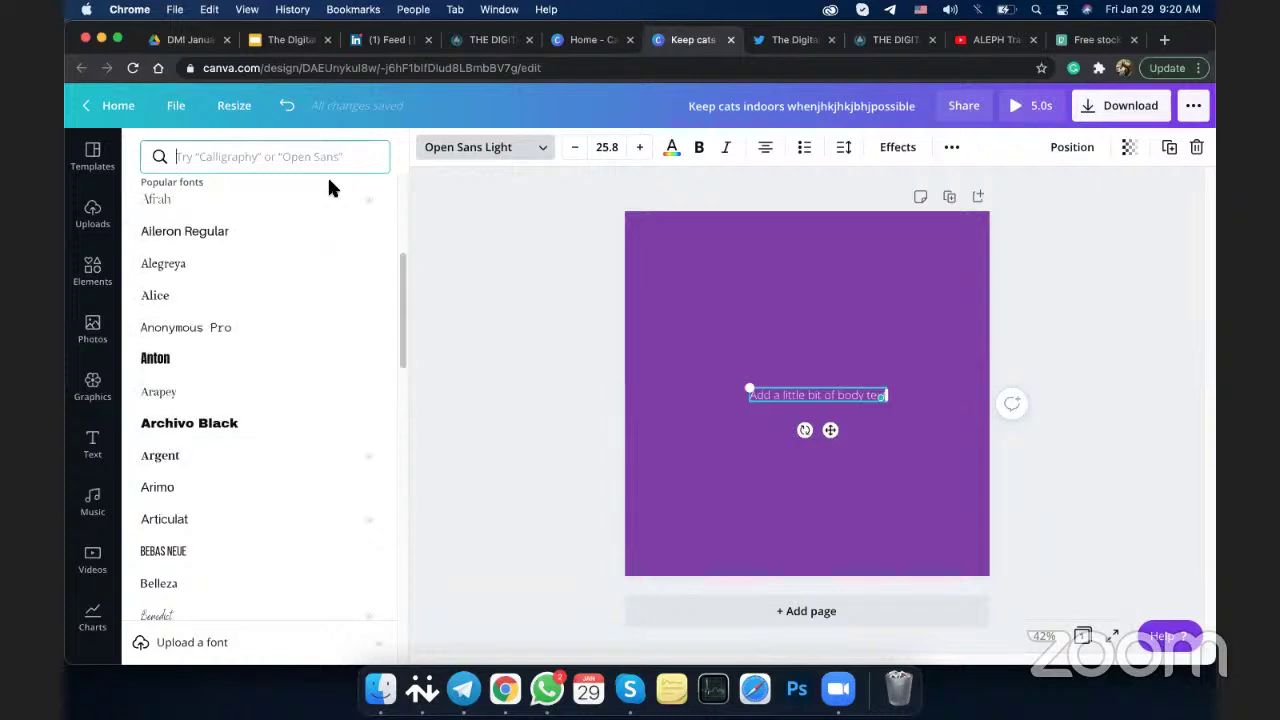
Change the body text's font to Emitha and enlarge the text to size 105
scroll(333, 190, "down", 5)
scroll(330, 189, "down", 2)
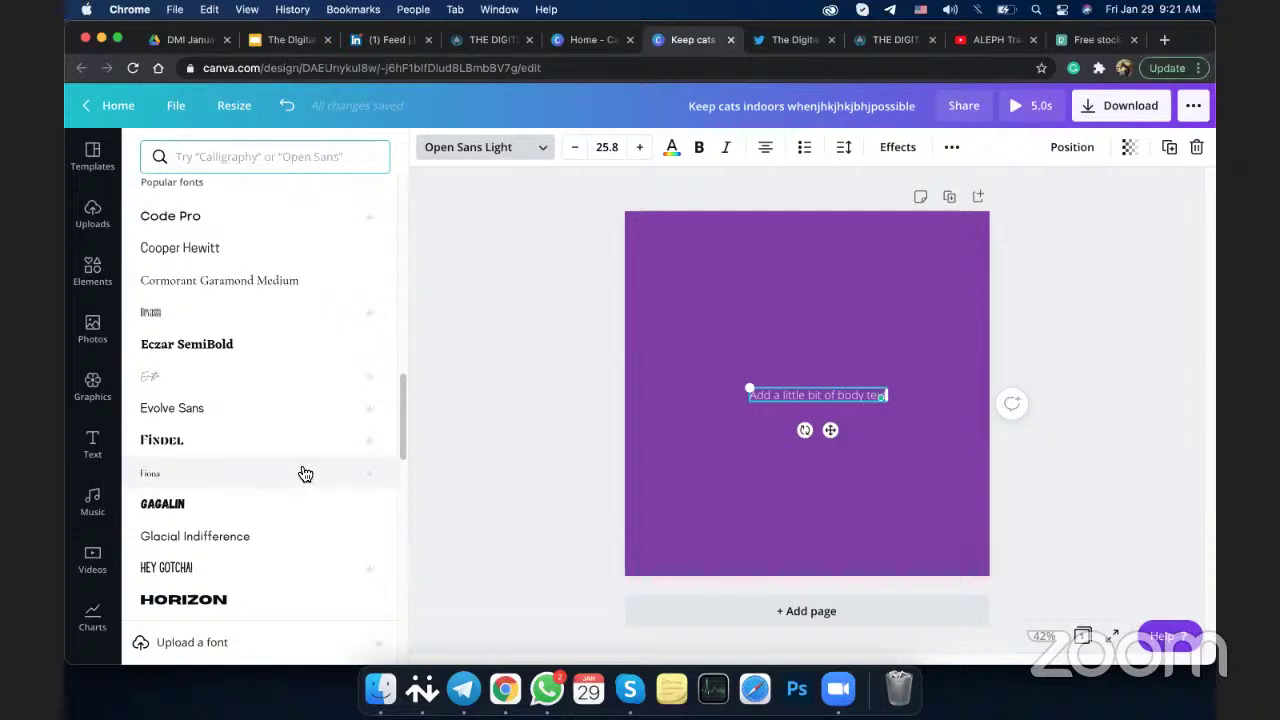
triple_click(831, 390)
left_click_drag(690, 326, 617, 294)
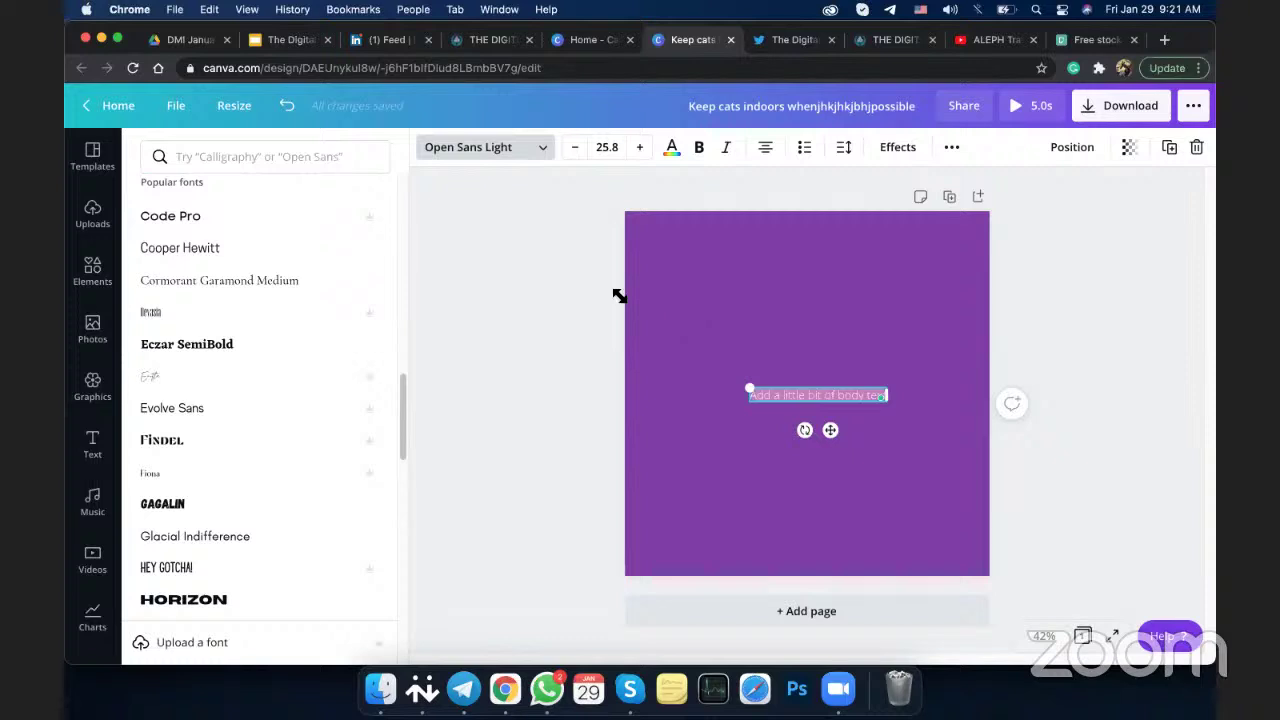
left_click_drag(765, 430, 840, 431)
left_click(265, 374)
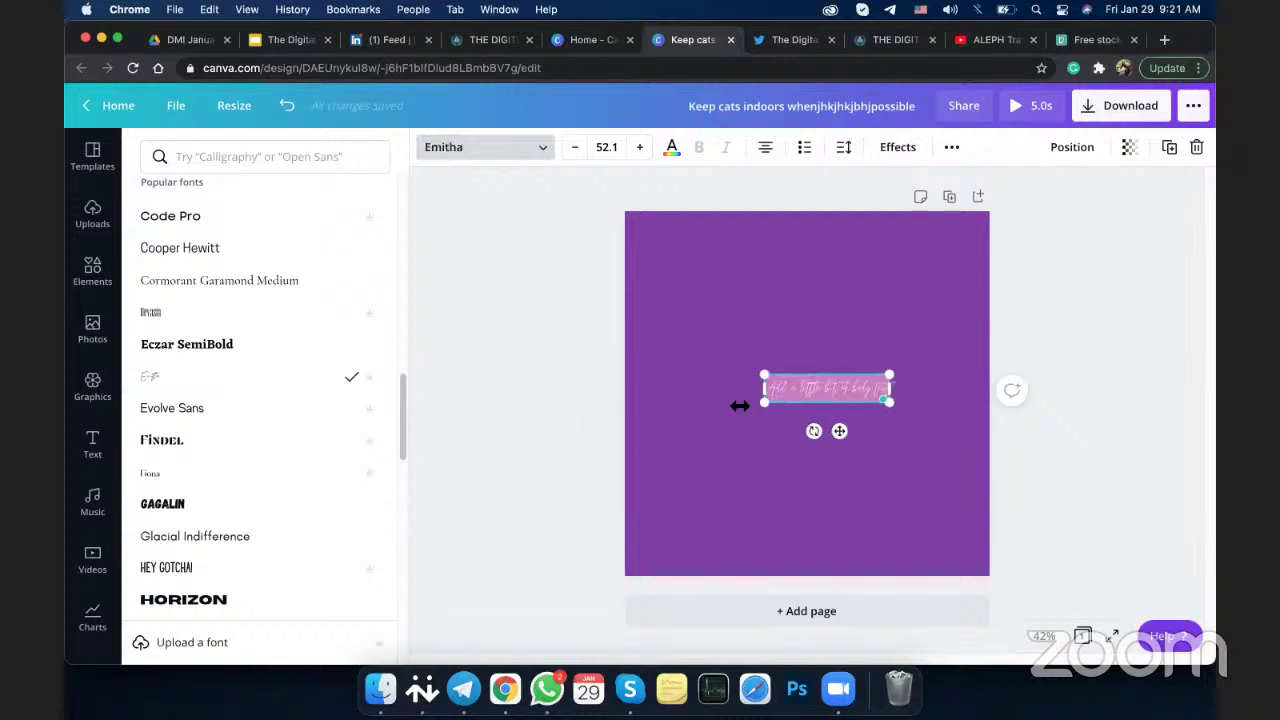
left_click_drag(636, 342, 636, 342)
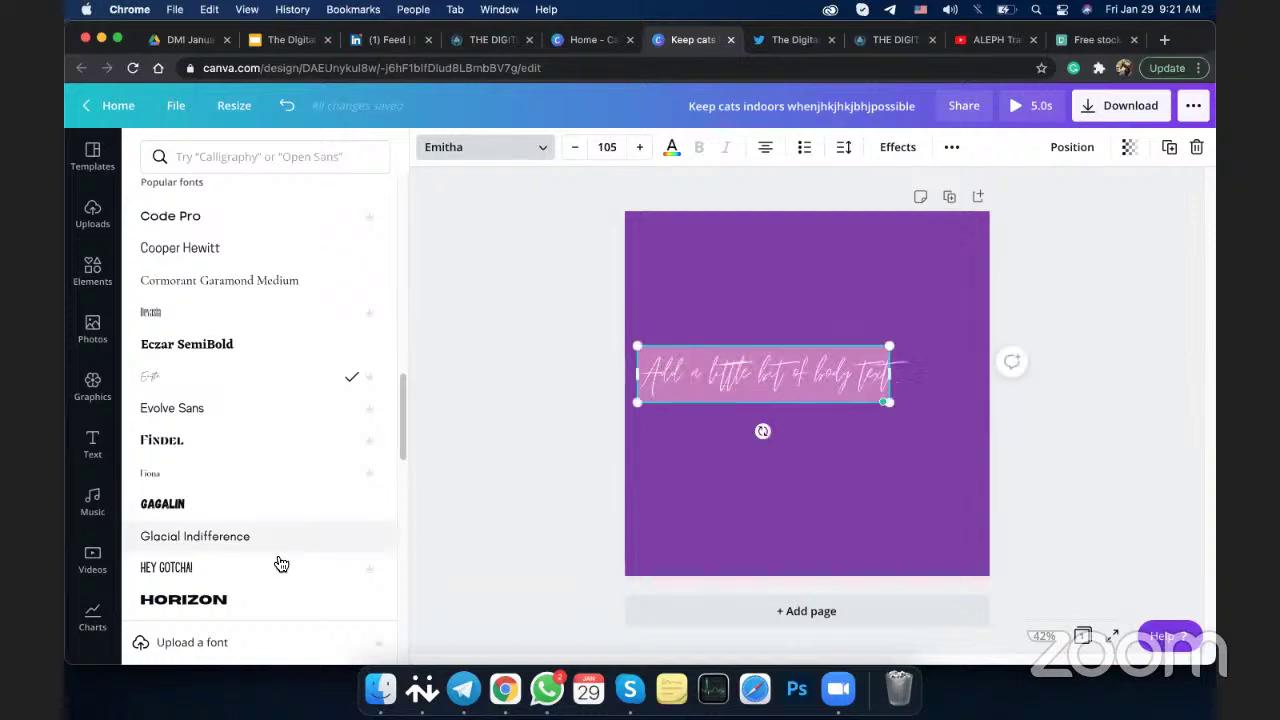
Change the body text's font to Horizon and delete the text from the page
left_click(266, 603)
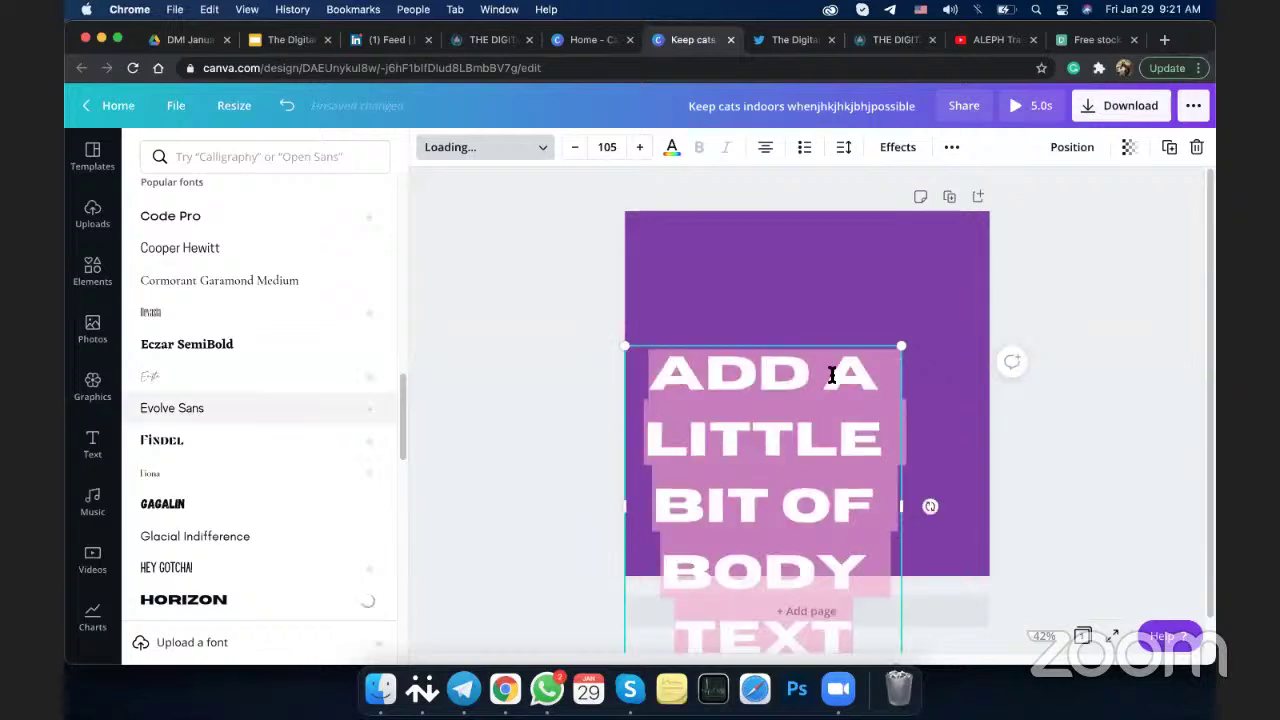
key("BackSpace")
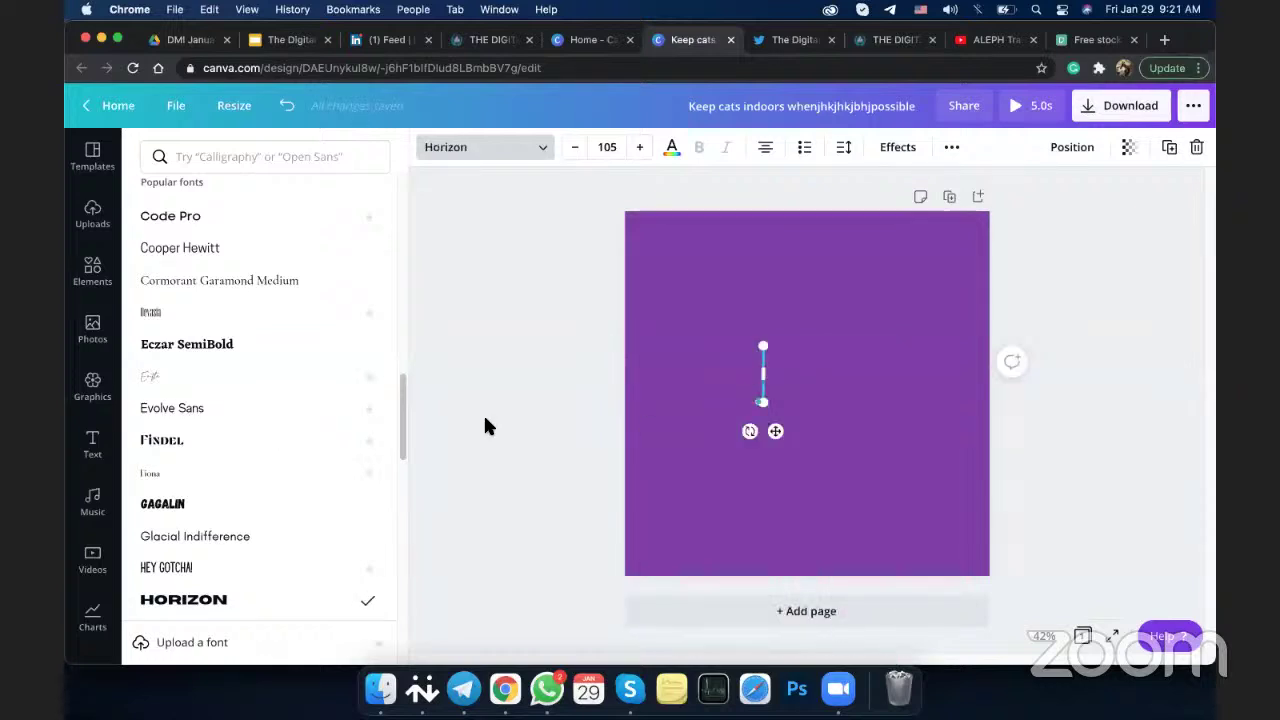
left_click(486, 423)
left_click(538, 400)
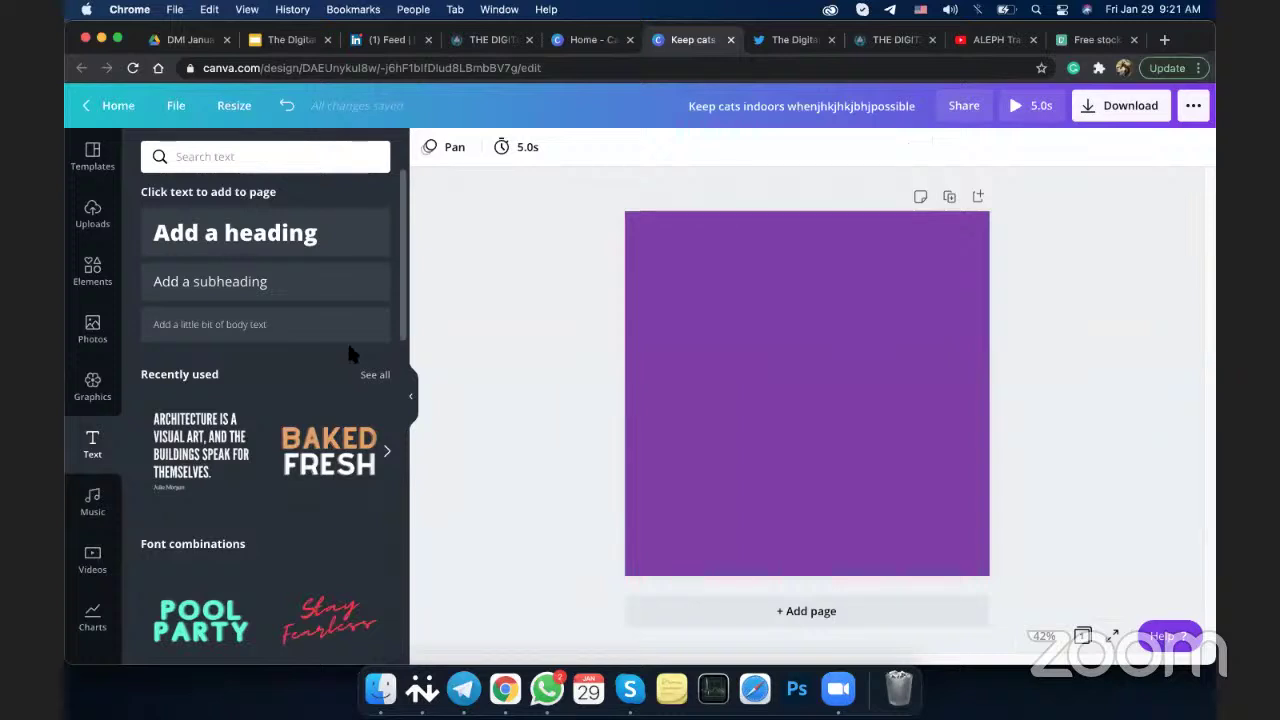
Look through the music library and the stock video collections
left_click(92, 503)
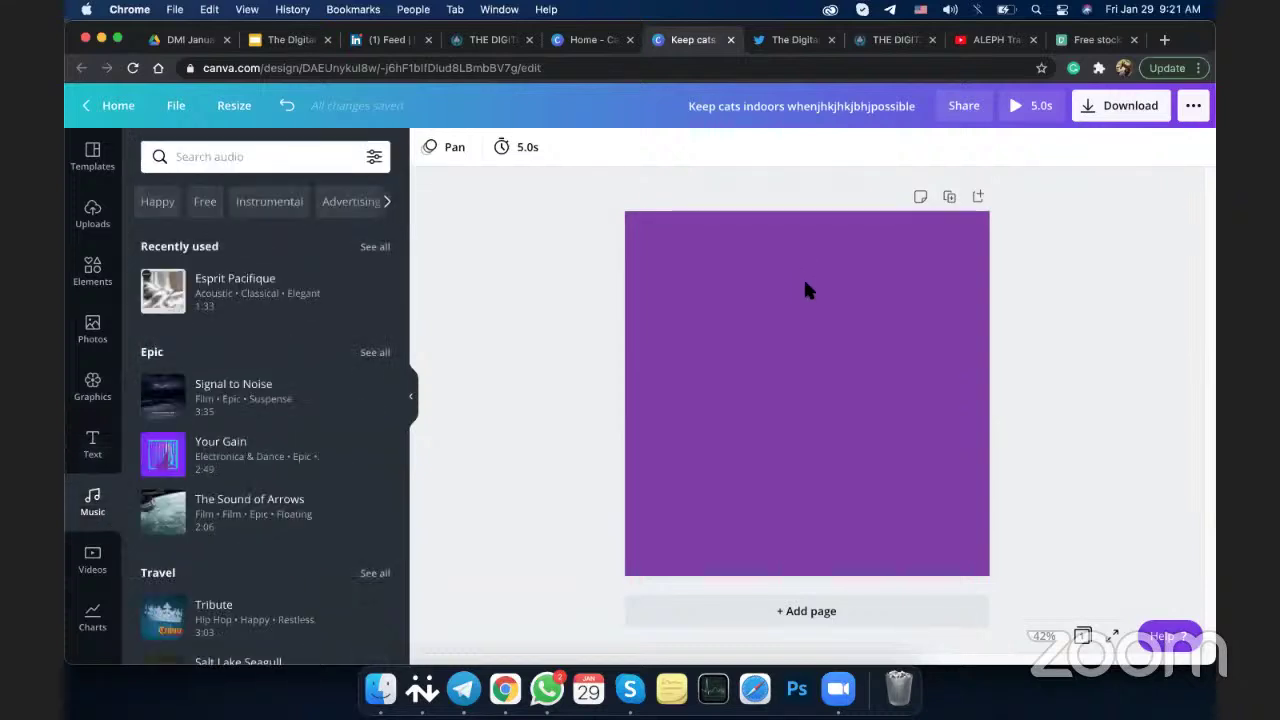
left_click(91, 560)
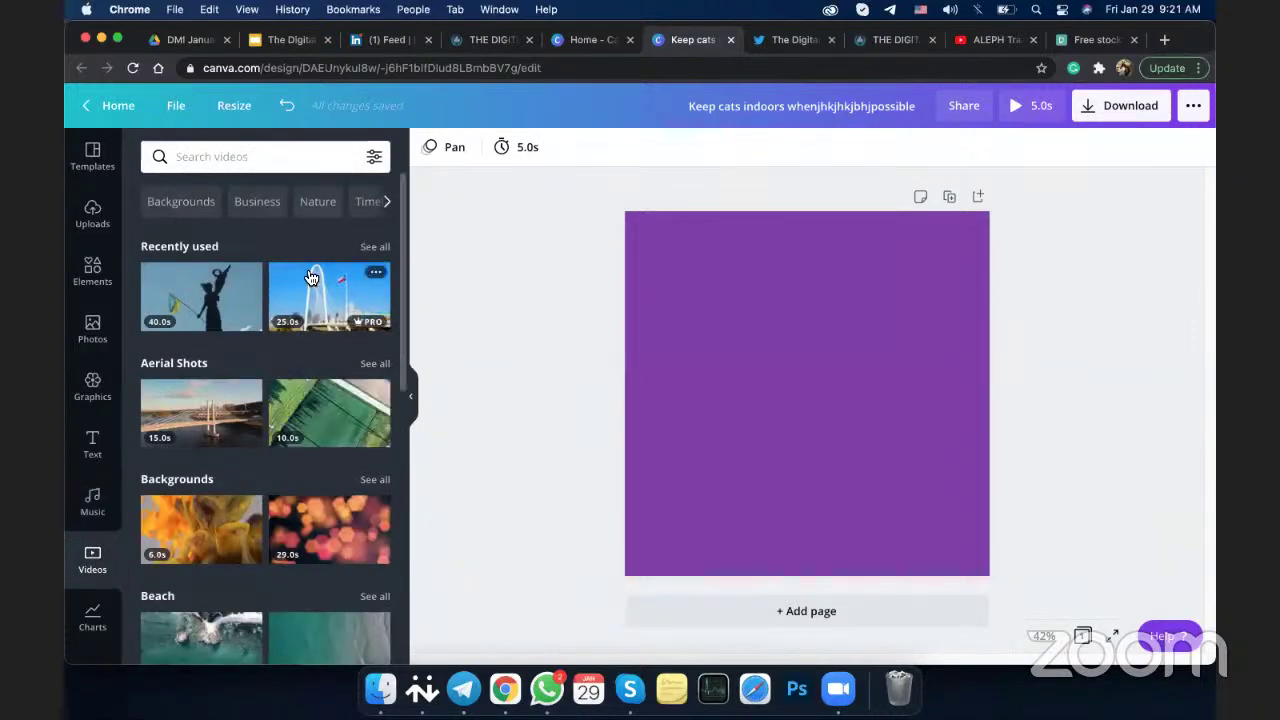
scroll(320, 310, "down", 3)
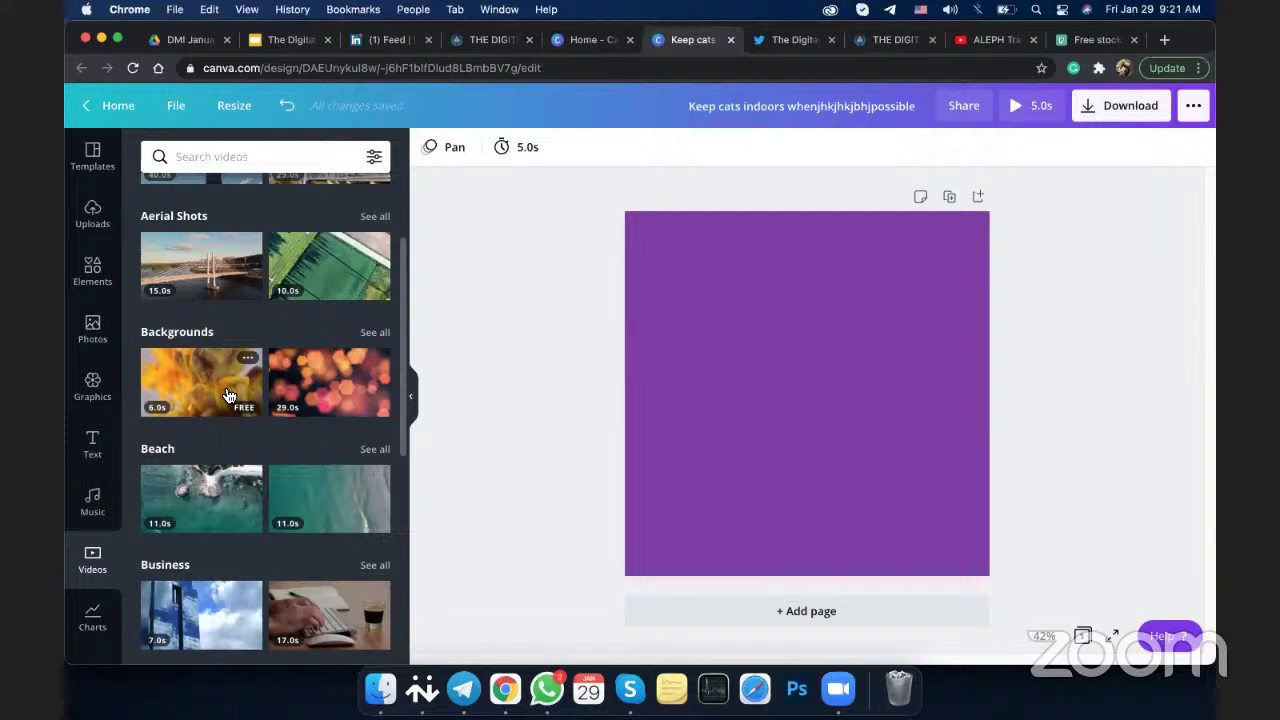
Place the red-banner Marketing photo on page 1 and the yellow photo of hands with a phone on a new second page
left_click(92, 326)
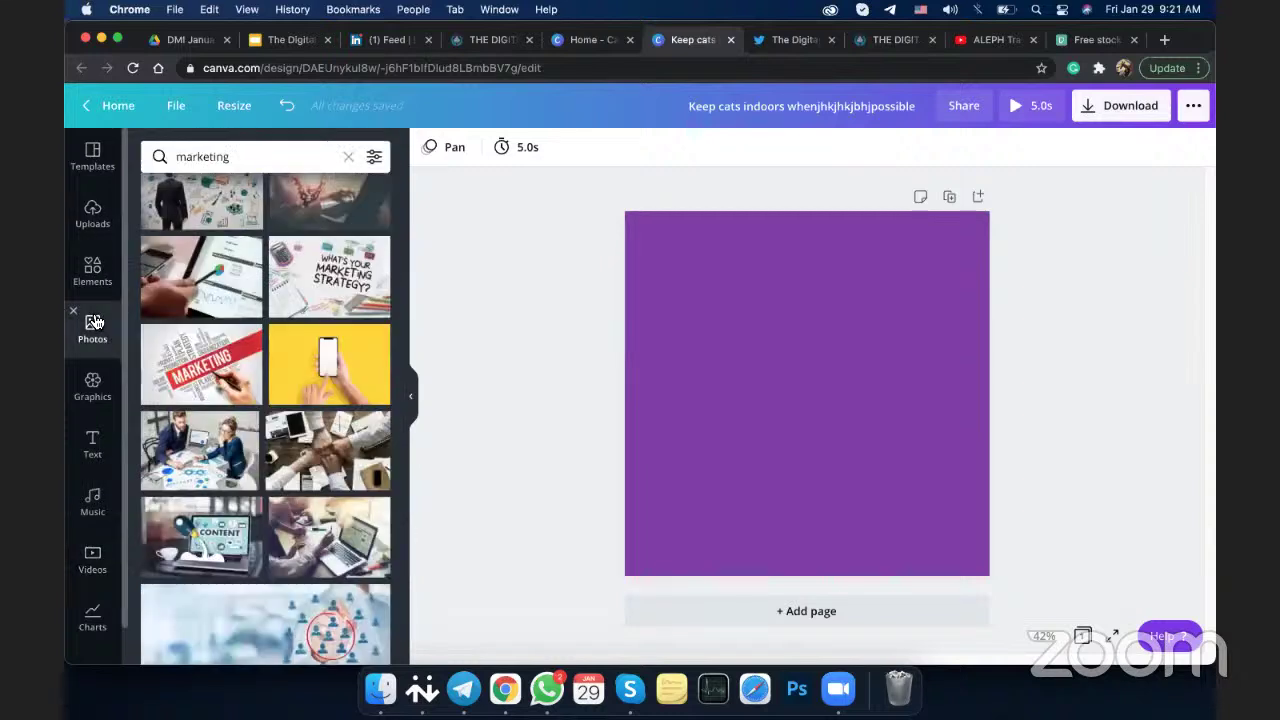
left_click(226, 360)
left_click(979, 197)
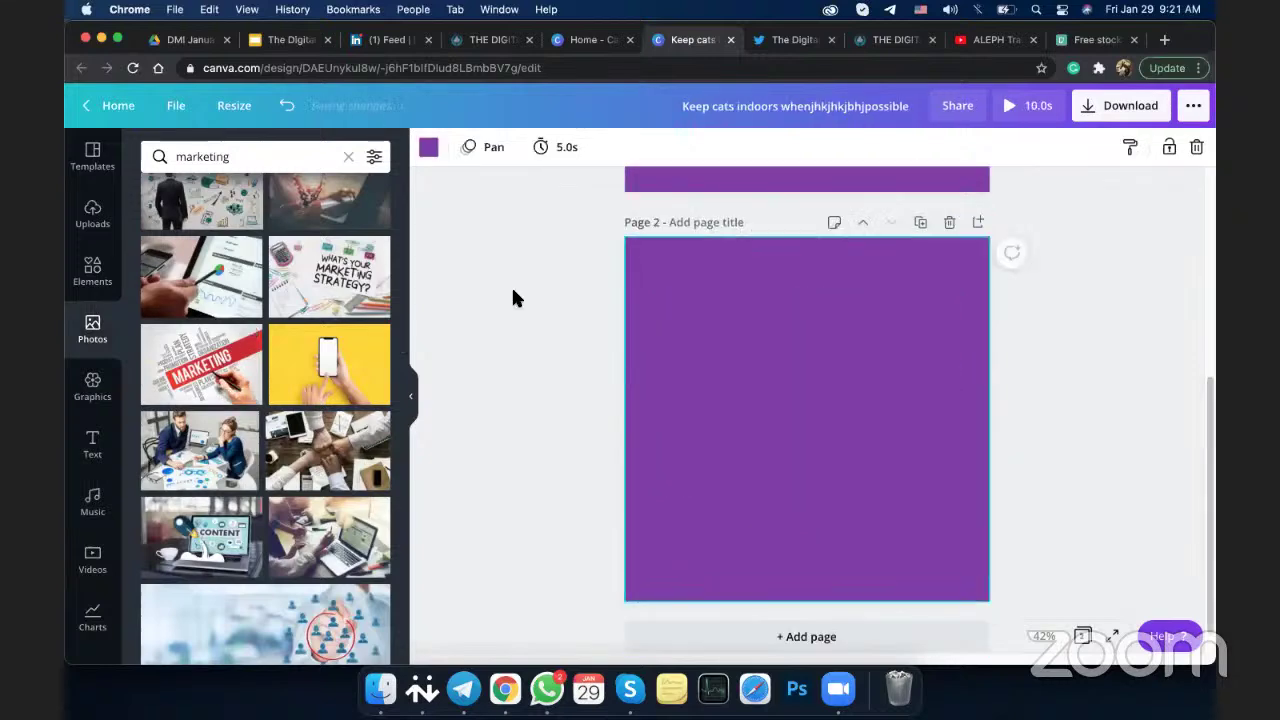
left_click(329, 363)
left_click(567, 375)
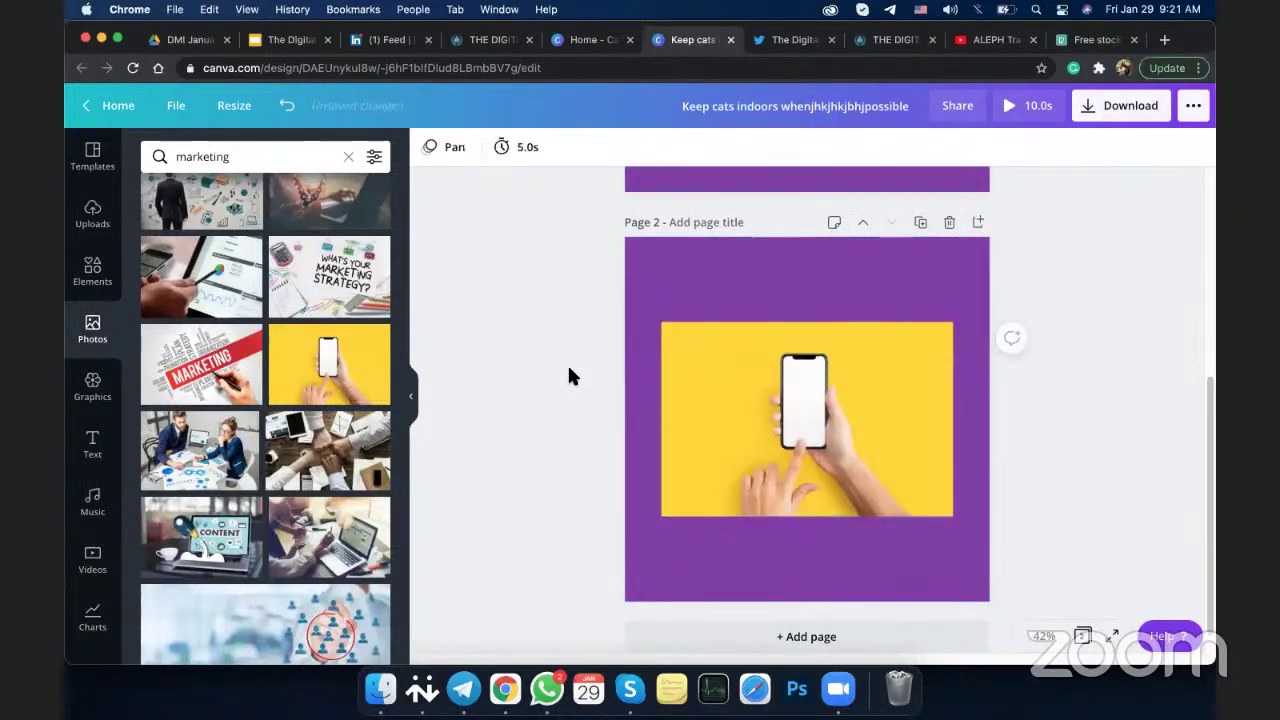
Return to page 1, select its purple background and view the whole page
scroll(766, 303, "up", 3)
scroll(849, 320, "up", 3)
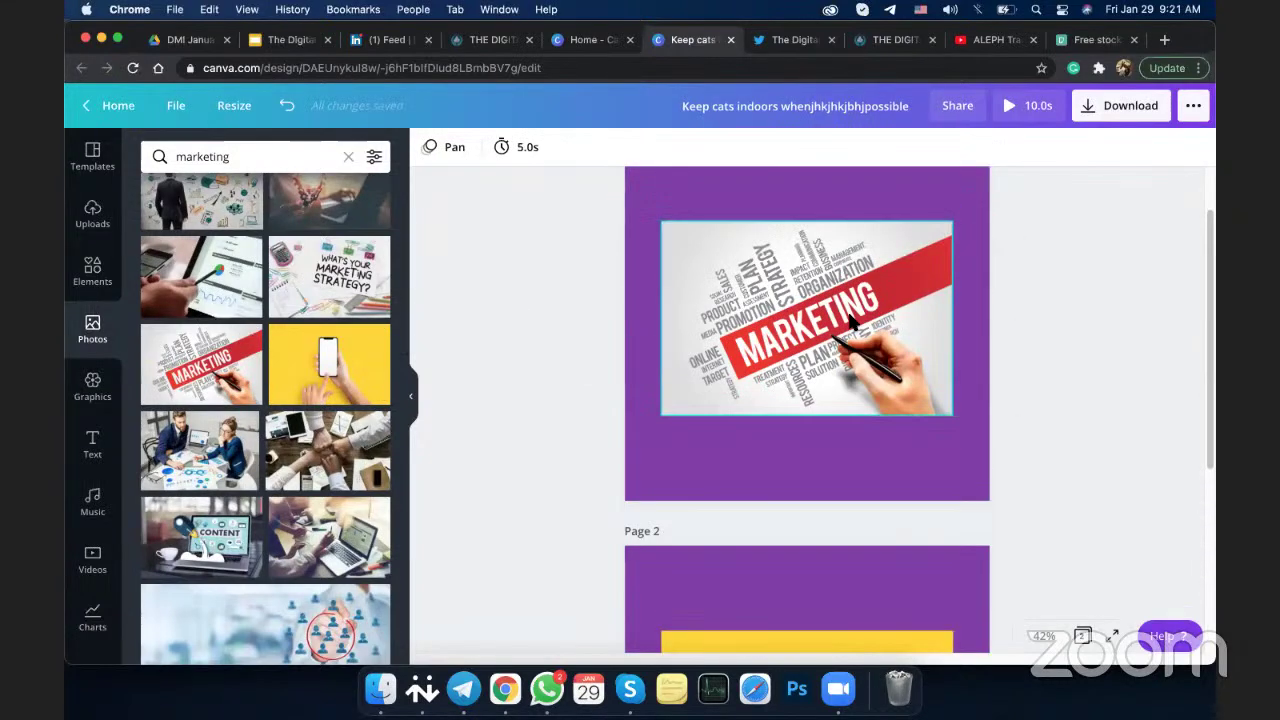
left_click(797, 436)
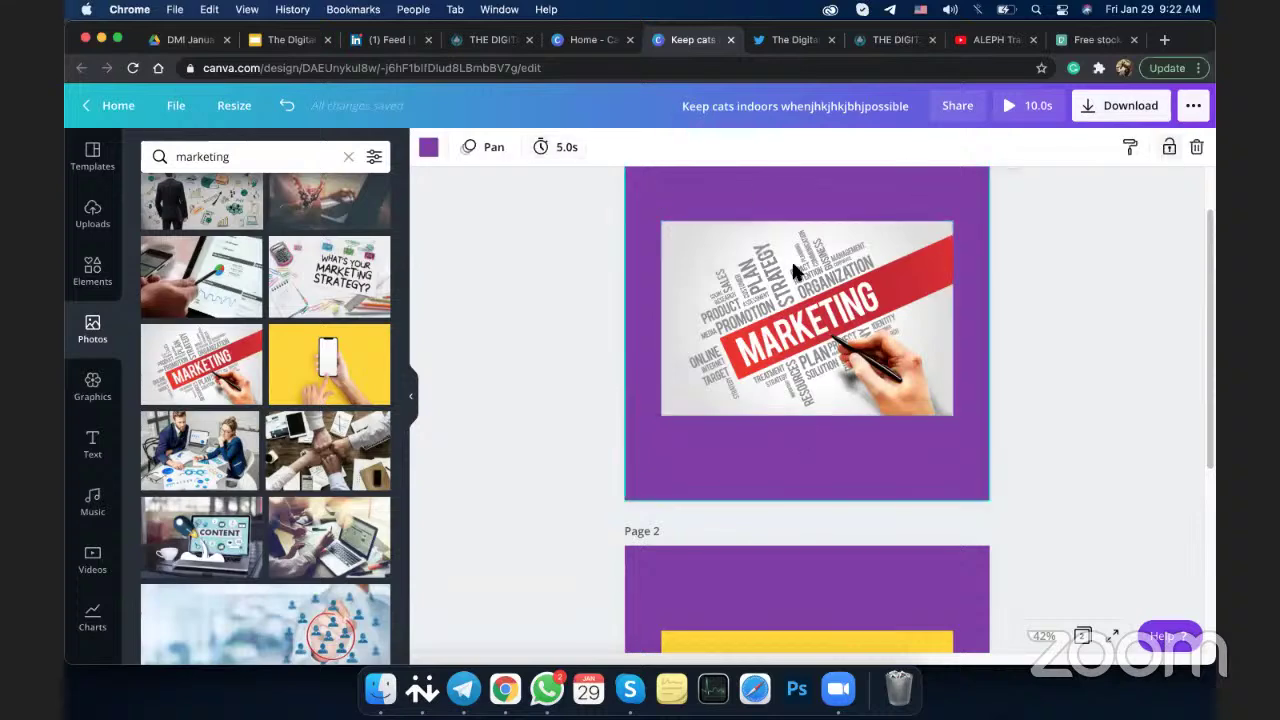
scroll(791, 259, "up", 2)
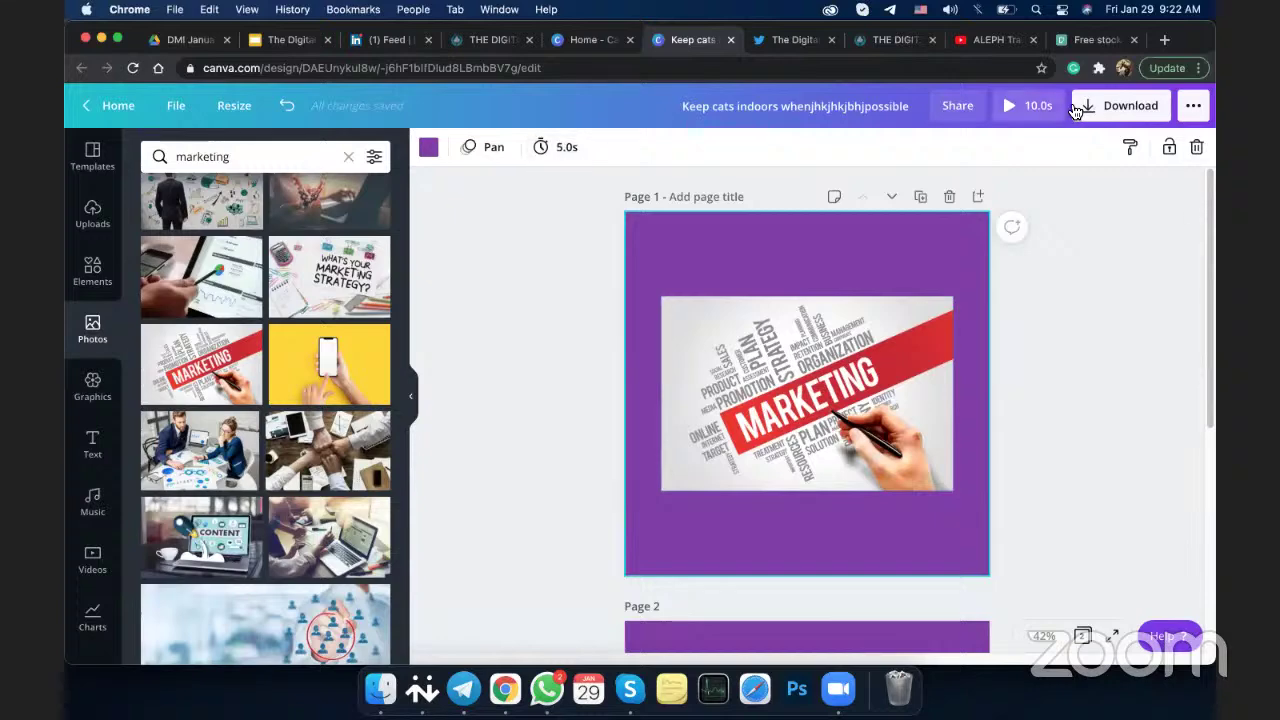
Play a preview of the two-page design and return to the editor
left_click(1041, 107)
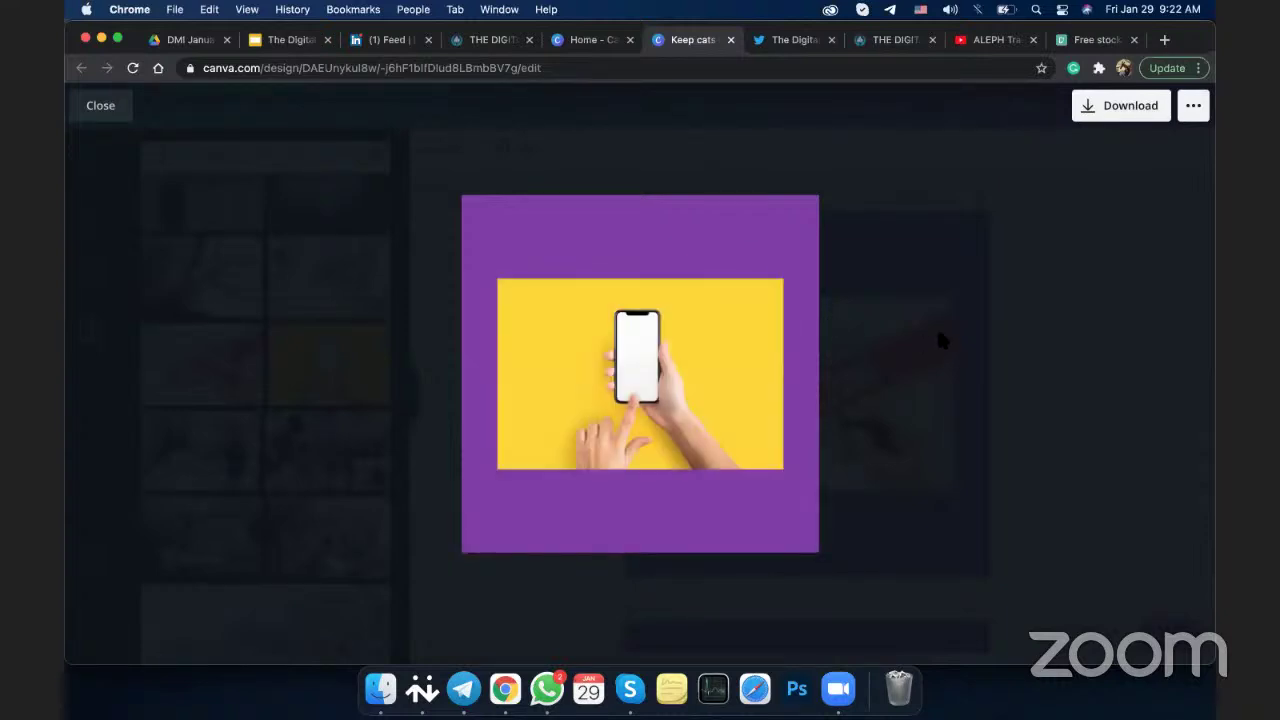
left_click(935, 323)
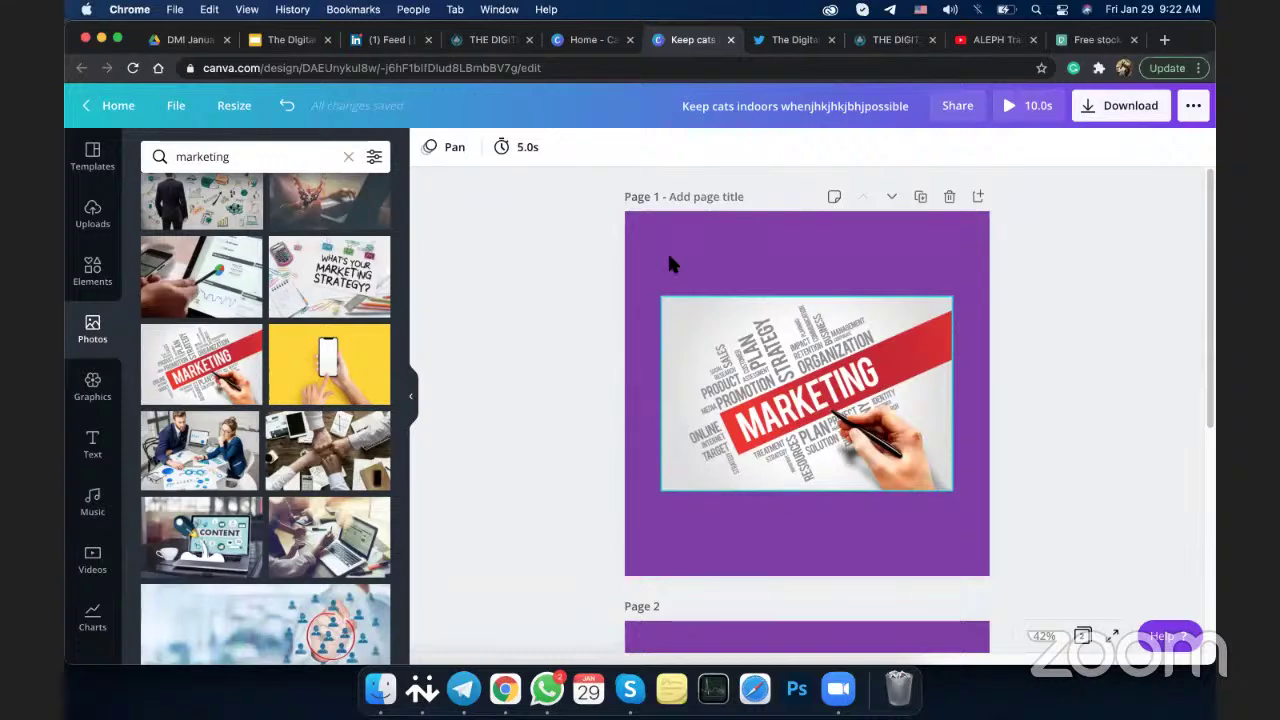
Move and enlarge the Marketing photo over most of page 1, and delete it from the page
left_click_drag(817, 305, 696, 212)
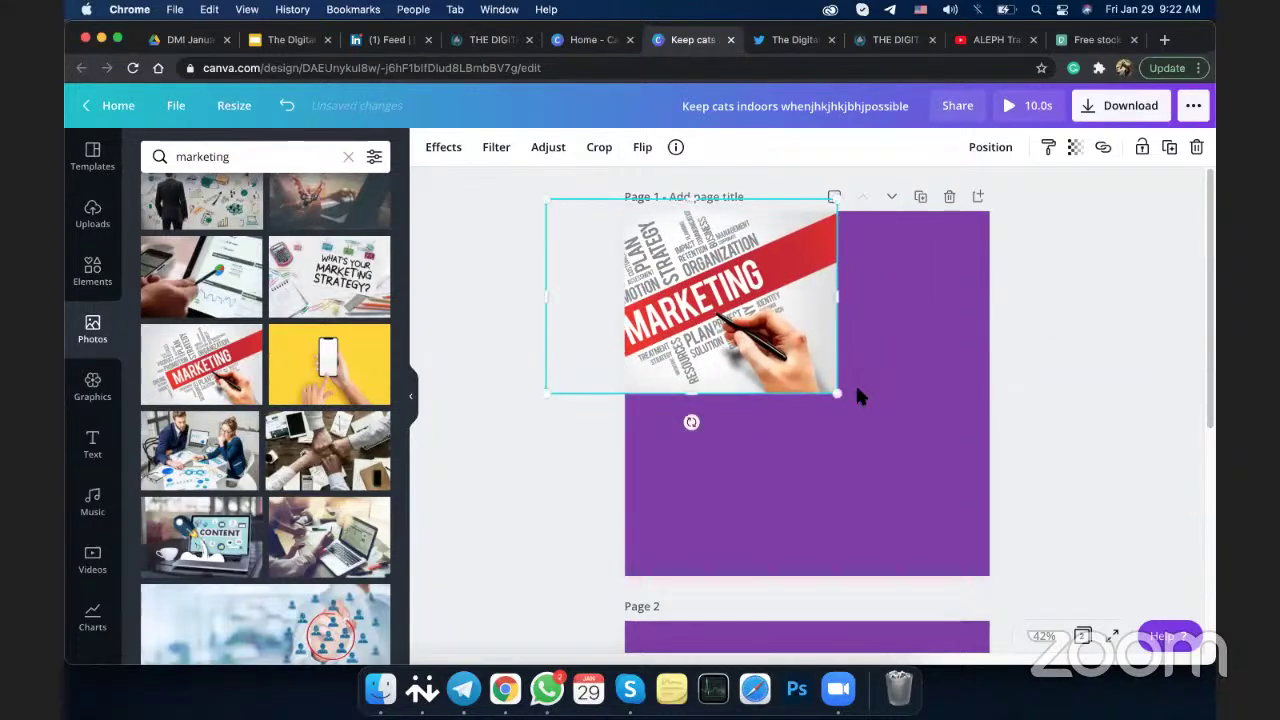
left_click(858, 397)
left_click(828, 390)
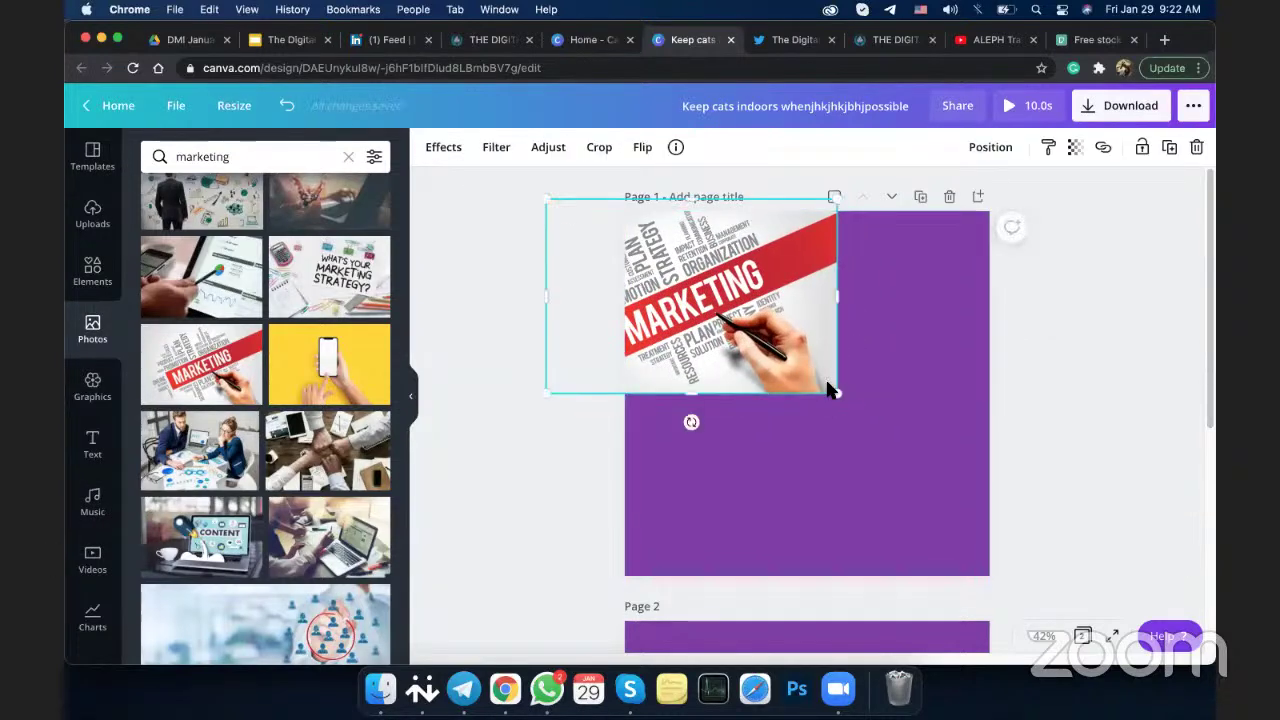
left_click_drag(837, 391, 1100, 572)
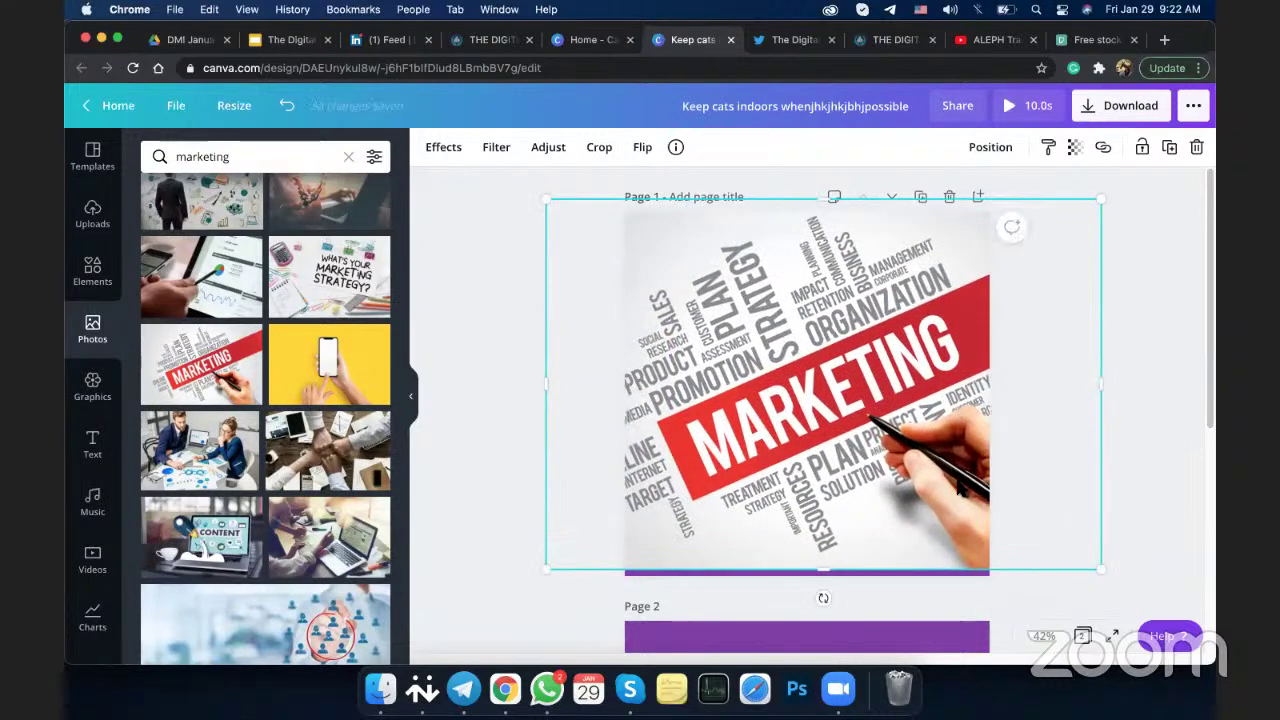
key("BackSpace")
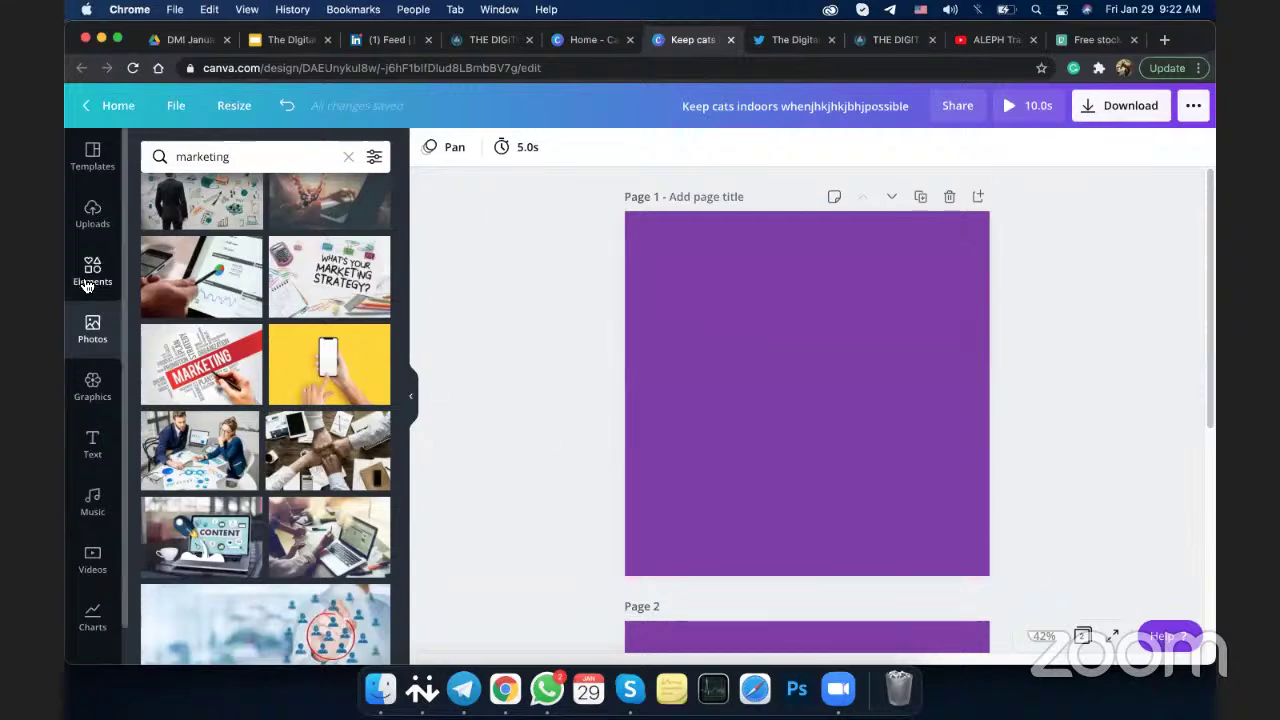
Add the free 11.0s Beach stock video of the shoreline to page 1 and enlarge it to fill the page
left_click(92, 560)
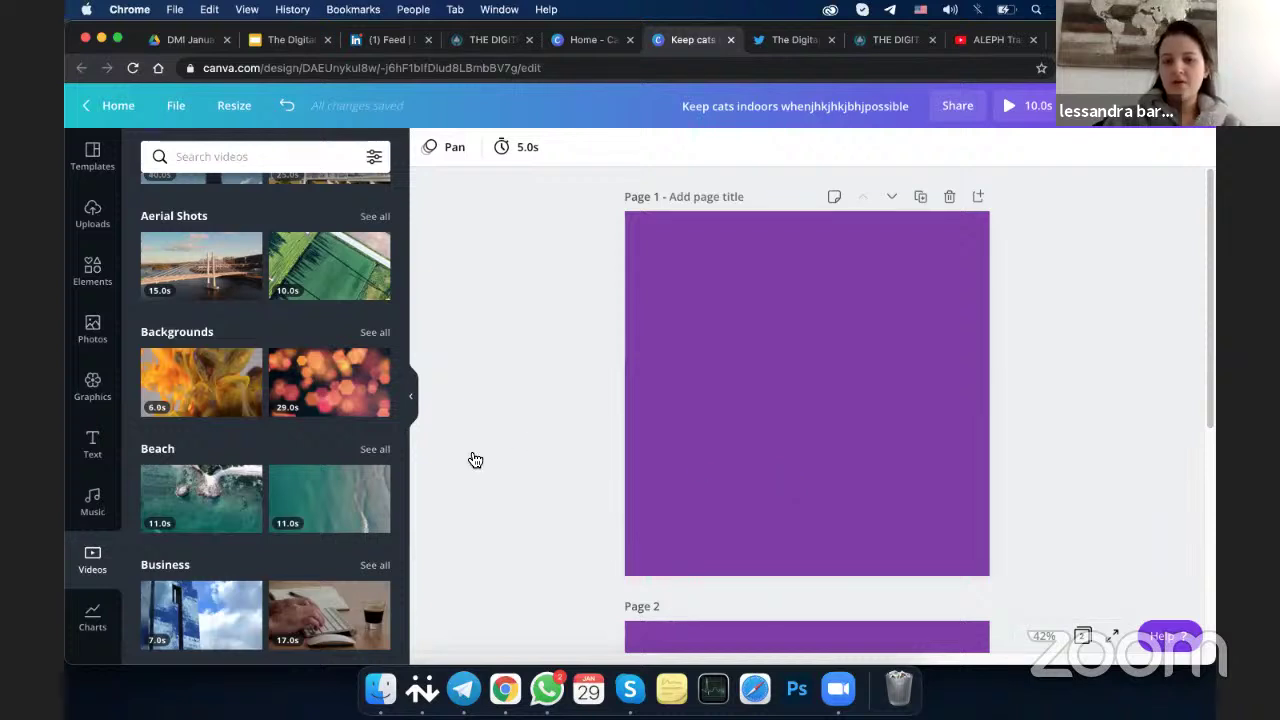
left_click(325, 486)
left_click_drag(661, 310, 483, 189)
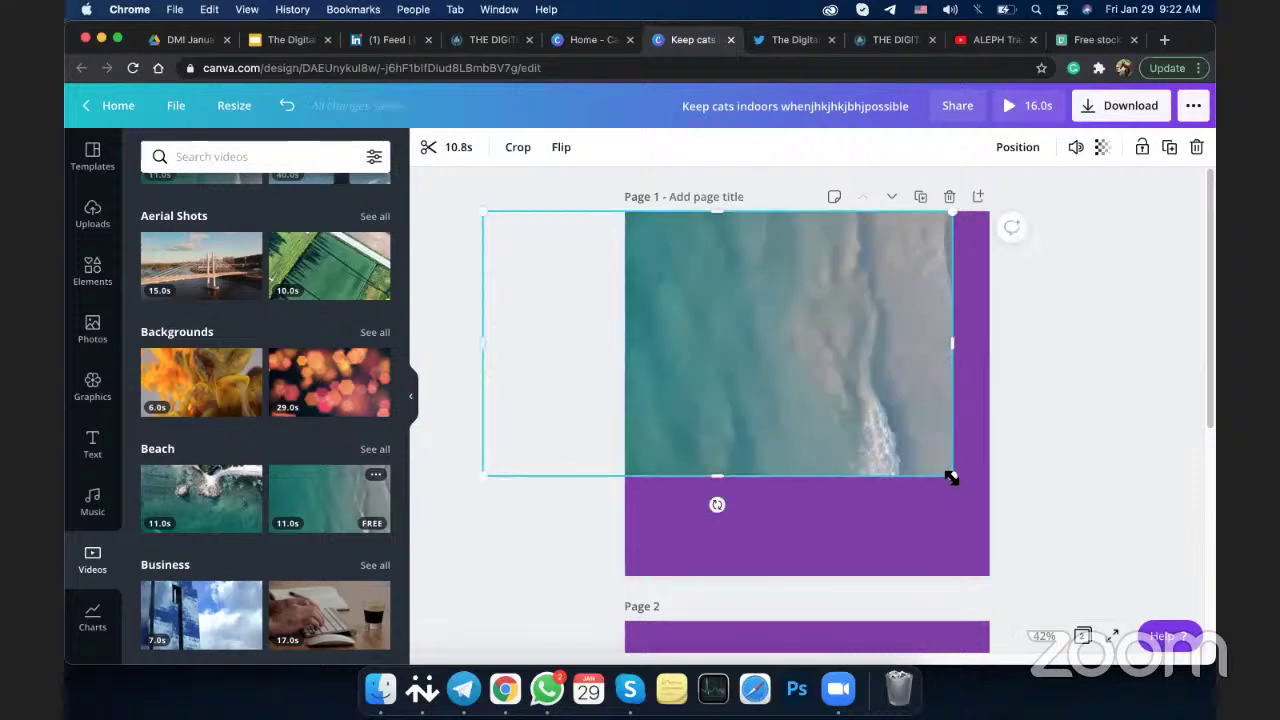
left_click_drag(951, 478, 1121, 597)
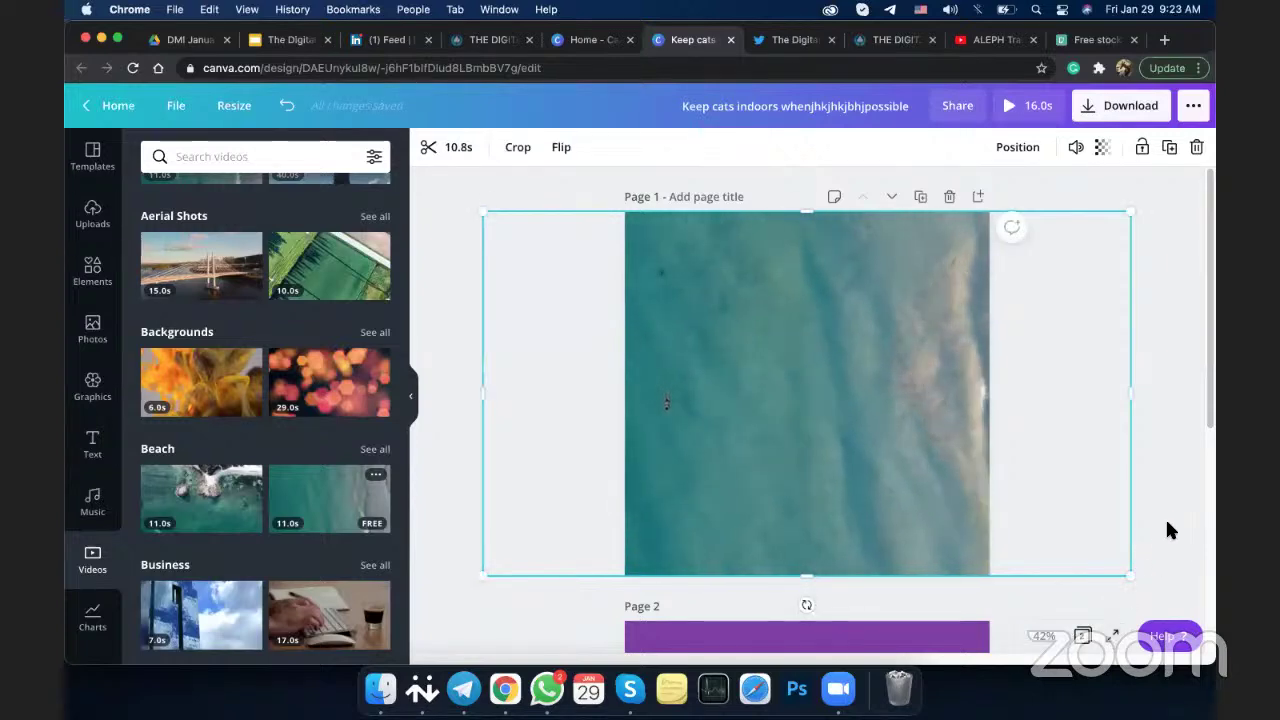
left_click(1166, 530)
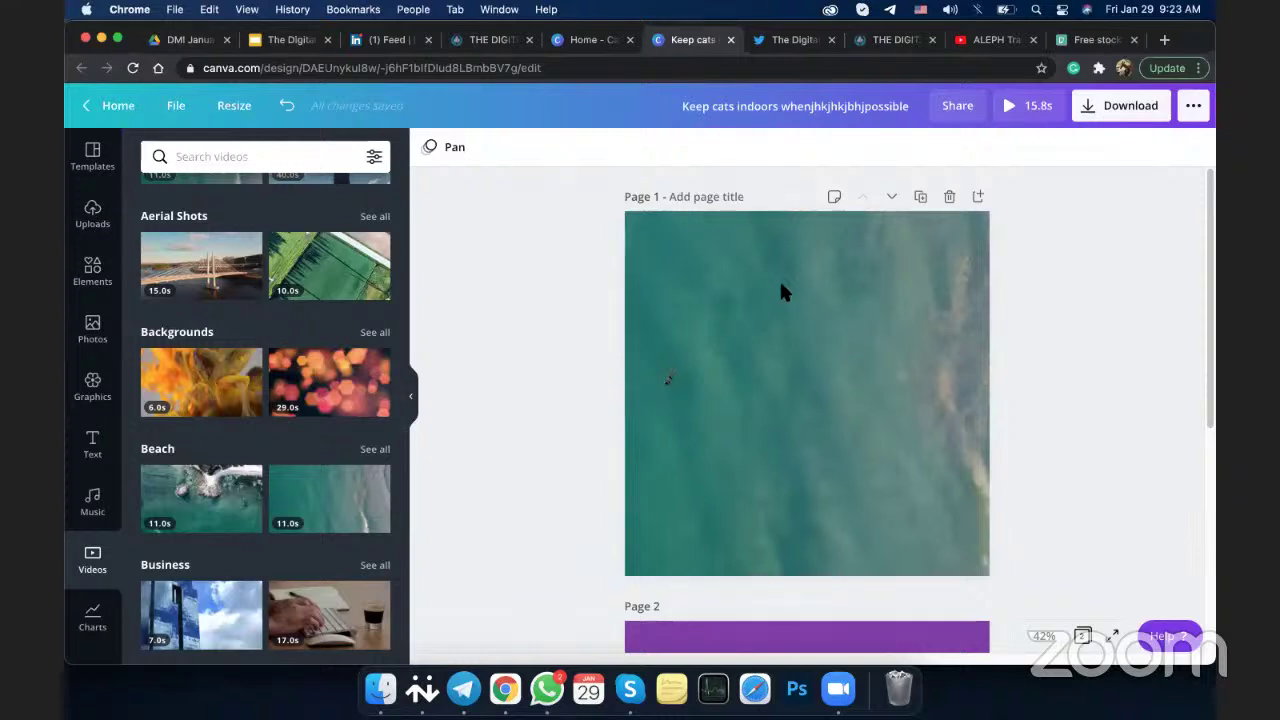
Add the uploaded Digital Marketing Institute logo to page 1, shrink it and place it in the page's lower-right corner
left_click(87, 229)
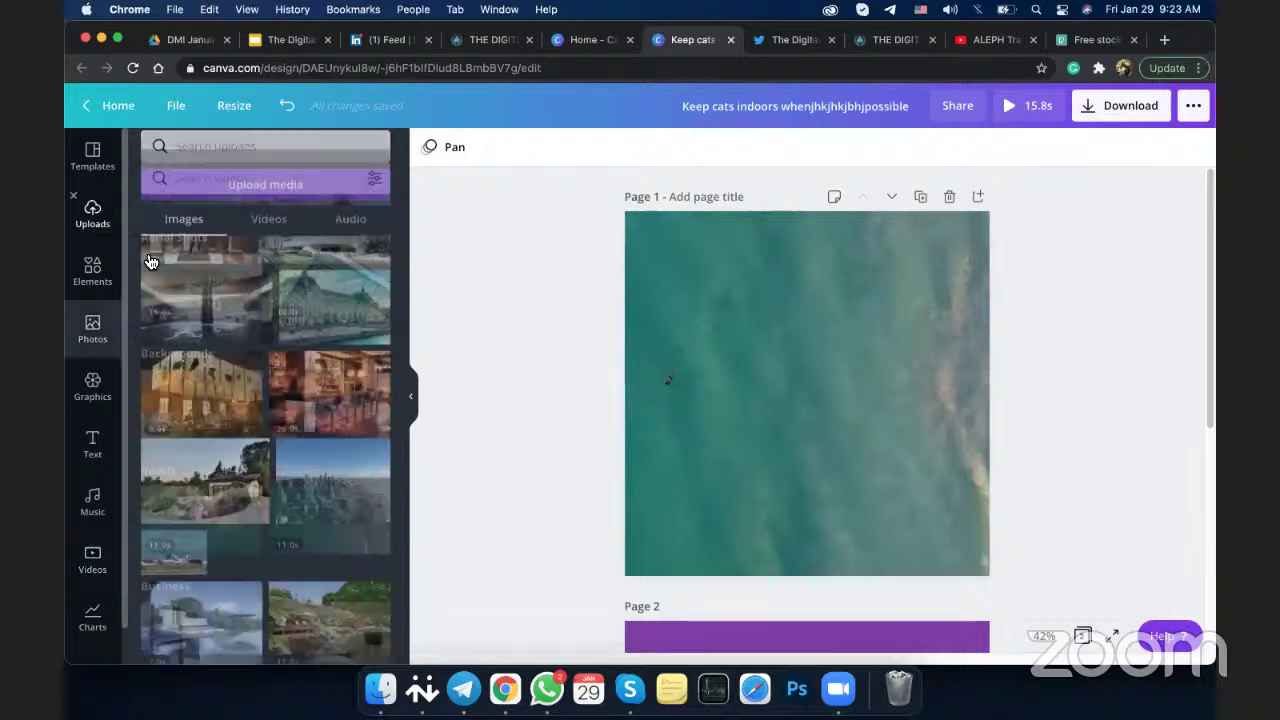
scroll(270, 470, "down", 10)
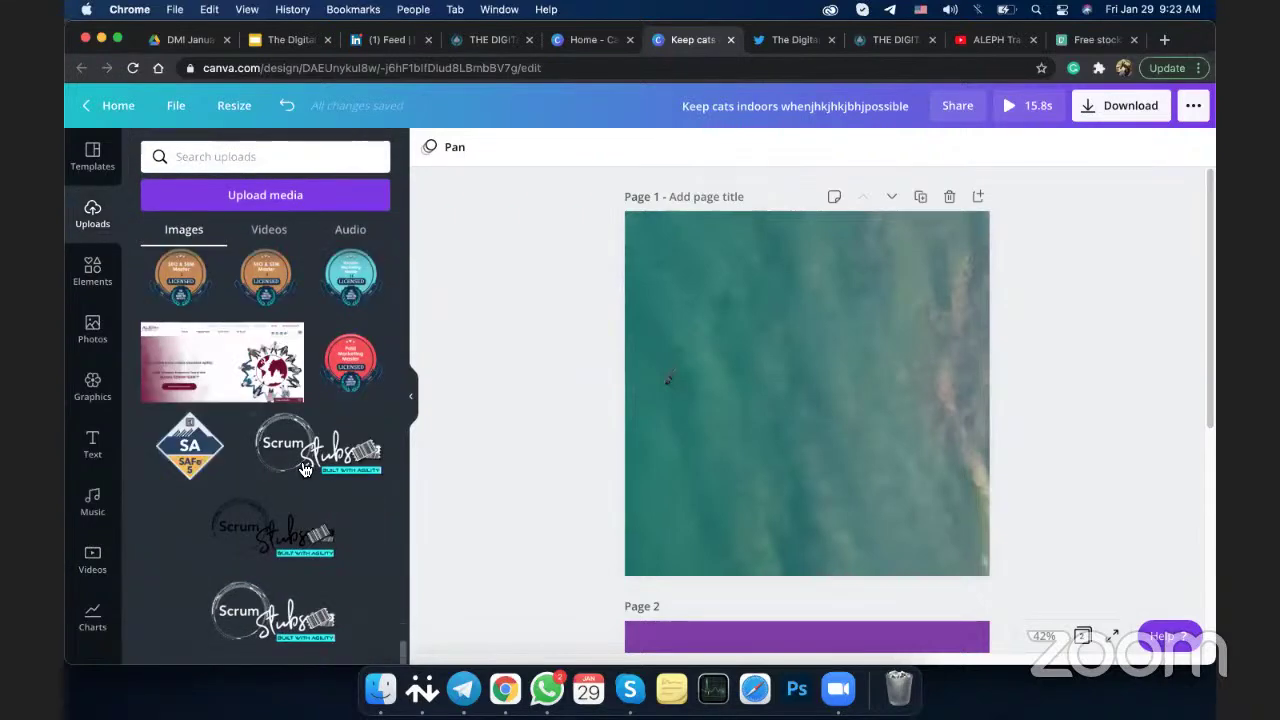
scroll(262, 430, "up", 6)
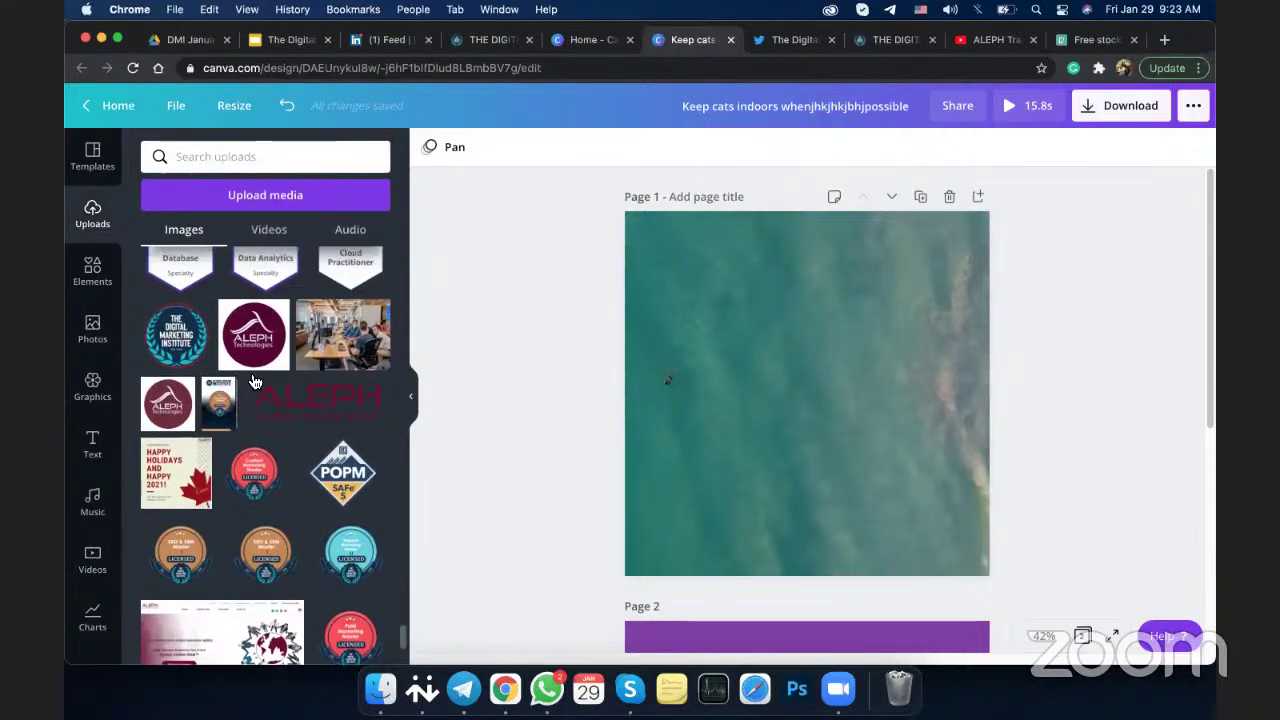
left_click(176, 335)
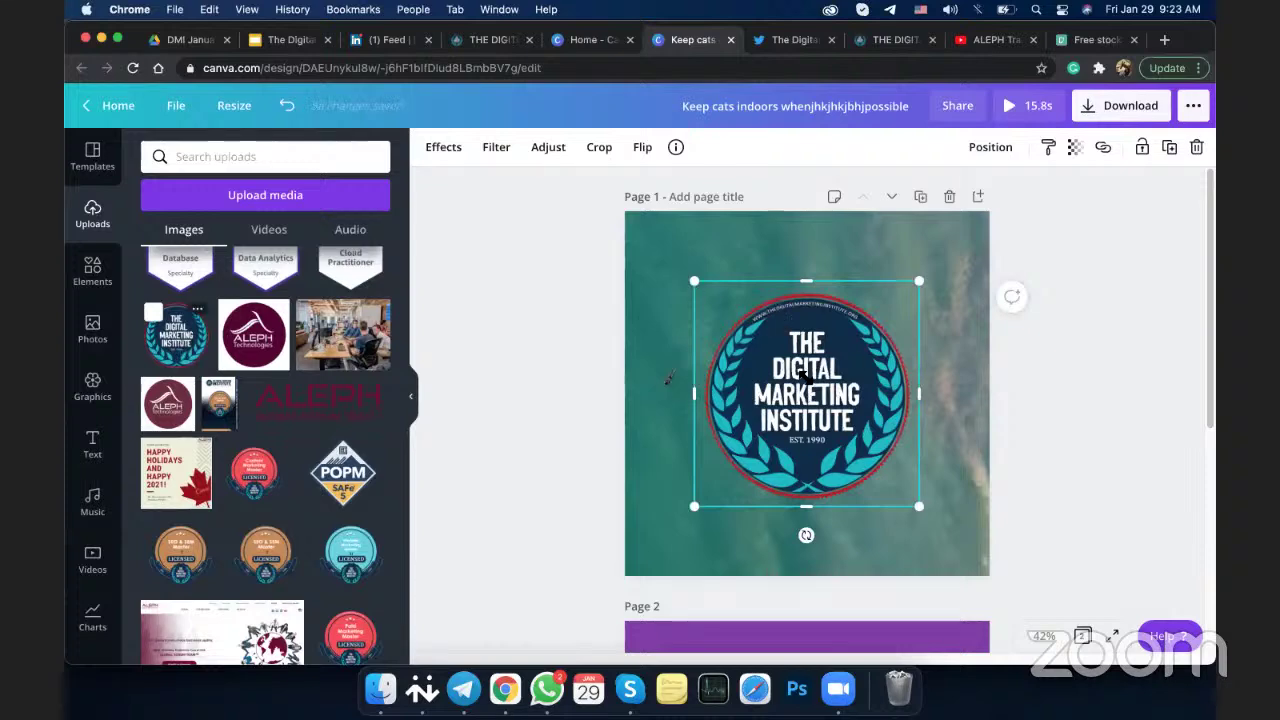
left_click_drag(832, 402, 829, 414)
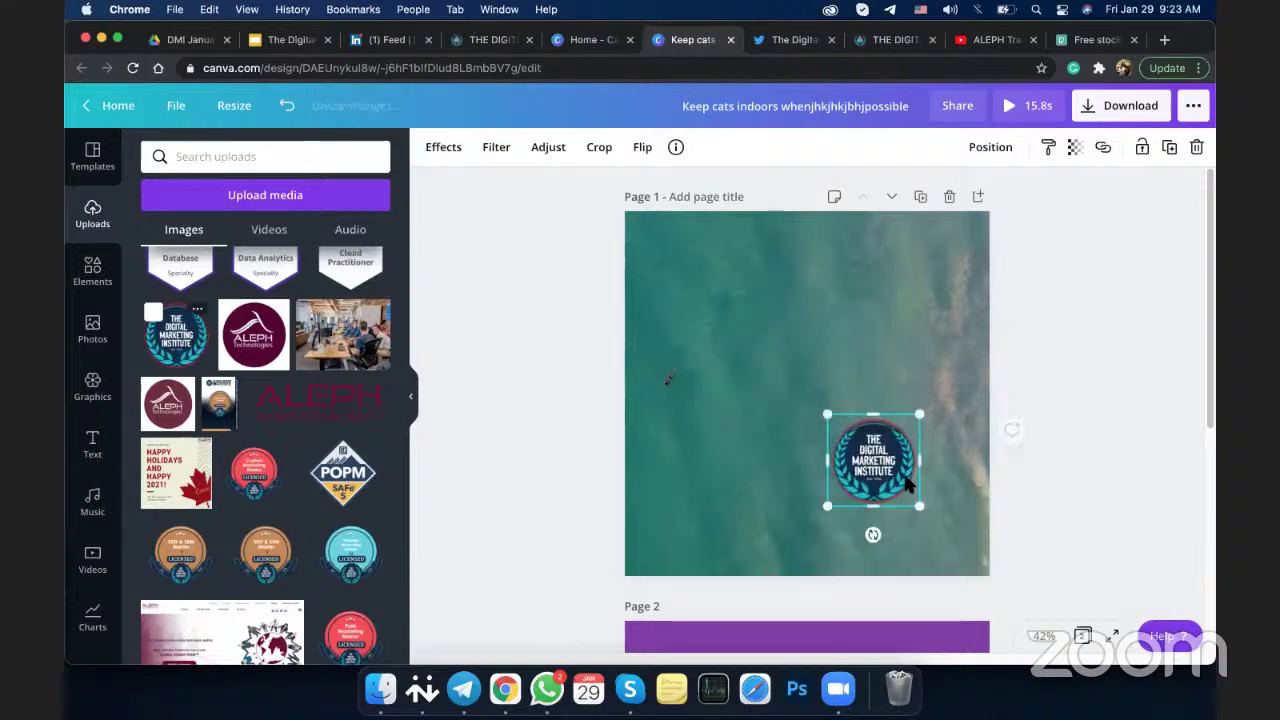
left_click_drag(876, 452, 932, 512)
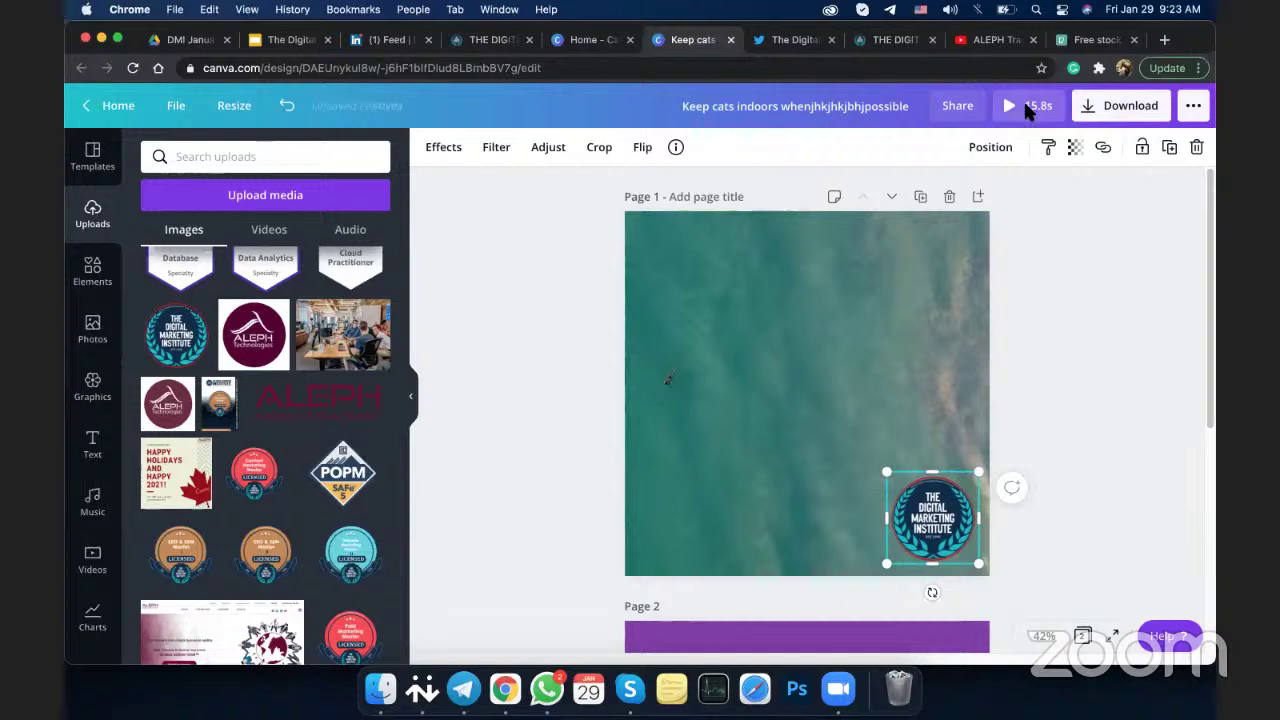
Preview the beach video page with the logo and return to the editor
left_click(1027, 108)
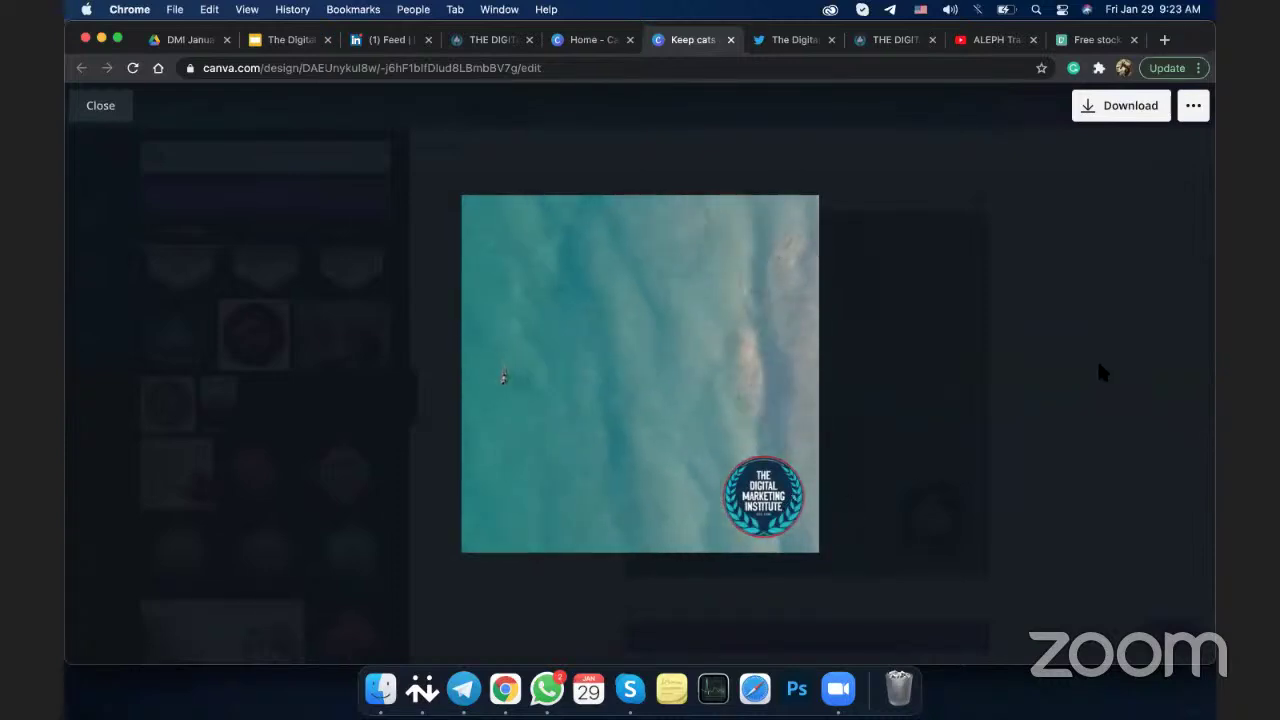
left_click(920, 355)
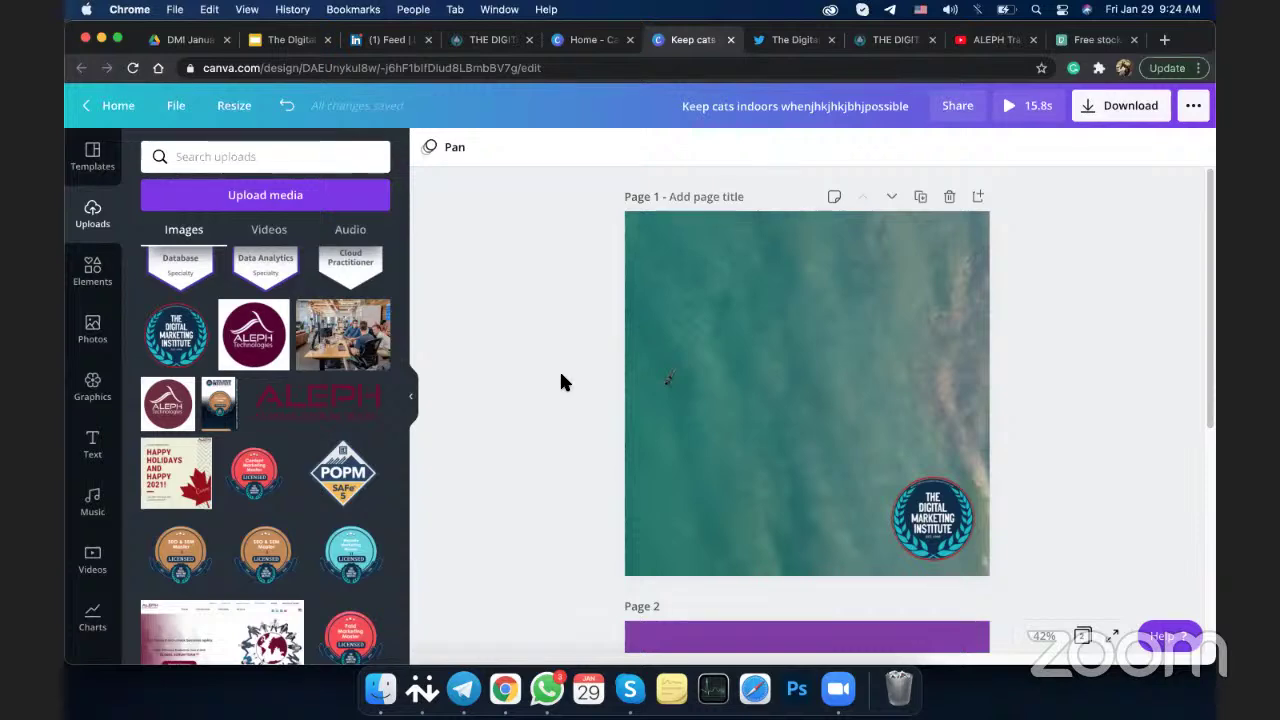
Switch to LinkedIn and go back from the hashtag feed to the posts of THE DIGITAL MARKETING INSTITUTE Nigeria
left_click(453, 40)
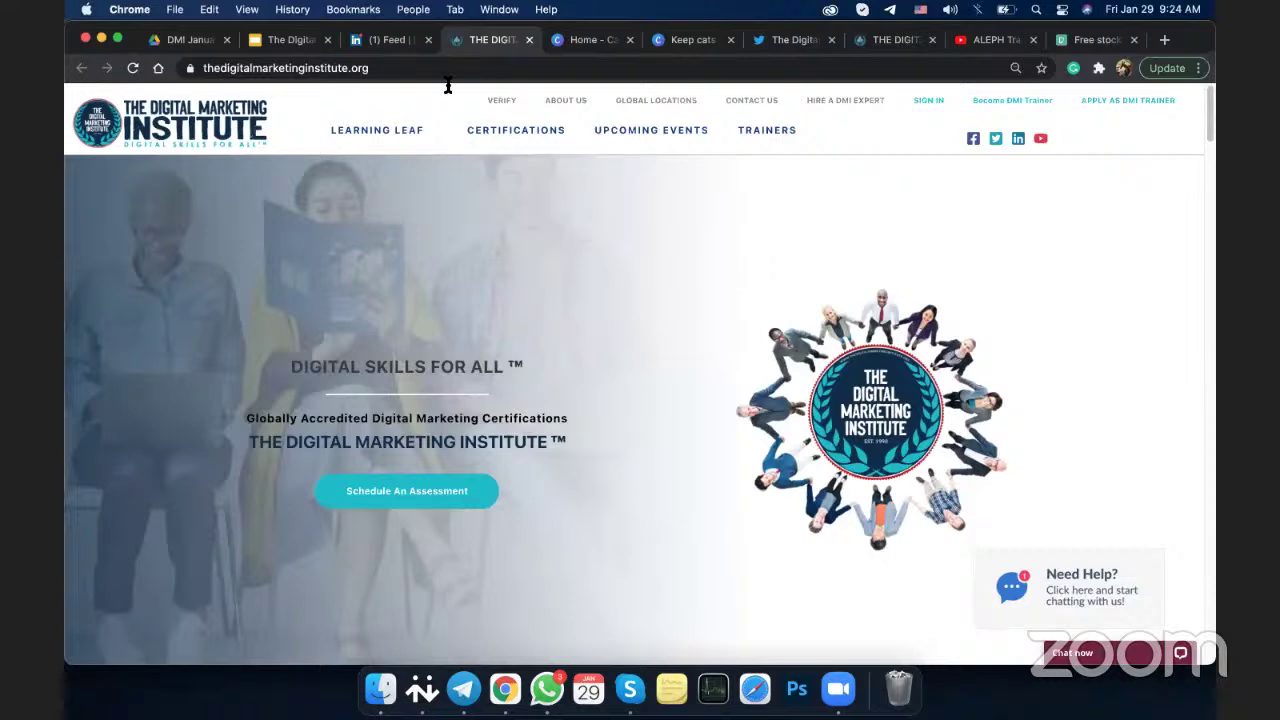
left_click(390, 40)
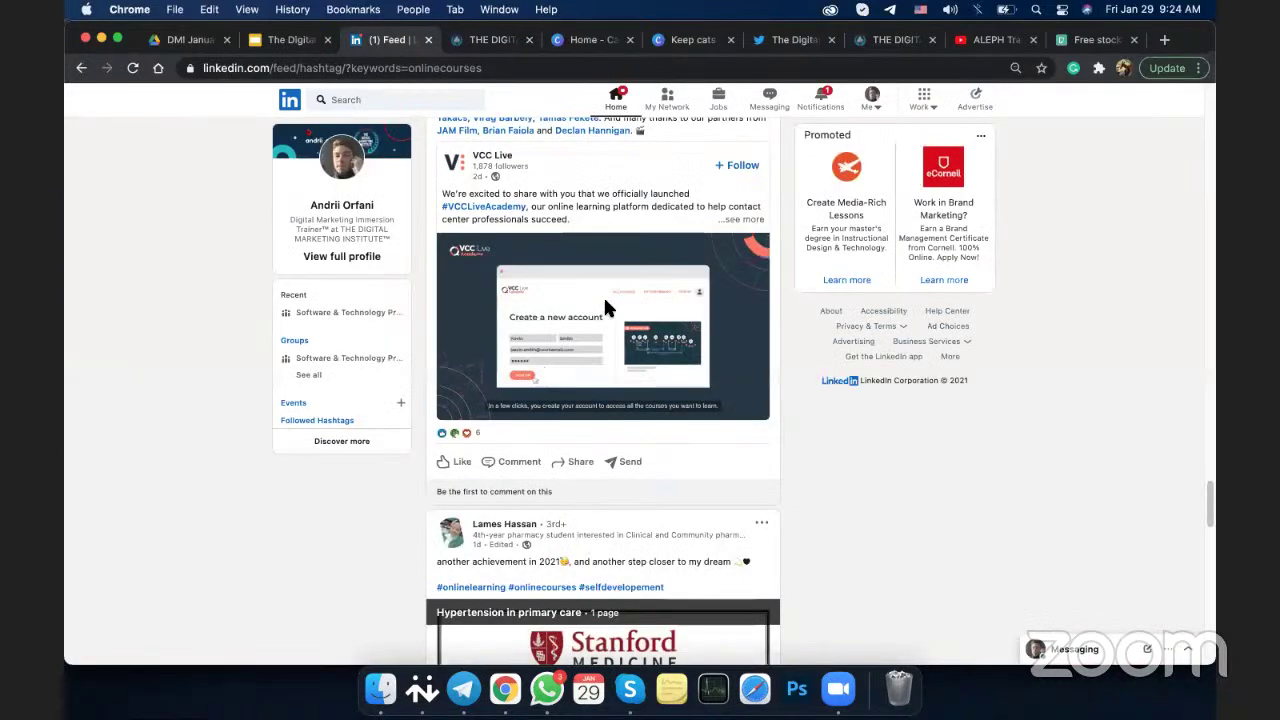
scroll(607, 307, "down", 3)
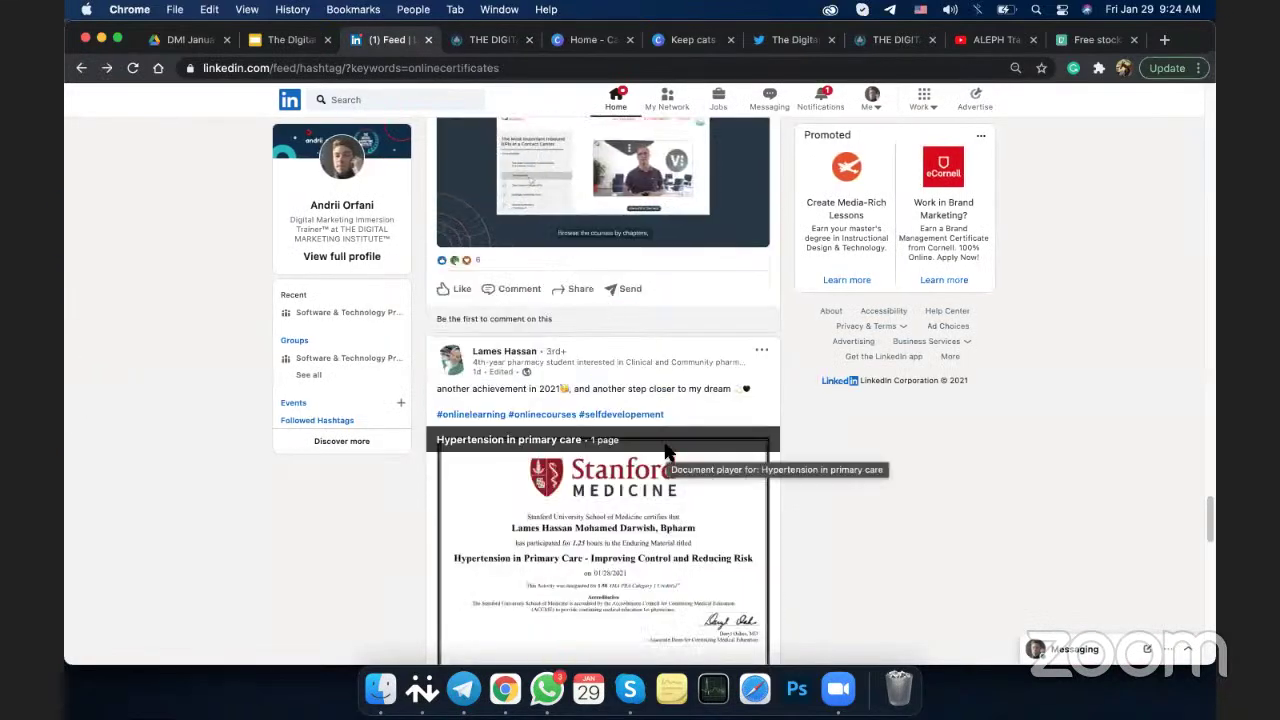
scroll(667, 450, "down", 5)
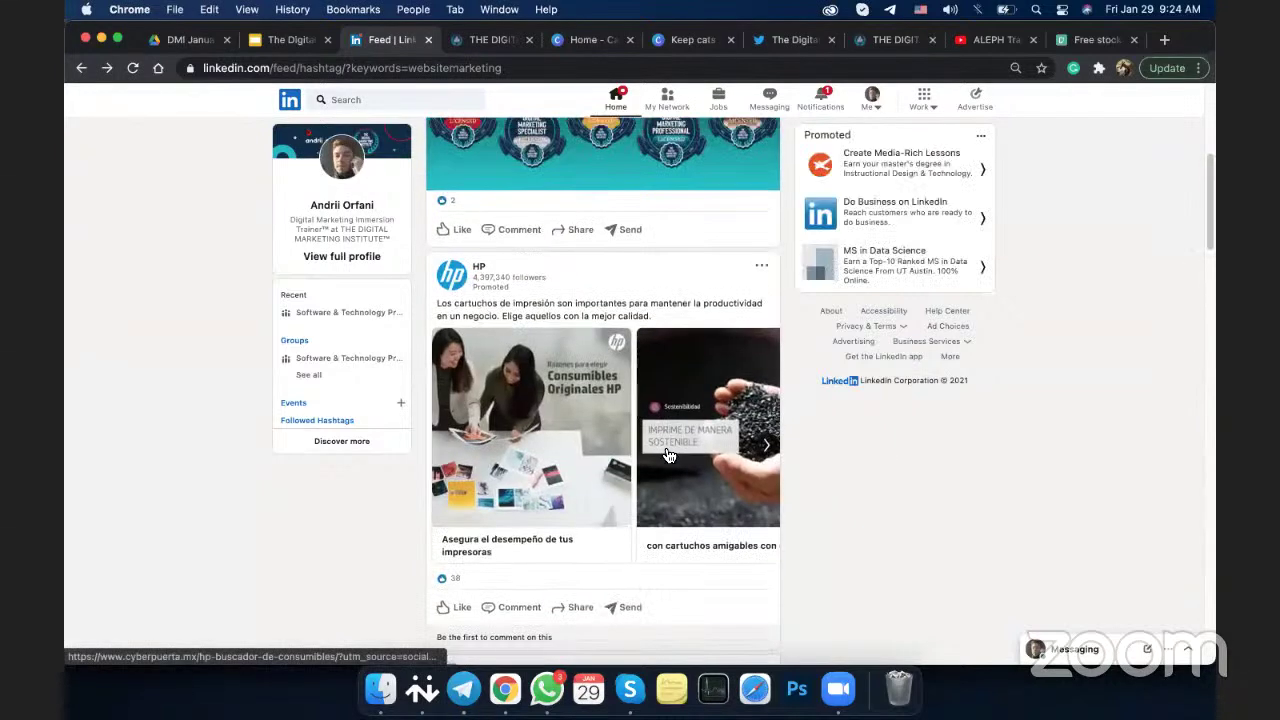
key("super+bracketleft")
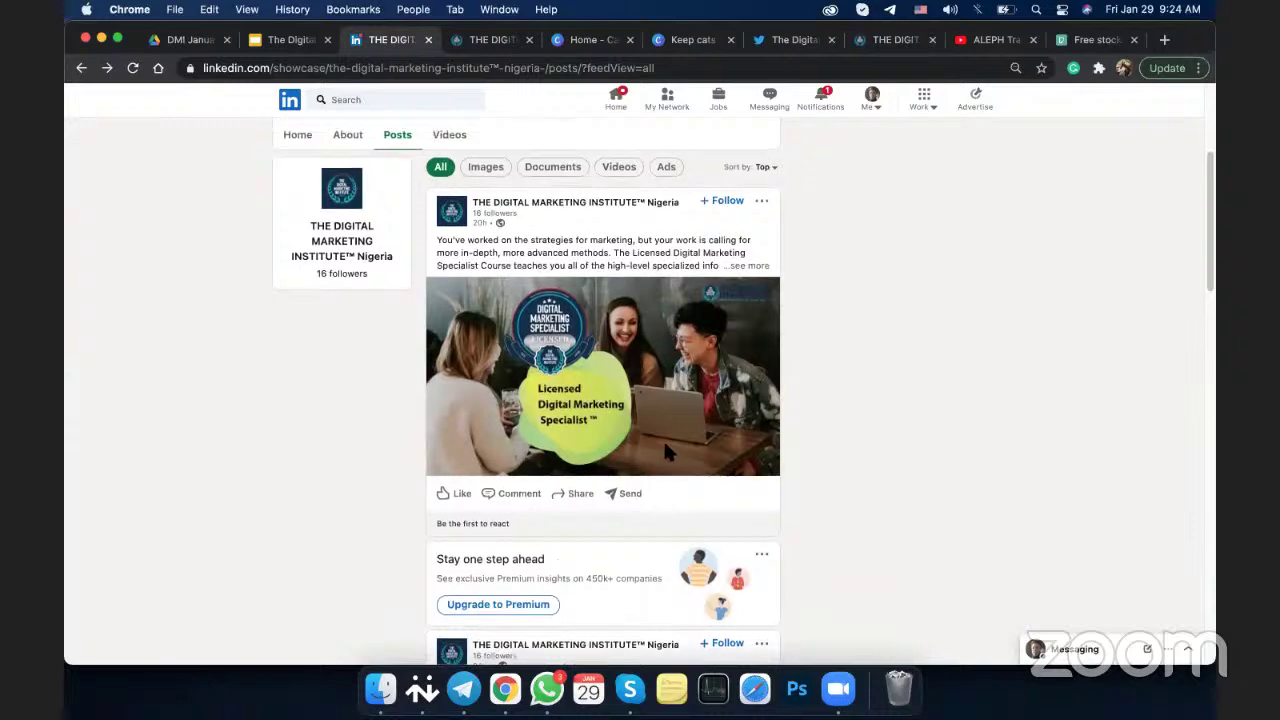
Look through the institute's image and video posts, including the "Become a SEO/SEM Master" graphic
scroll(669, 456, "down", 6)
scroll(669, 456, "down", 10)
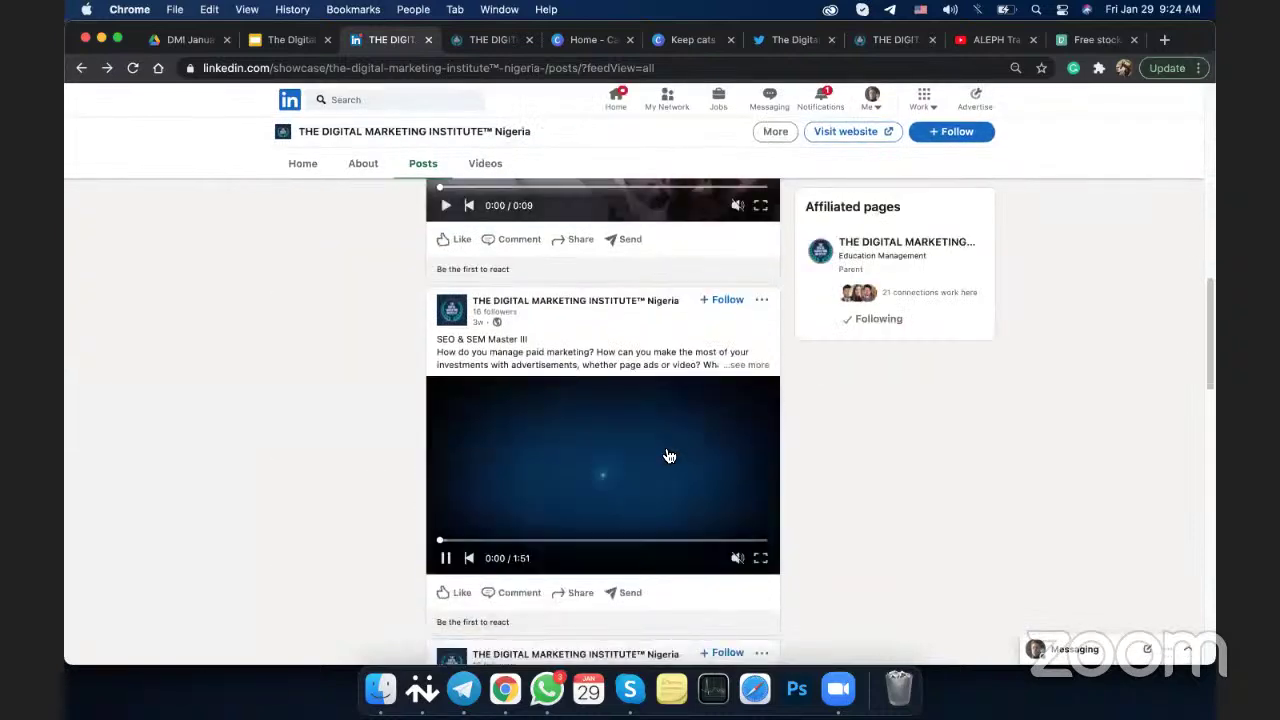
scroll(665, 447, "down", 5)
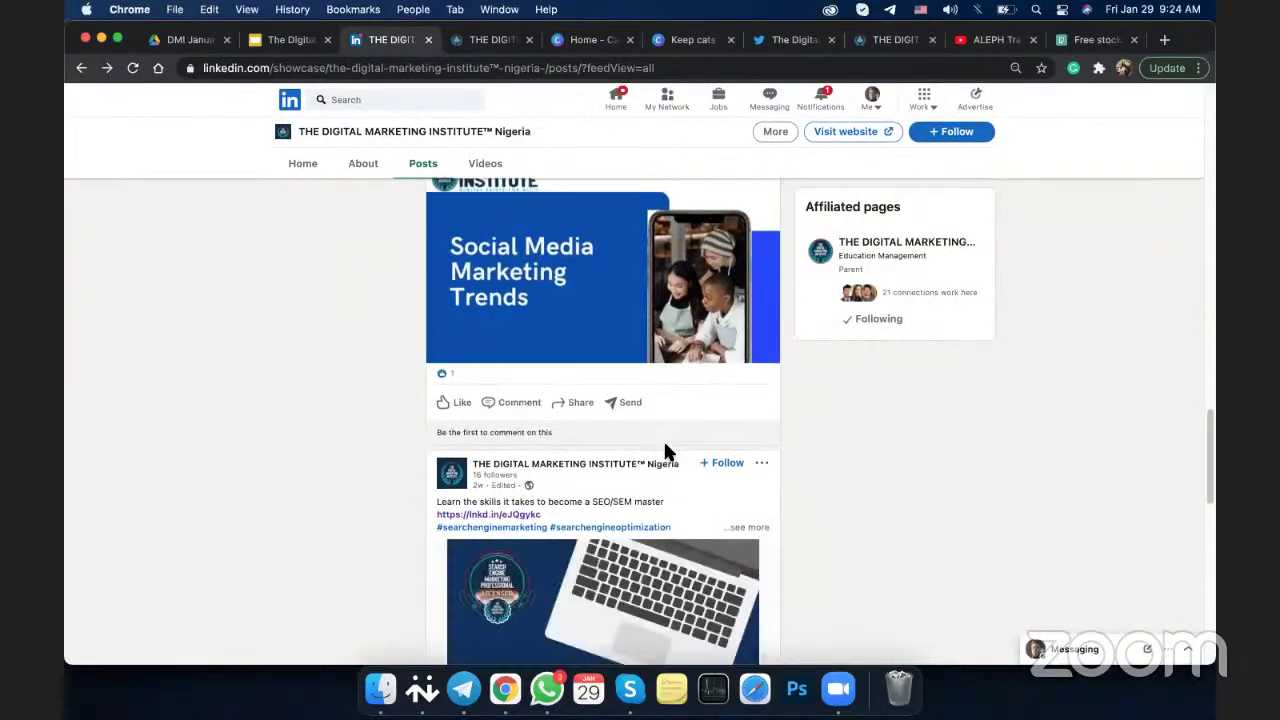
scroll(665, 447, "down", 2)
scroll(669, 456, "down", 2)
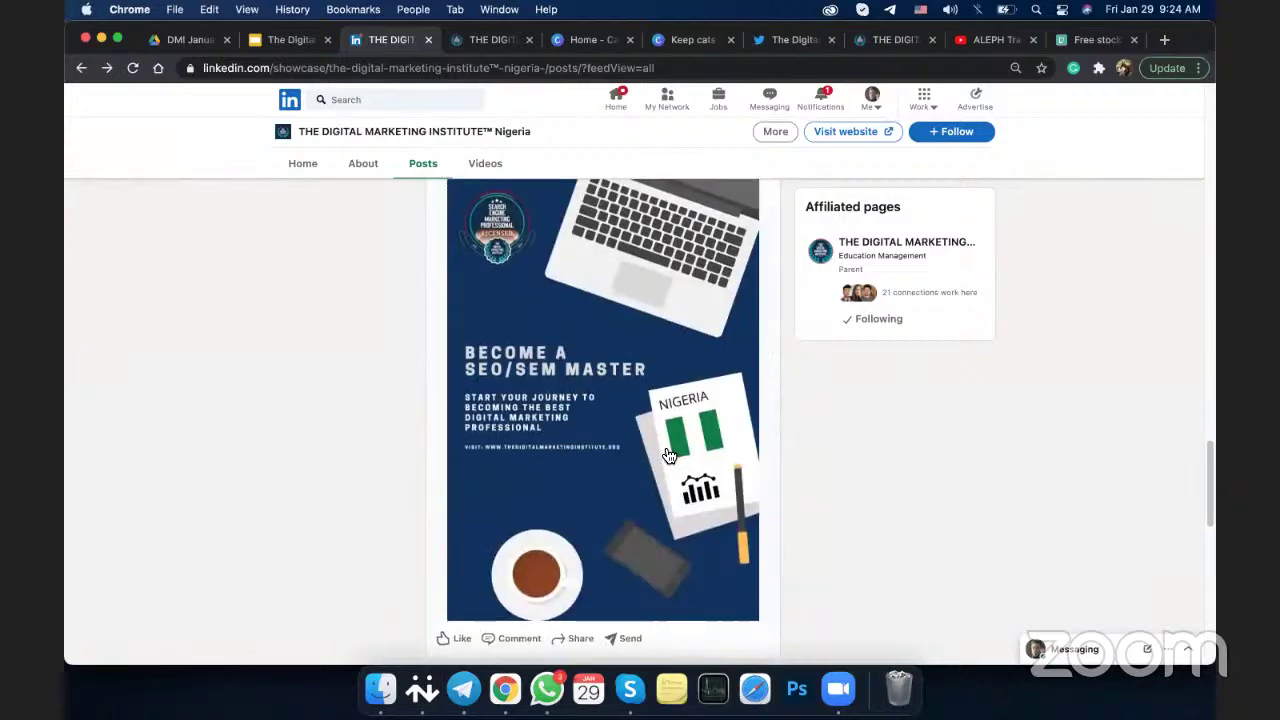
scroll(706, 398, "down", 8)
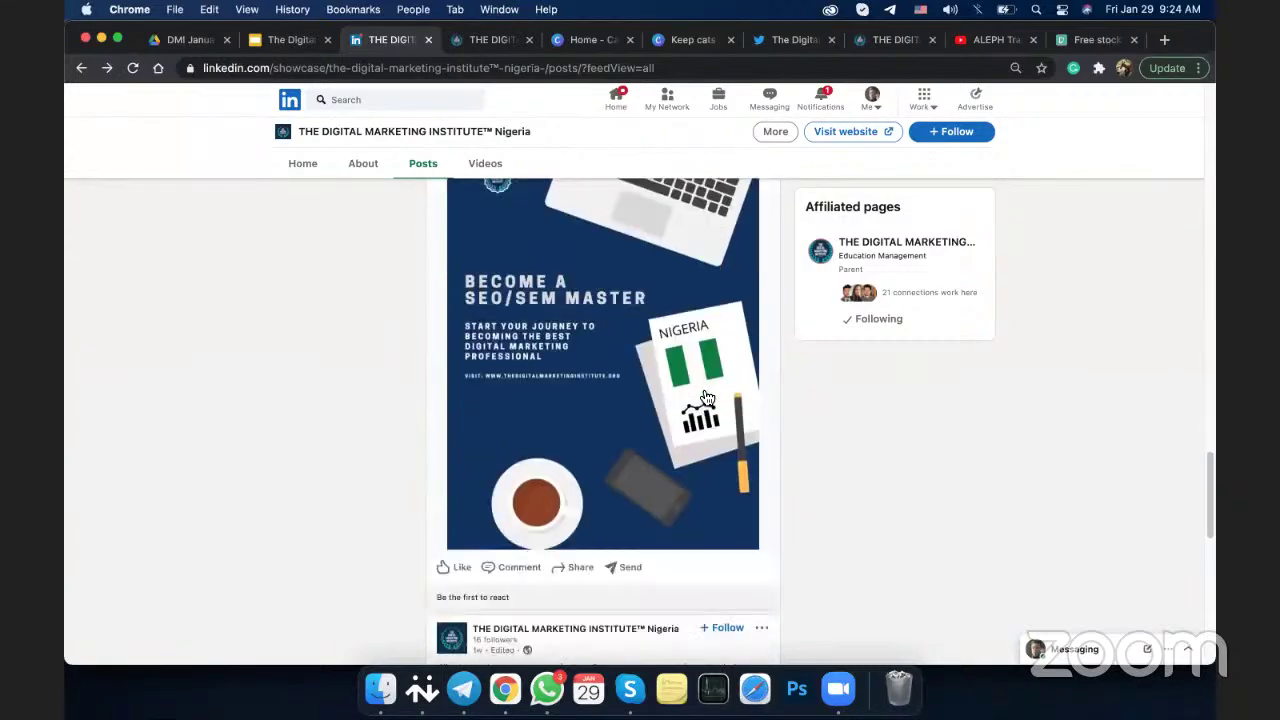
scroll(706, 398, "up", 3)
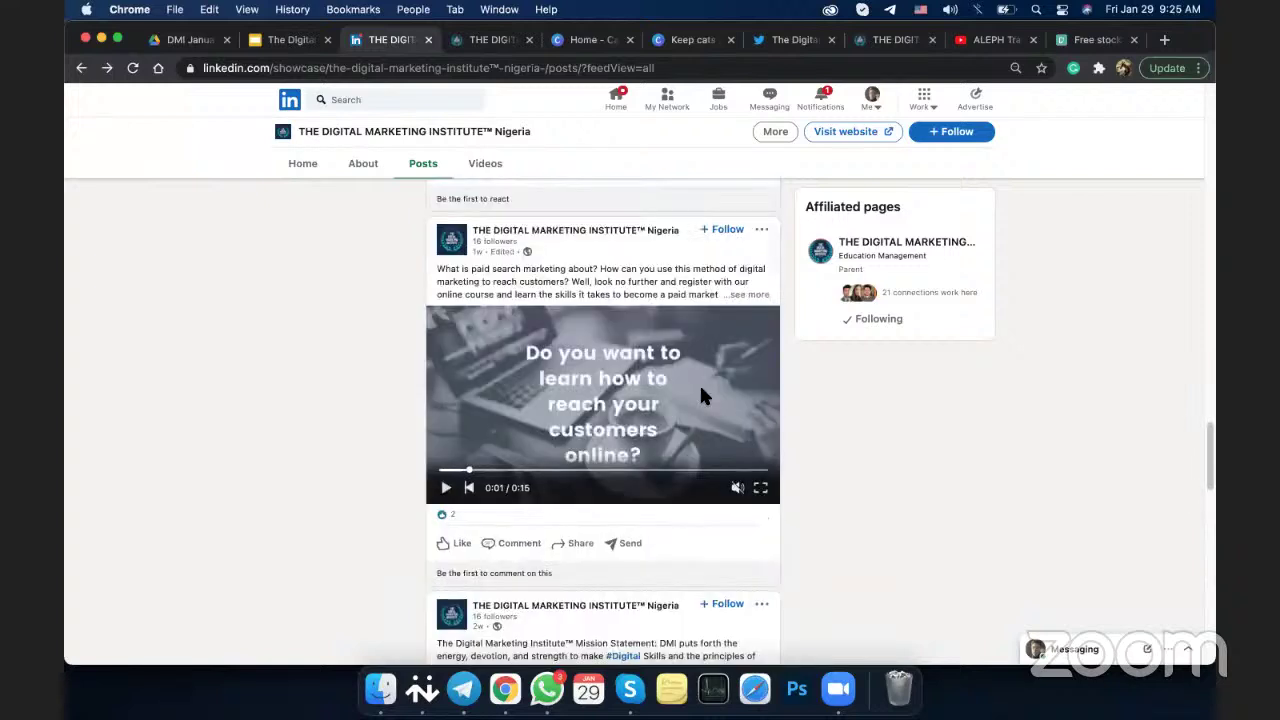
Play the video in the paid search marketing post and open the post's comment box
left_click(446, 490)
left_click(446, 489)
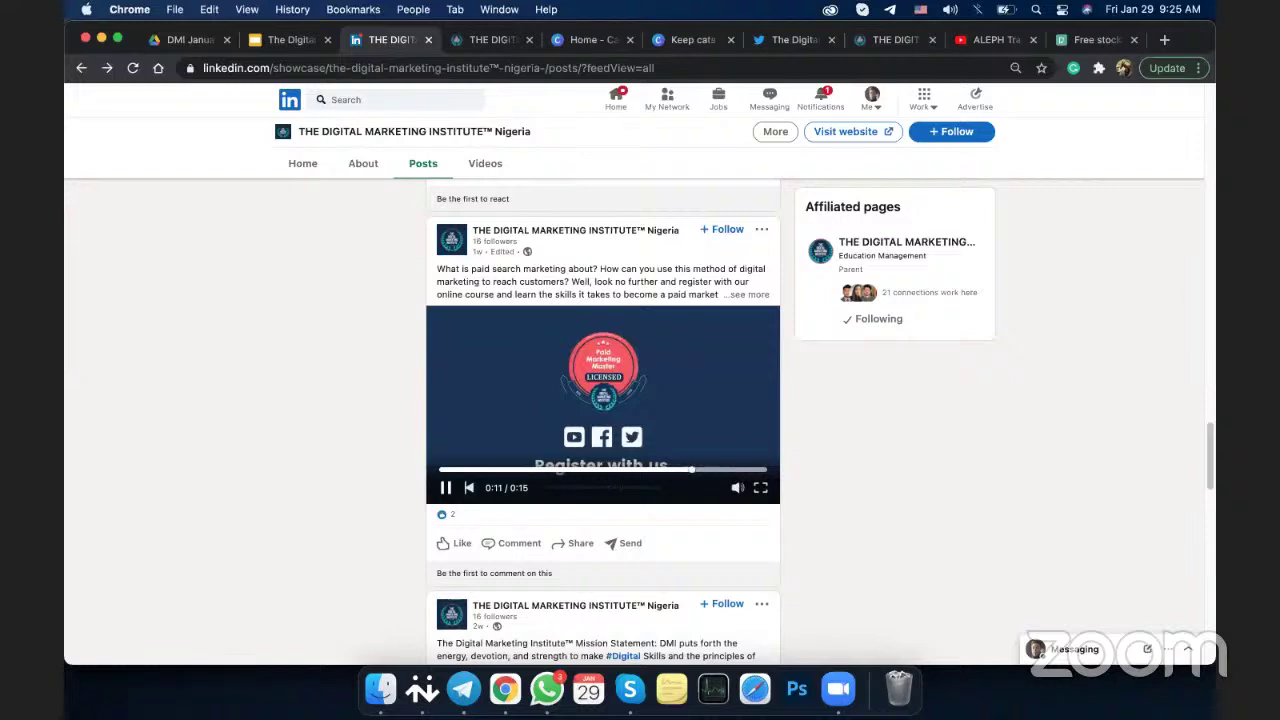
left_click(519, 543)
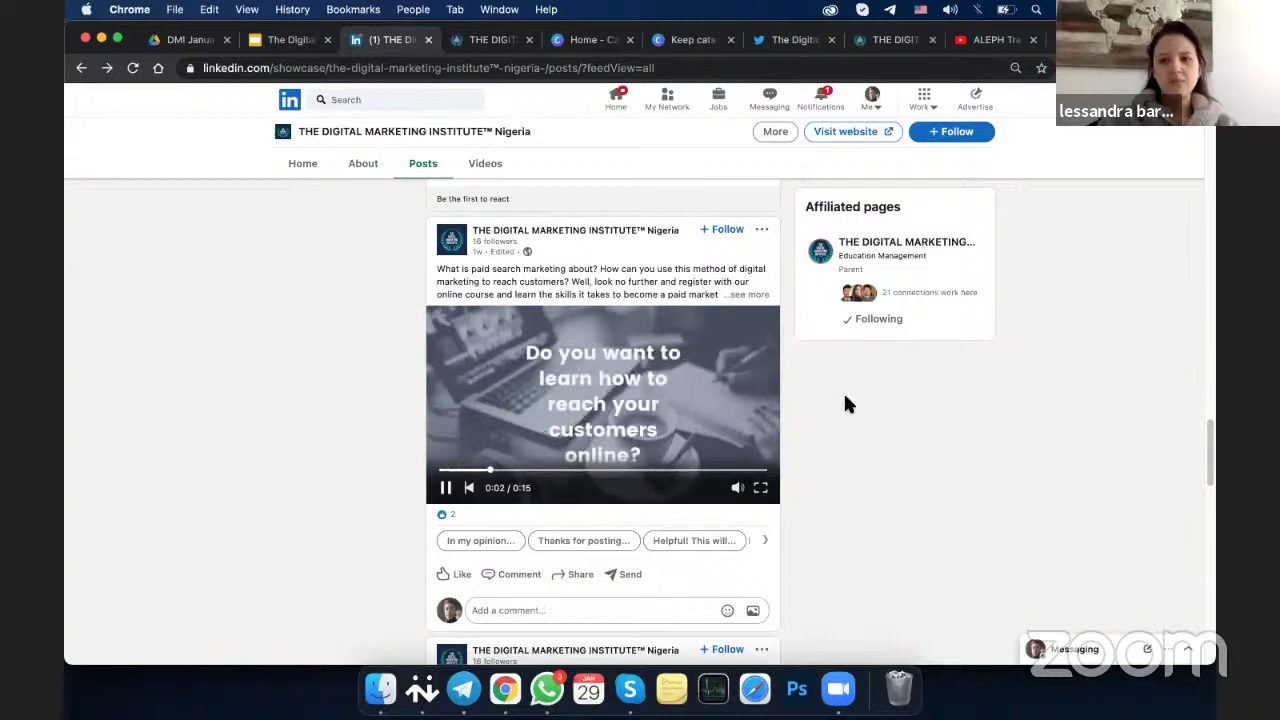
Examine more of the institute's posts further down the page as examples of social media graphics and videos
scroll(845, 404, "down", 5)
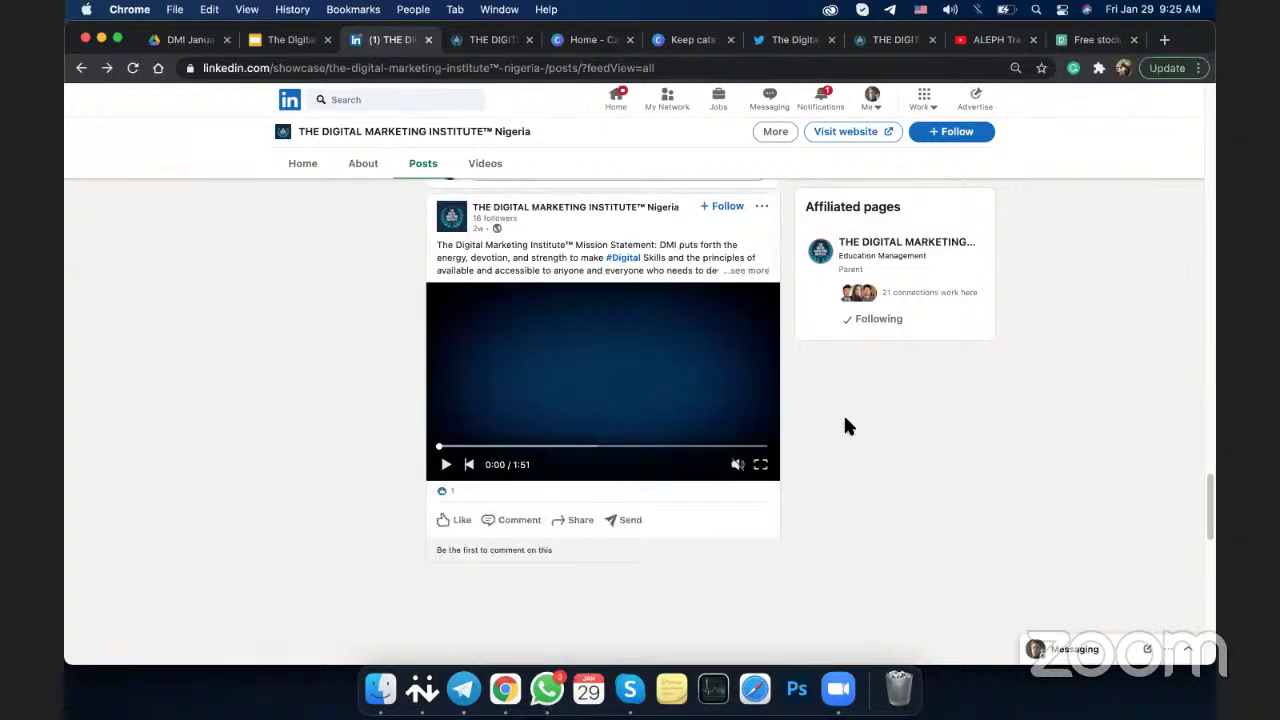
scroll(845, 427, "down", 5)
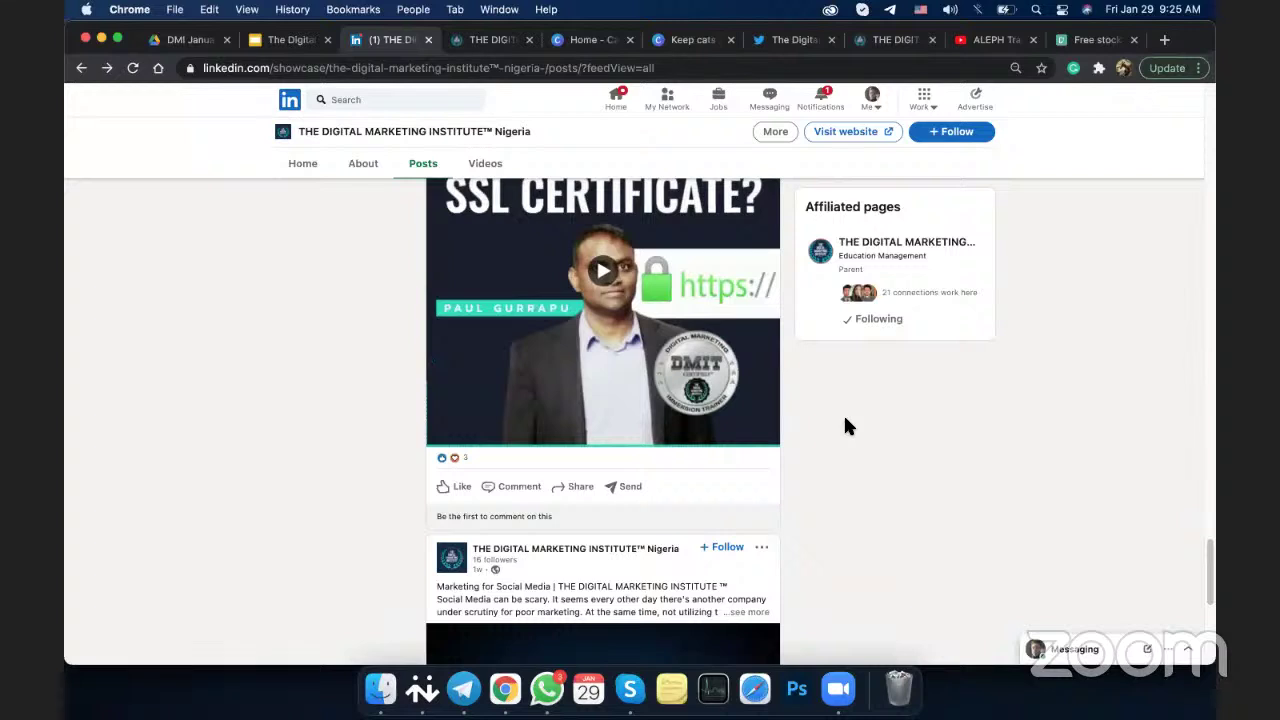
scroll(845, 427, "down", 3)
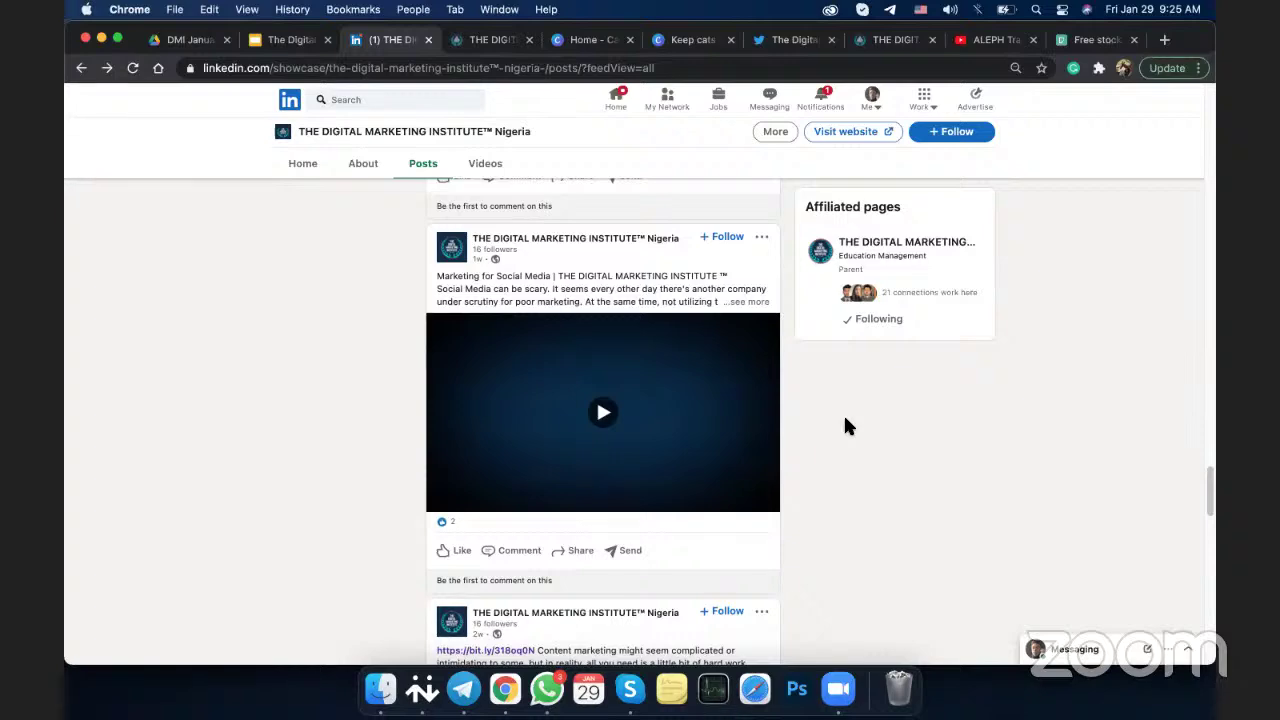
scroll(845, 427, "down", 10)
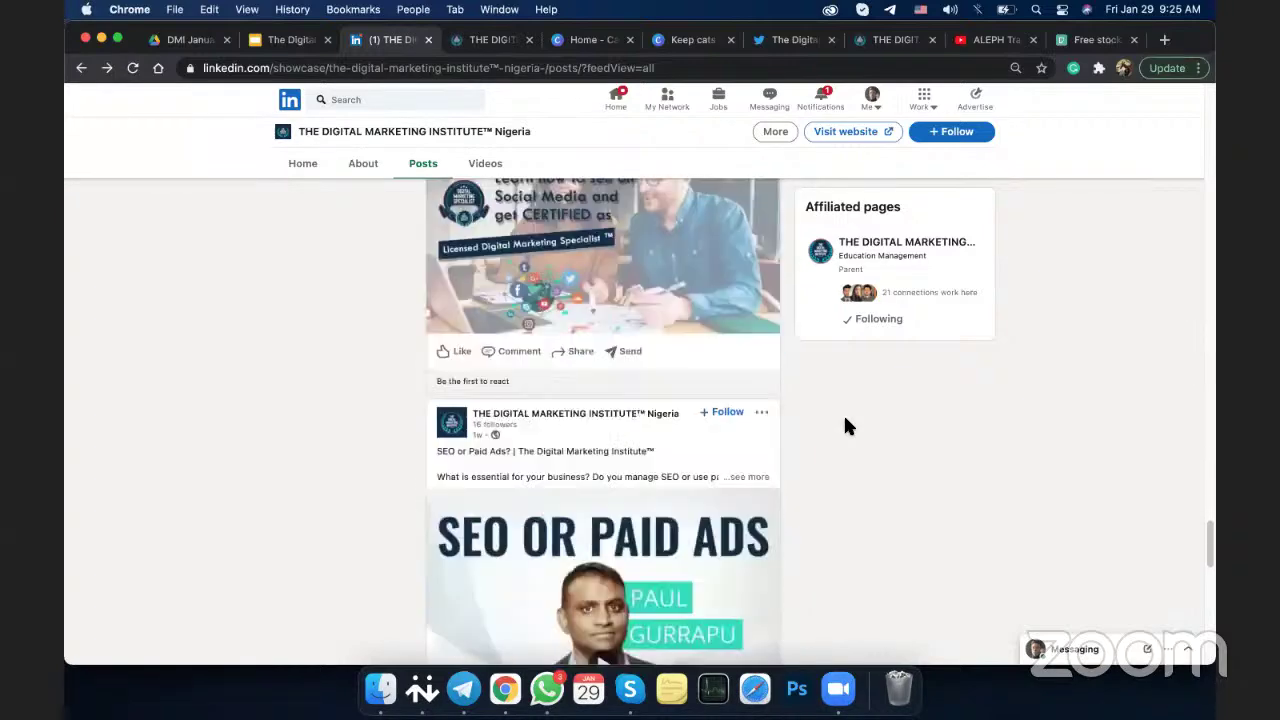
scroll(845, 427, "down", 6)
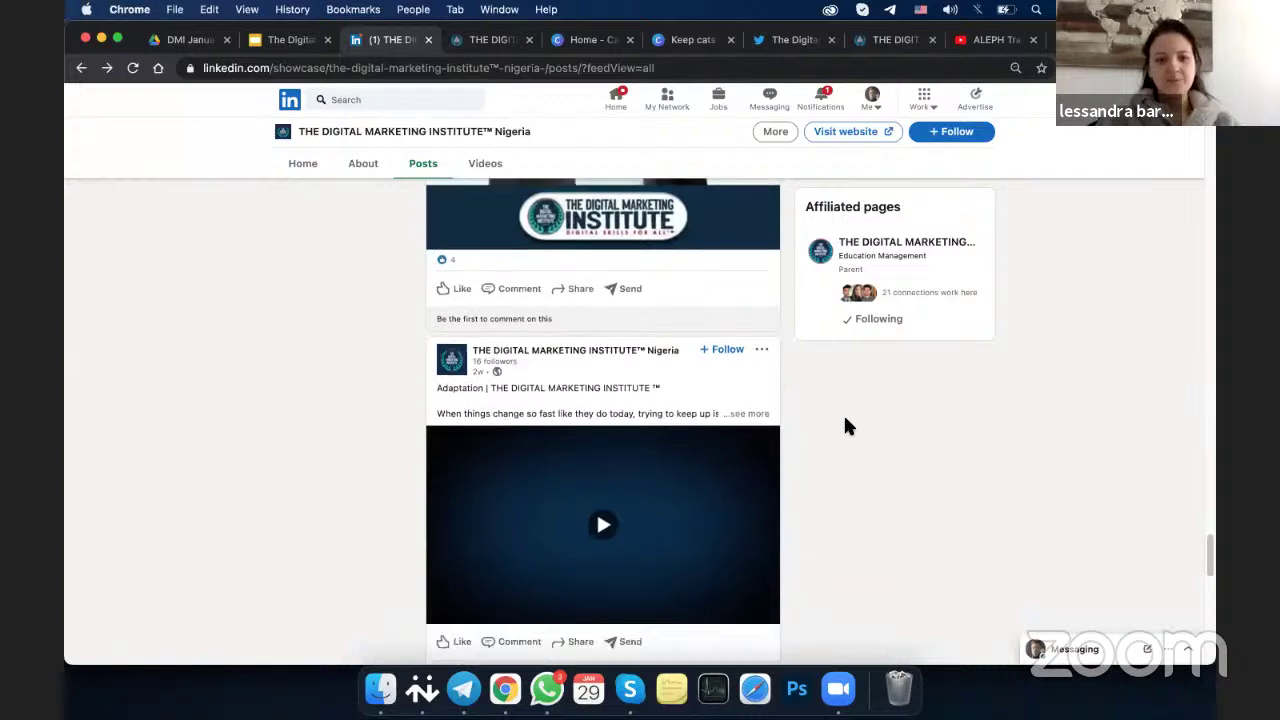
Examine the institute's older LinkedIn image and video posts further down the page
scroll(845, 427, "down", 3)
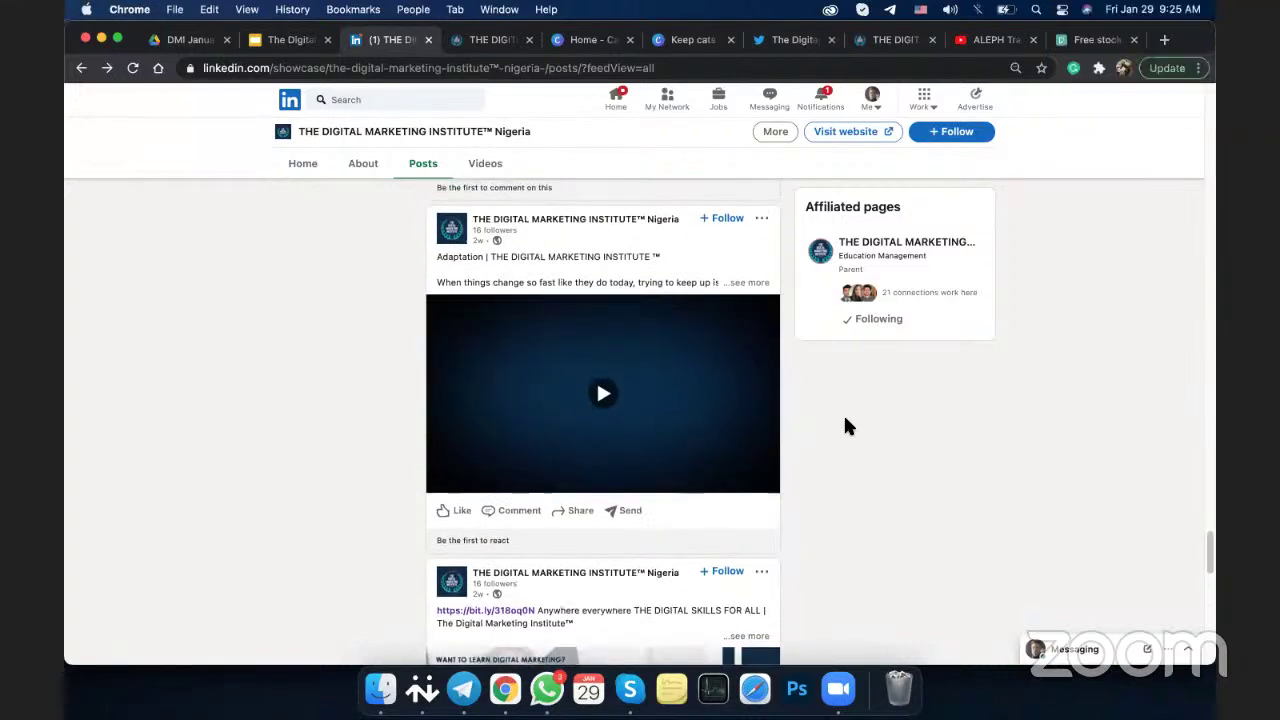
scroll(845, 427, "down", 10)
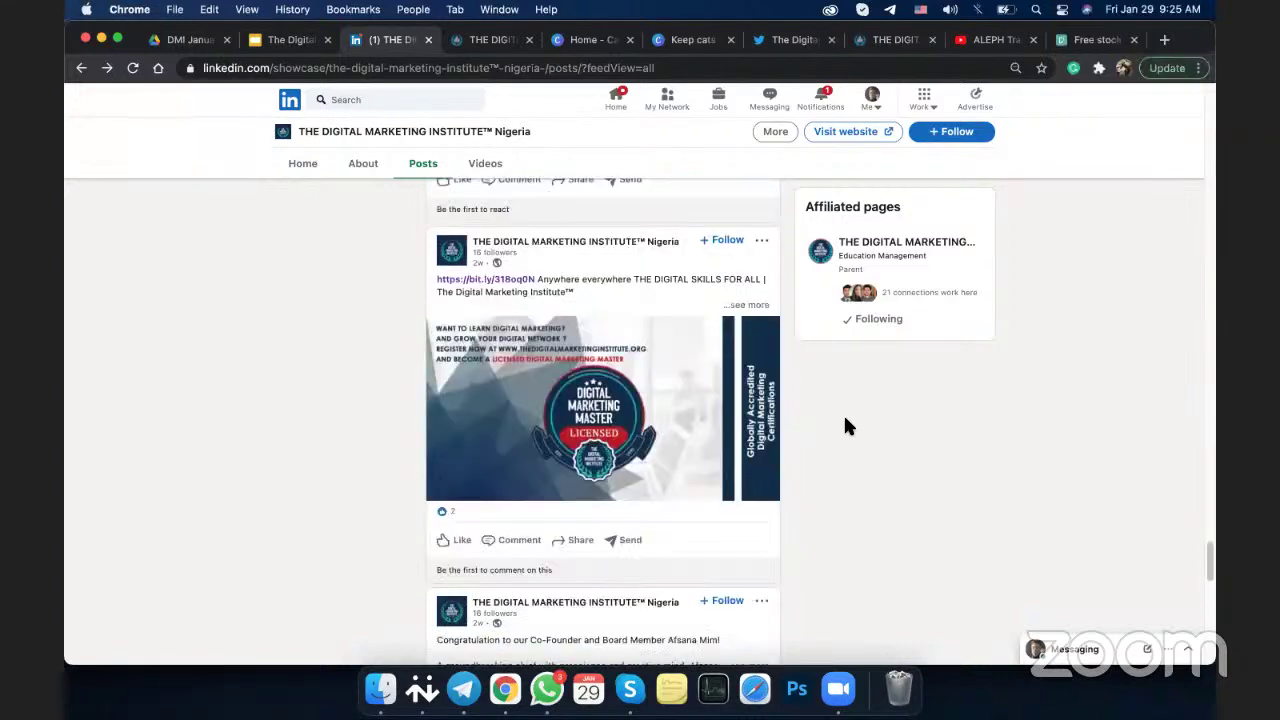
scroll(845, 434, "down", 7)
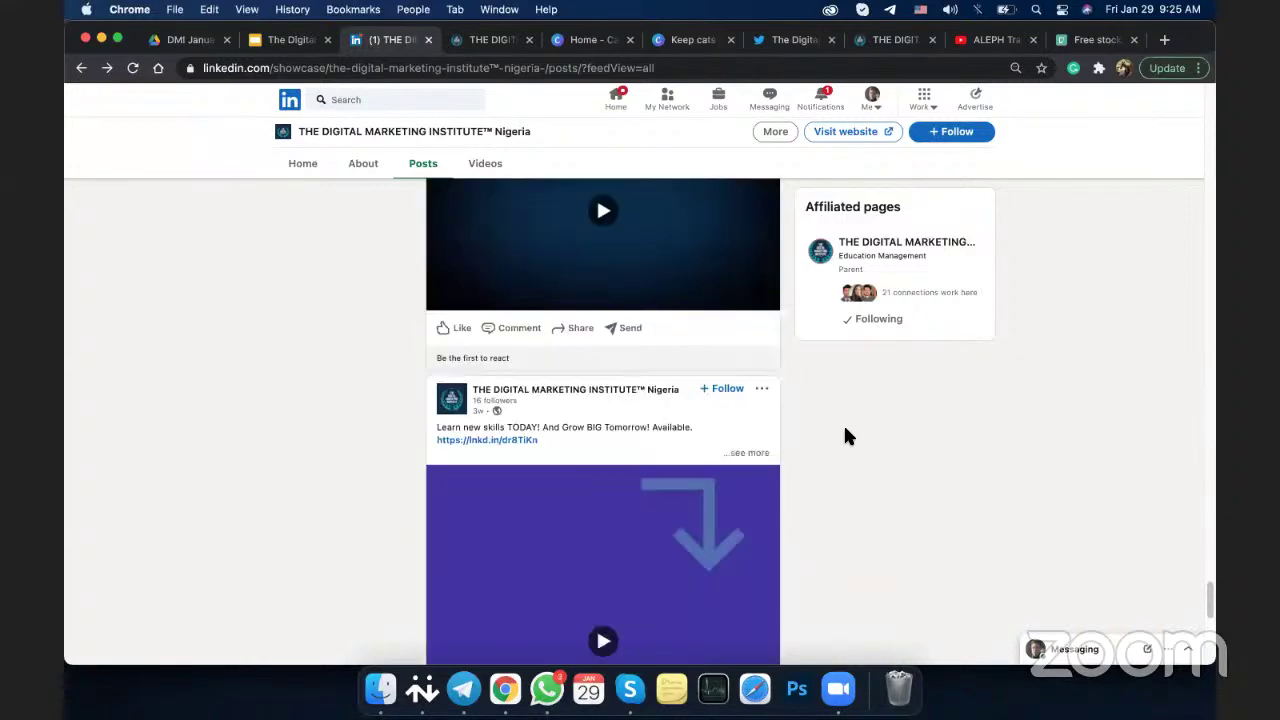
scroll(845, 436, "down", 3)
scroll(845, 437, "down", 10)
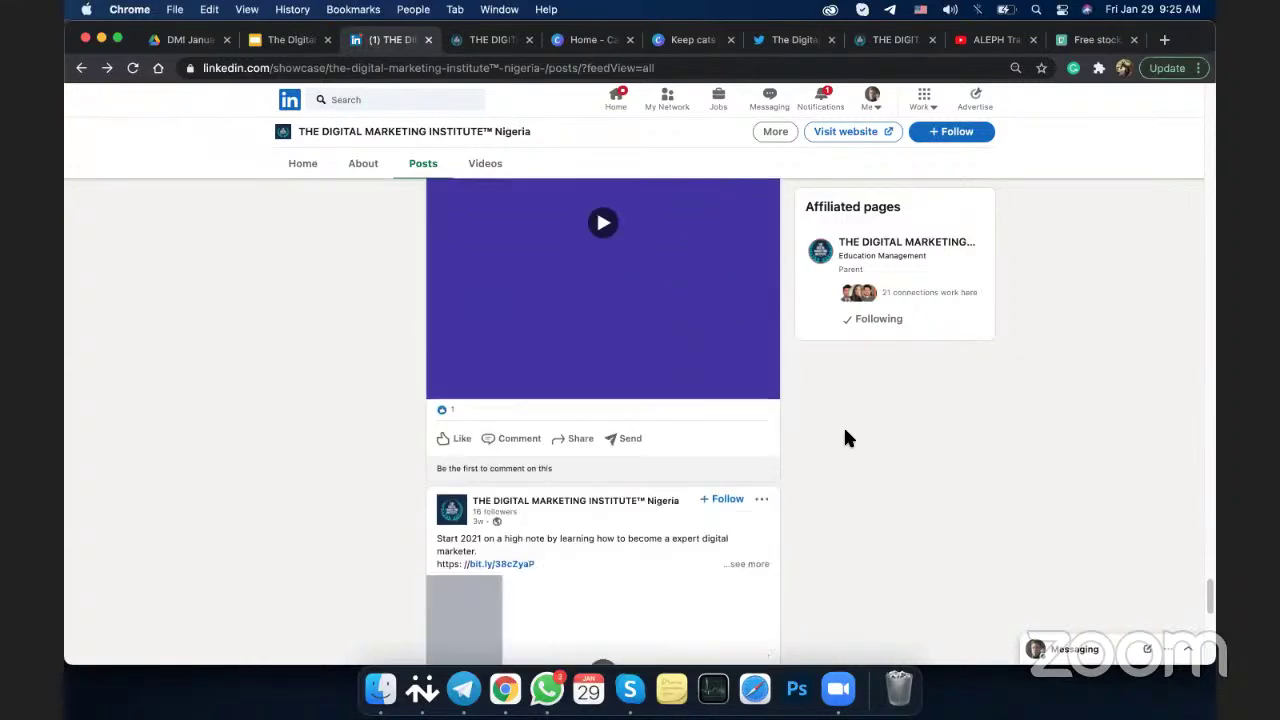
scroll(846, 434, "down", 6)
Play the video in the "Start 2021 on a high note" post, skip ahead in it and pause it near the end
scroll(600, 429, "up", 7)
left_click(600, 427)
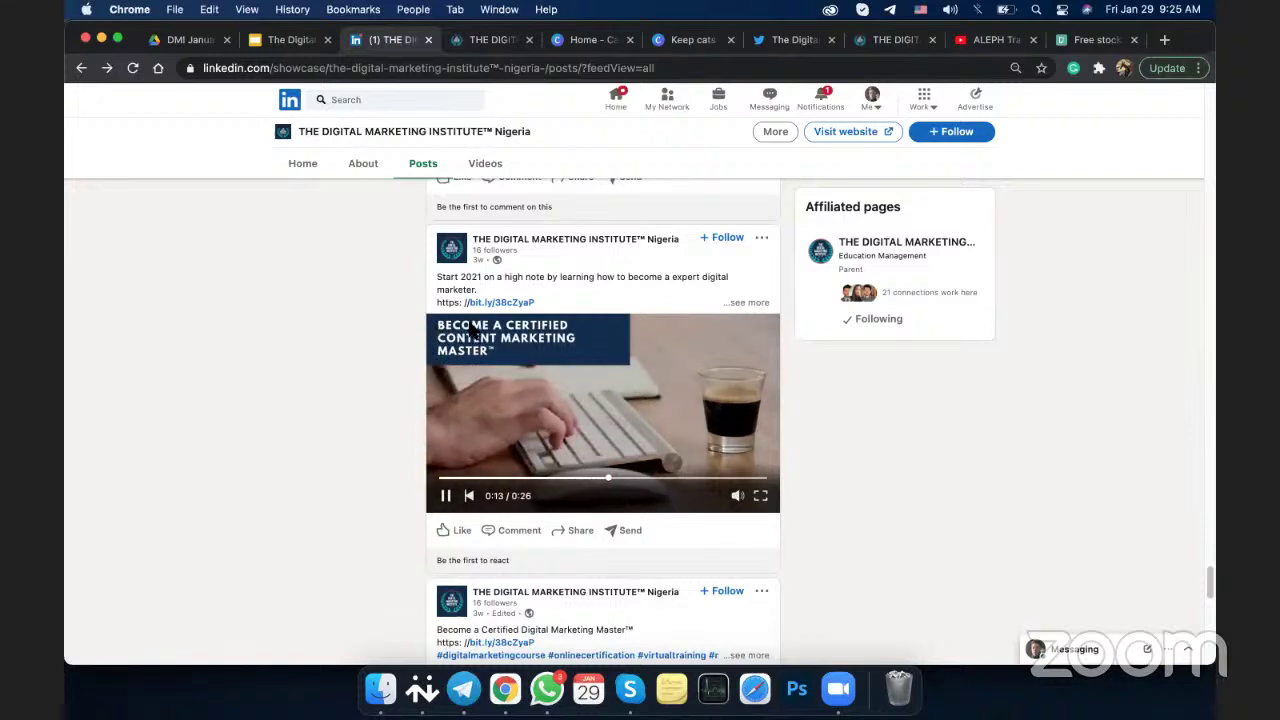
left_click(690, 479)
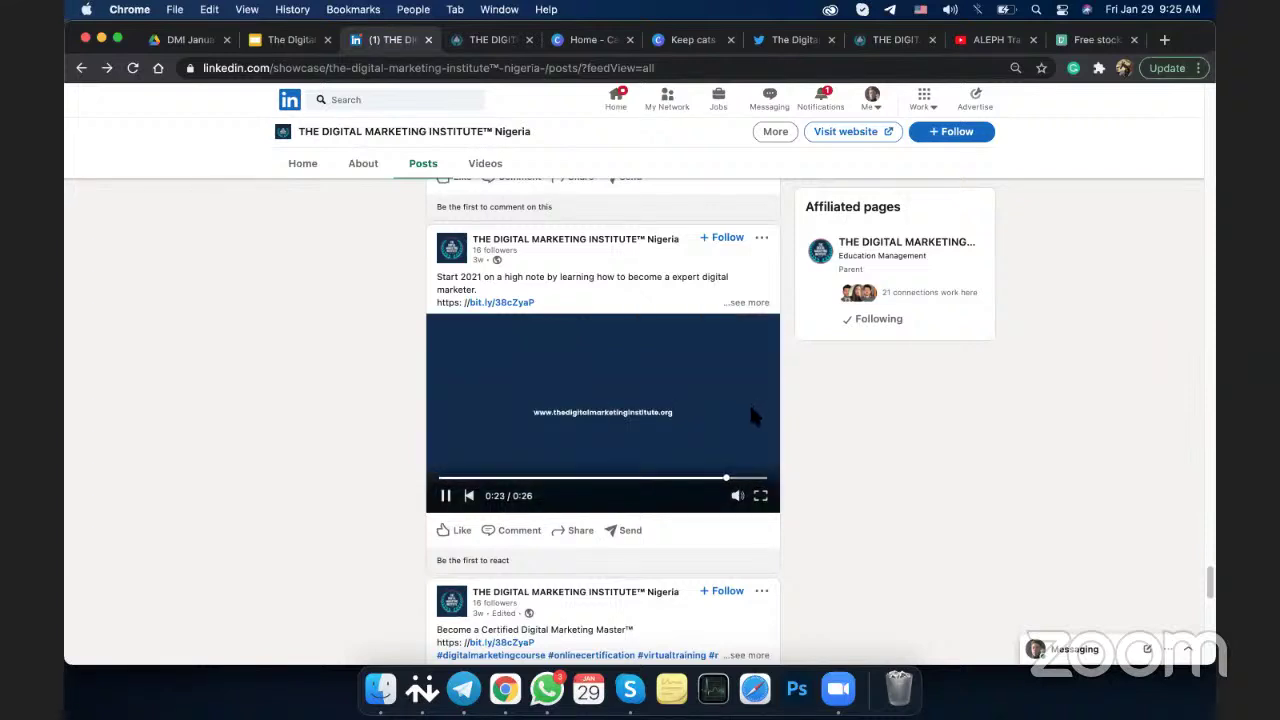
left_click(446, 495)
scroll(731, 405, "down", 1)
scroll(731, 405, "down", 5)
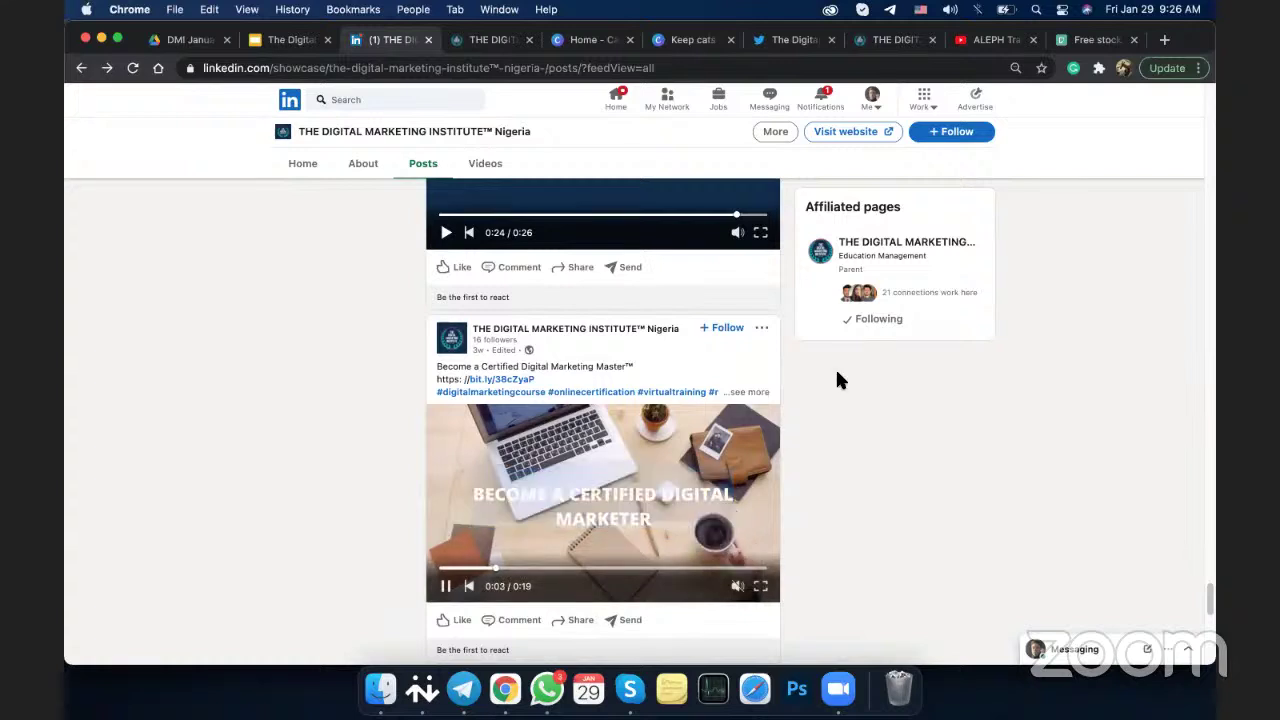
scroll(838, 380, "up", 4)
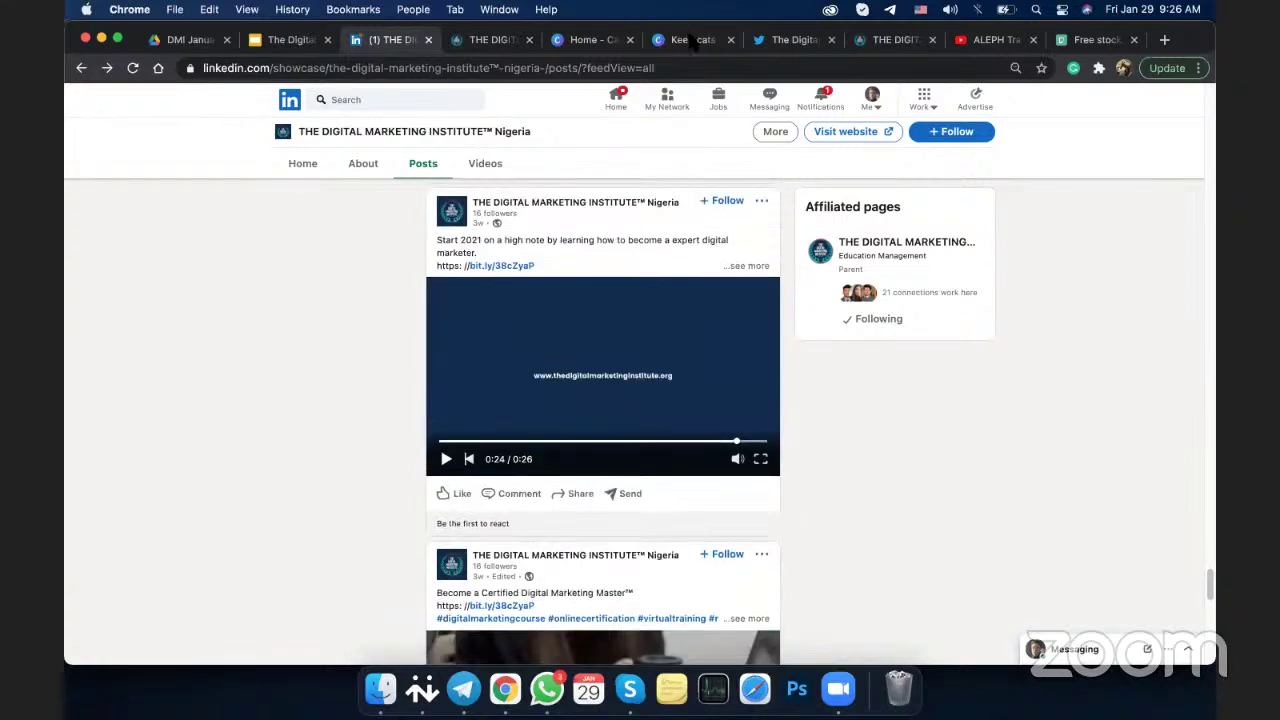
Switch to the Canva design and look through the uploaded images
left_click(691, 39)
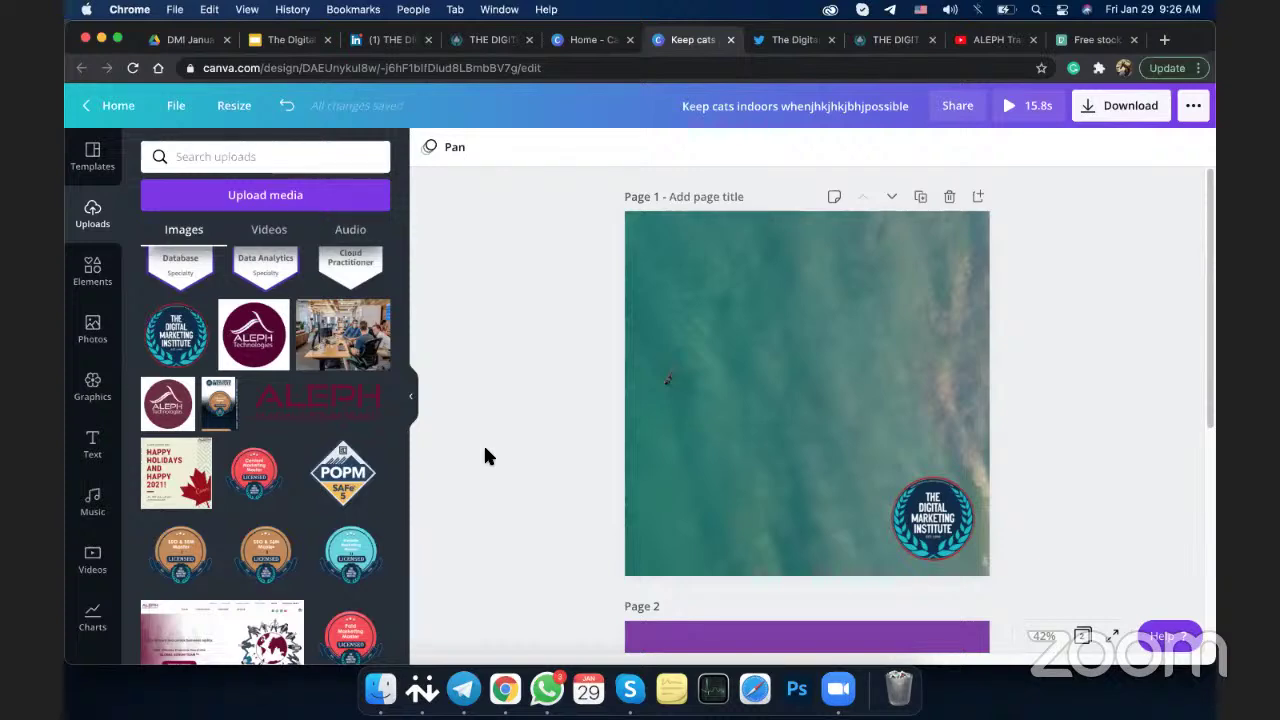
scroll(400, 458, "up", 3)
scroll(400, 458, "down", 10)
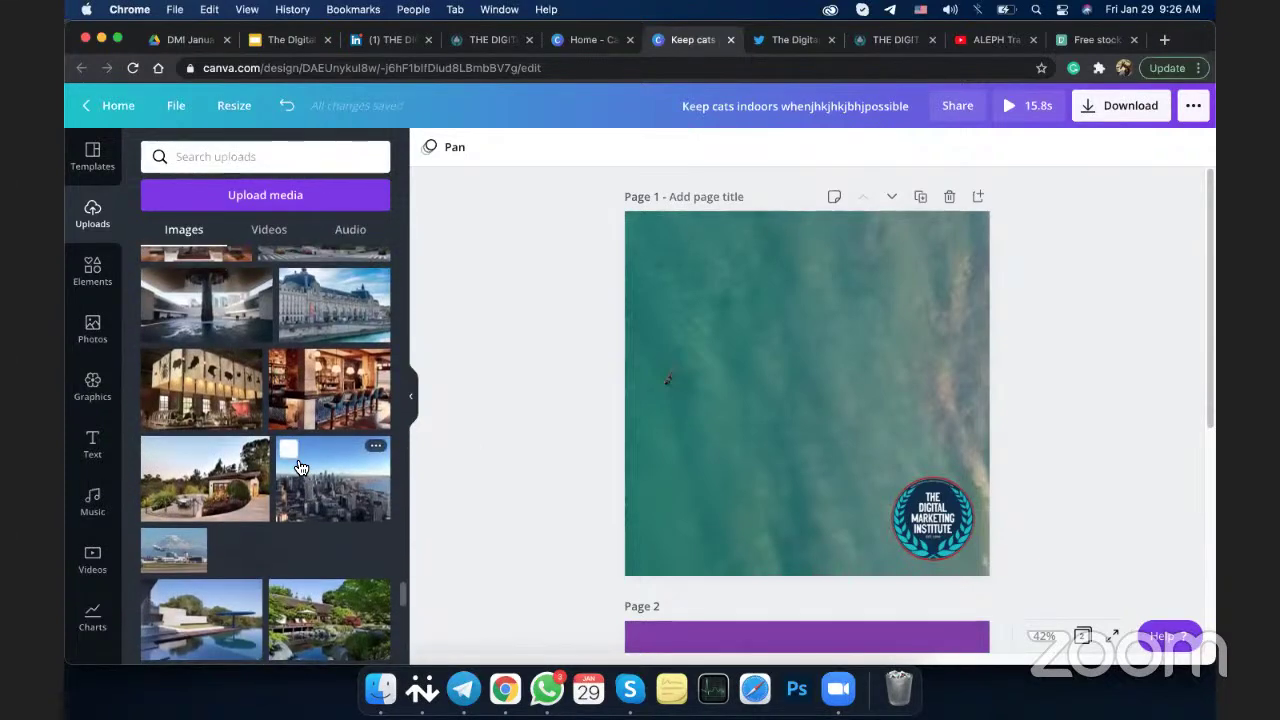
scroll(300, 468, "up", 2)
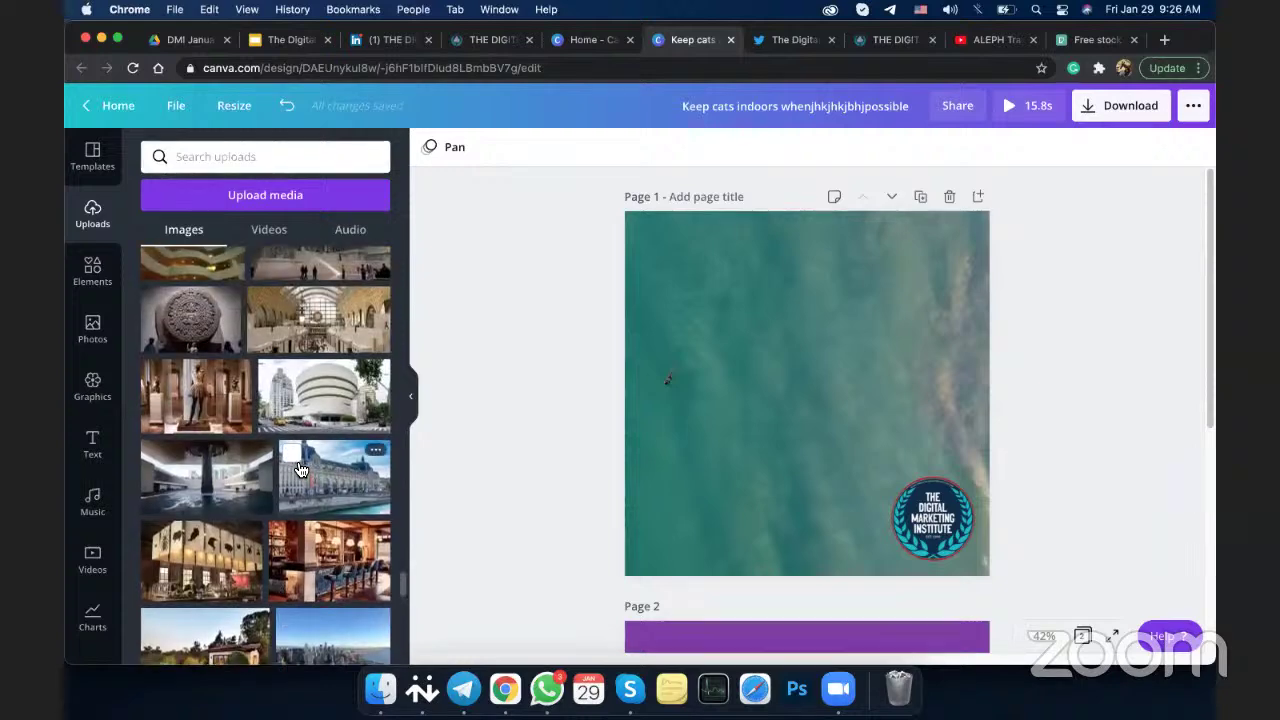
scroll(299, 466, "up", 2)
scroll(299, 468, "up", 2)
scroll(299, 468, "up", 5)
scroll(299, 468, "up", 2)
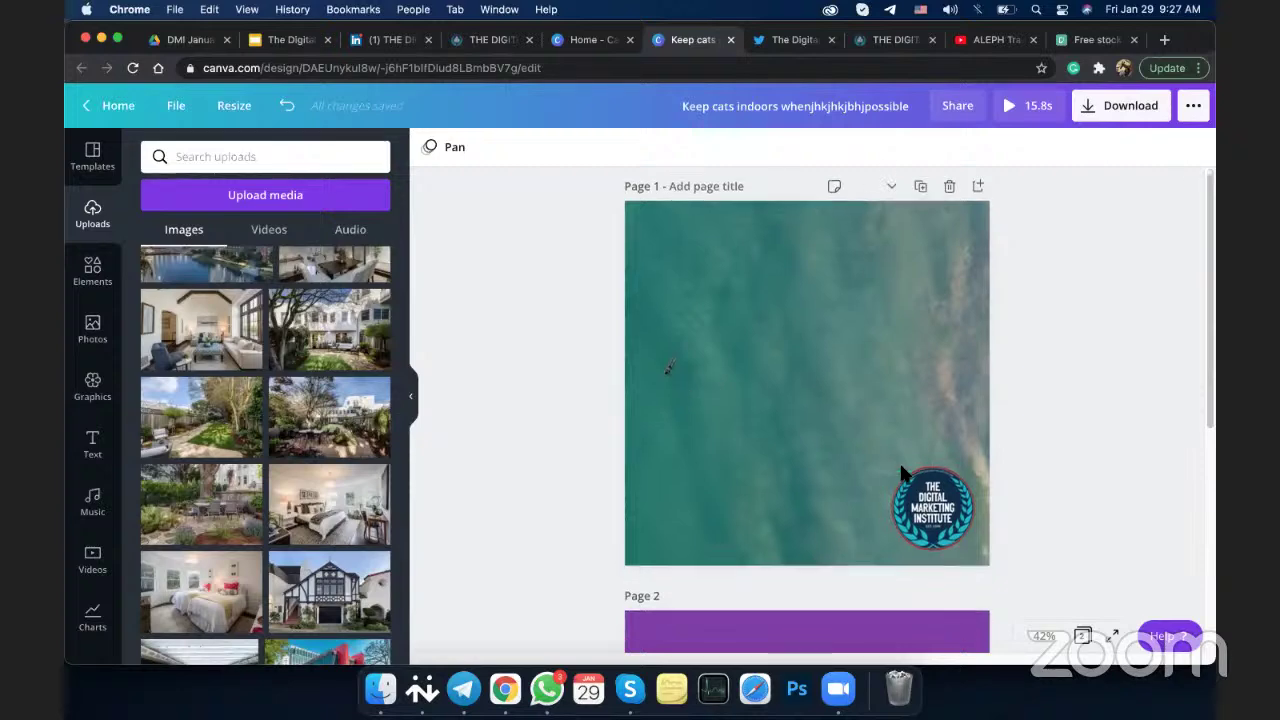
Move the Digital Marketing Institute logo on page 1 closer to the page's lower-right corner
scroll(900, 463, "down", 4)
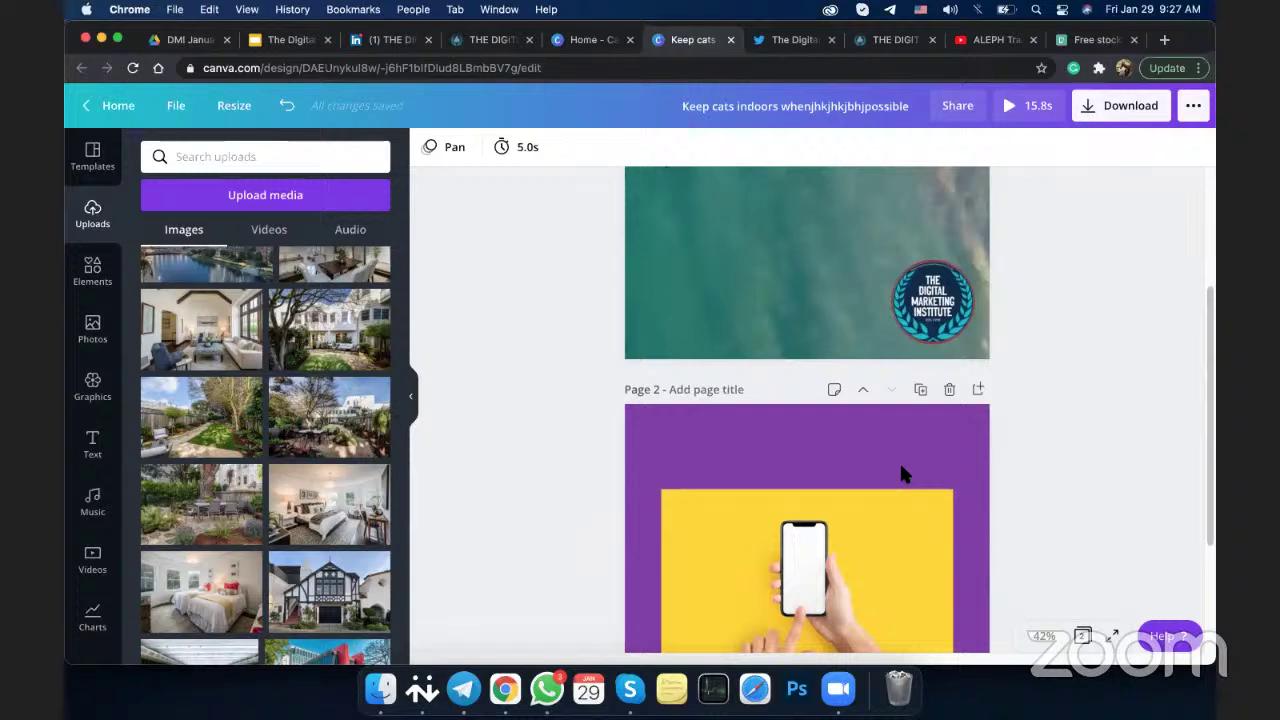
scroll(902, 475, "up", 3)
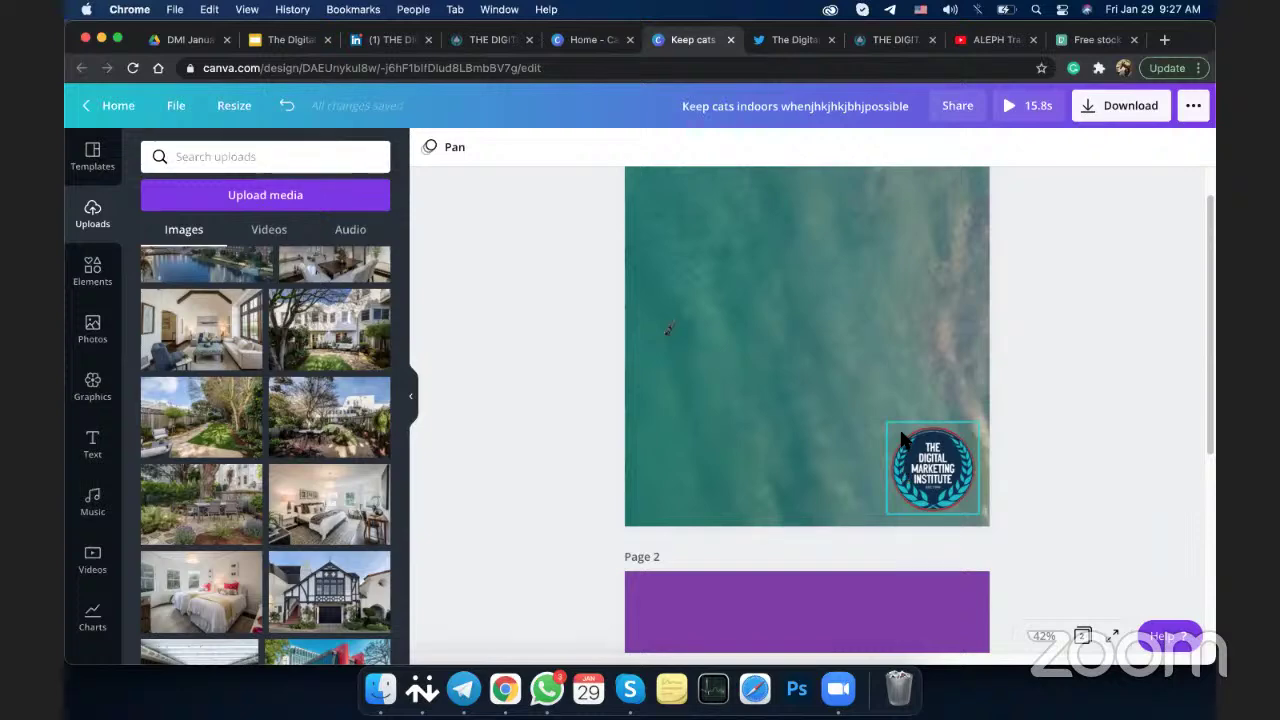
left_click(905, 445)
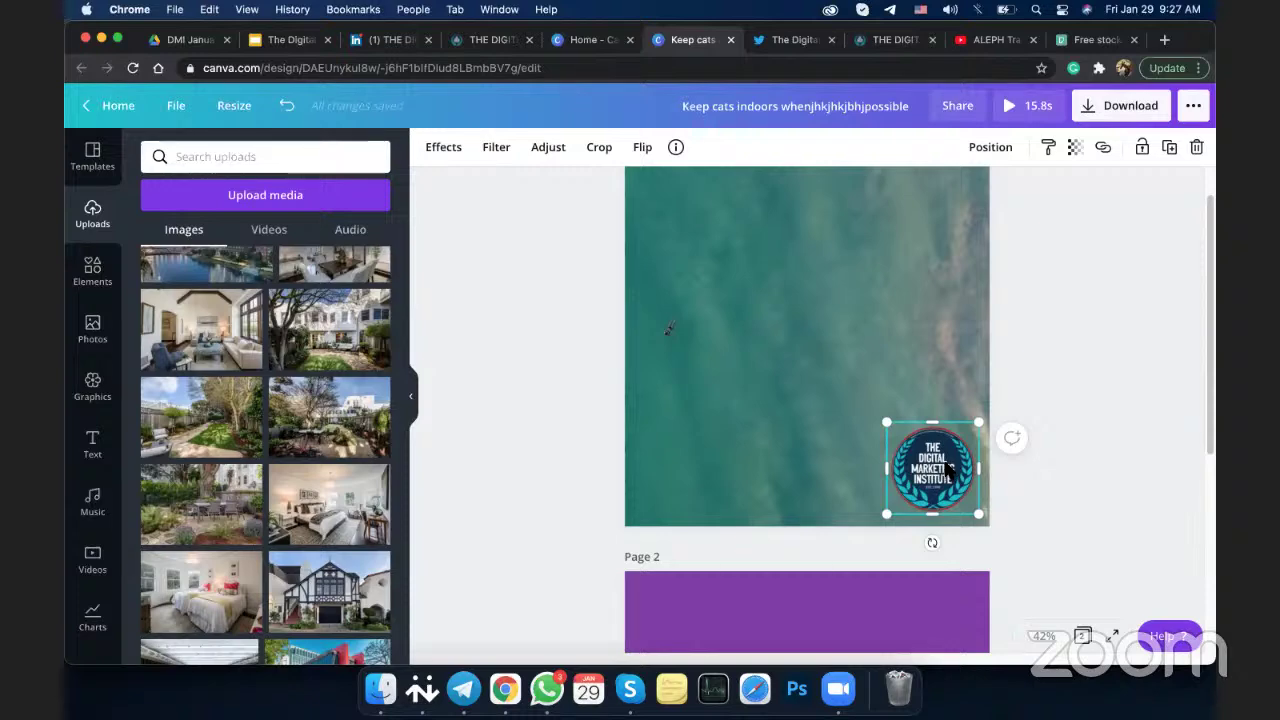
left_click_drag(944, 463, 958, 474)
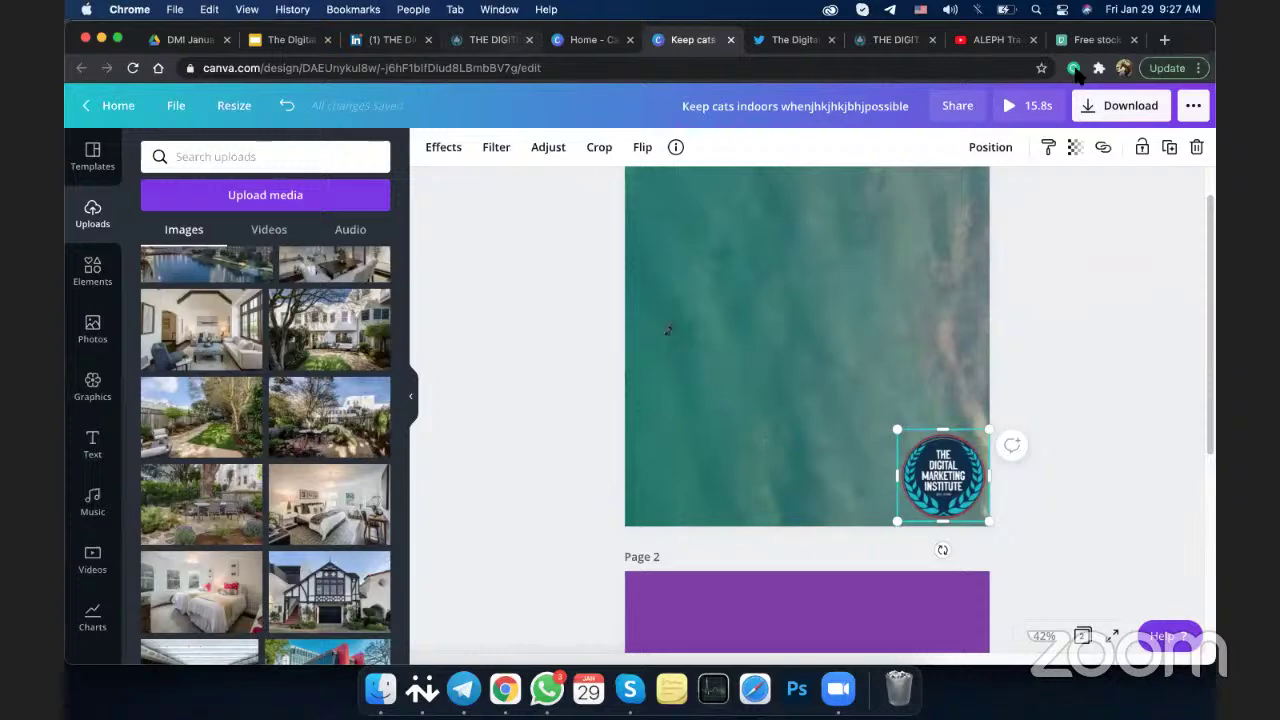
Search Google Images for "amazon logo png" in a new browser tab
left_click(1164, 40)
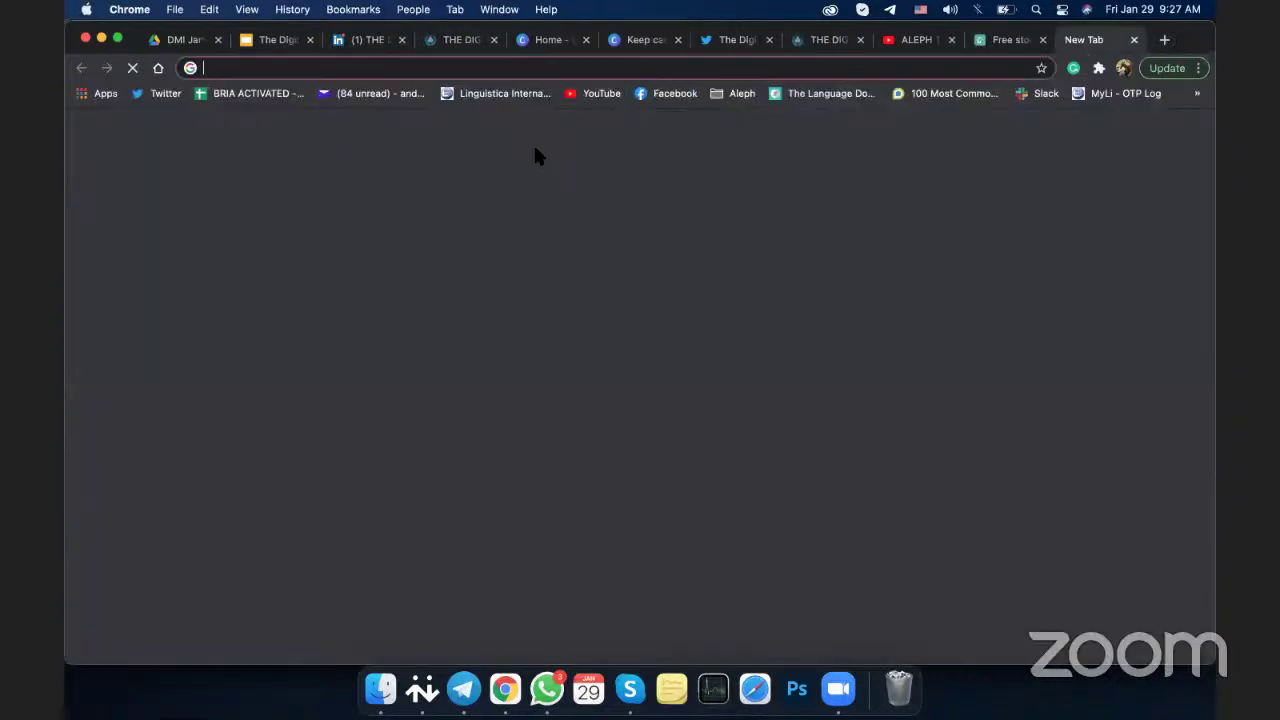
type("amazonl")
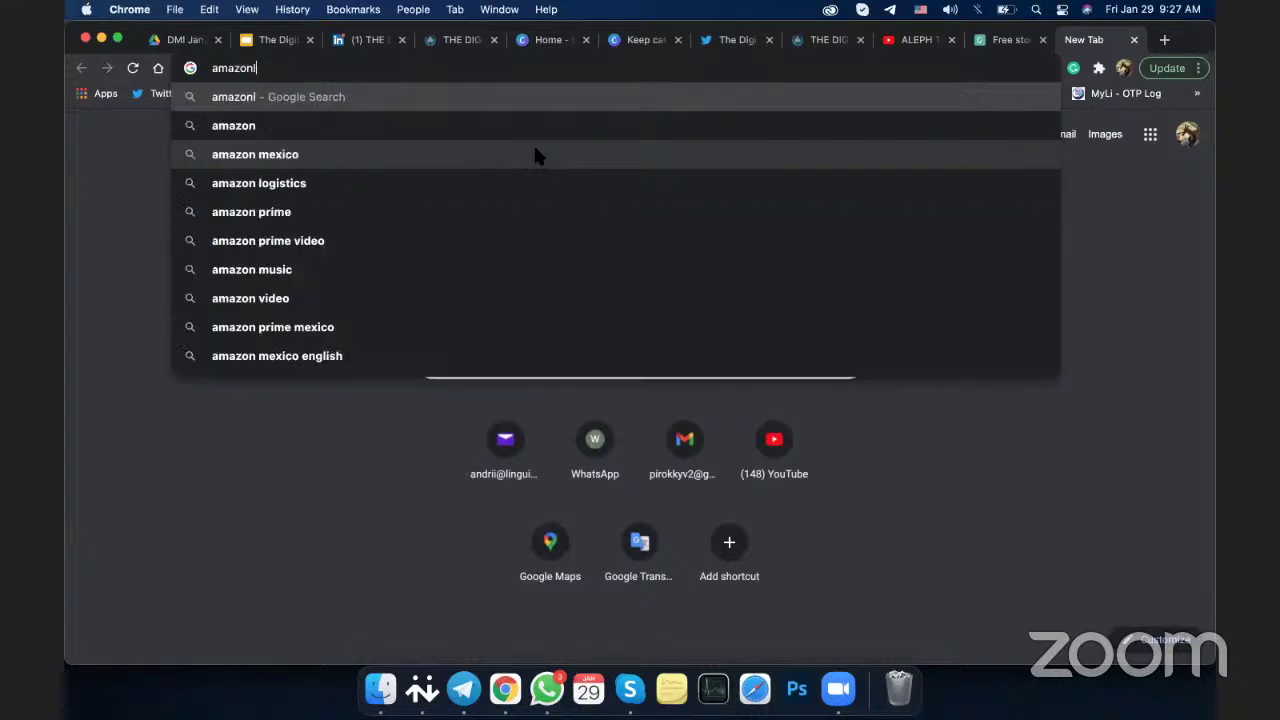
key("BackSpace")
type("logo png")
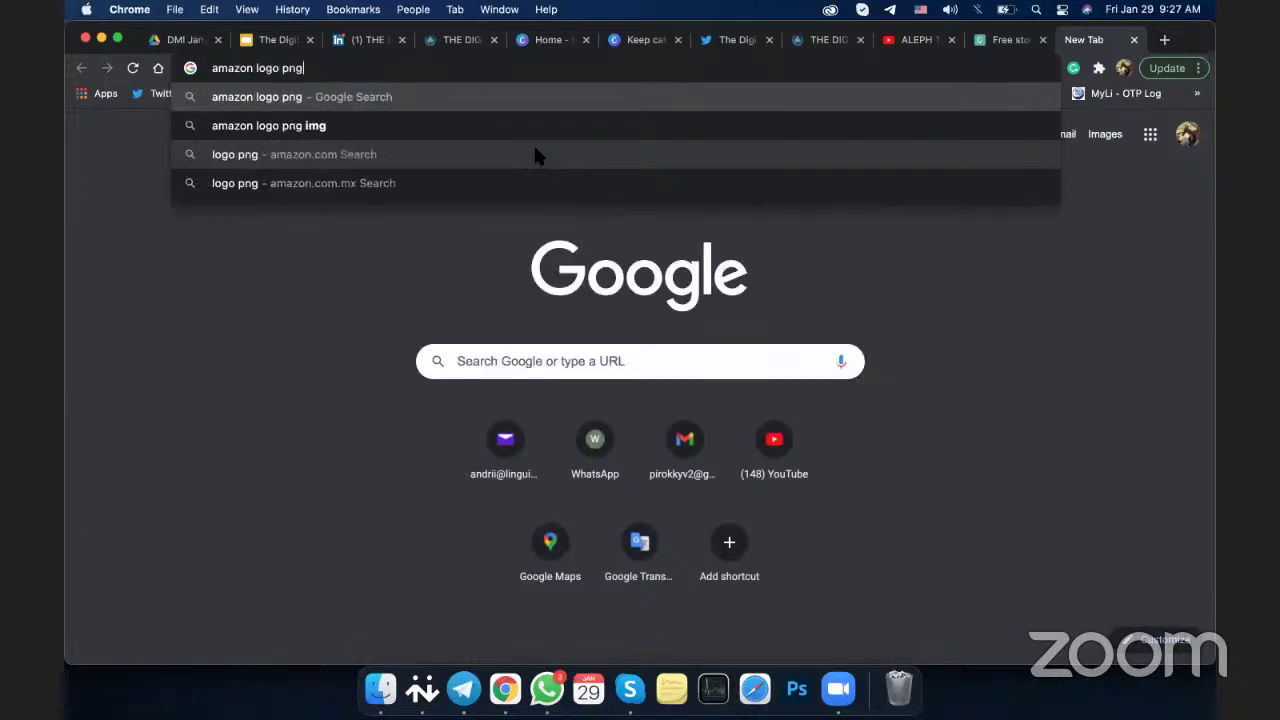
key("Return")
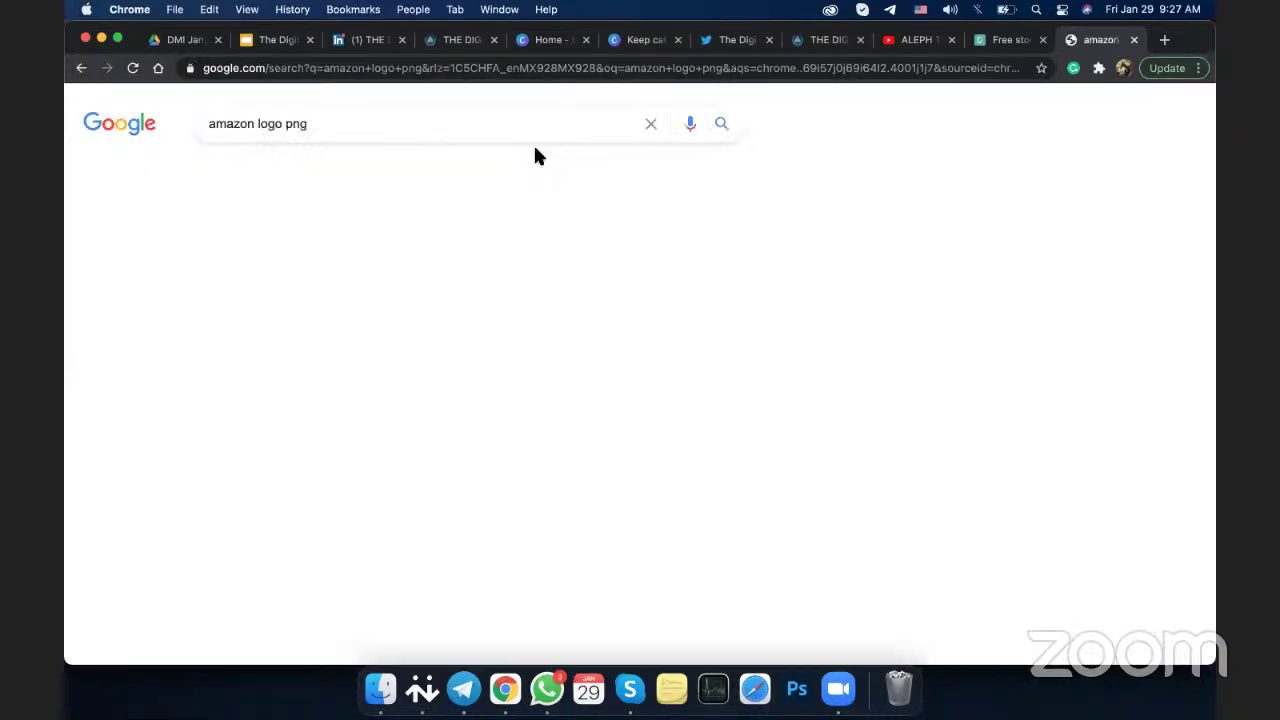
left_click(285, 177)
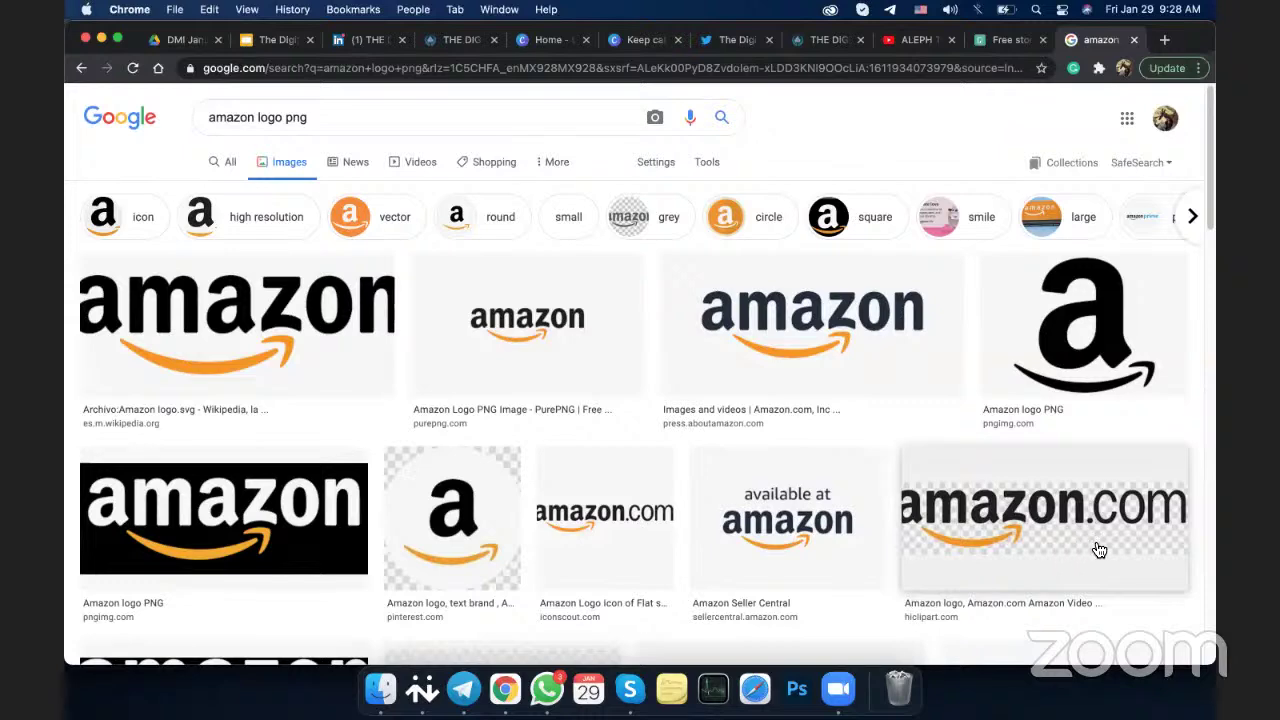
Preview the Amazon press room logo and the pngimg.com "a" logo, and look through more transparent Amazon logos
left_click(840, 373)
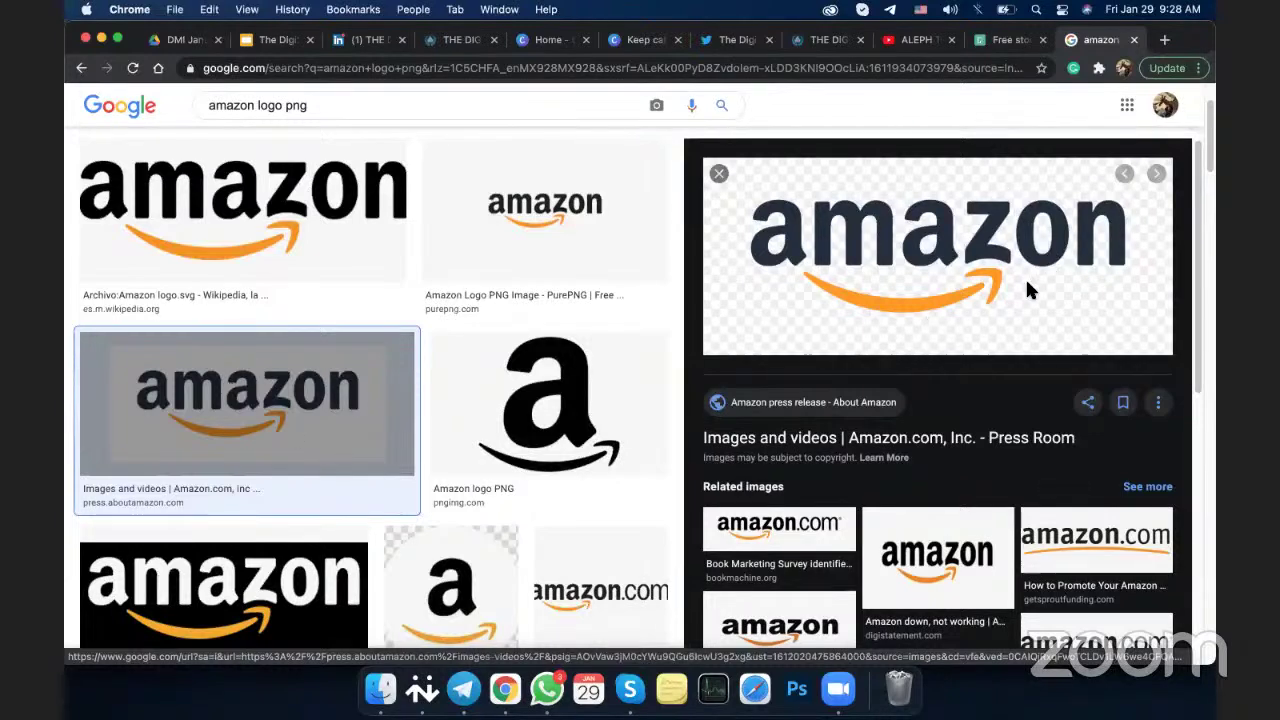
left_click_drag(830, 256, 737, 326)
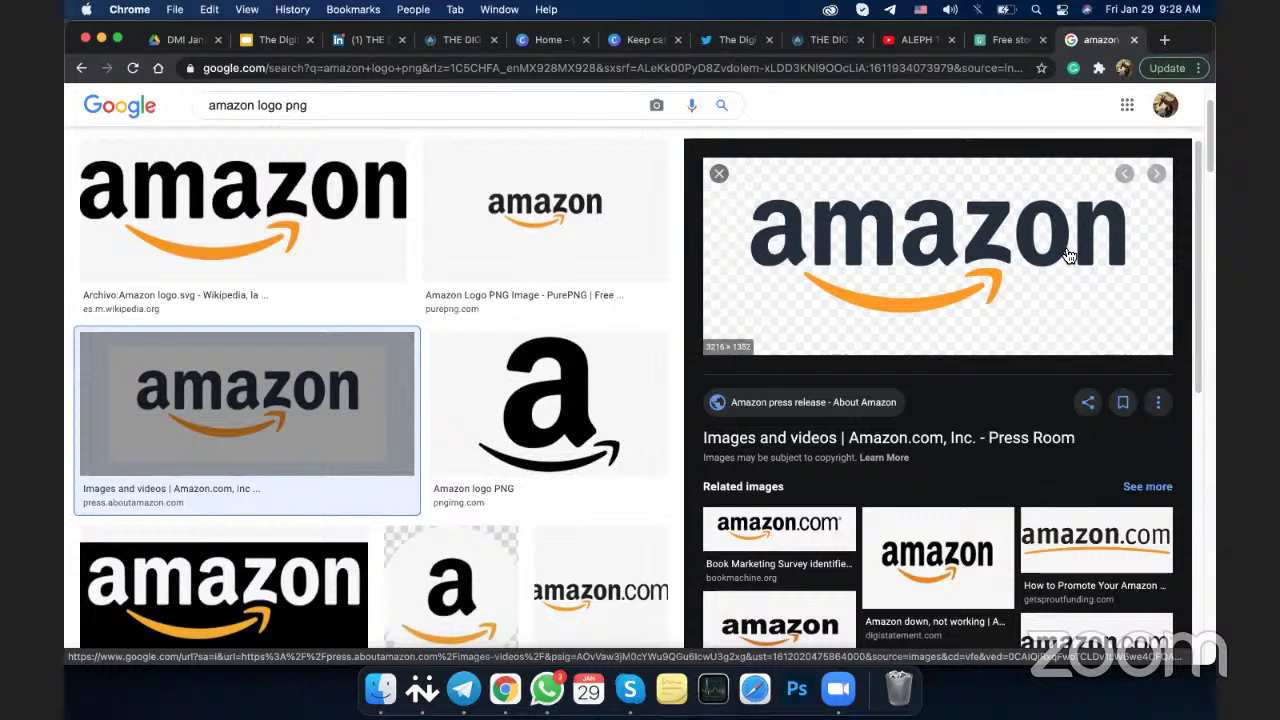
left_click(613, 440)
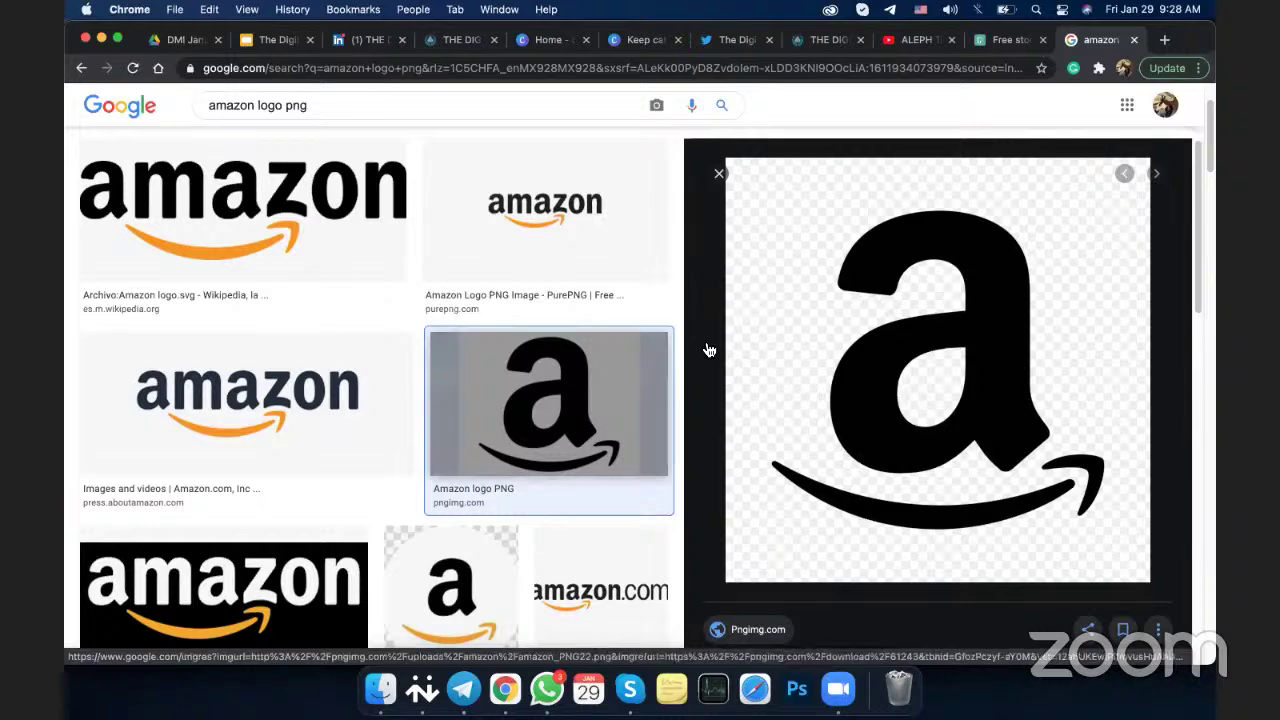
scroll(513, 431, "down", 3)
scroll(513, 431, "down", 3)
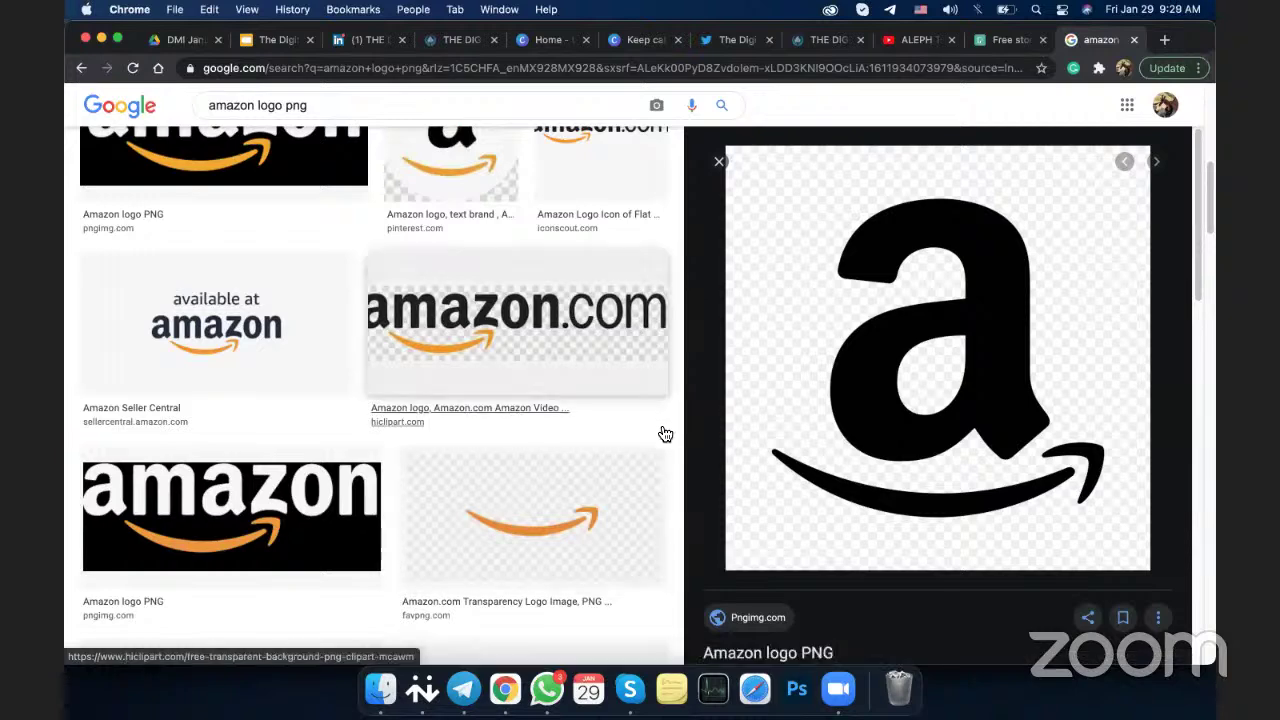
scroll(665, 430, "down", 3)
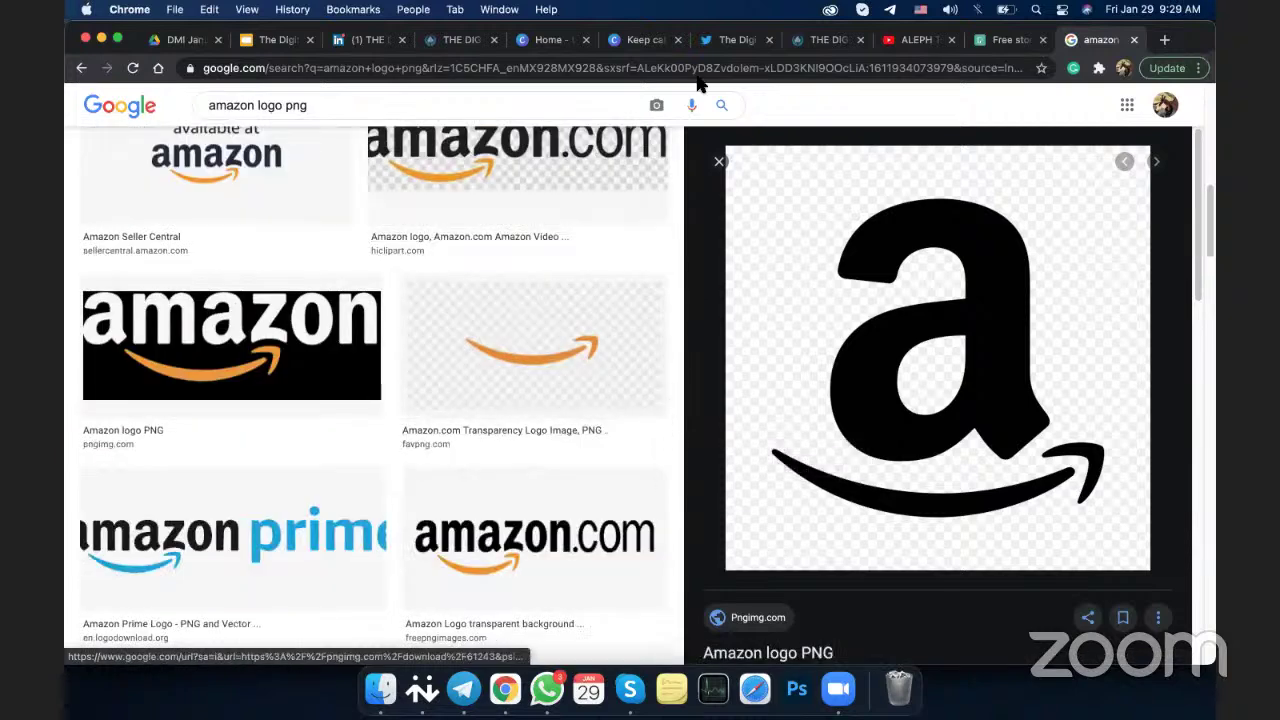
Return to the Canva design and select the video on page 1 and the purple background of page 2
left_click(548, 40)
left_click(645, 40)
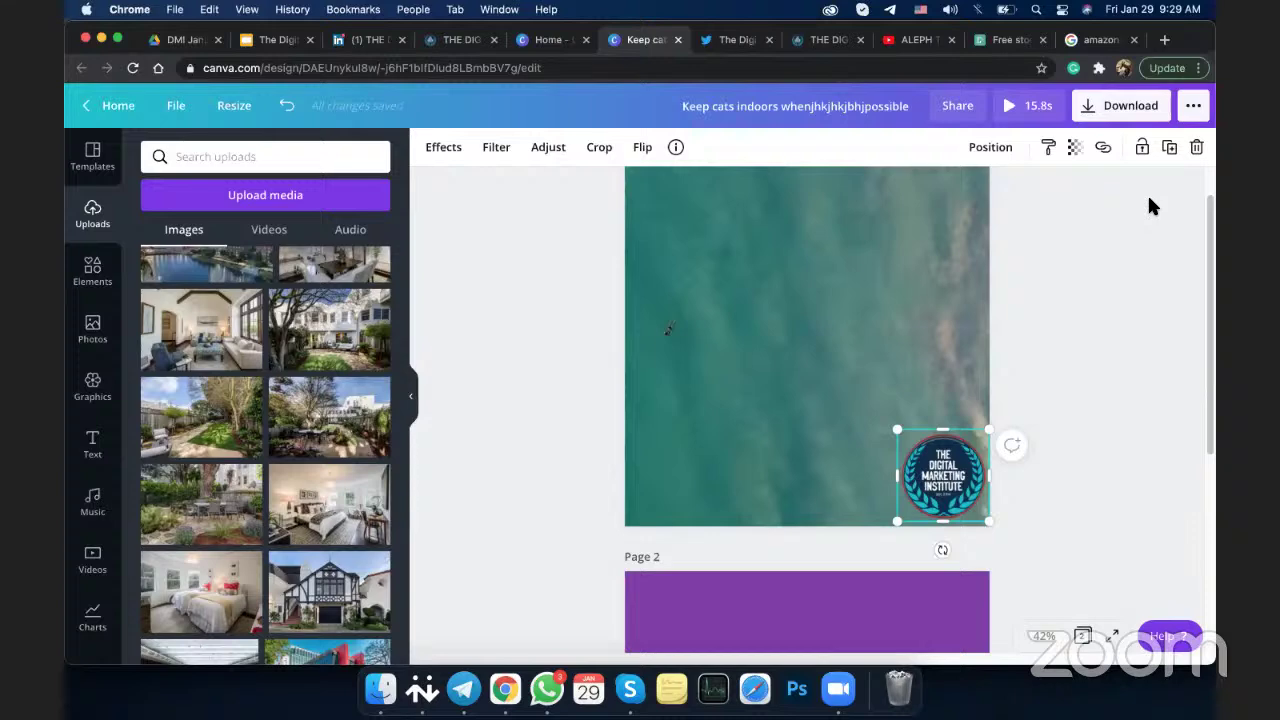
left_click(463, 264)
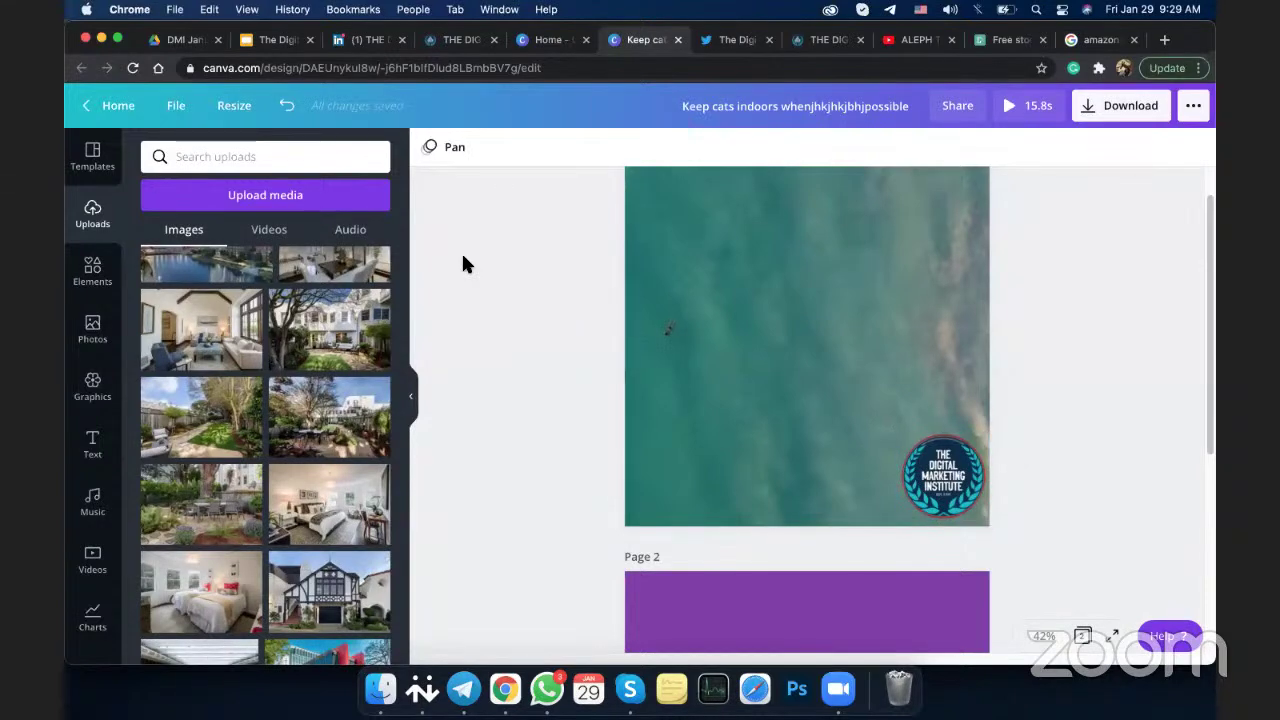
left_click(716, 416)
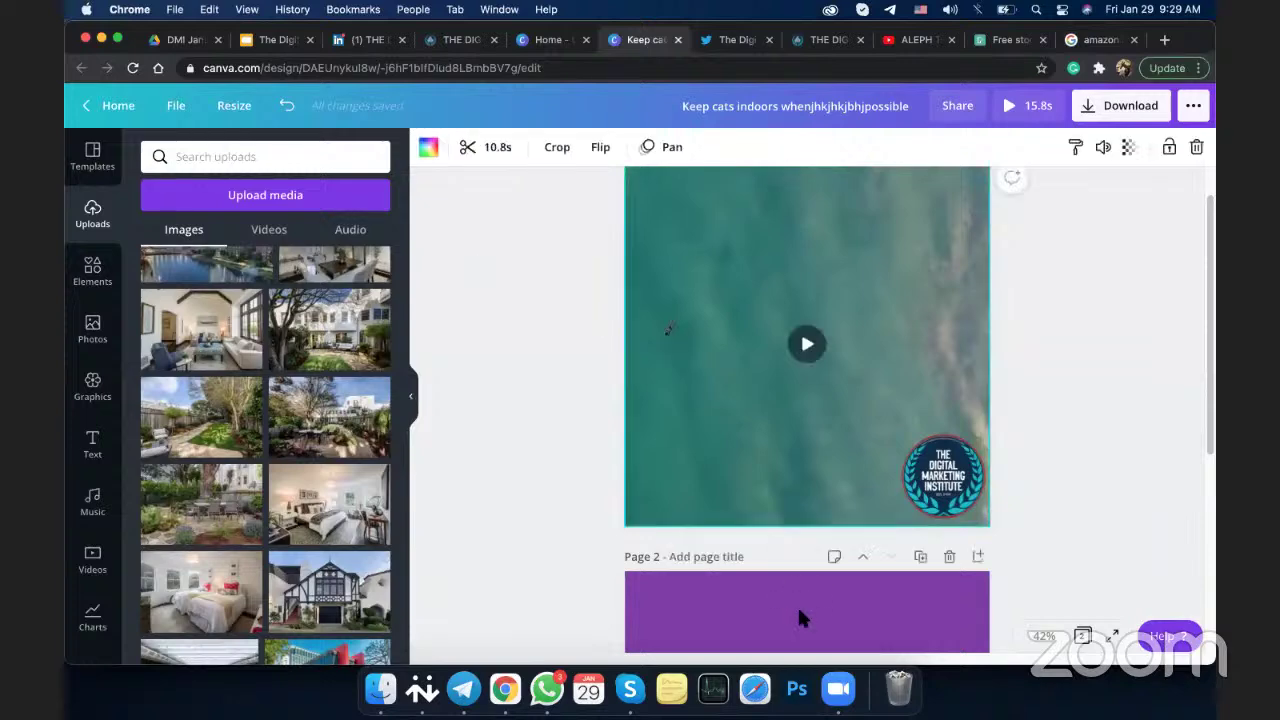
left_click(799, 618)
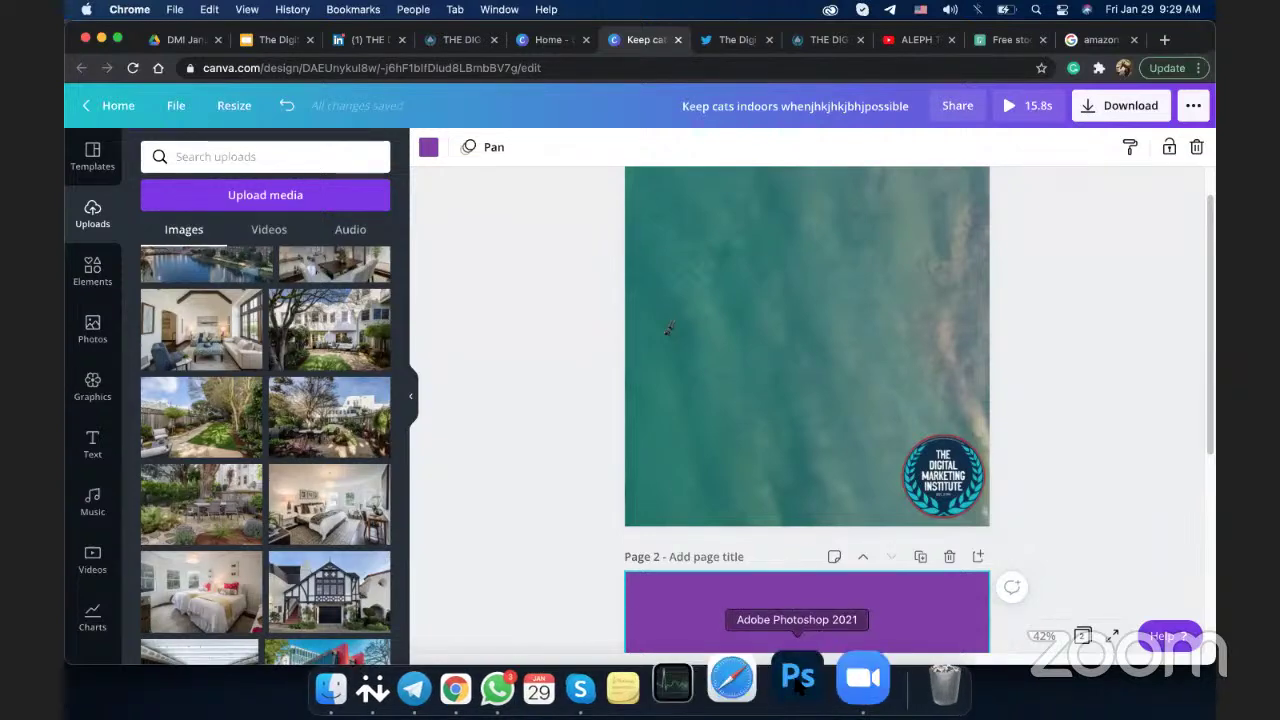
Switch to Adobe Photoshop and create a new 2100 x 1500 px document at 300 pixels/inch in RGB Color with a white background
left_click(797, 660)
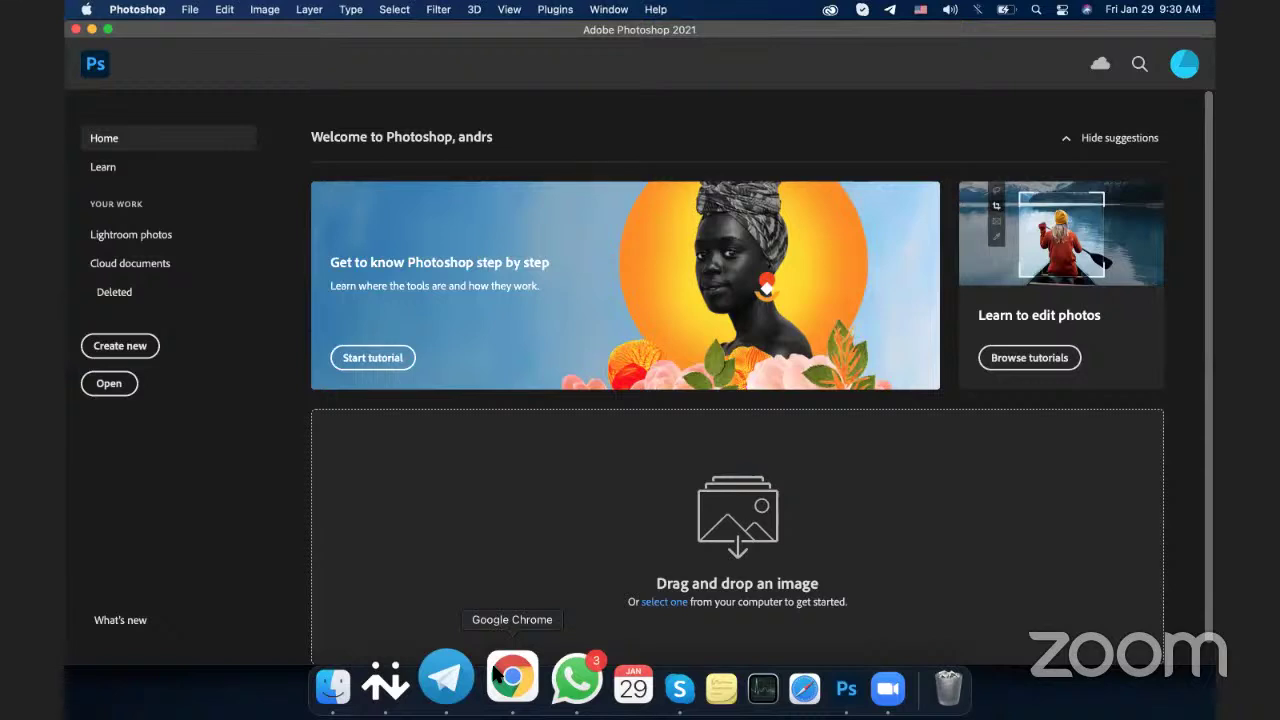
left_click(500, 676)
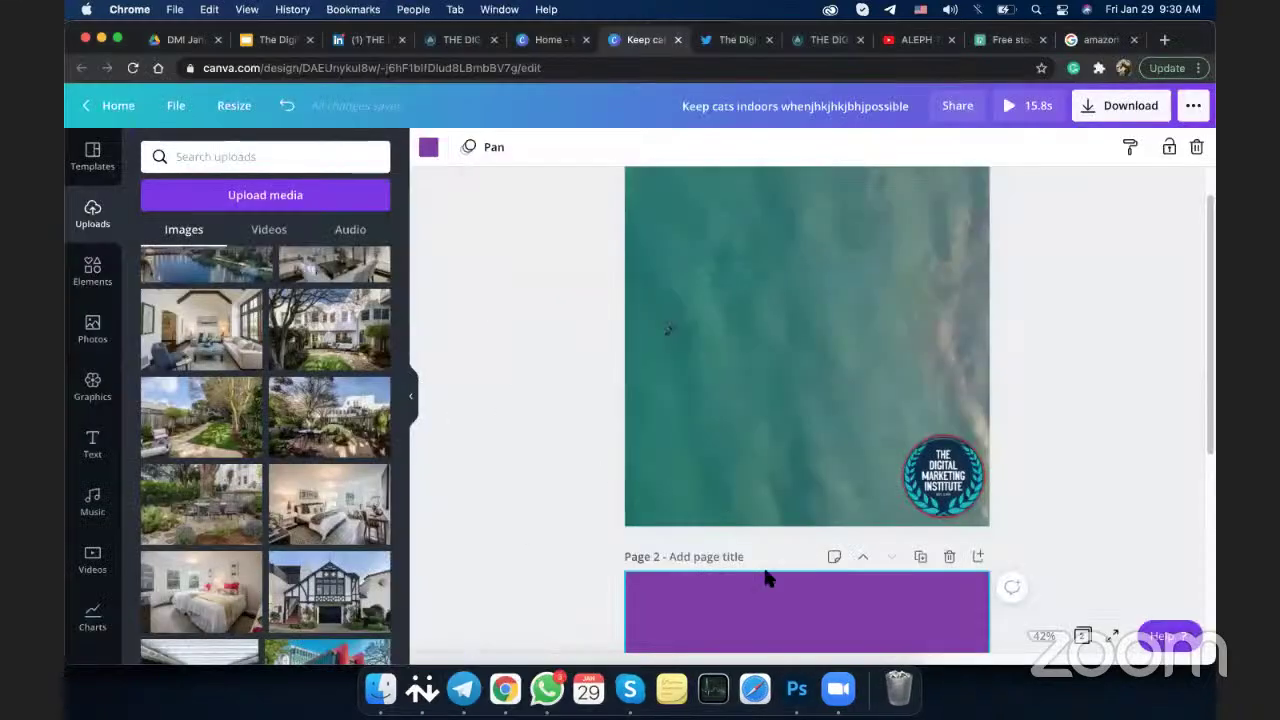
left_click(797, 678)
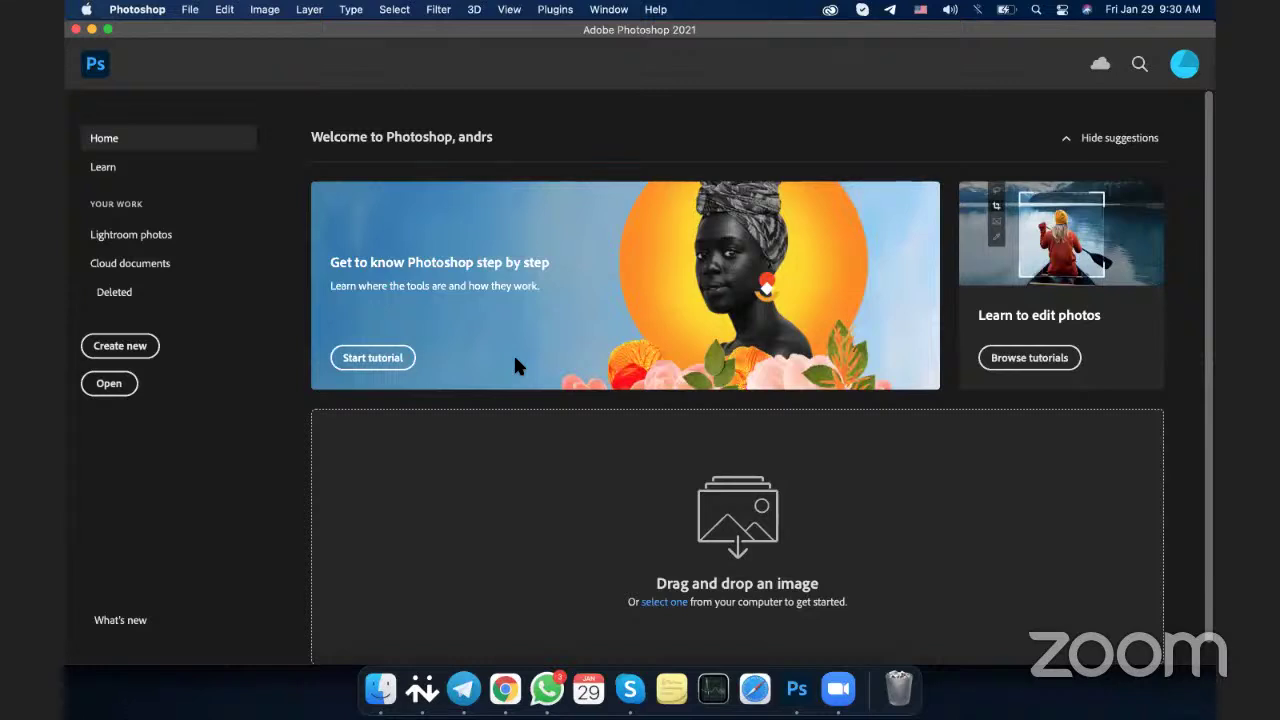
left_click(112, 350)
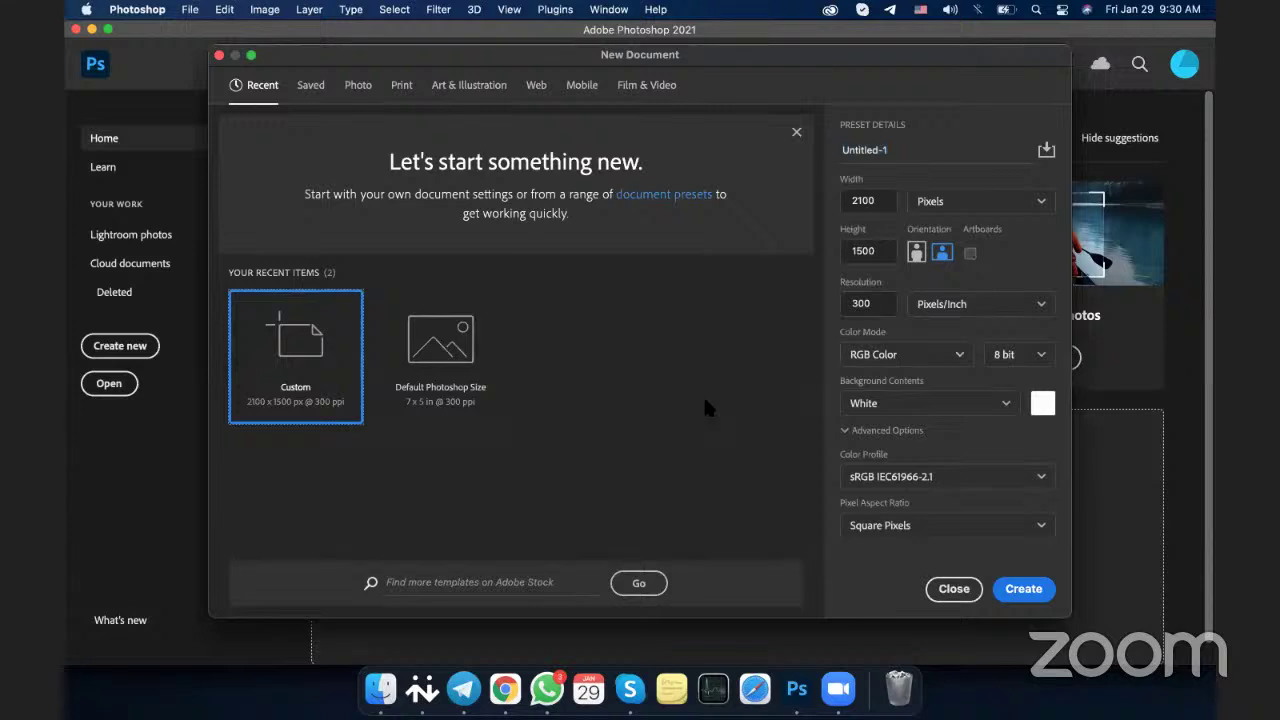
left_click(1023, 589)
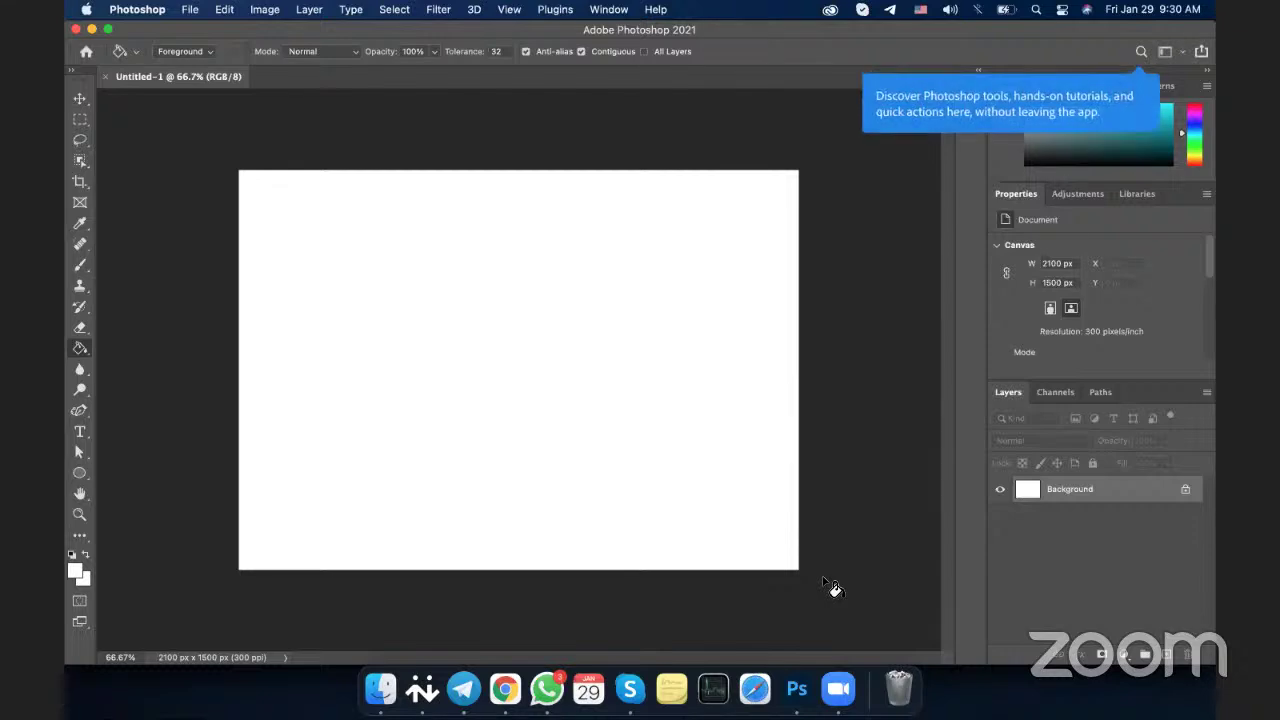
Switch to Google Chrome, search for "photoshop" in a new tab, and open Adobe's Photoshop product page on the United States site
left_click(505, 689)
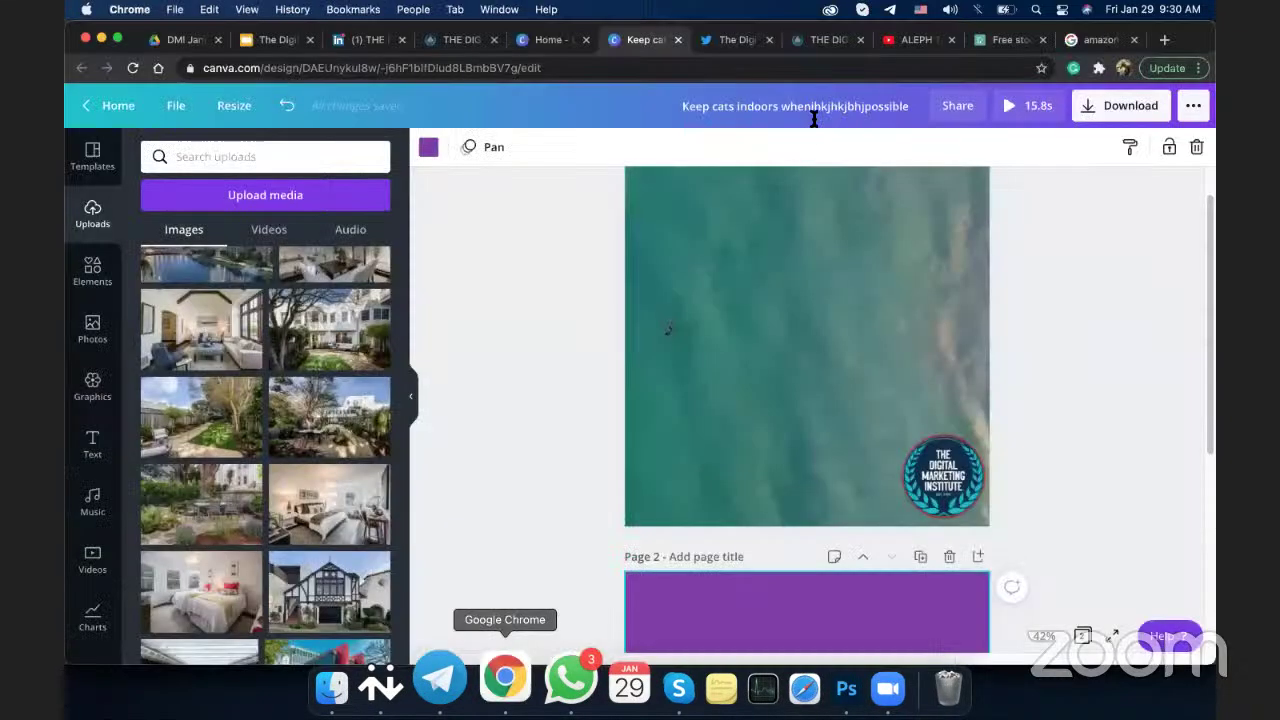
left_click(1162, 40)
type("photoshop")
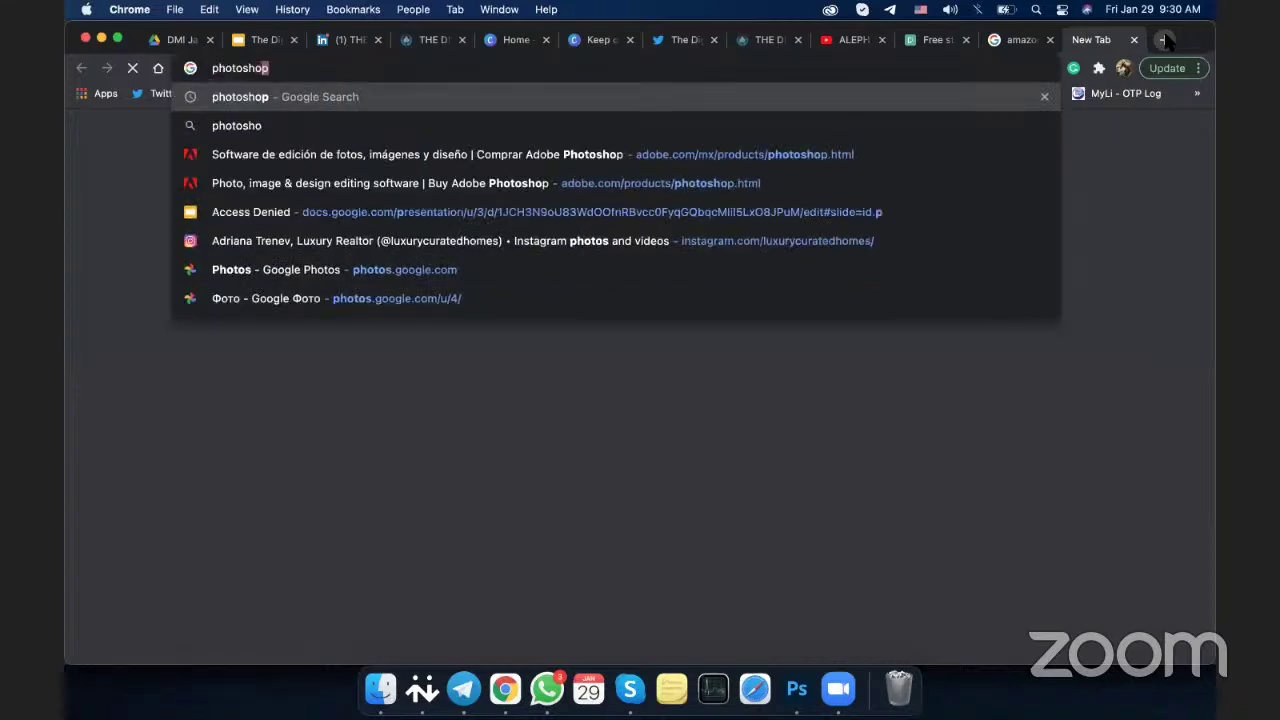
key("Return")
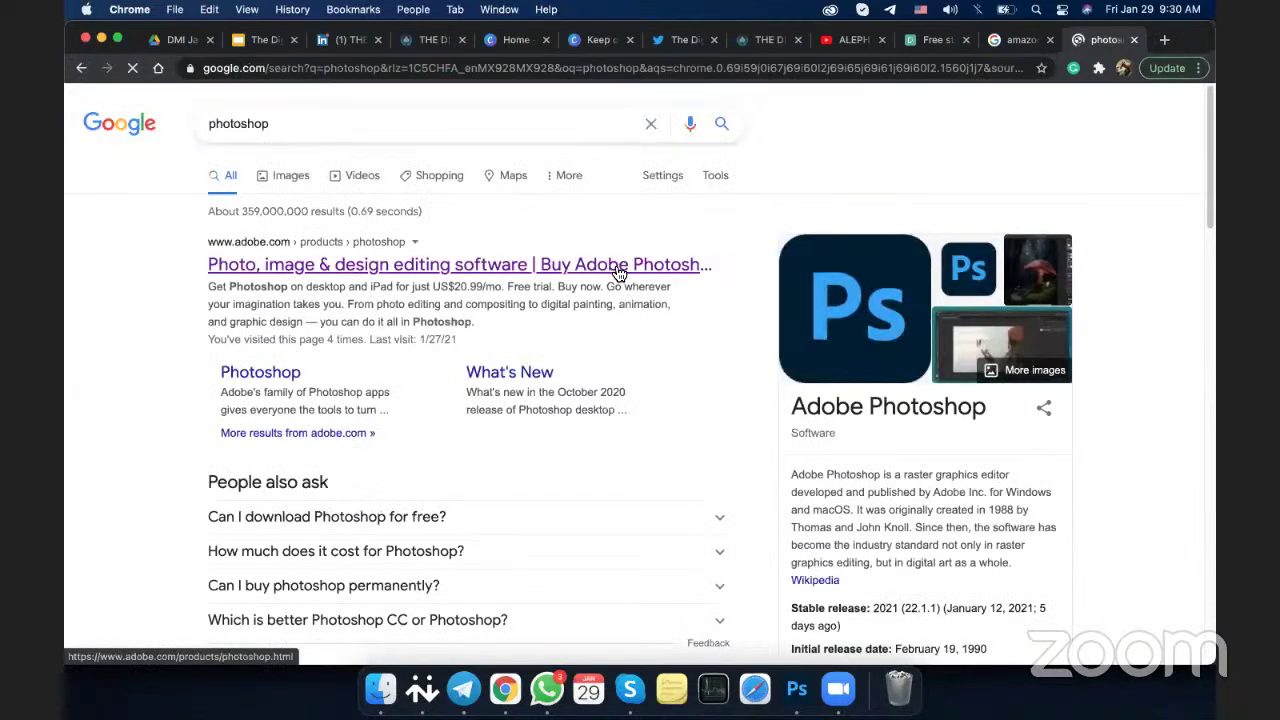
left_click(615, 266)
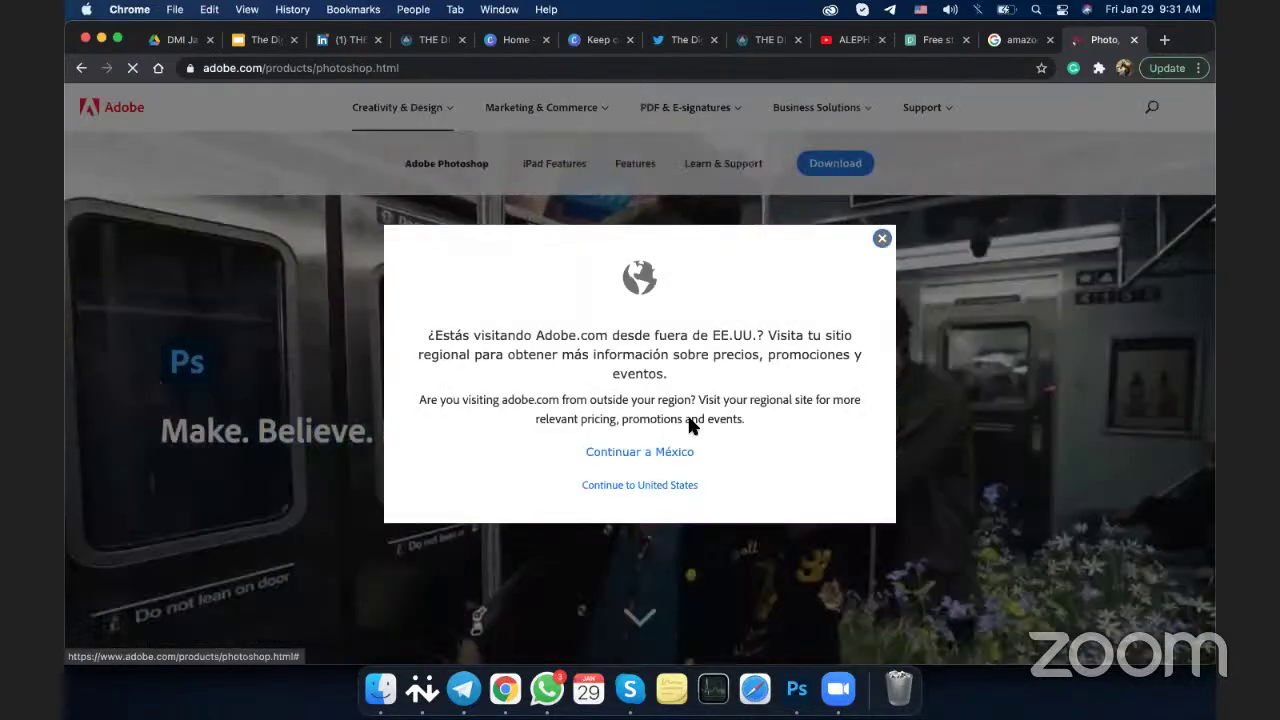
left_click(660, 485)
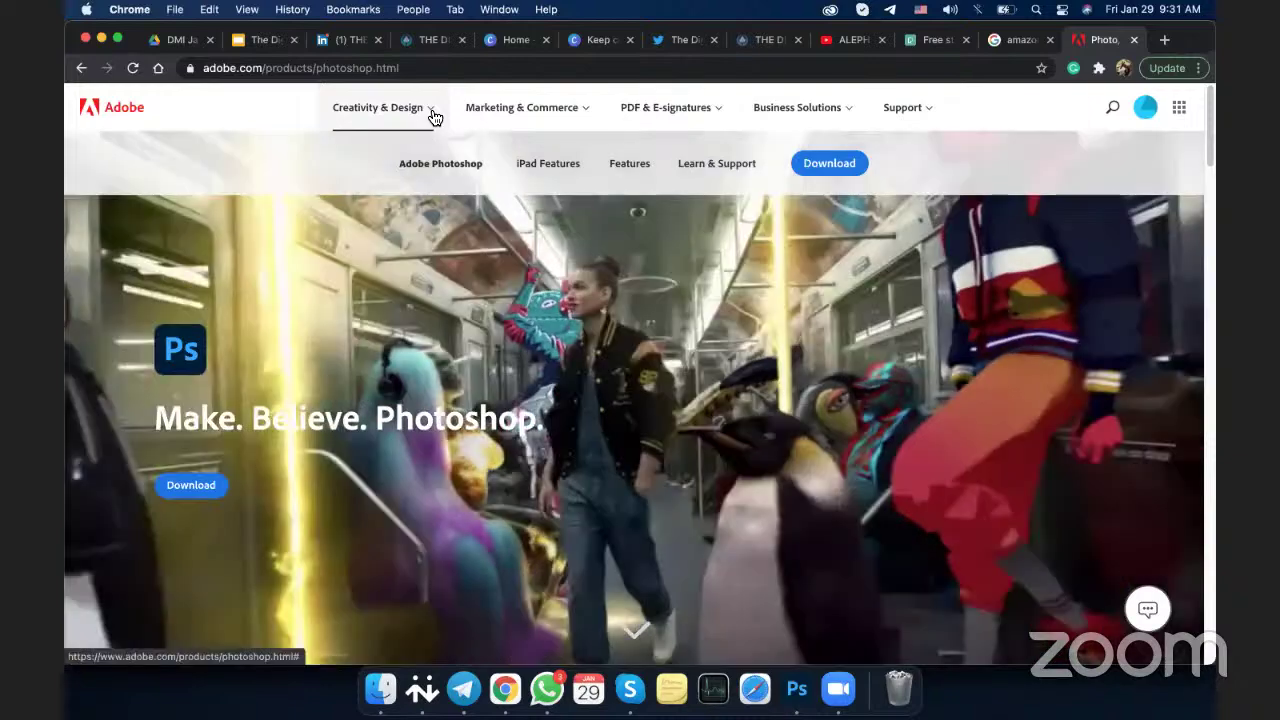
Open the Creative Cloud Plans & Pricing page and highlight the All Apps plan's name and price for students and teachers
left_click(432, 114)
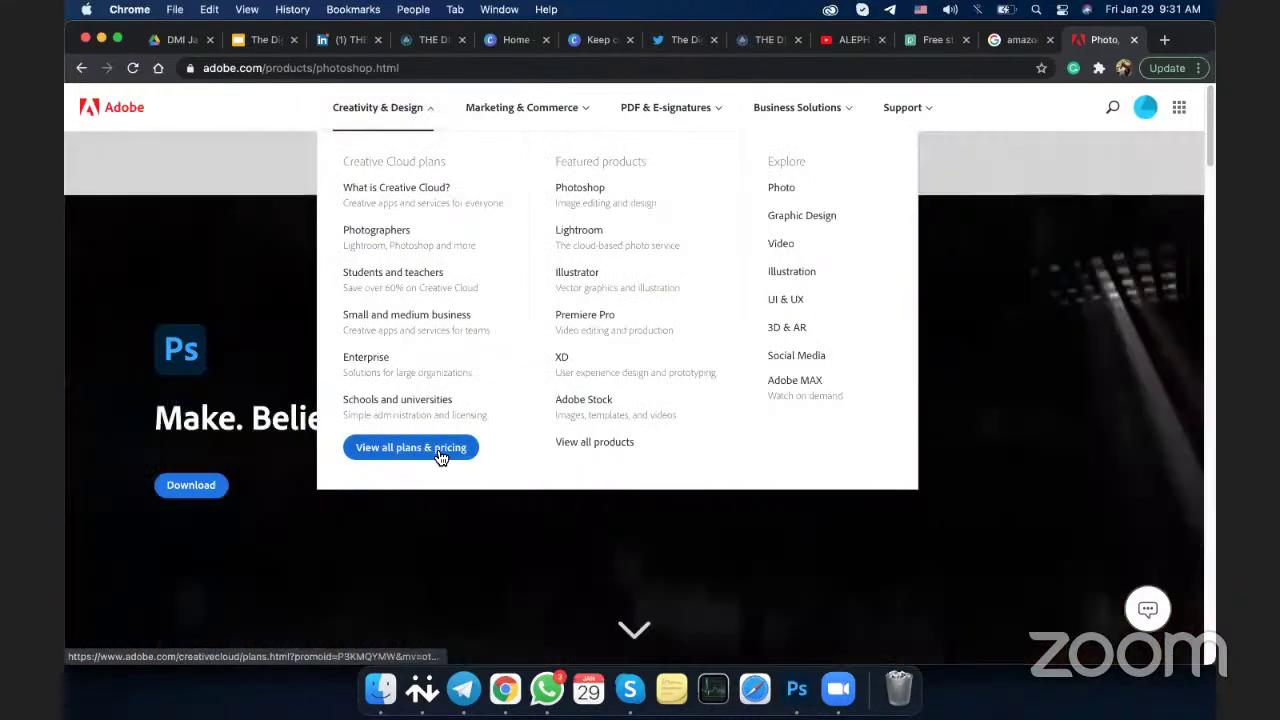
left_click(443, 449)
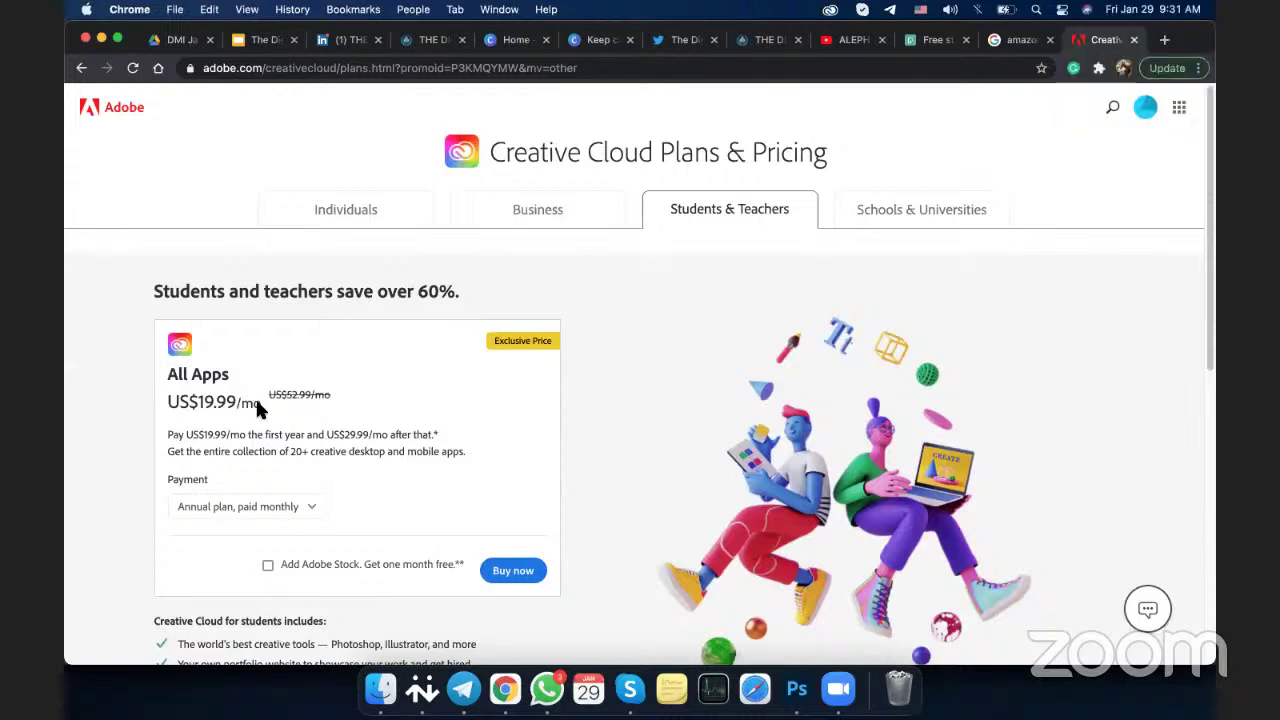
left_click_drag(266, 410, 372, 291)
left_click_drag(169, 374, 328, 400)
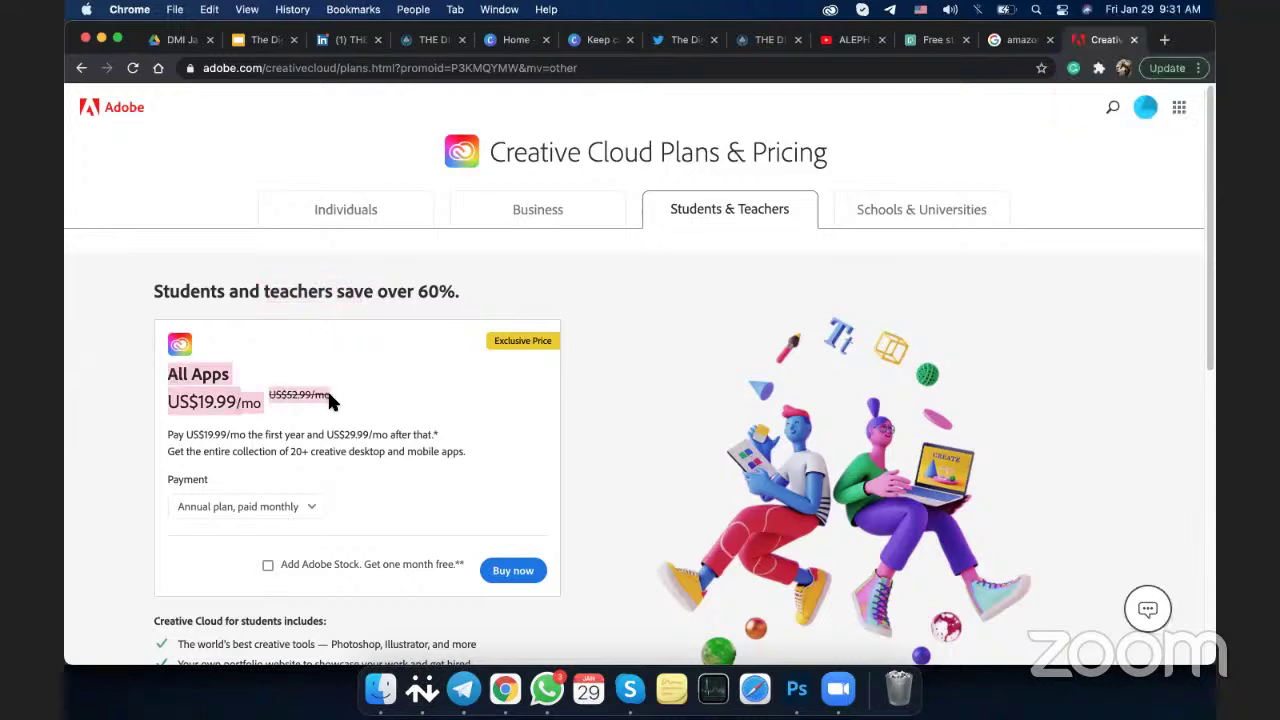
left_click(255, 404)
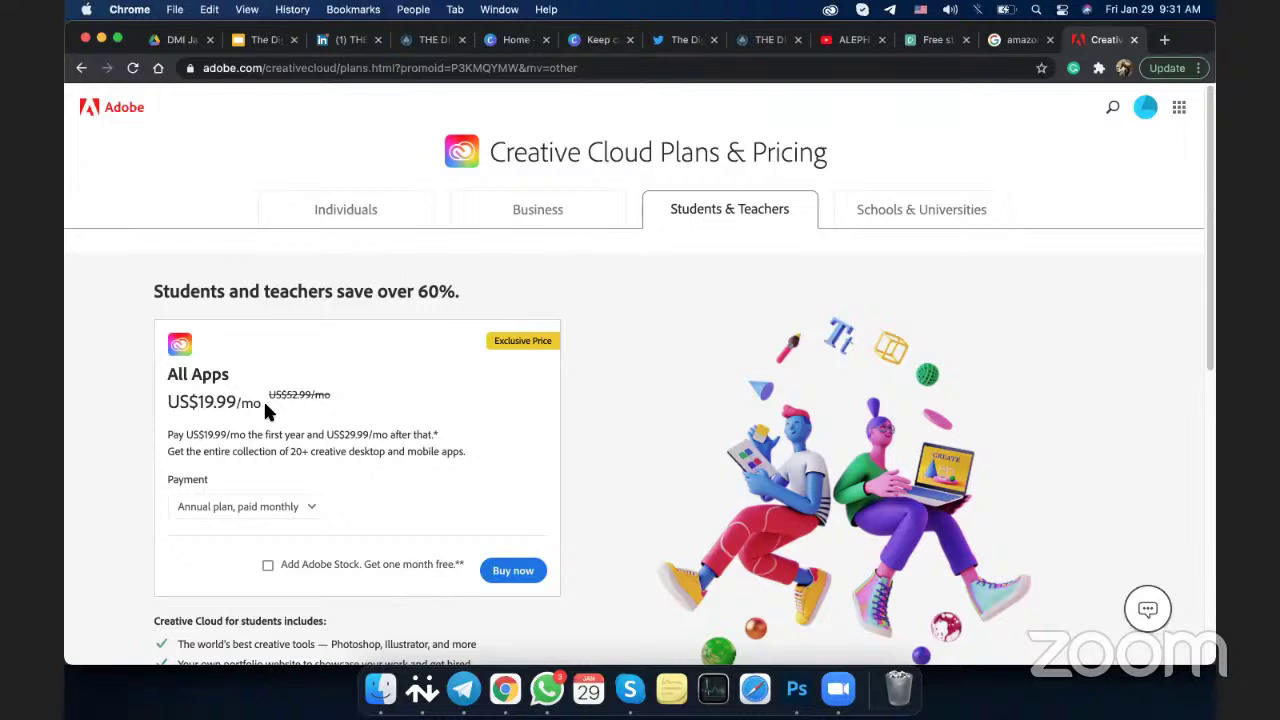
left_click_drag(265, 405, 165, 378)
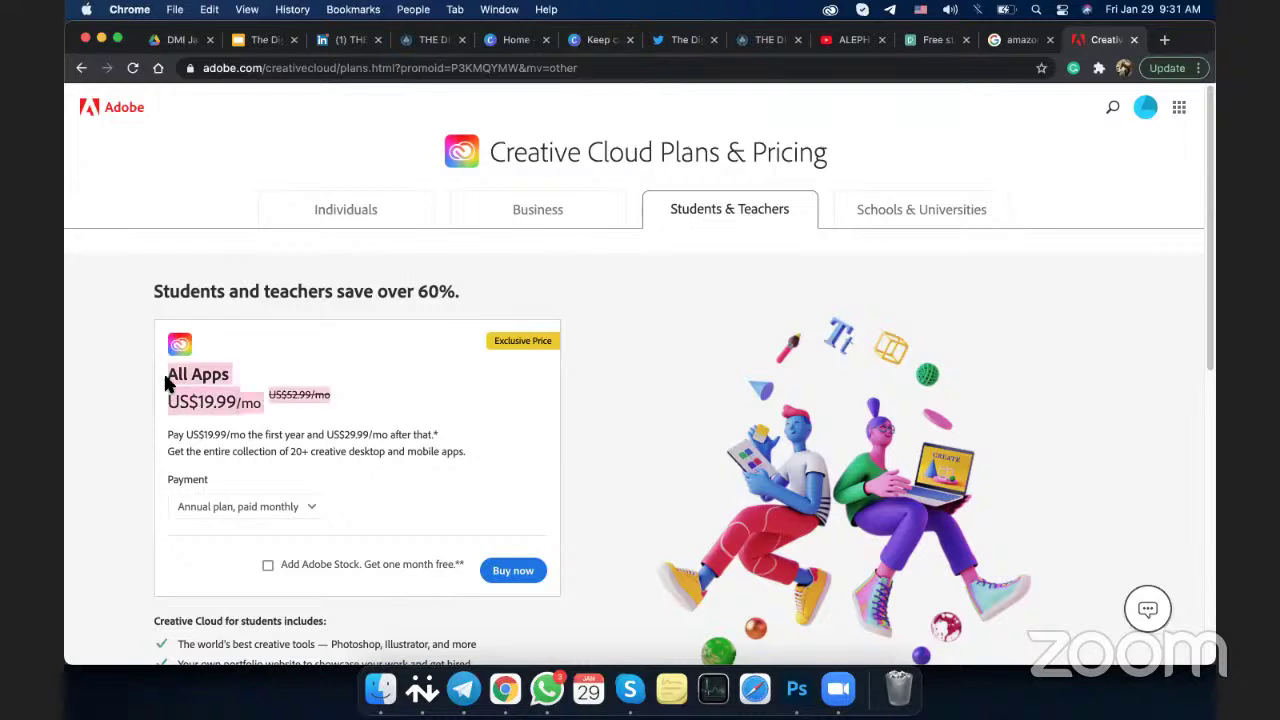
left_click(238, 381)
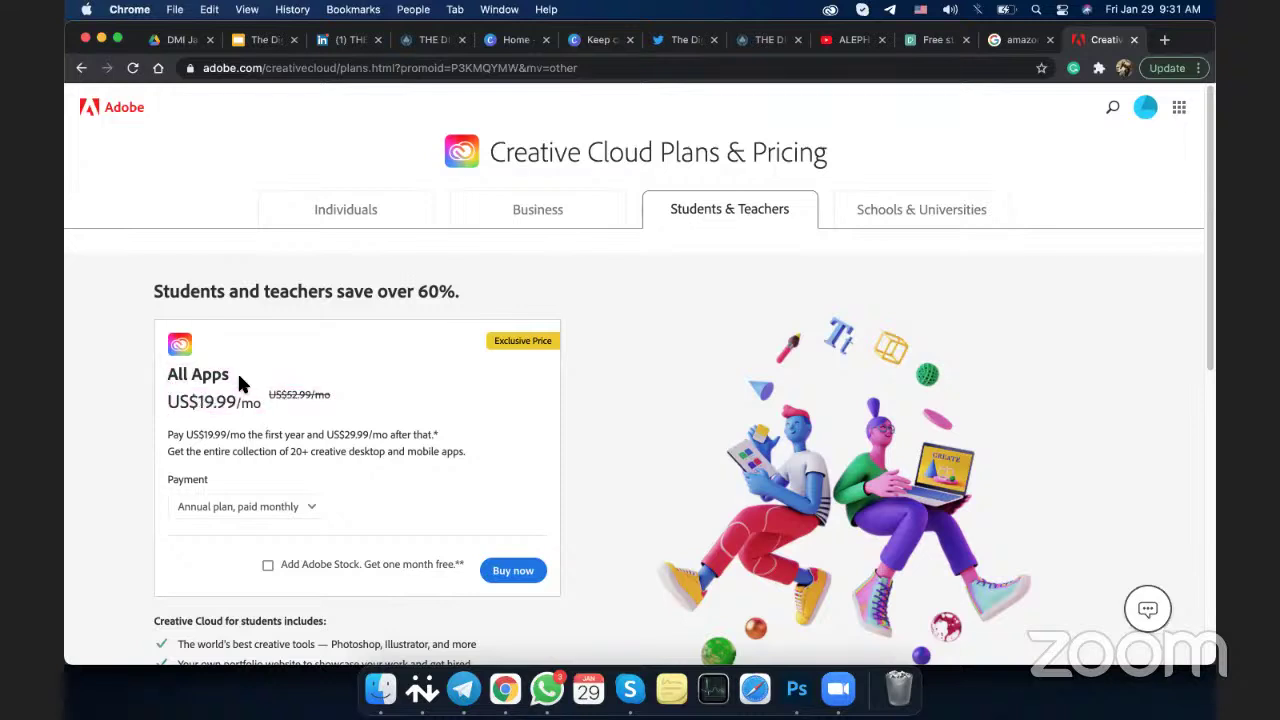
scroll(237, 371, "down", 5)
scroll(237, 372, "up", 5)
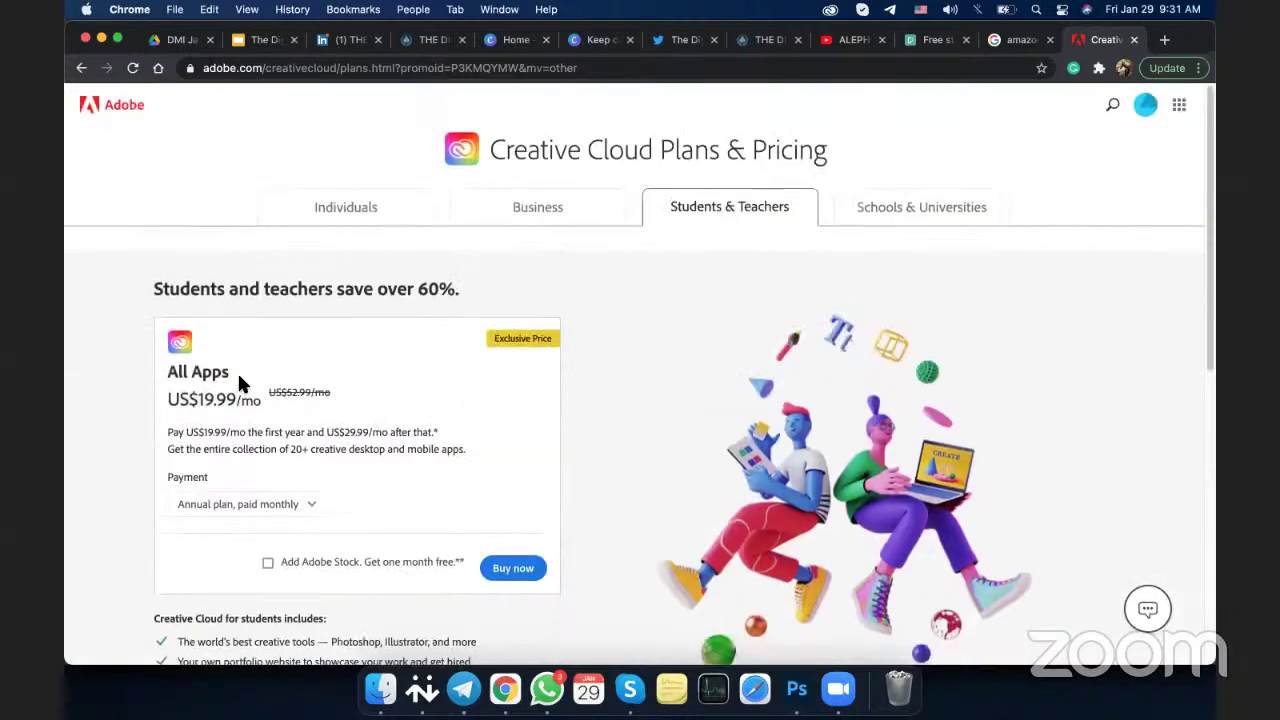
double_click(229, 396)
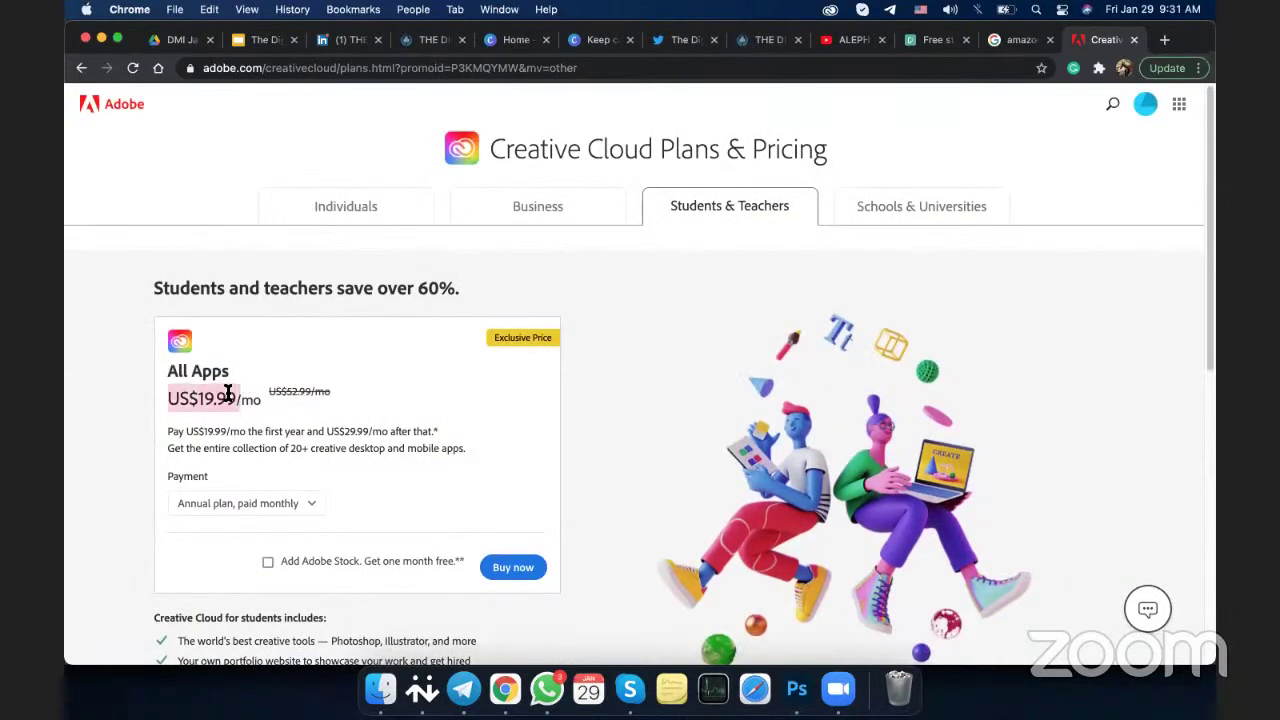
Show the Individuals plans and highlight the name and monthly price of the Photography (20GB) plan
left_click(403, 201)
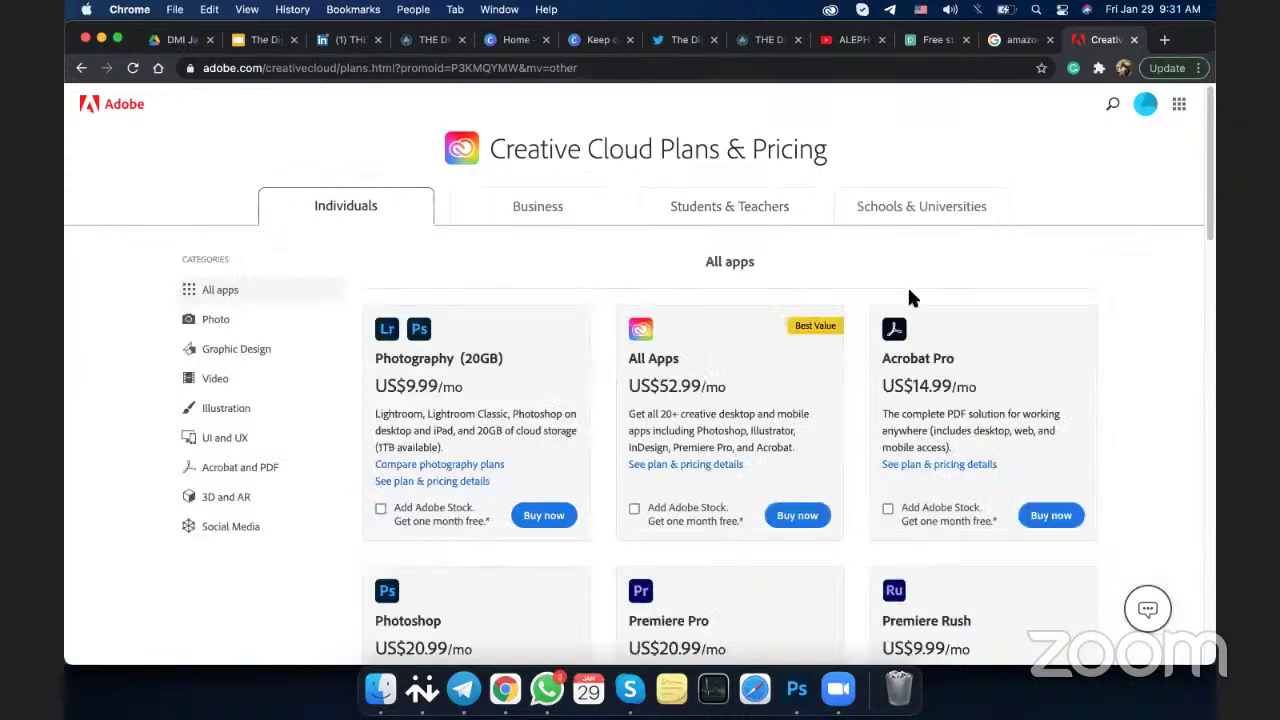
scroll(909, 297, "down", 3)
scroll(560, 262, "up", 2)
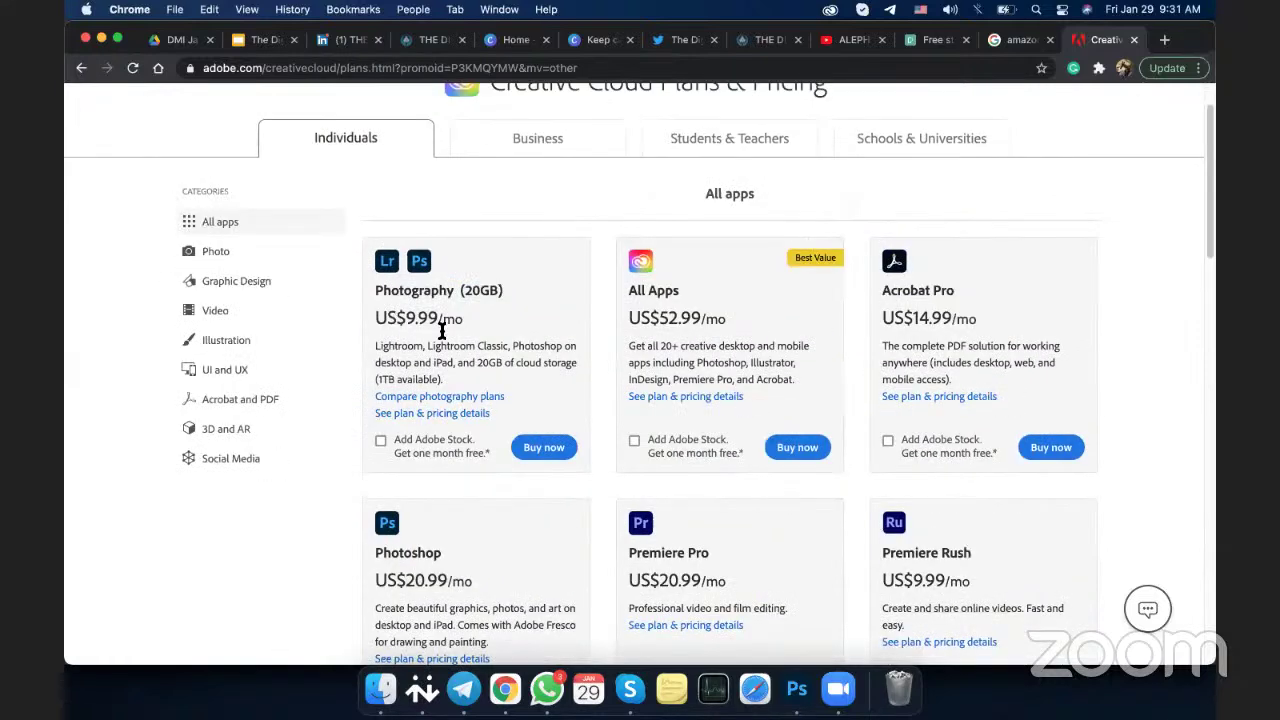
left_click_drag(462, 316, 391, 289)
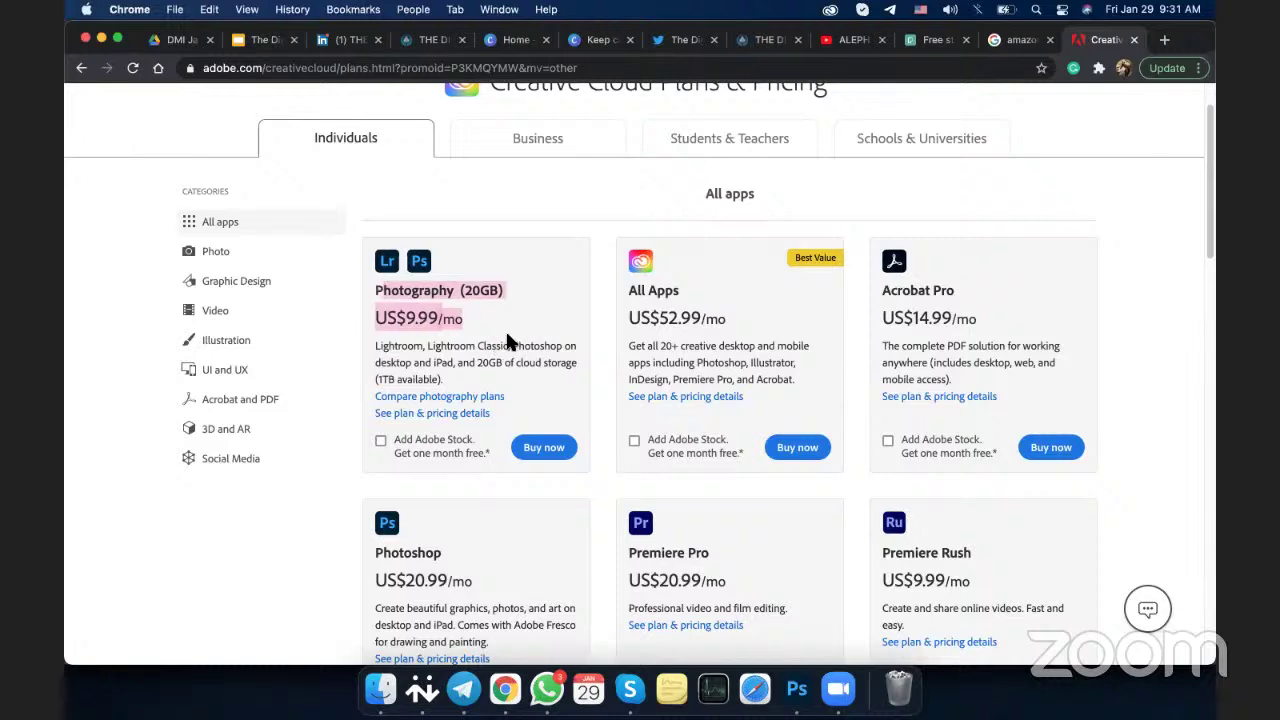
left_click_drag(512, 345, 534, 362)
Highlight the Adobe Fresco note in the single-app Photoshop plan and compare it with the Photography (20GB) plan's price
left_click(503, 612)
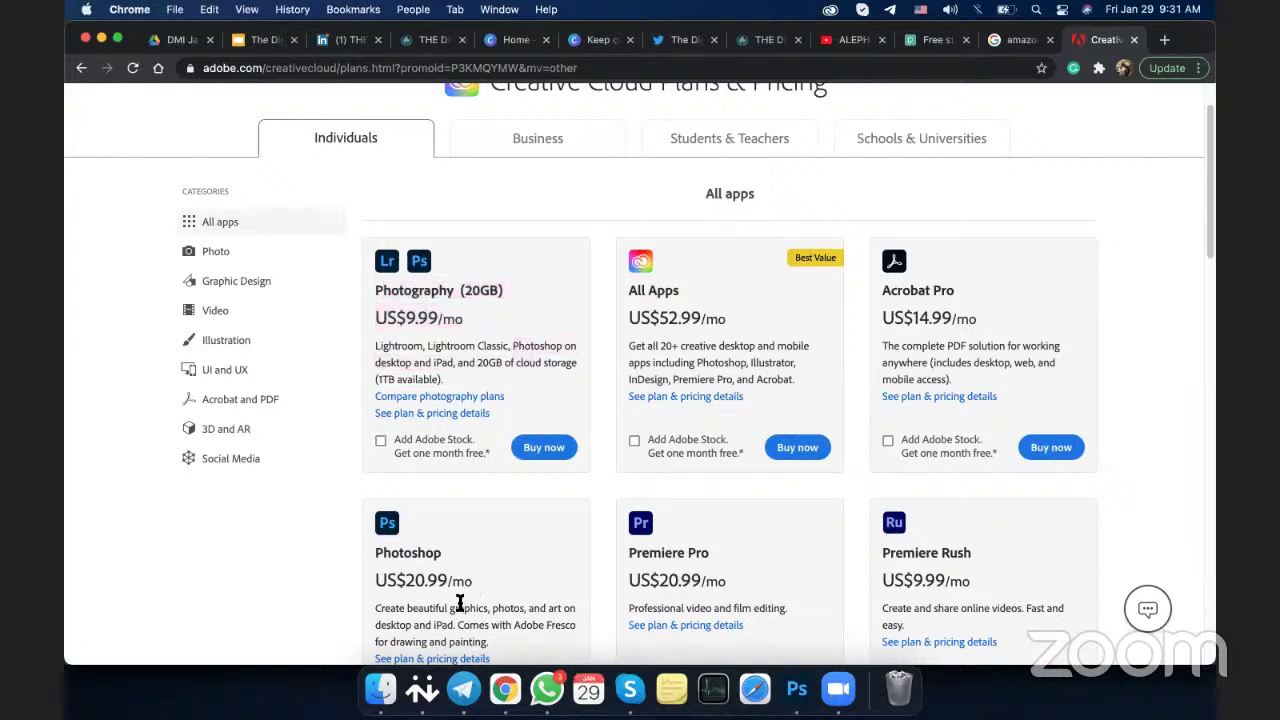
triple_click(553, 625)
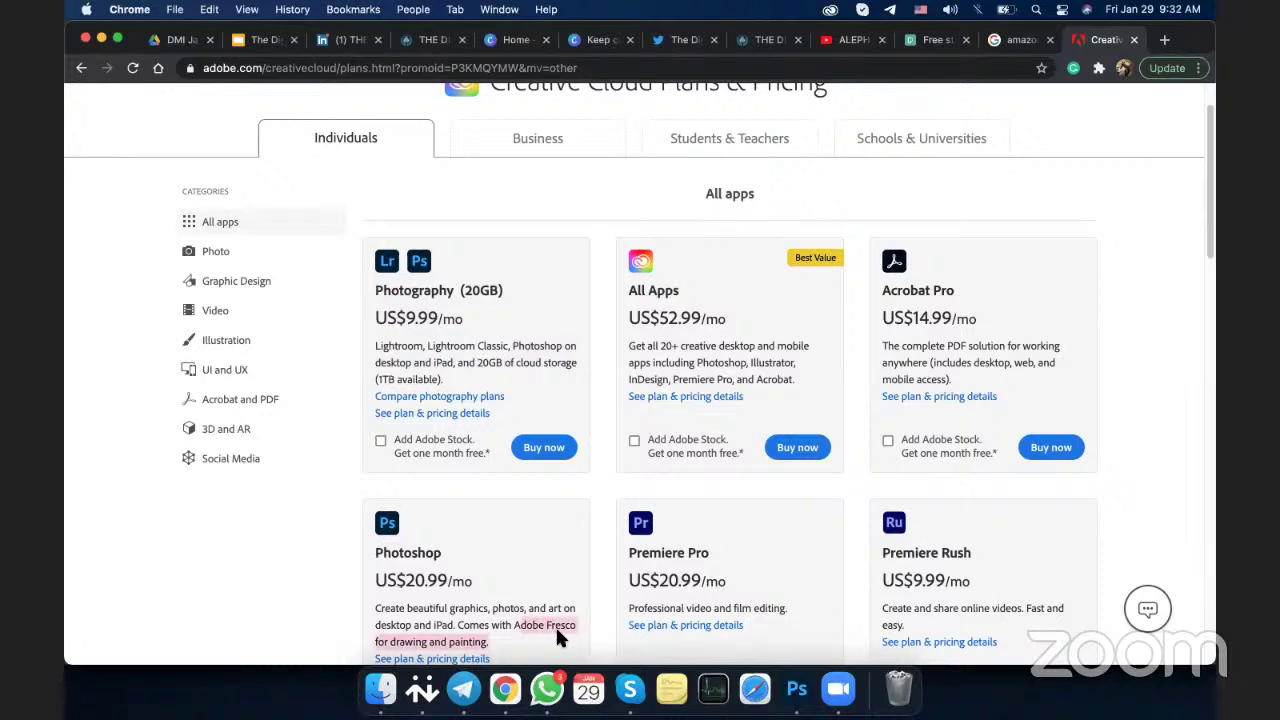
left_click(505, 642)
left_click_drag(507, 637, 514, 625)
left_click(462, 314)
left_click_drag(463, 316, 373, 318)
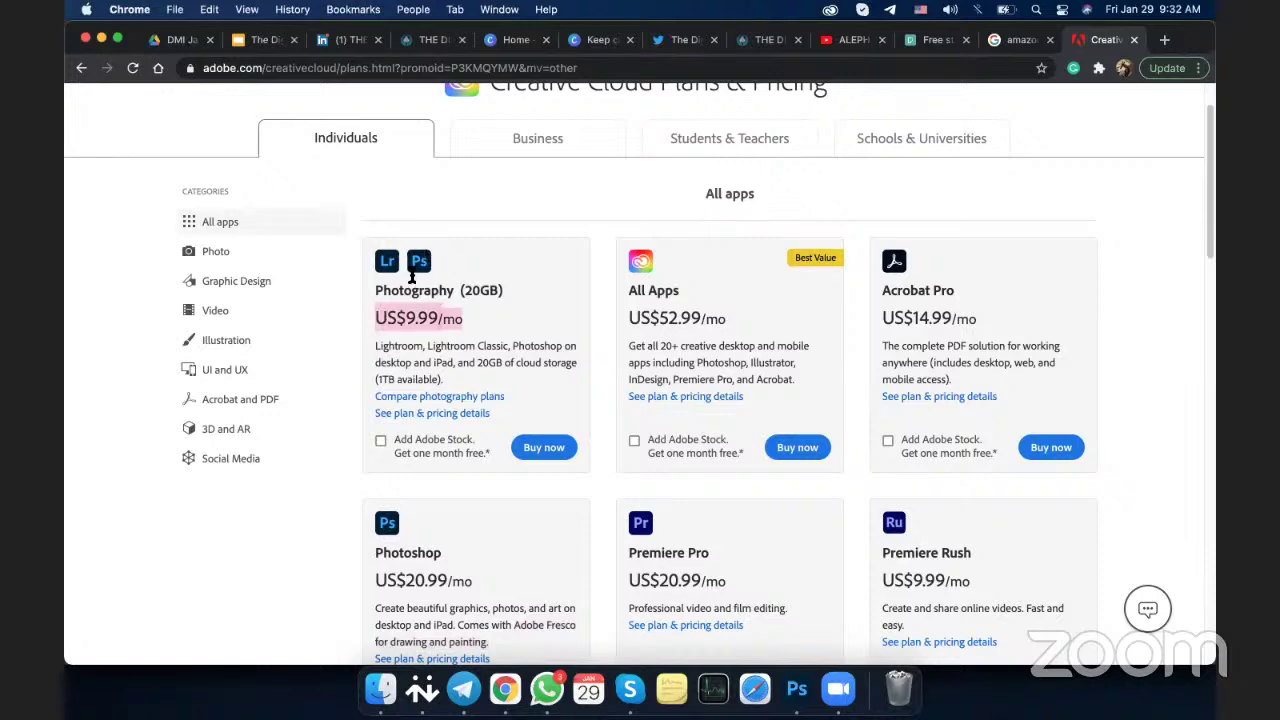
left_click_drag(385, 317, 458, 318)
Examine the Premiere Pro plan among the individual apps and highlight its monthly price
scroll(575, 330, "down", 5)
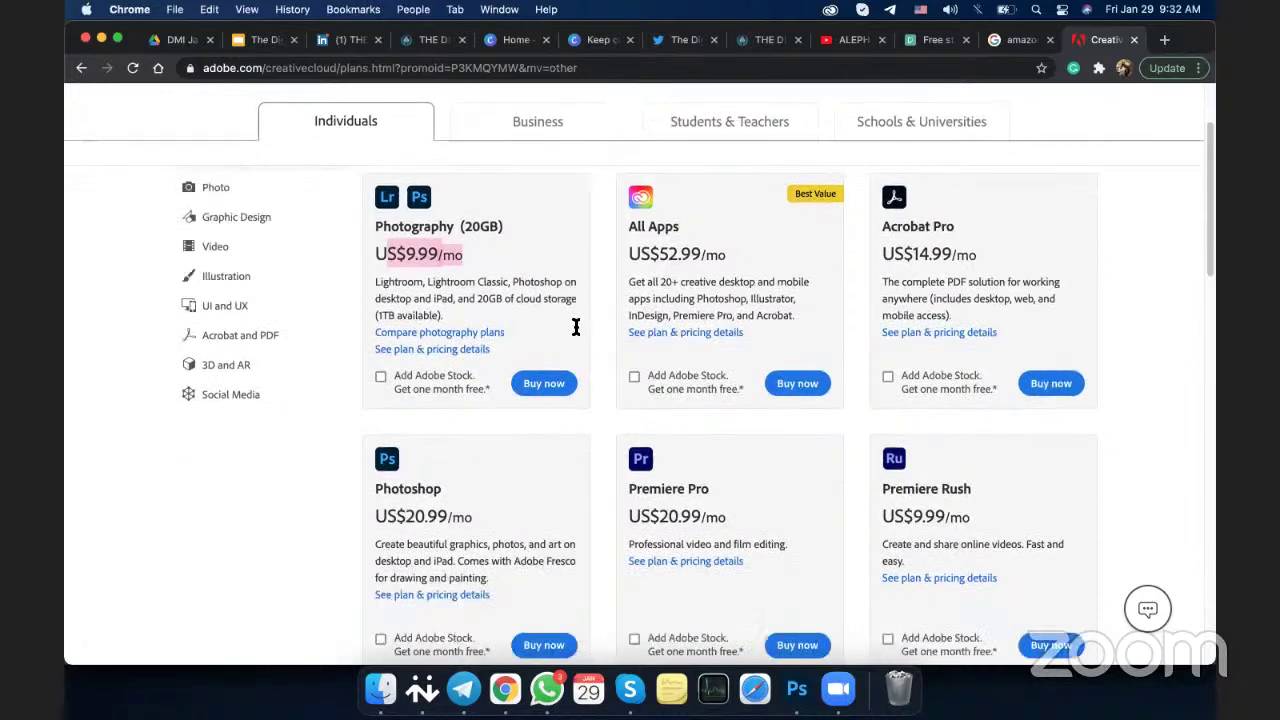
triple_click(722, 358)
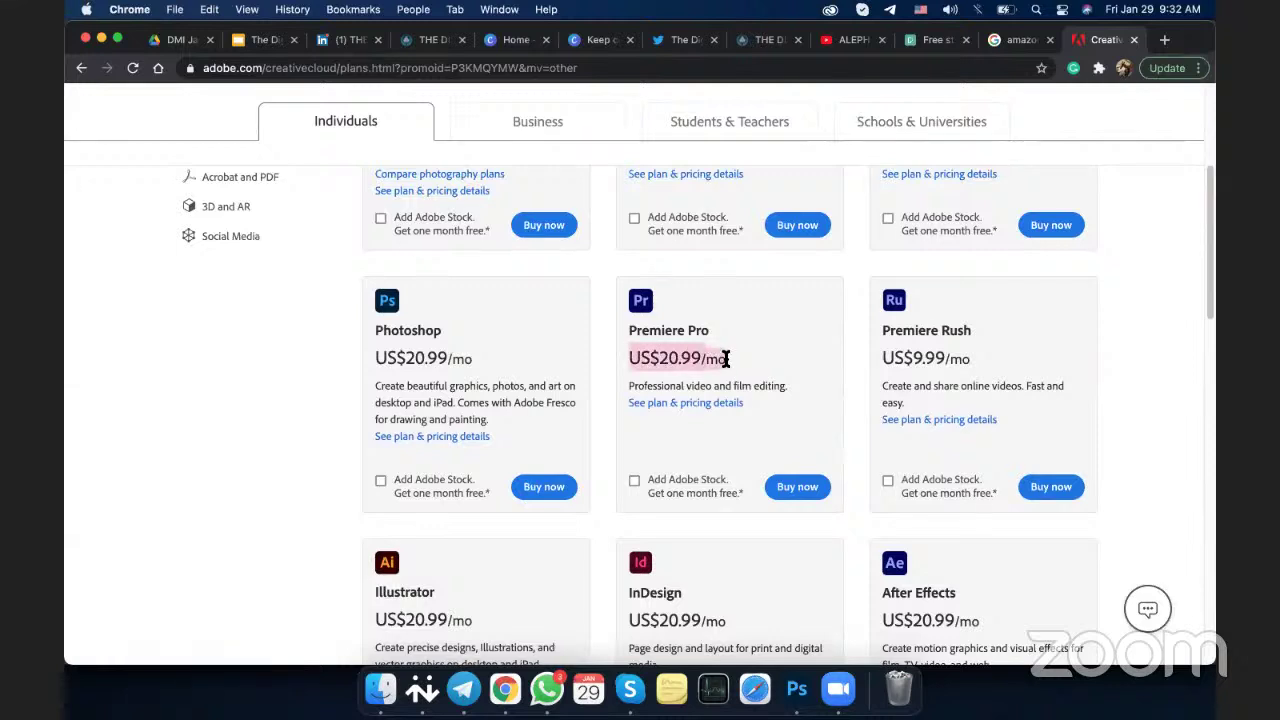
left_click(726, 358)
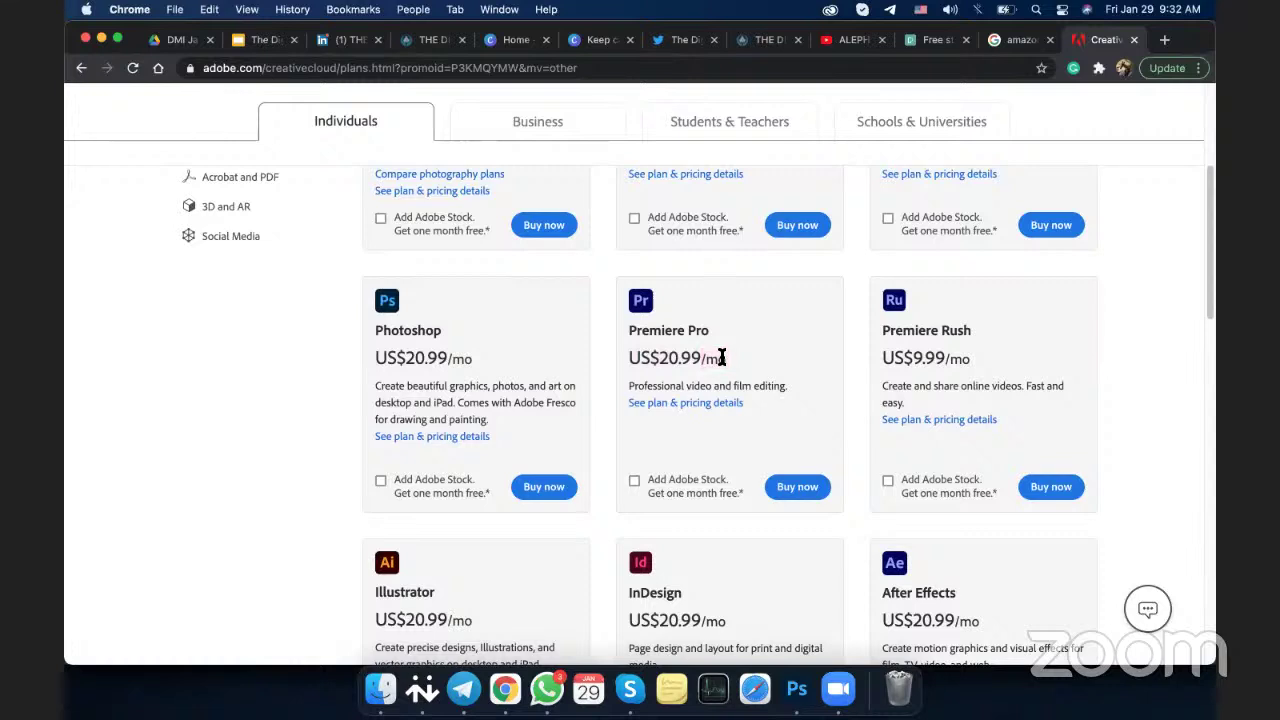
left_click_drag(726, 358, 628, 358)
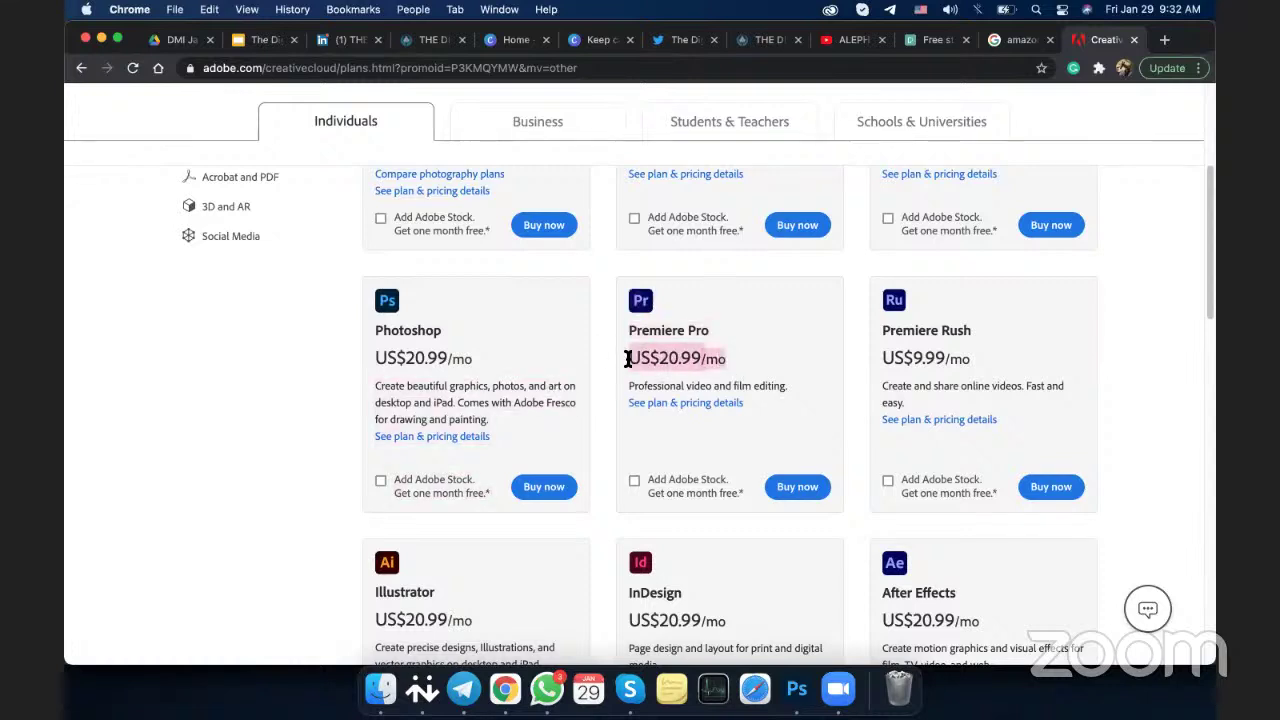
double_click(628, 358)
left_click(654, 358)
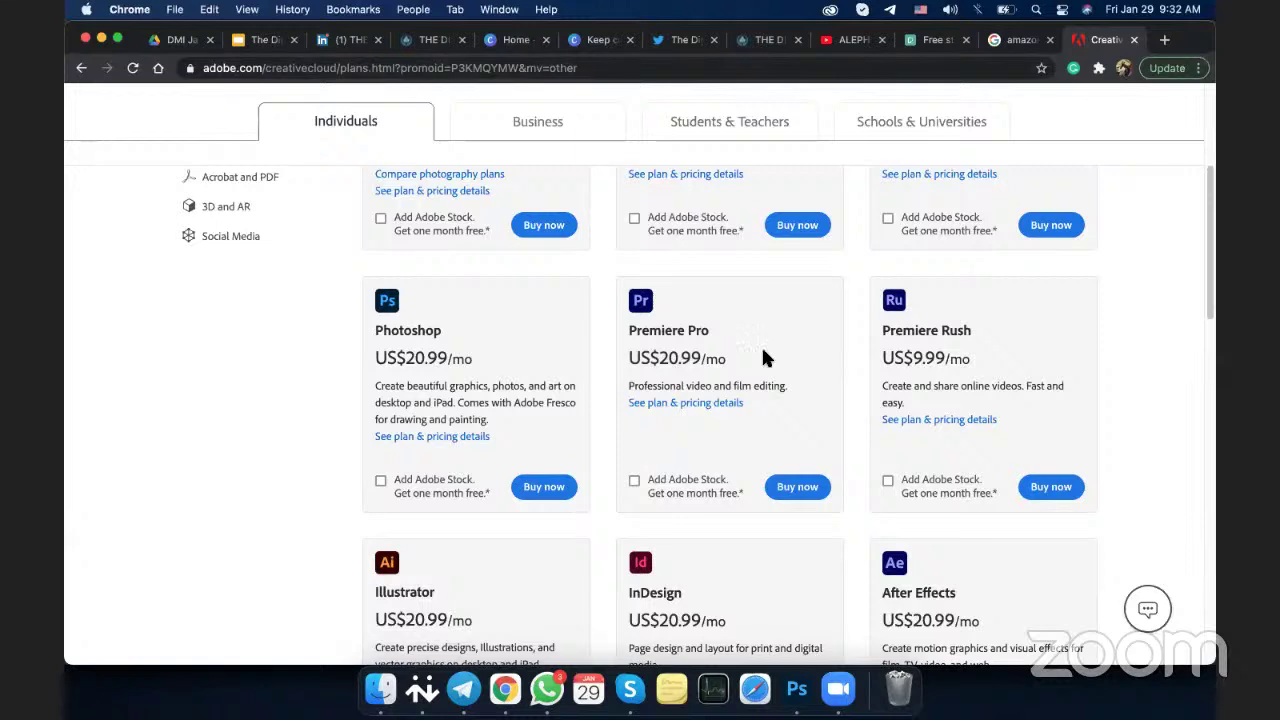
left_click_drag(737, 355, 704, 358)
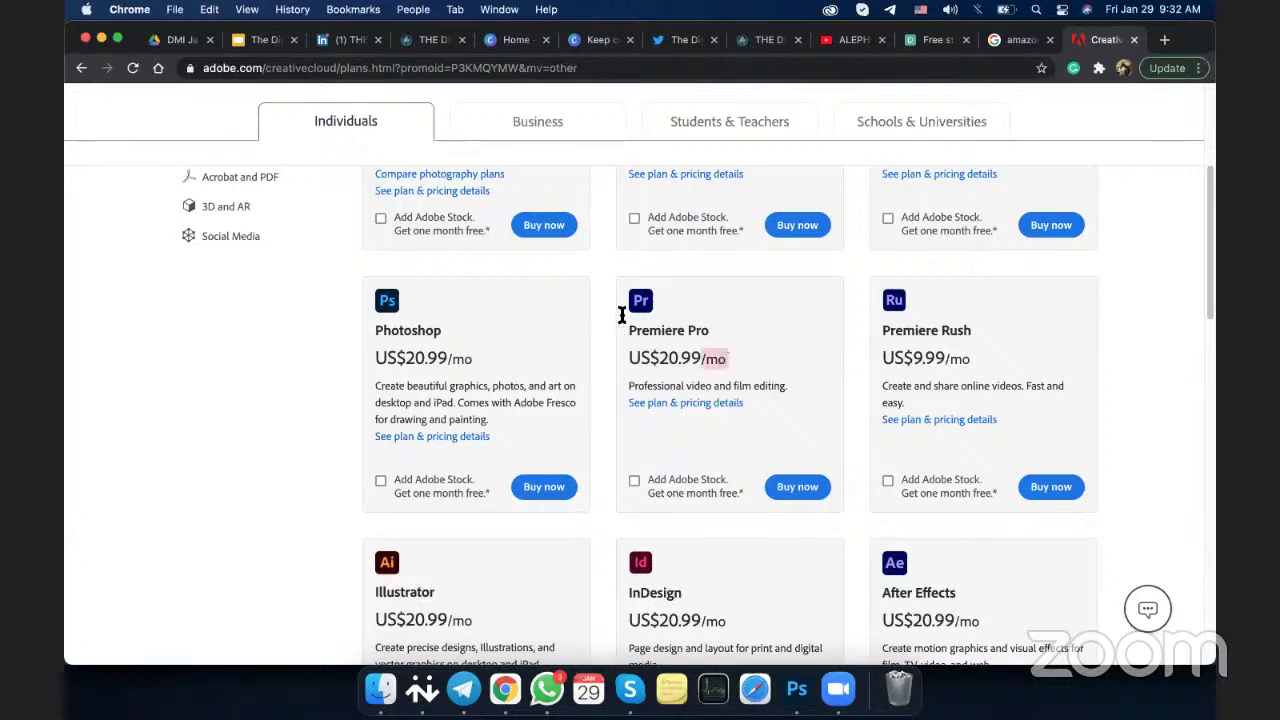
left_click(672, 335)
Examine the Illustrator plan, highlighting its name and monthly price
scroll(748, 352, "down", 3)
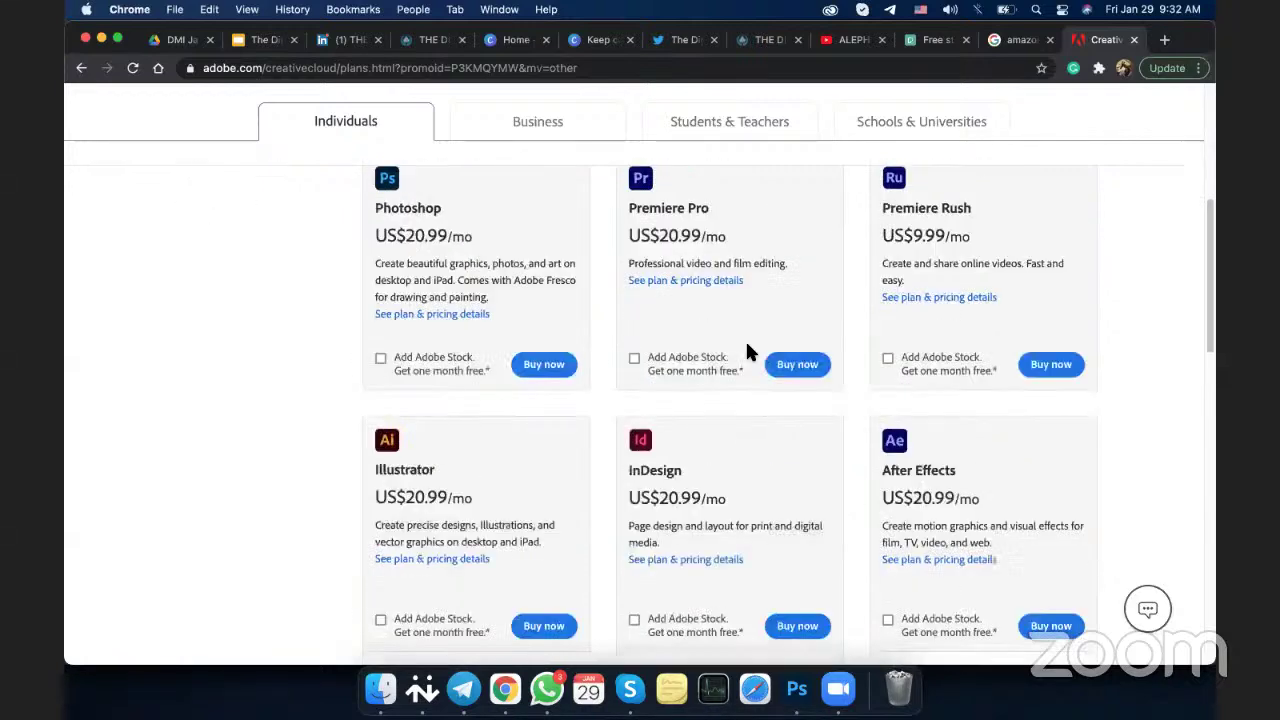
scroll(748, 352, "down", 1)
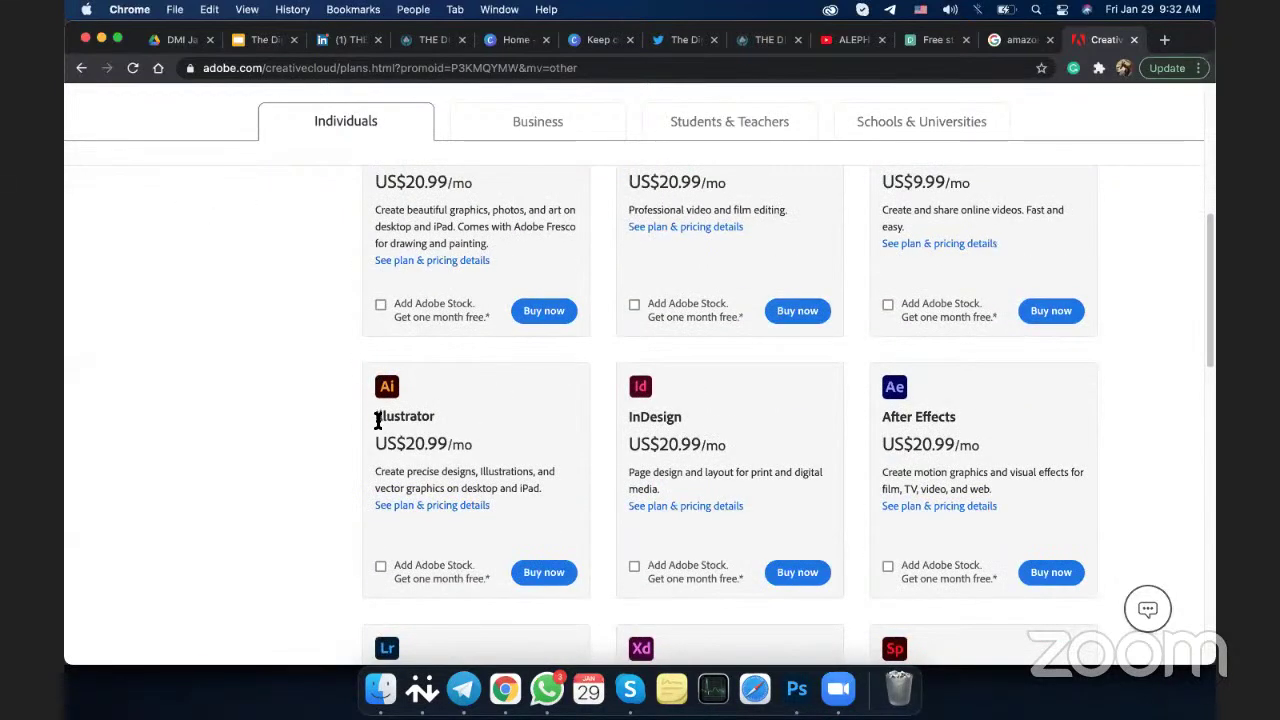
left_click_drag(378, 416, 436, 416)
left_click(418, 416)
left_click_drag(474, 444, 369, 420)
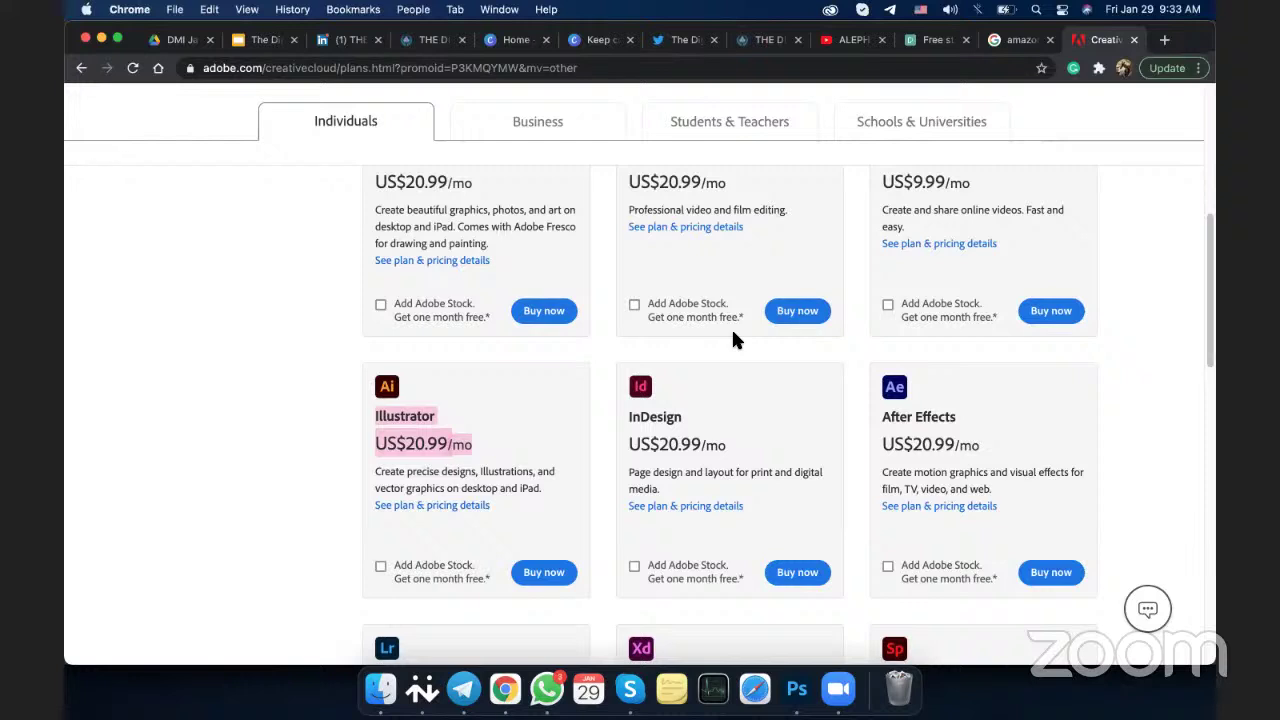
double_click(378, 414)
left_click(378, 414)
double_click(378, 414)
left_click(433, 403)
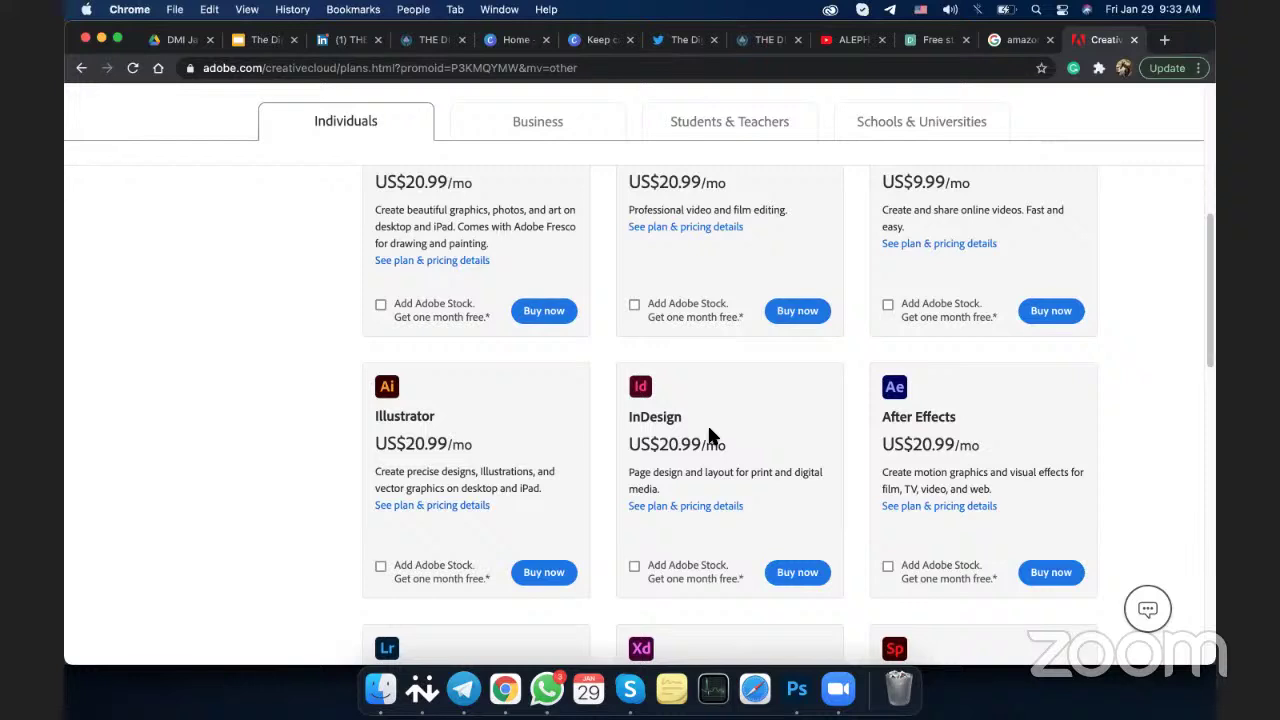
Examine the InDesign plan, highlighting its name, monthly price and page layout description
mouse_move(630, 477)
left_mouse_down()
mouse_move(683, 489)
mouse_move(711, 477)
mouse_move(635, 473)
left_mouse_up()
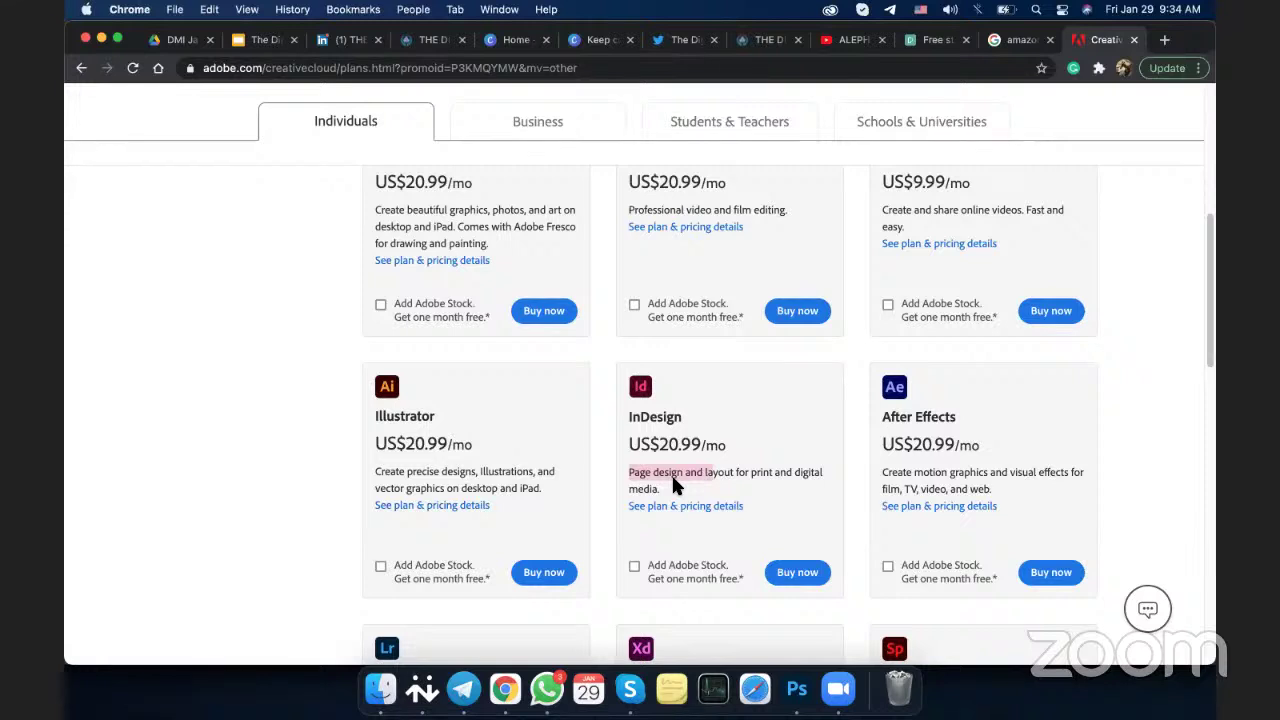
left_click_drag(665, 479, 636, 453)
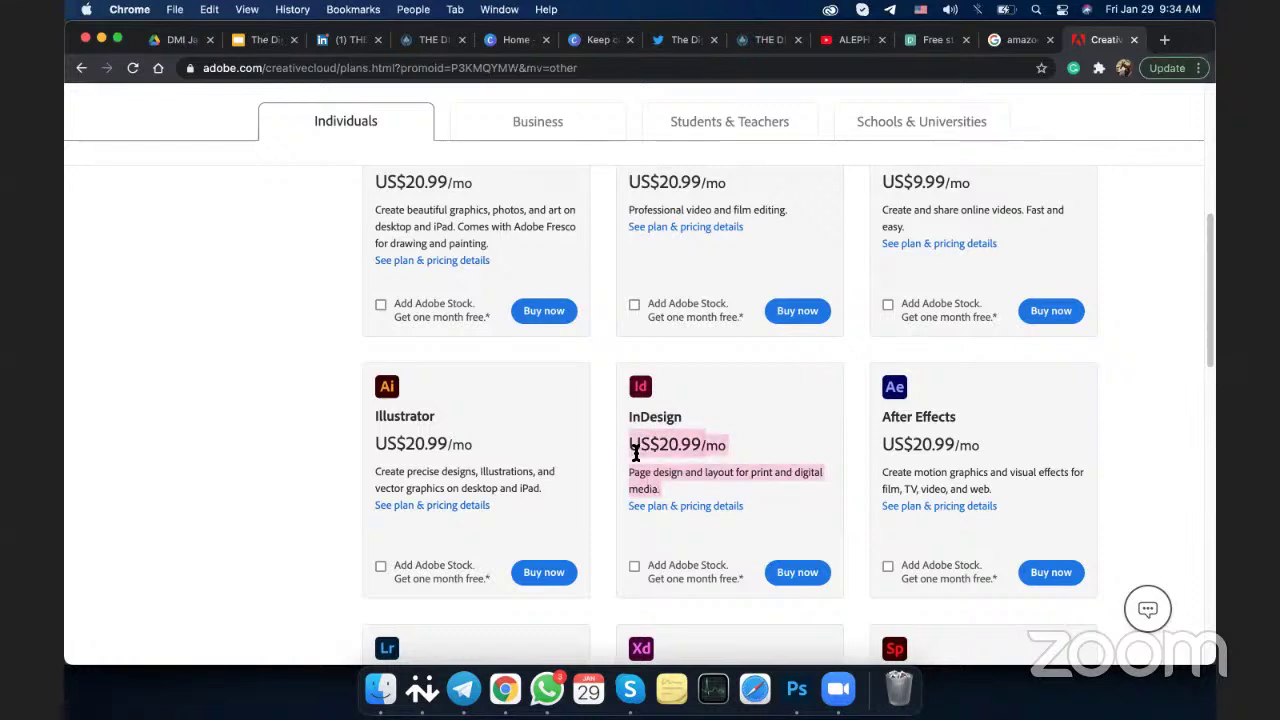
left_click(633, 449)
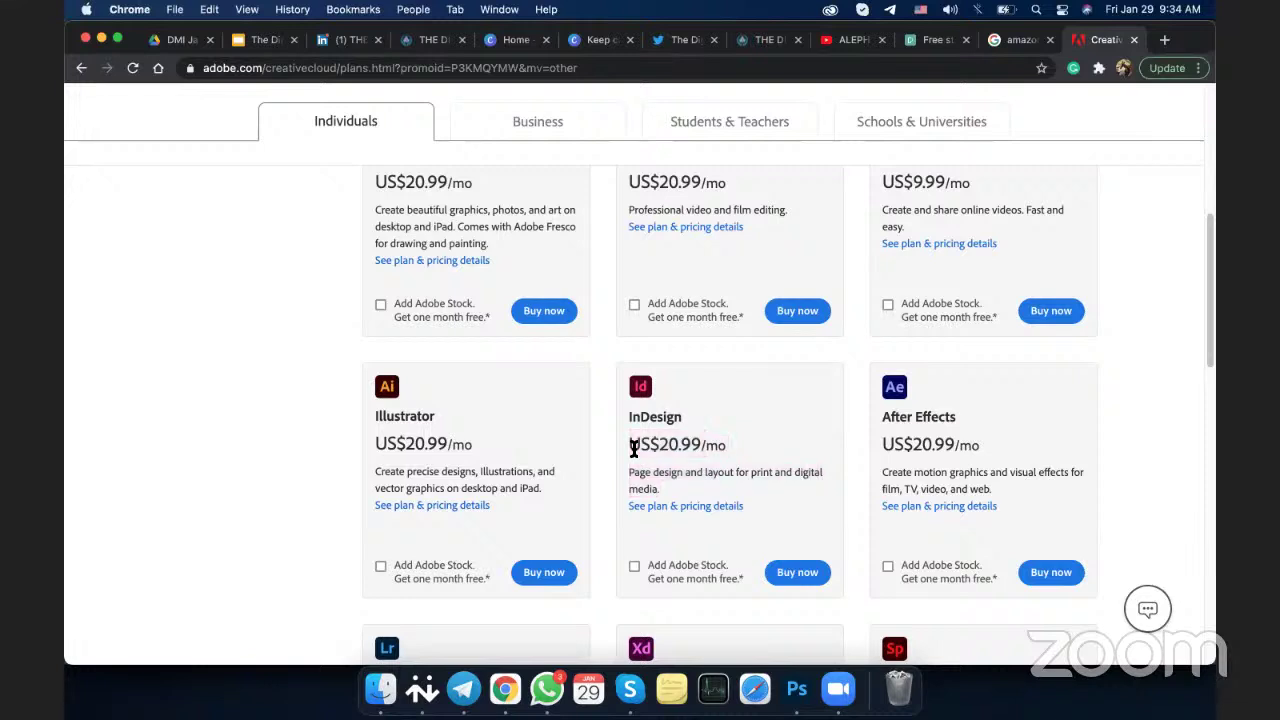
left_click_drag(628, 416, 700, 437)
left_click(706, 442)
left_click_drag(660, 491, 640, 471)
left_click(640, 471)
Highlight the description of the Lightroom (1TB) plan
scroll(660, 405, "down", 1)
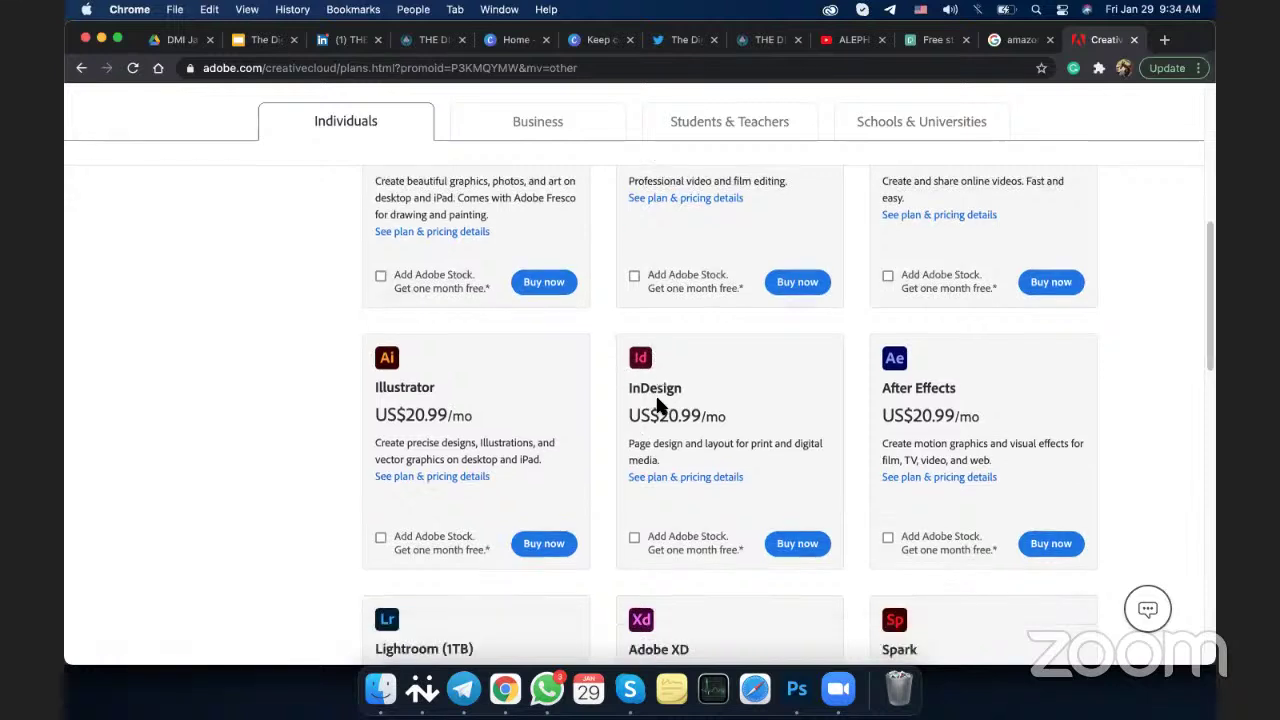
scroll(658, 405, "down", 5)
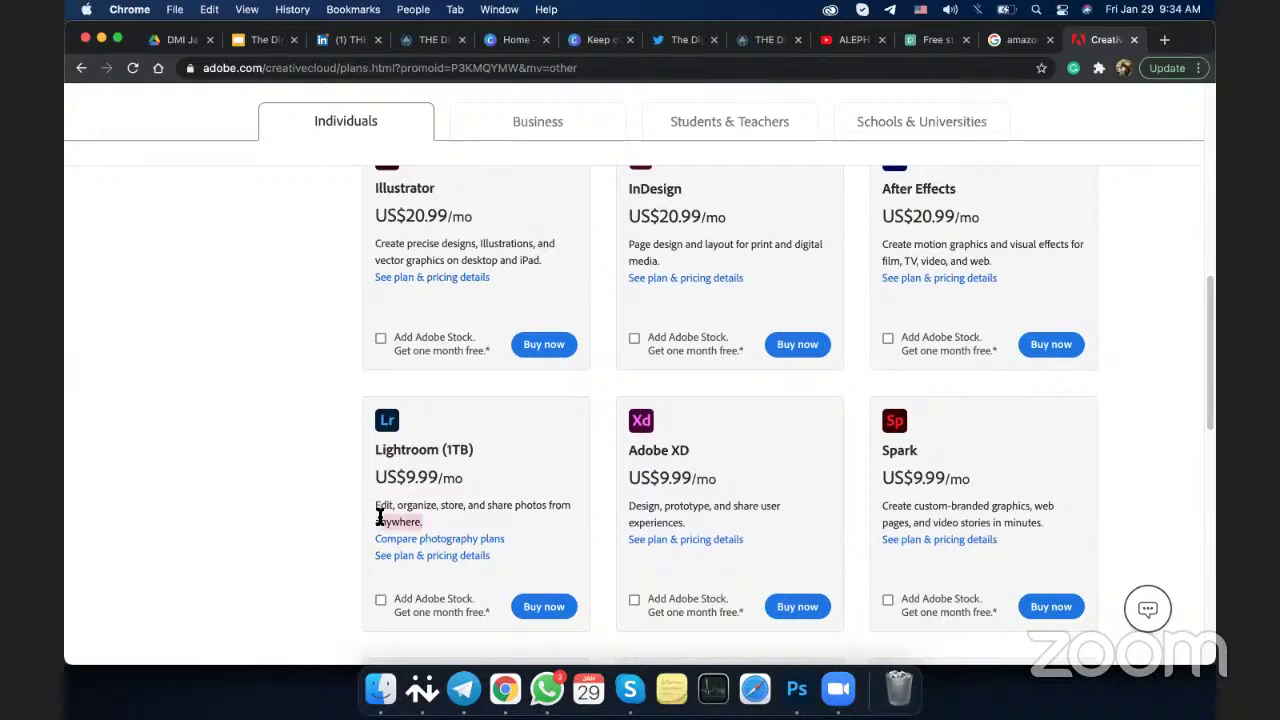
triple_click(378, 512)
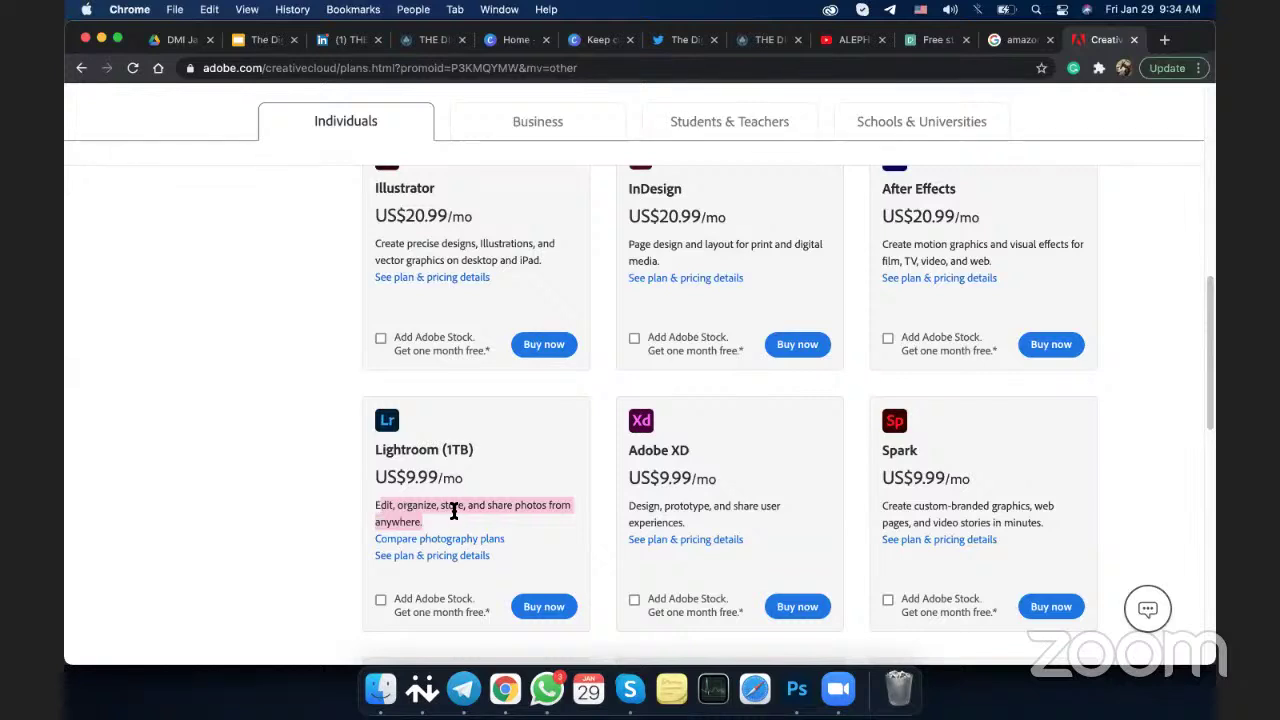
Return to the Photography (20GB) plan and highlight its name and monthly price
left_click(450, 511)
scroll(477, 410, "down", 6)
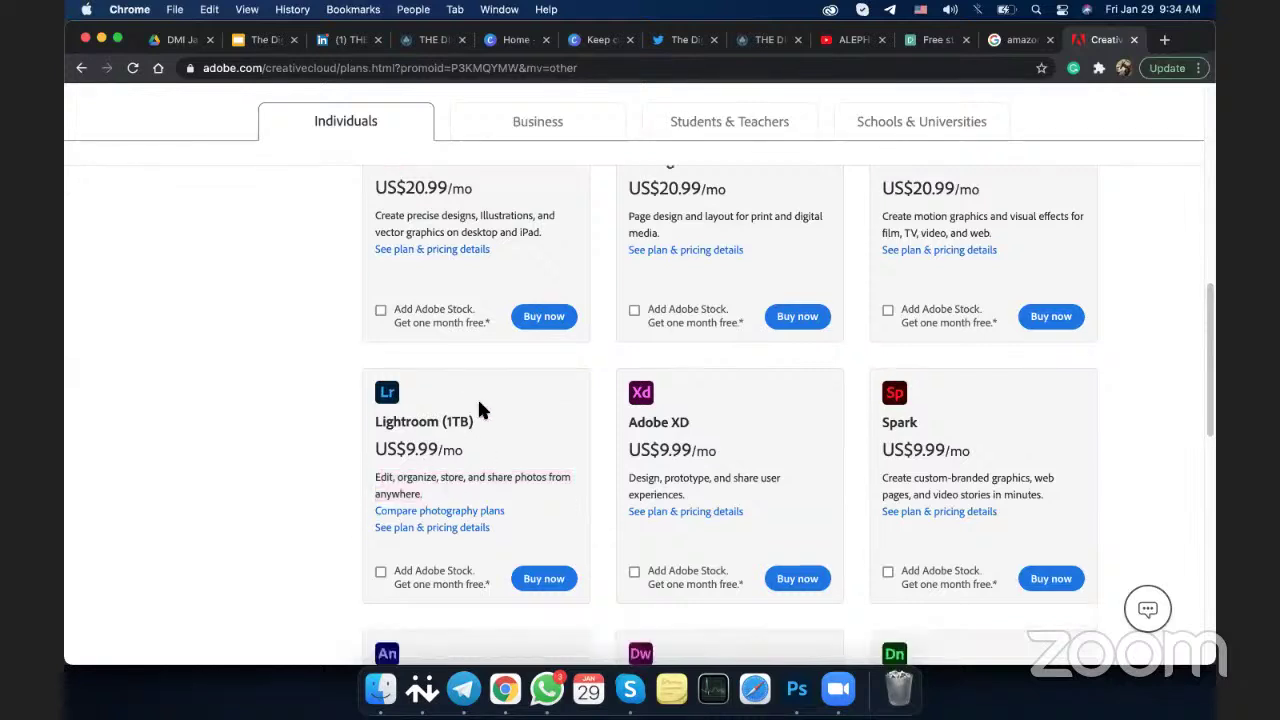
scroll(481, 408, "up", 10)
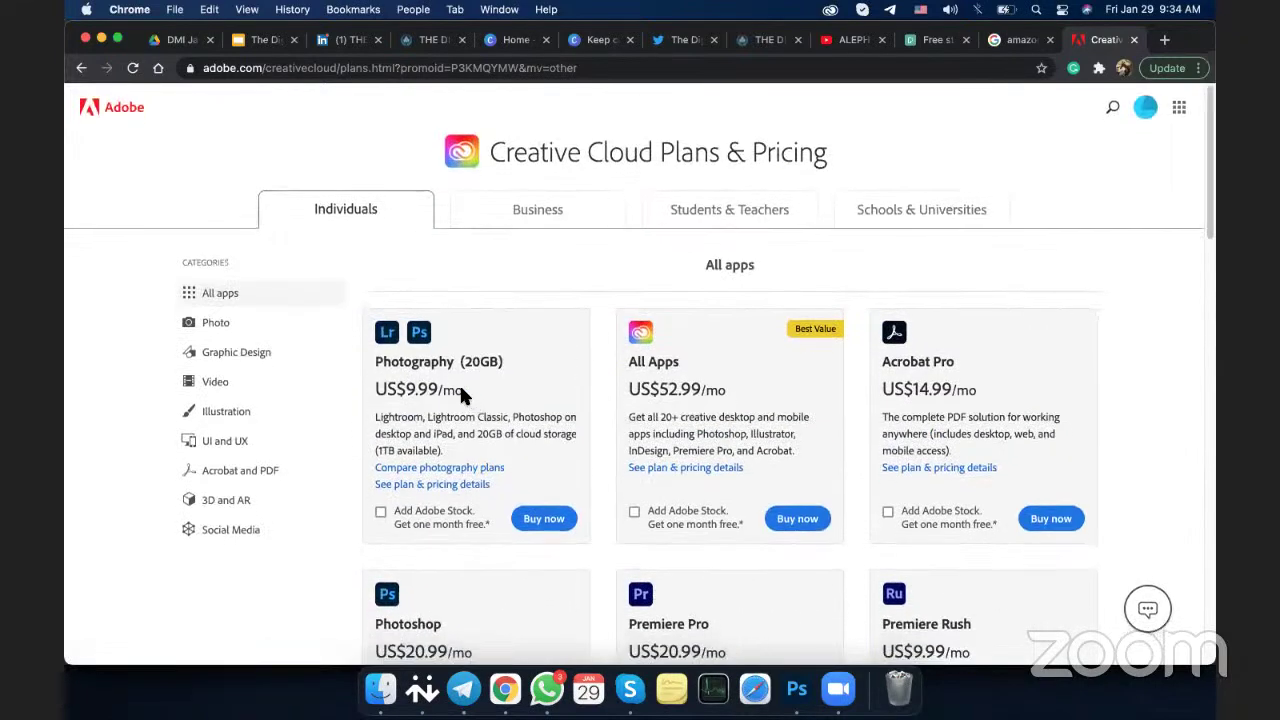
left_click_drag(460, 389, 399, 388)
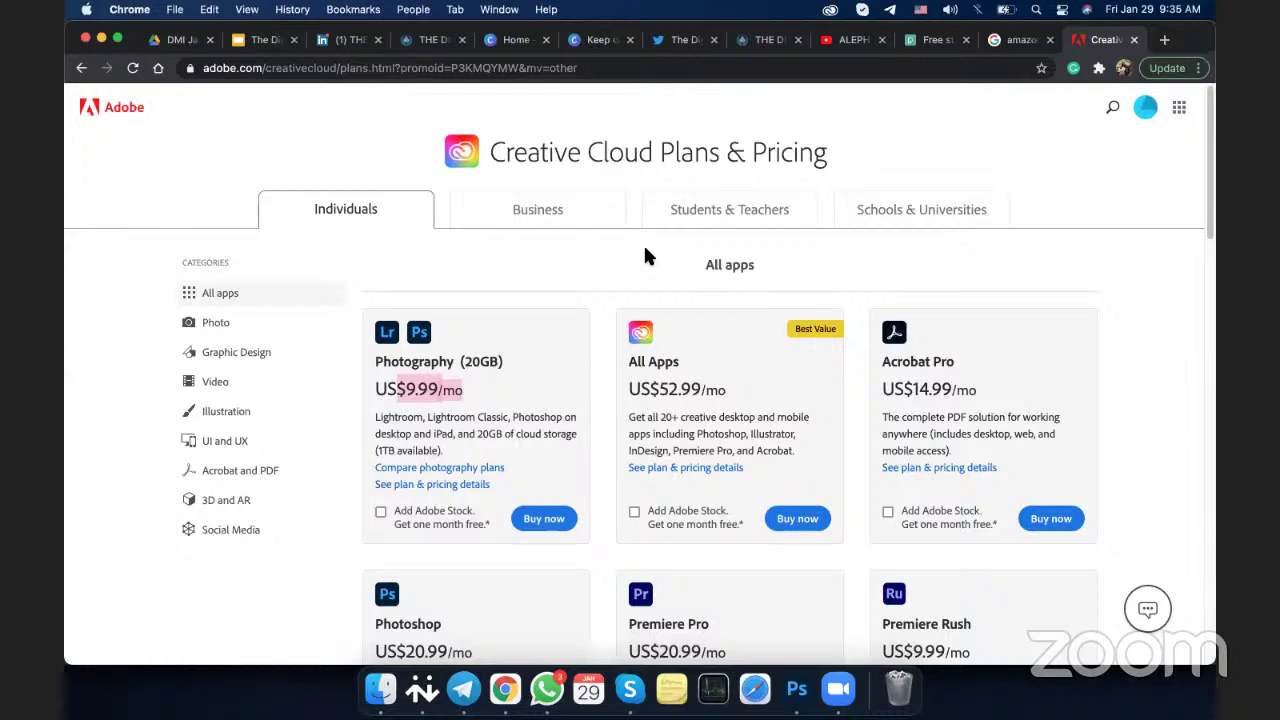
left_click(455, 391)
left_click_drag(464, 391, 373, 367)
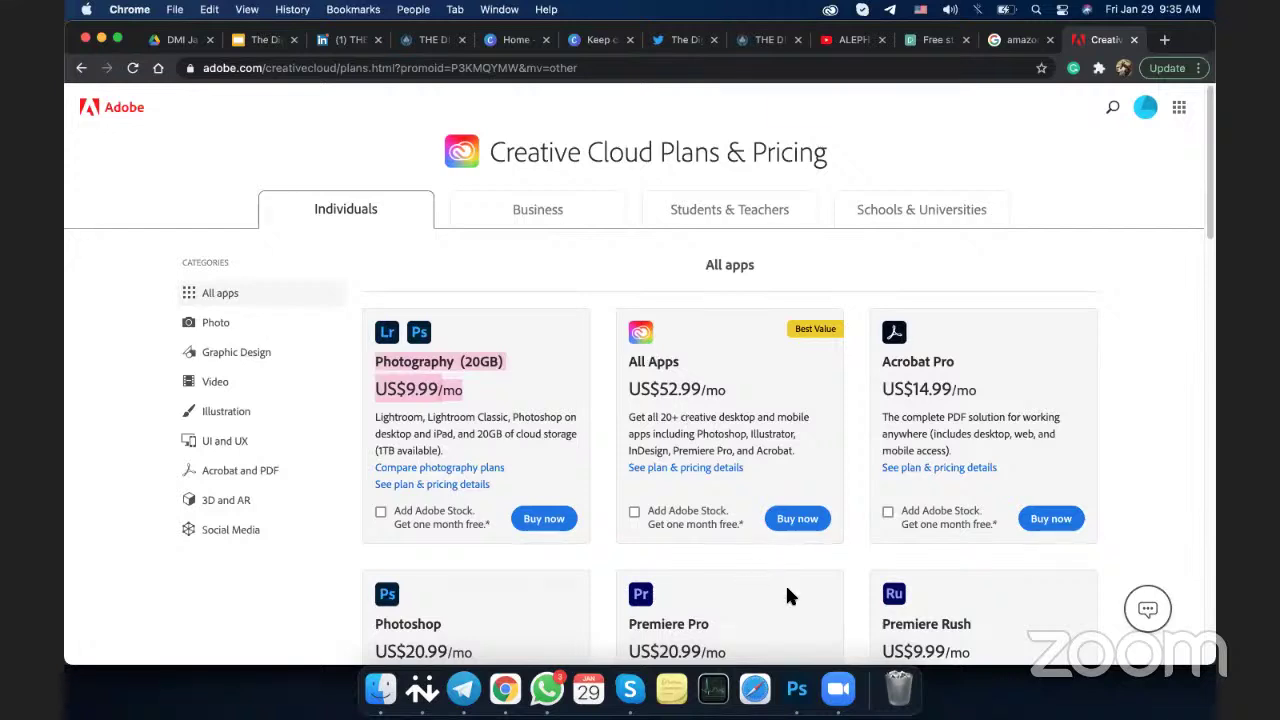
Switch to Photoshop and look through the available filter, file, image and layer commands
left_click(798, 680)
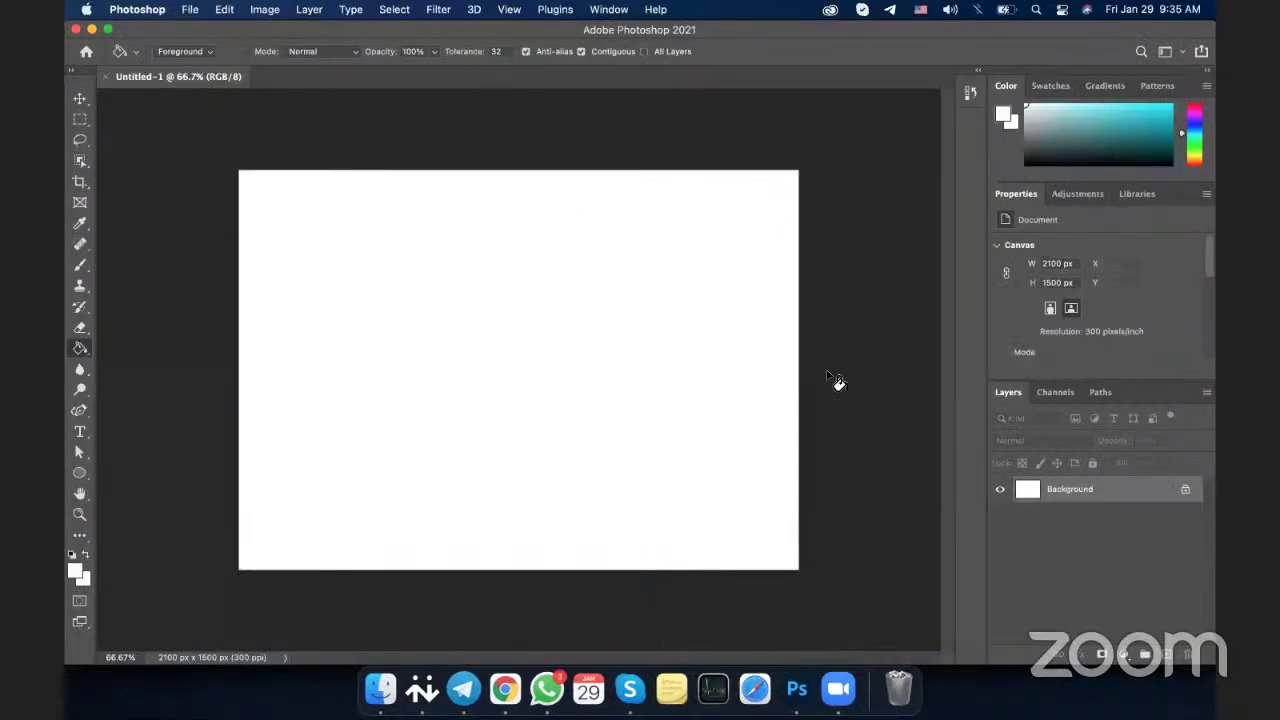
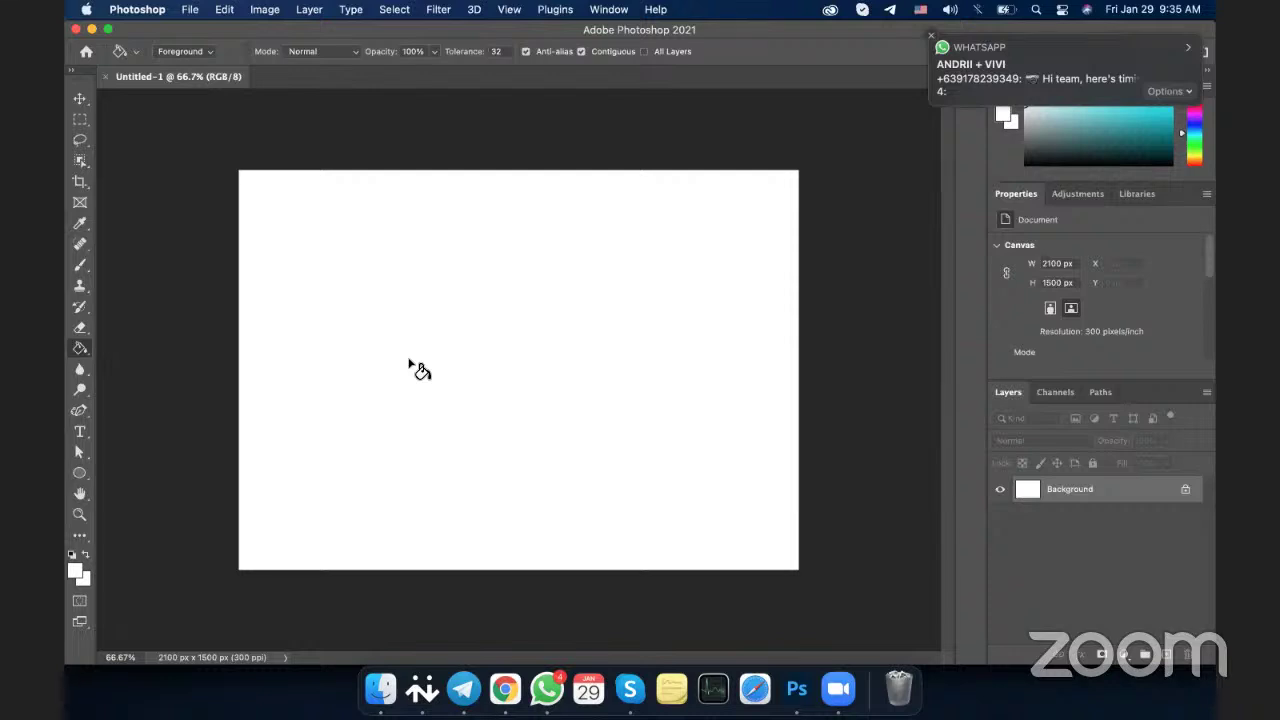
left_click(439, 12)
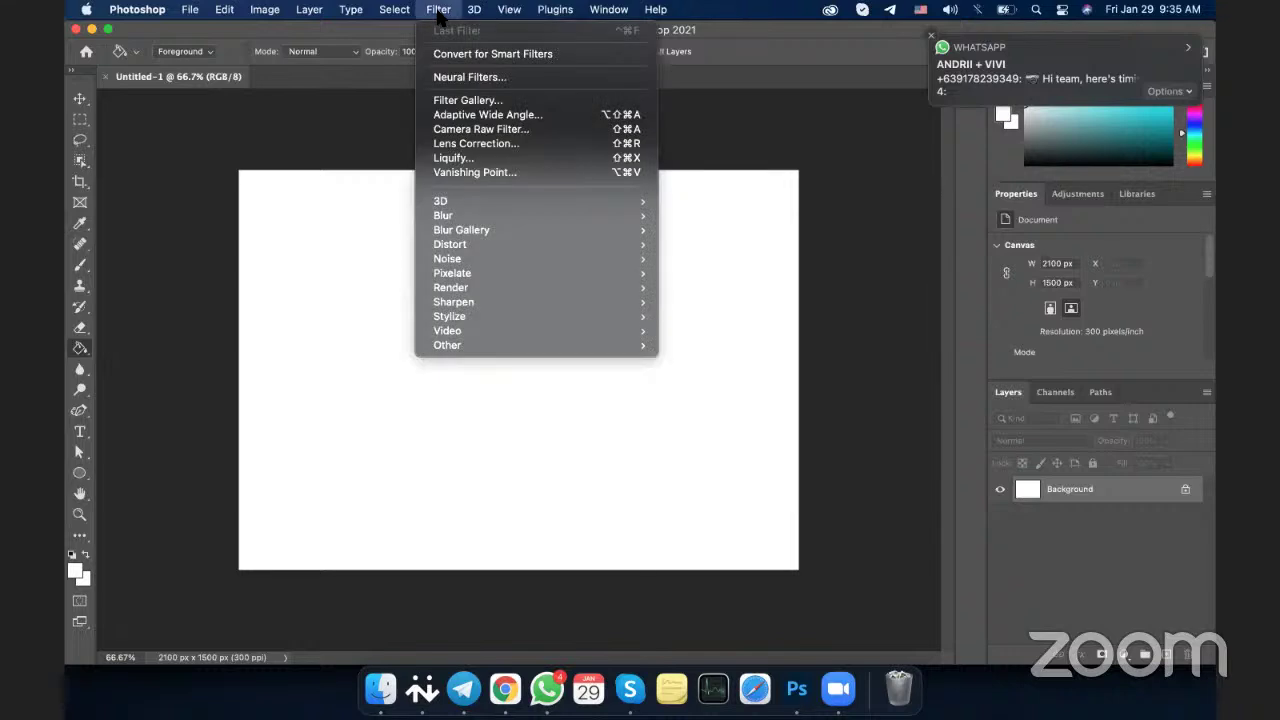
left_click(305, 122)
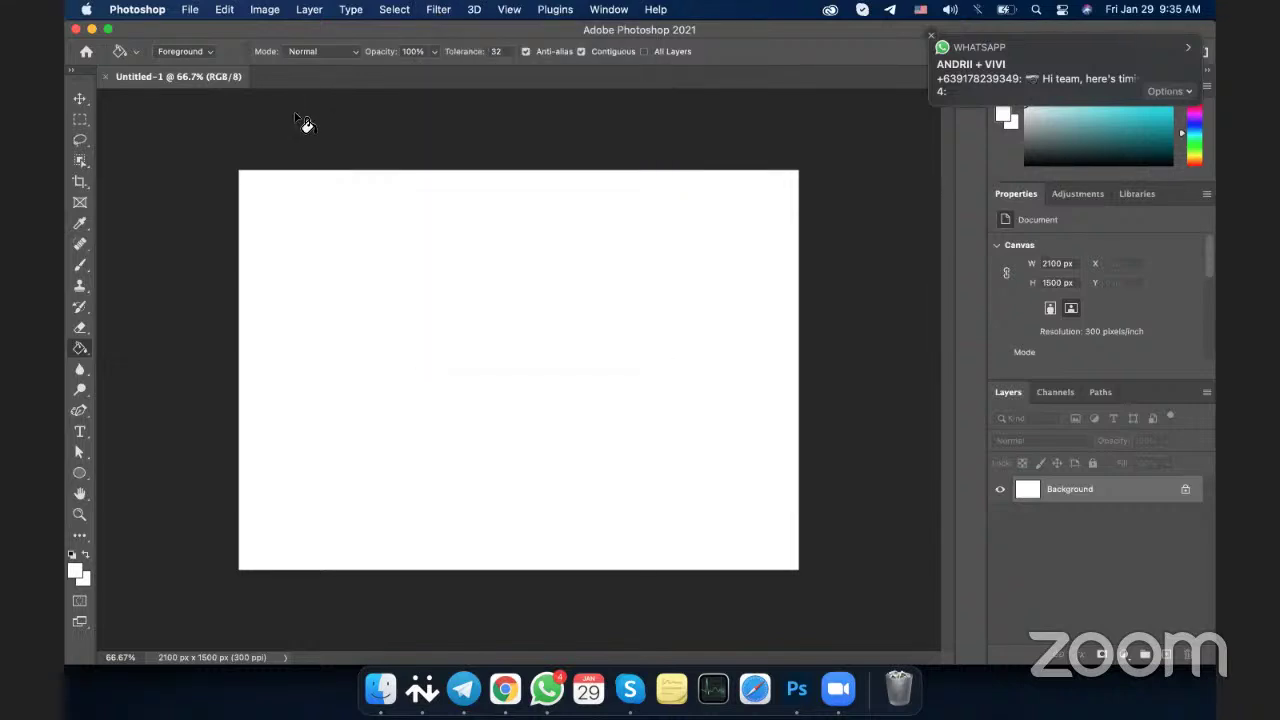
left_click(140, 11)
mouse_move(192, 11)
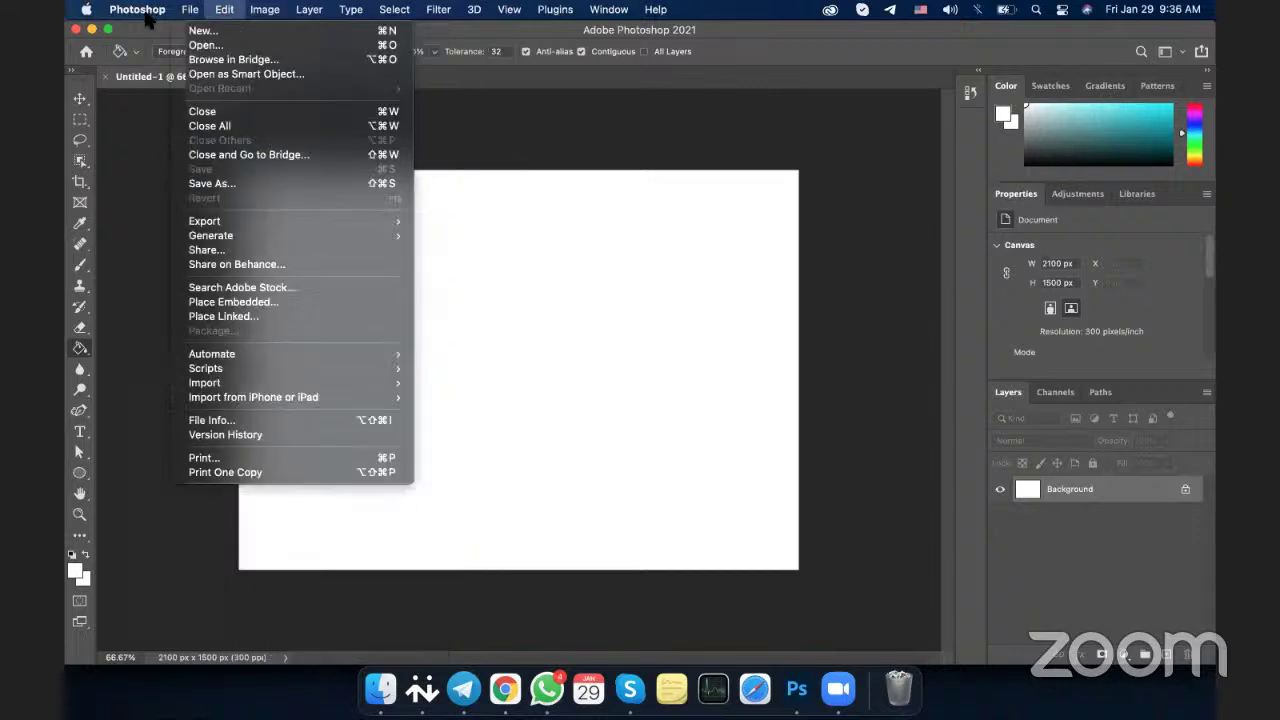
mouse_move(145, 14)
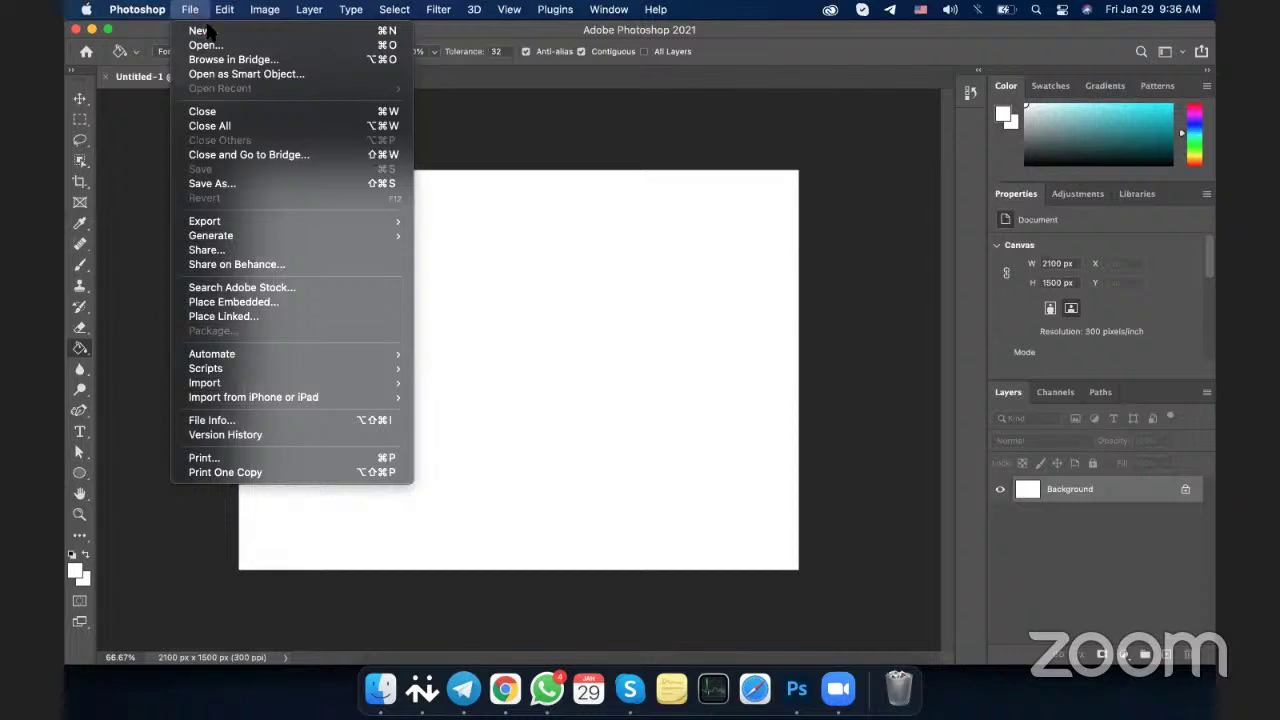
mouse_move(265, 14)
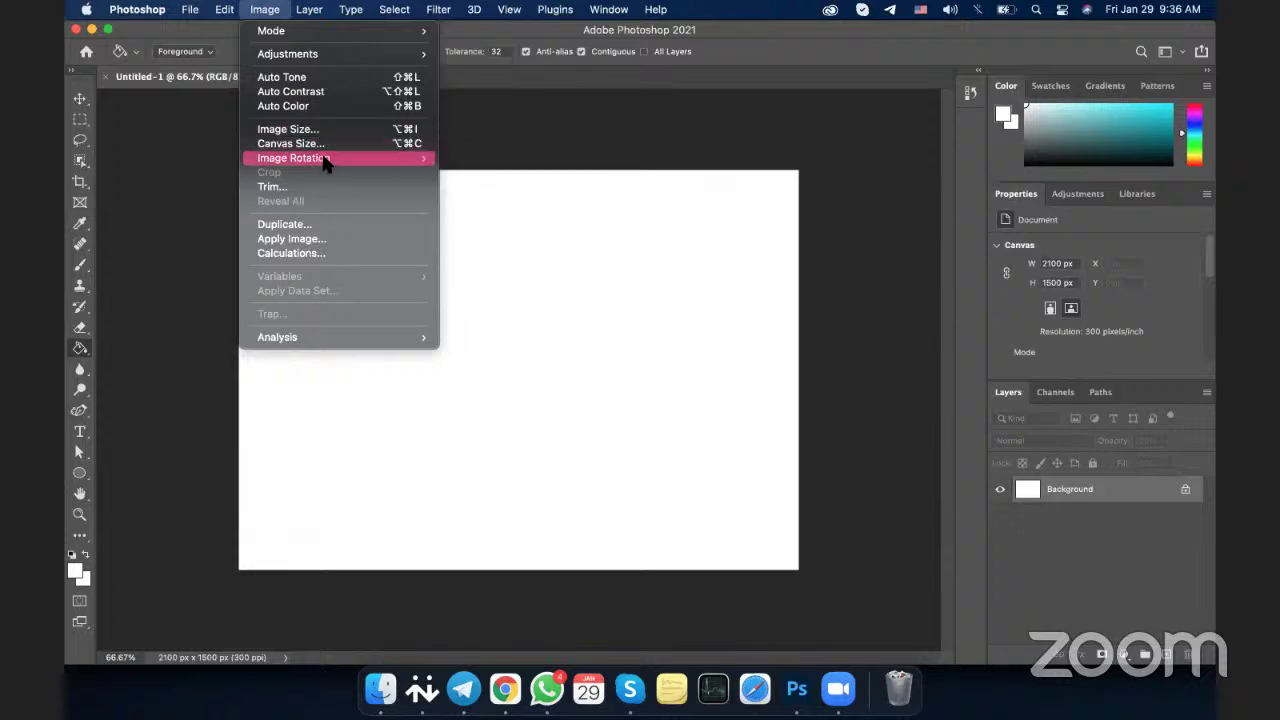
mouse_move(308, 14)
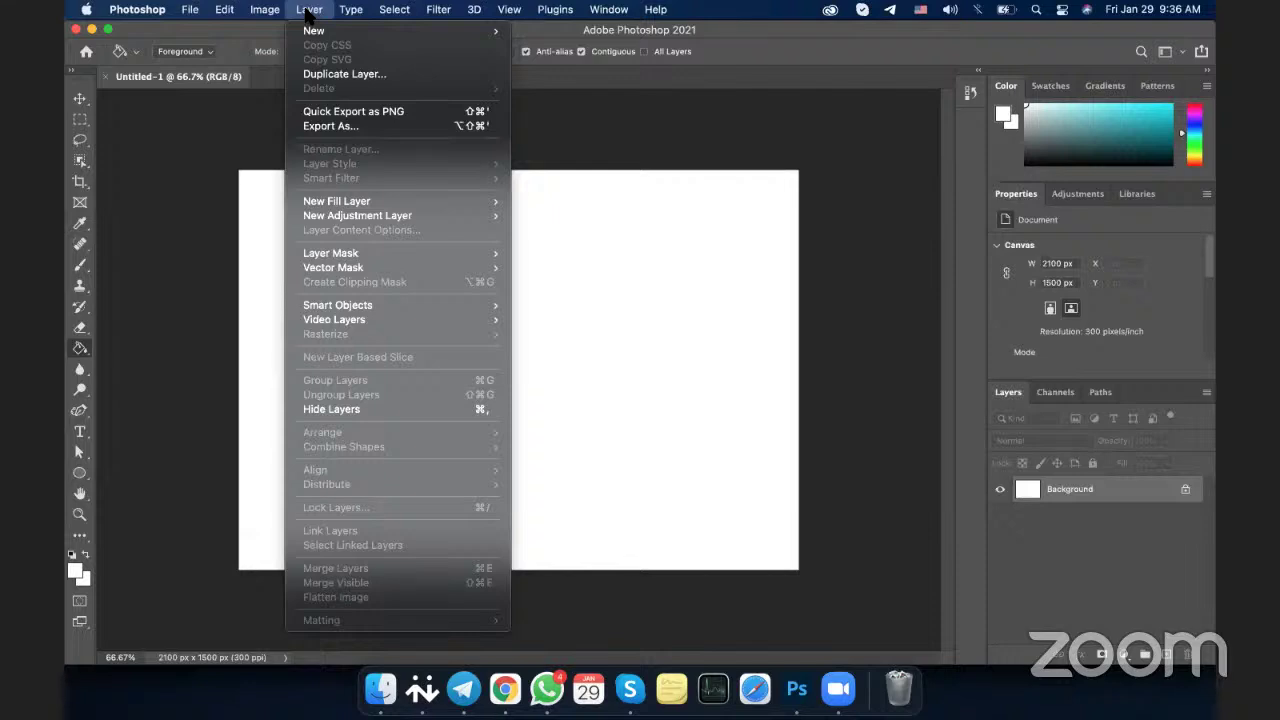
left_click(203, 214)
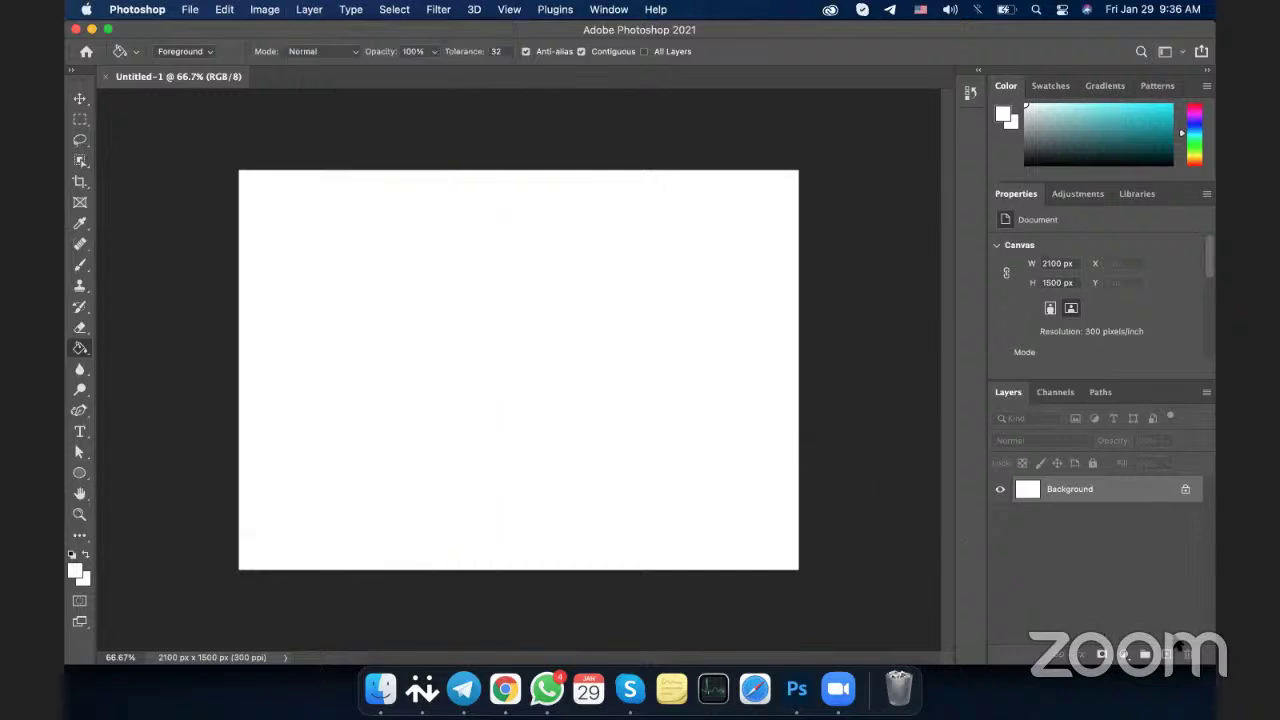
Set the foreground colour to a dark blue for the Brush tool
left_click(81, 265)
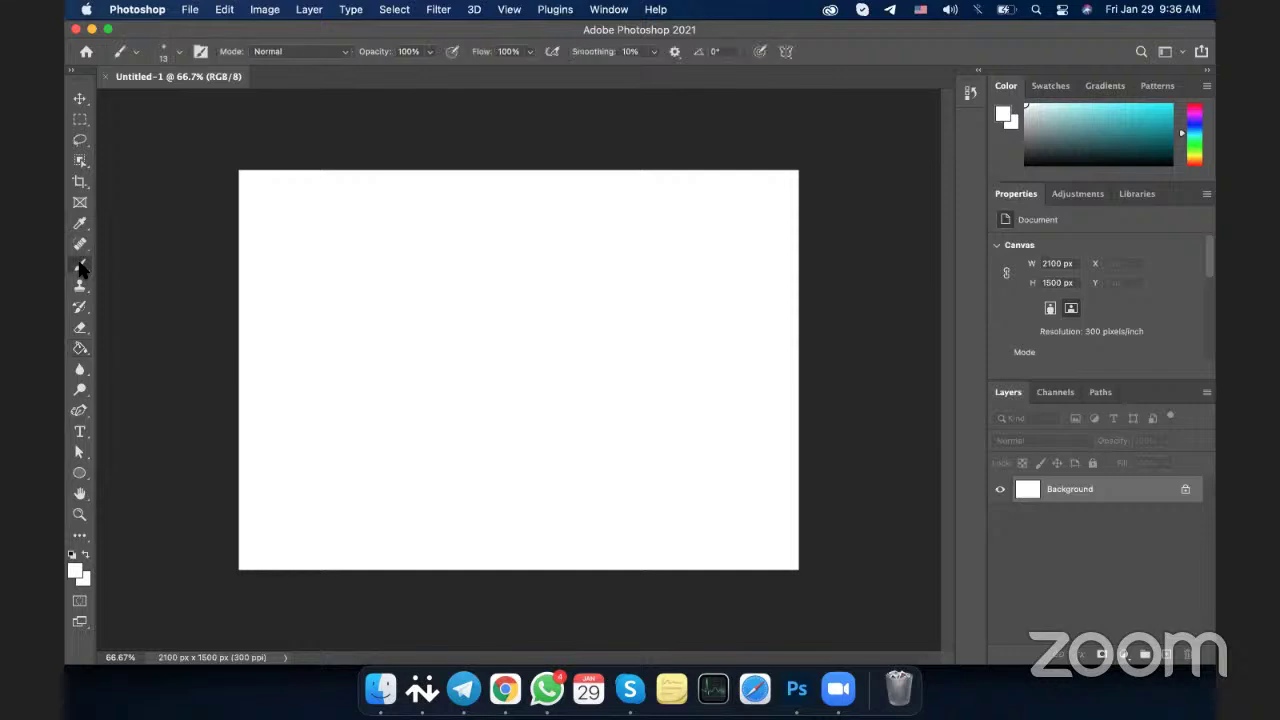
left_click(75, 571)
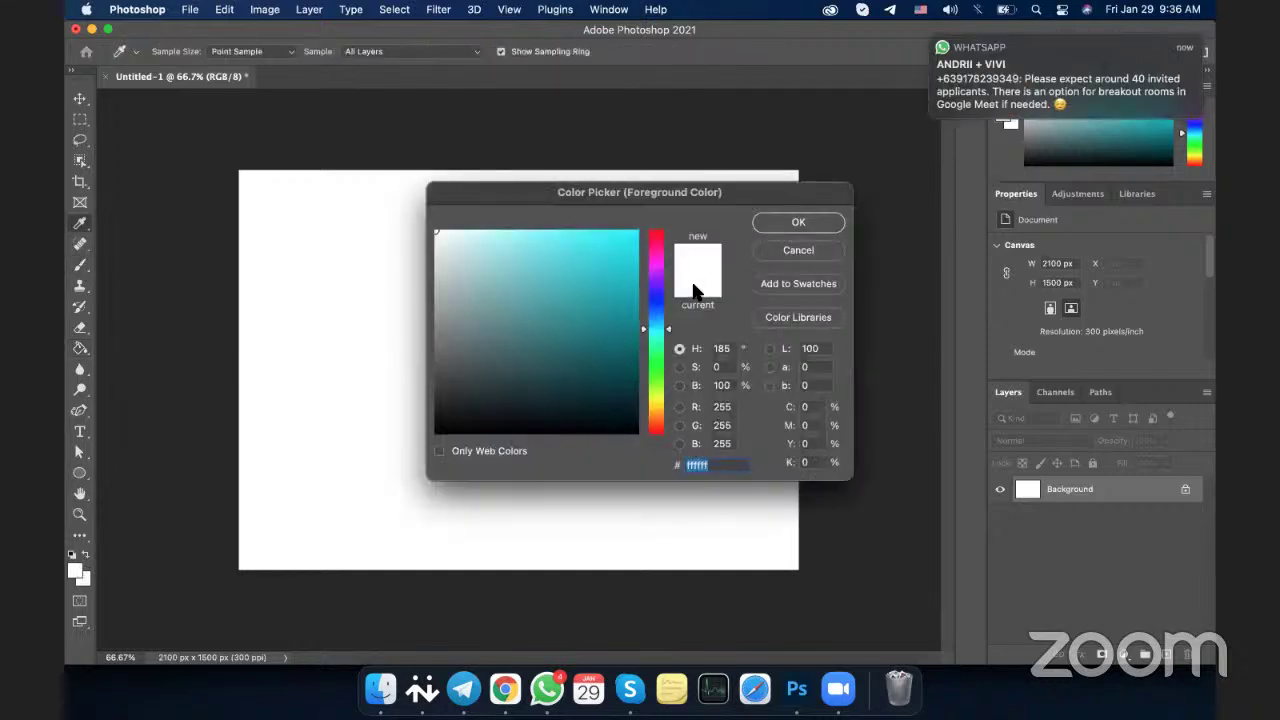
left_click_drag(655, 320, 655, 301)
left_click(808, 222)
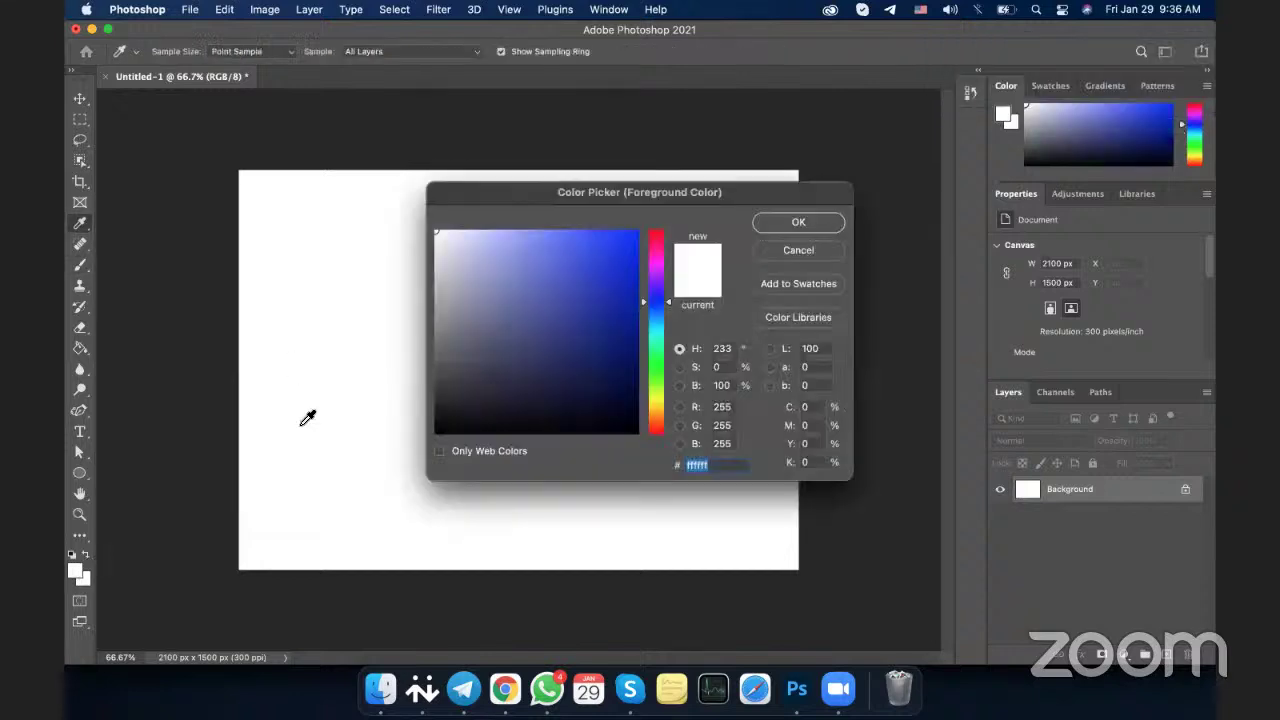
left_click_drag(608, 269, 637, 295)
left_click(803, 223)
key("b")
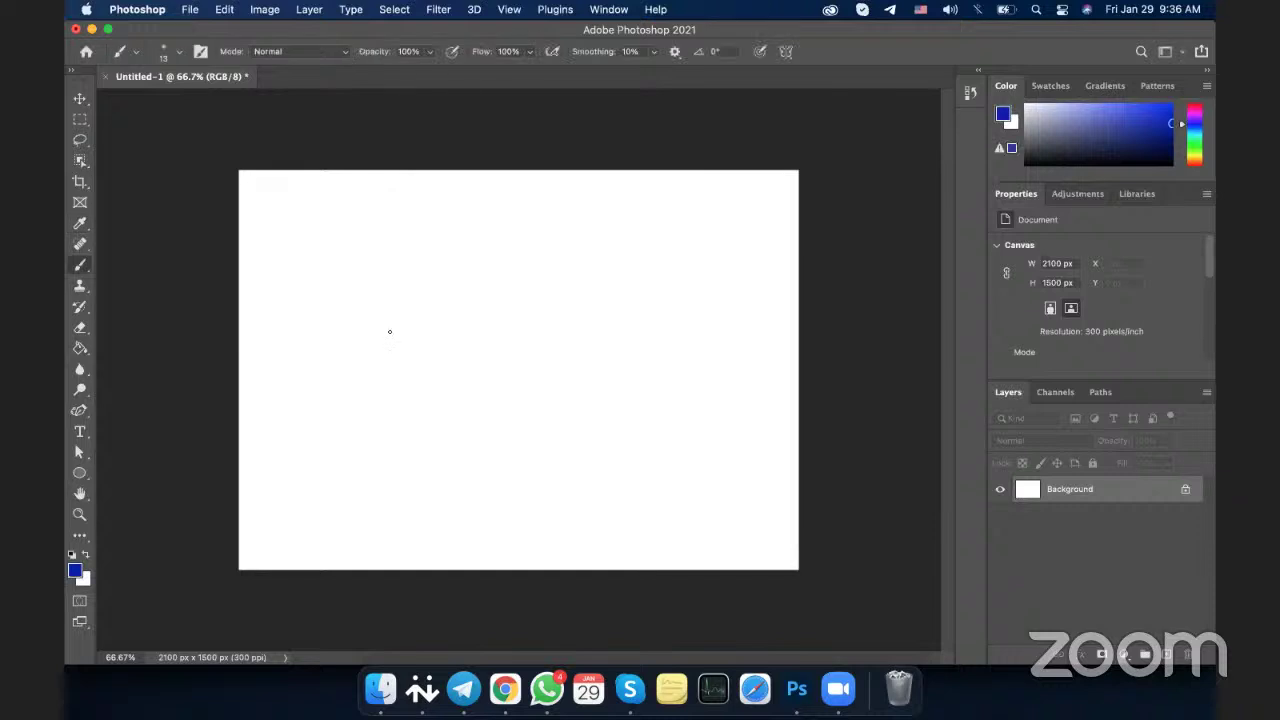
Paint a looping freehand brush stroke on the Background layer and another on a new layer above it
mouse_move(390, 332)
left_mouse_down()
mouse_move(527, 365)
mouse_move(491, 470)
left_mouse_up()
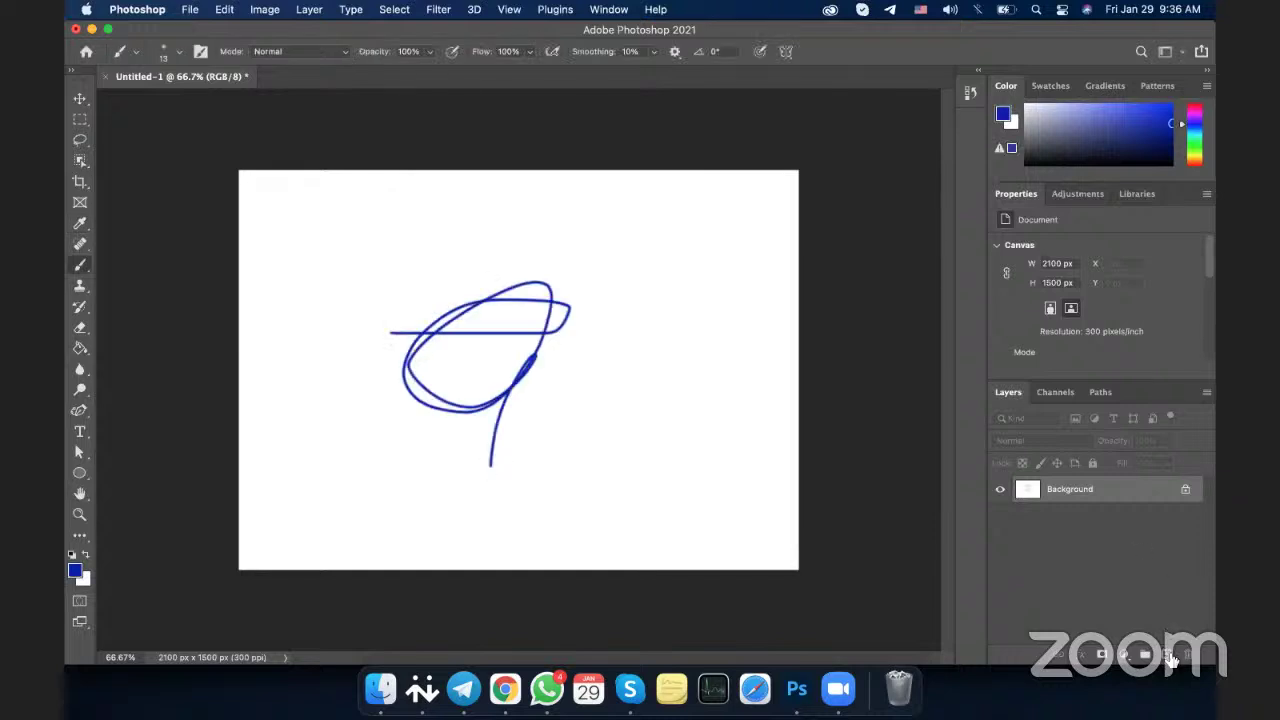
left_click(1167, 654)
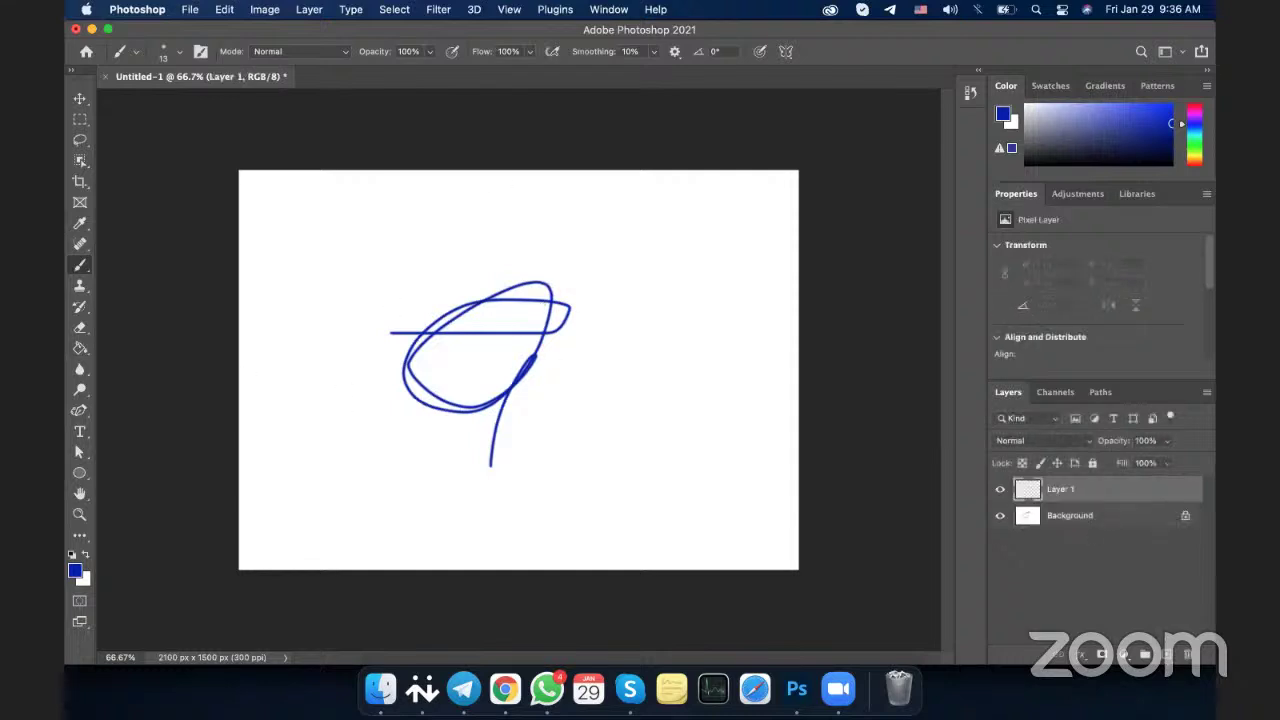
mouse_move(412, 368)
left_mouse_down()
mouse_move(490, 369)
mouse_move(340, 357)
mouse_move(540, 285)
left_mouse_up()
Toggle the visibility of Layer 1 and of the Background layer to compare what each contains
left_click(999, 490)
left_click(999, 490)
left_click(1000, 516)
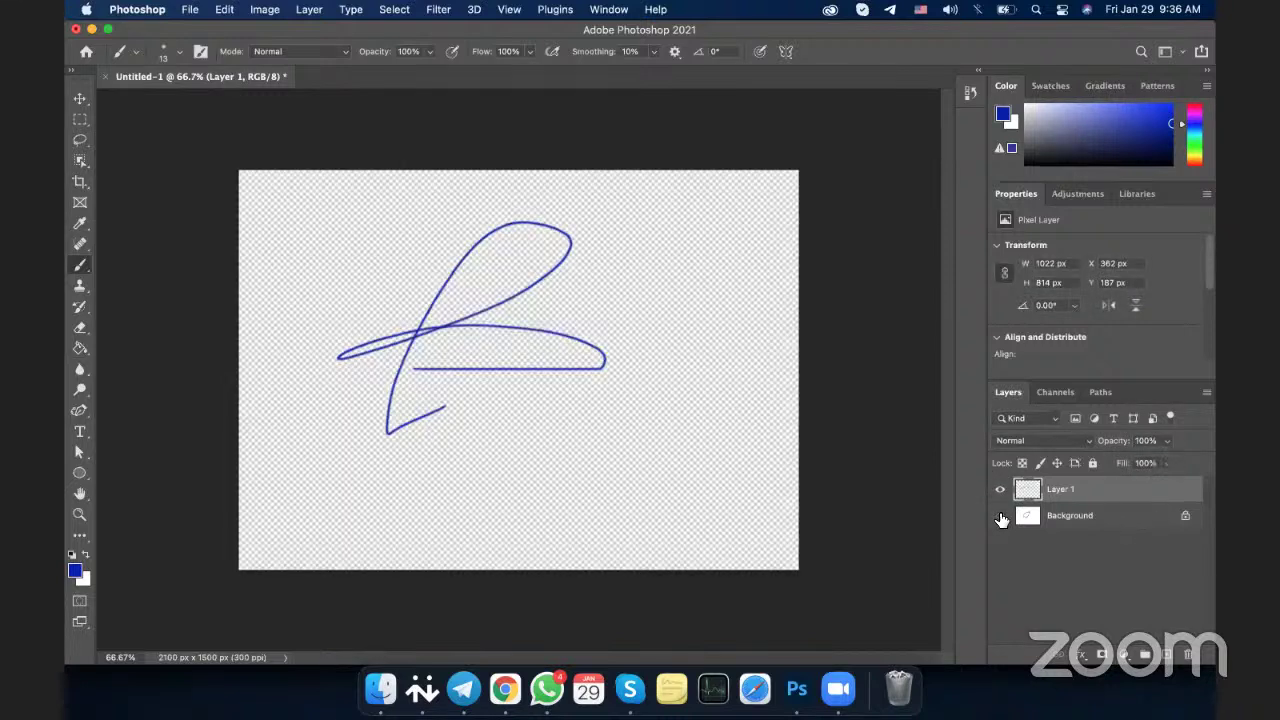
left_click(1000, 516)
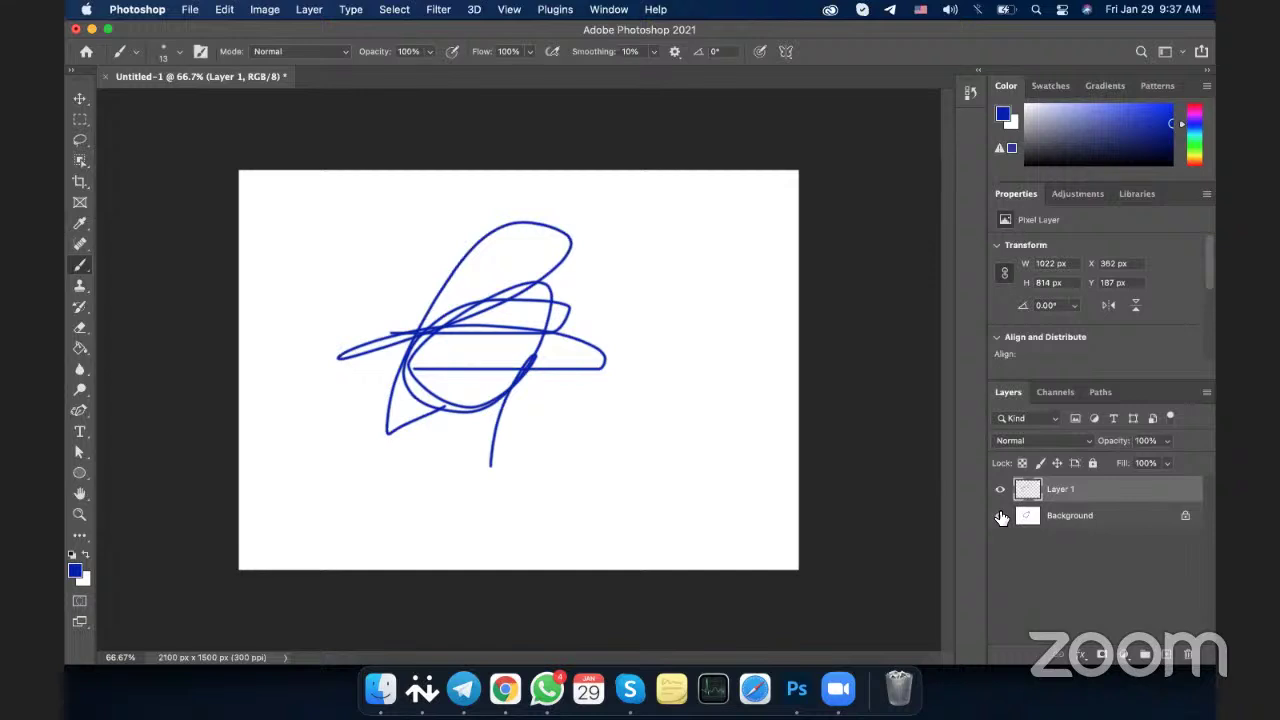
Place 1990PNG (1).png from the Finder's recent files into the document and scale it to about 11.74% in the canvas's lower-right corner
left_click(376, 684)
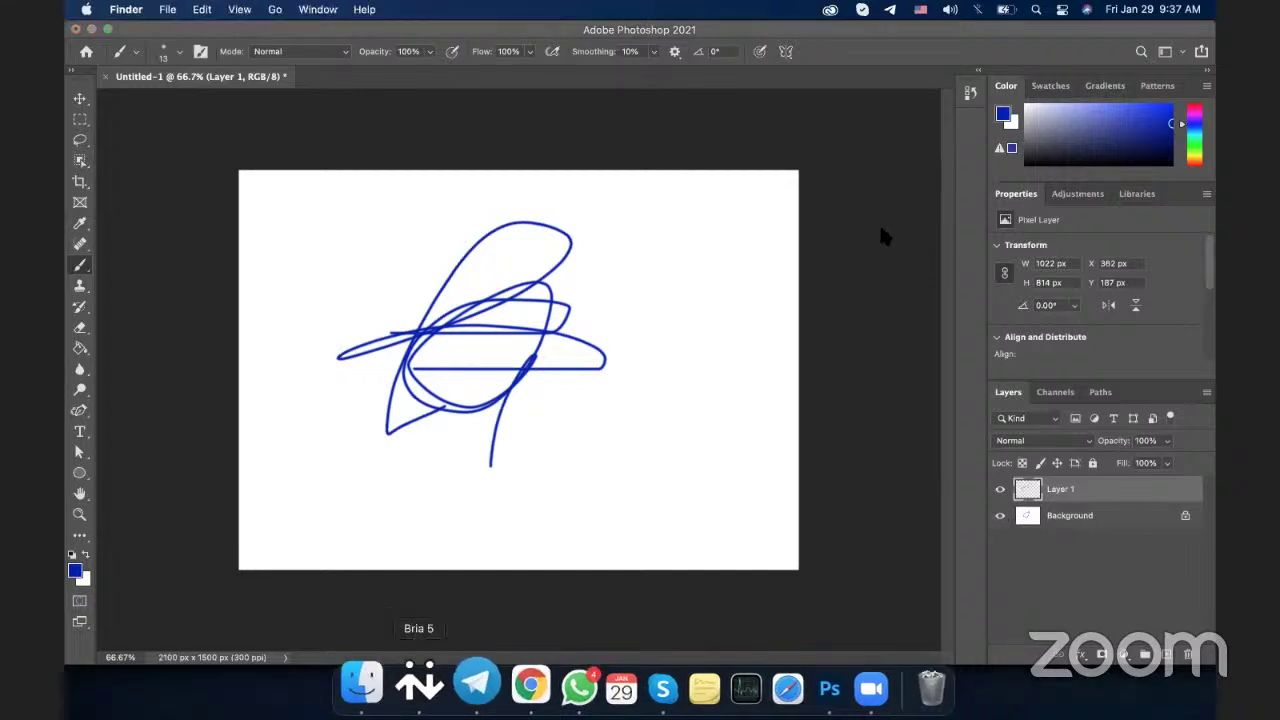
left_click_drag(490, 265, 627, 537)
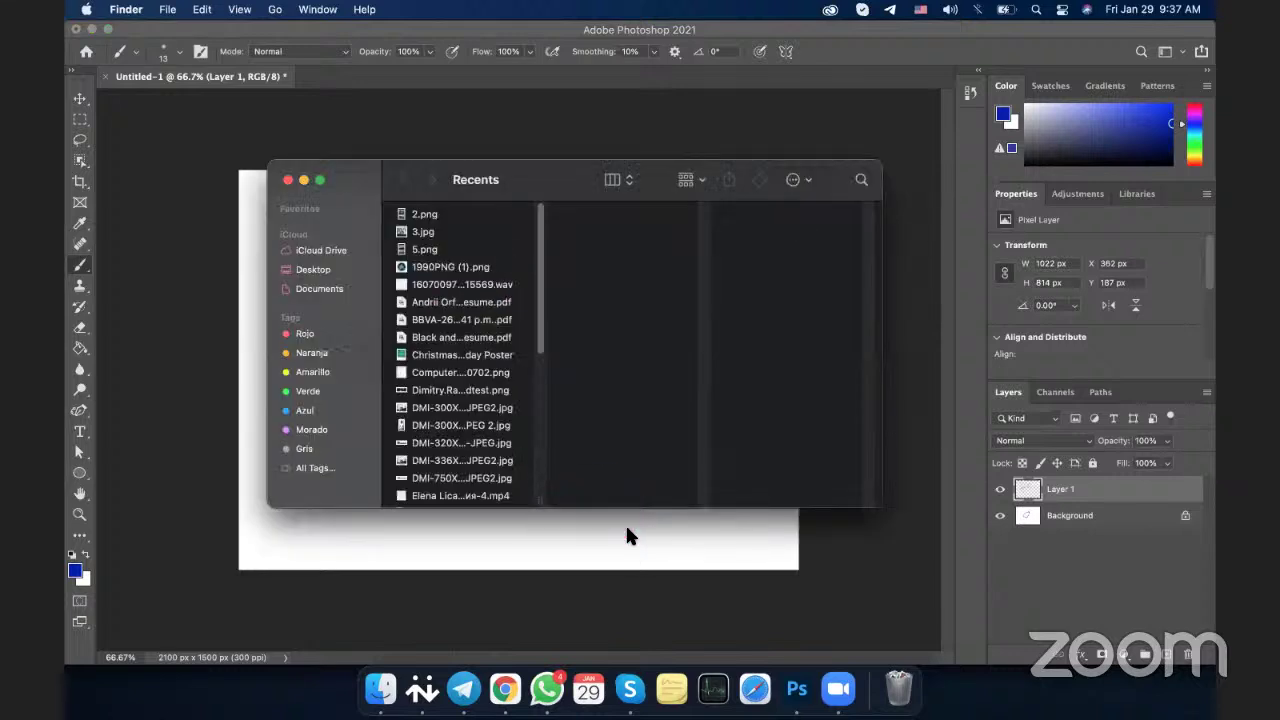
mouse_move(330, 174)
left_mouse_down()
mouse_move(366, 149)
mouse_move(548, 366)
mouse_move(534, 386)
left_mouse_up()
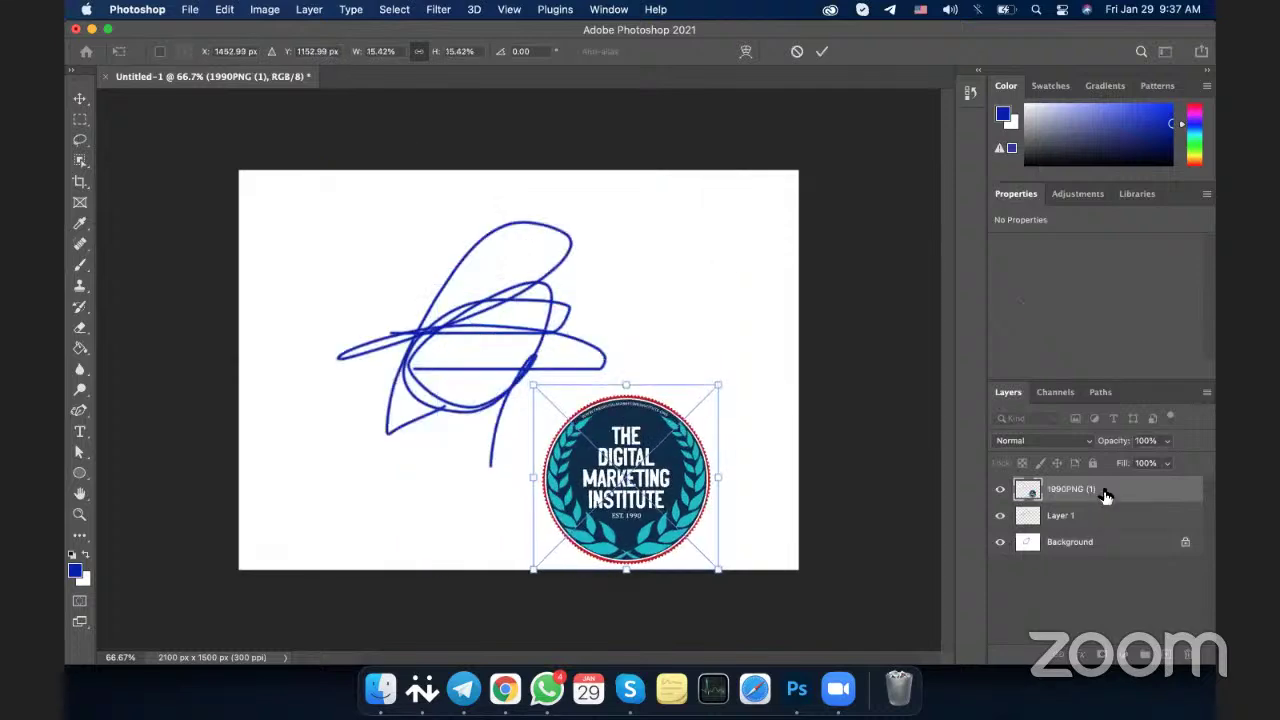
left_click_drag(672, 484, 711, 472)
left_click_drag(598, 343, 641, 397)
left_click_drag(724, 440, 729, 478)
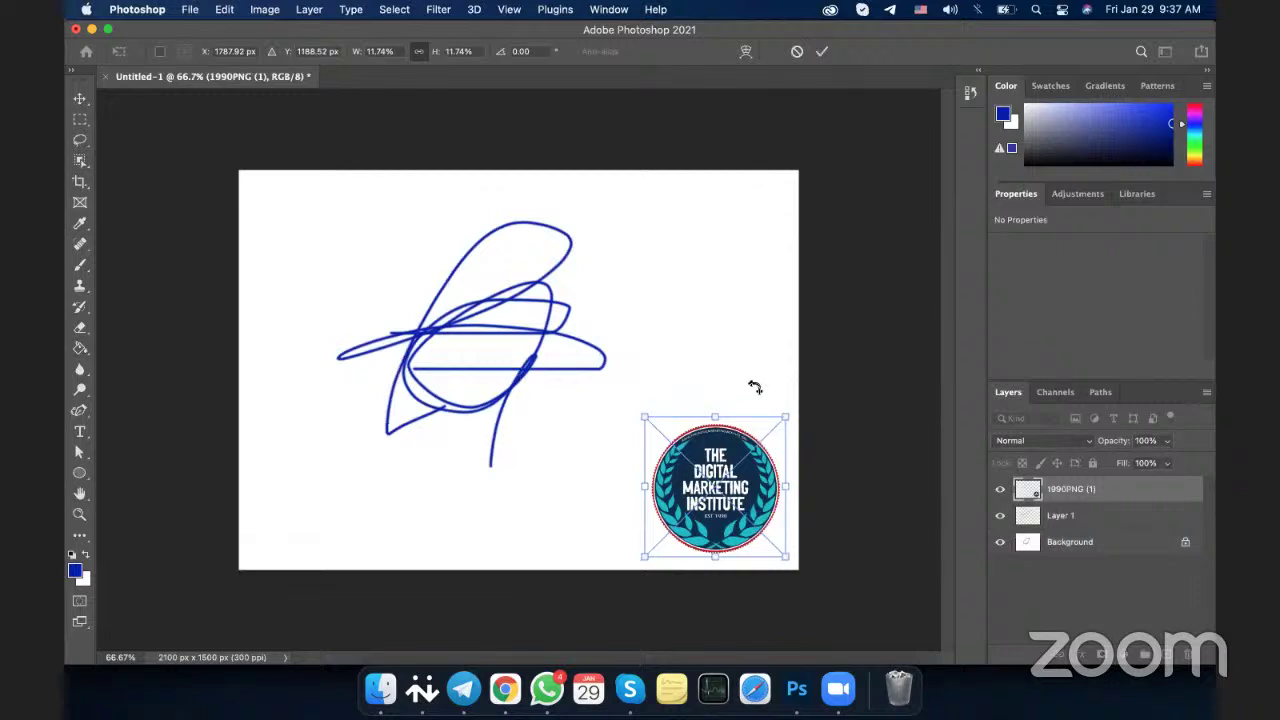
Rasterize the placed logo smart object so that the Eraser tool can edit it
left_click(80, 327)
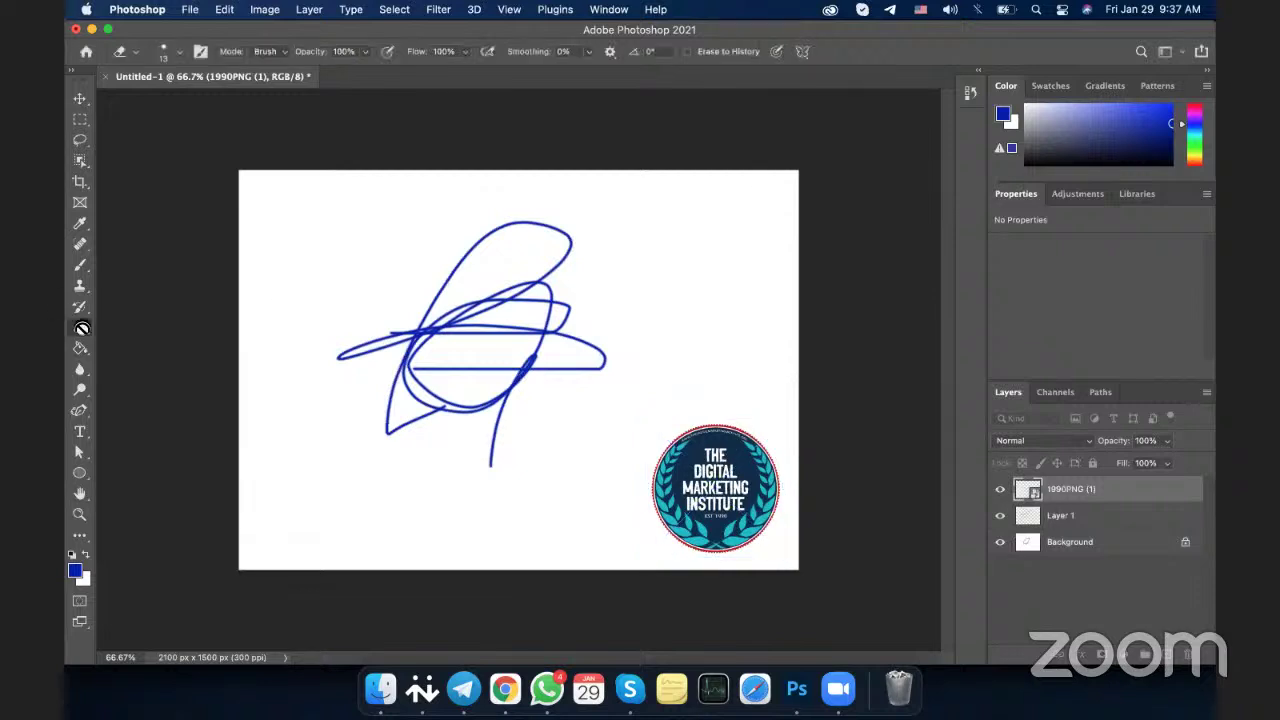
left_click(377, 311)
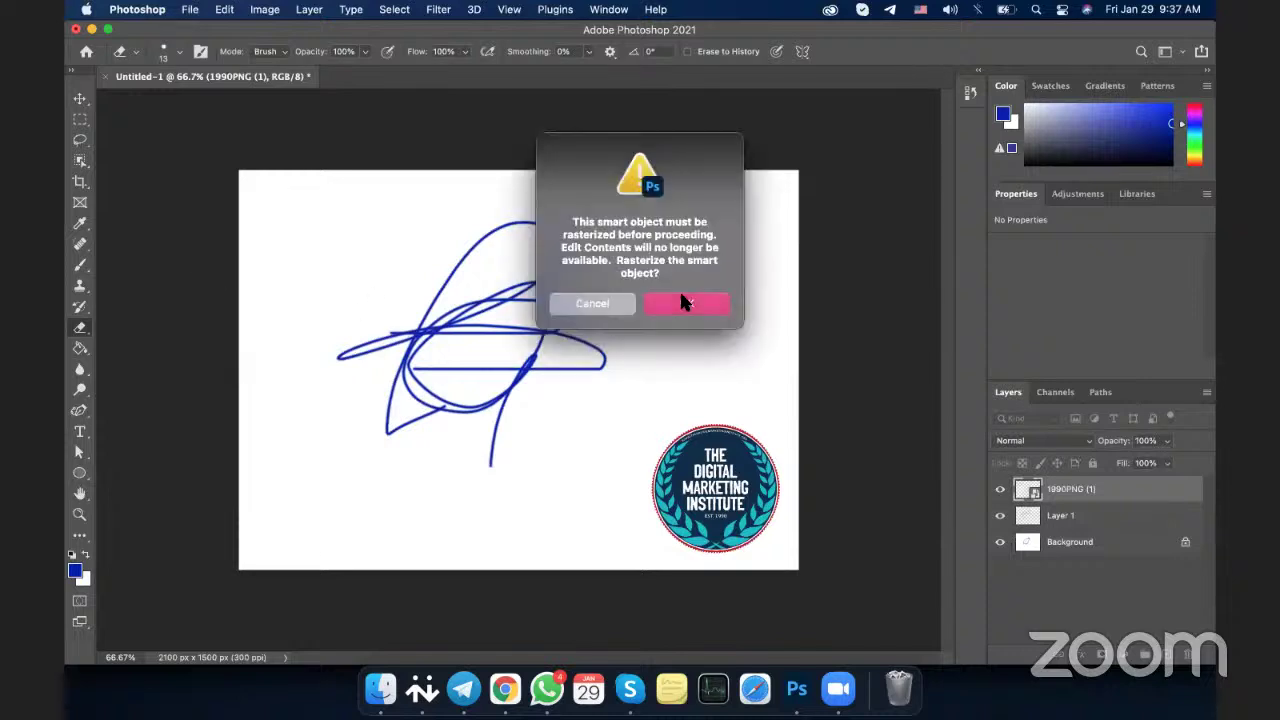
left_click(680, 296)
Erase parts of the stroke's tail on the Background layer and several streaks across the logo on the 1990PNG (1) layer
left_click(1132, 516)
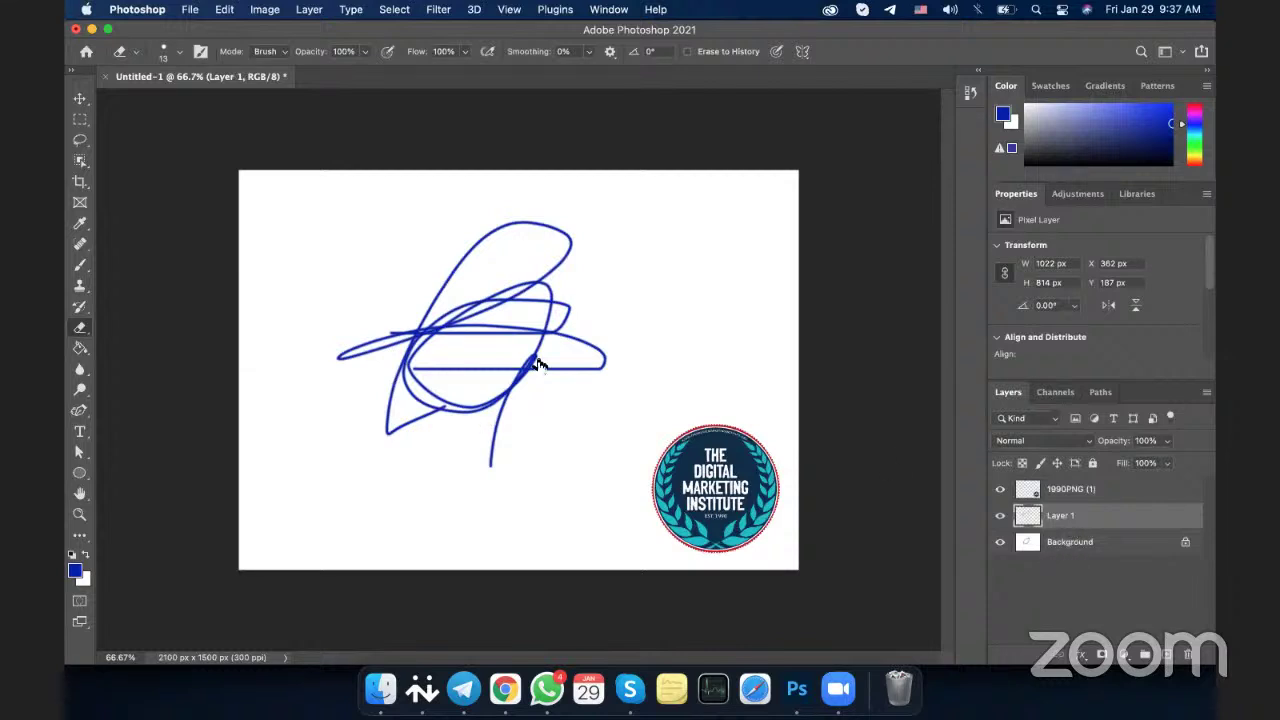
left_click(1105, 541)
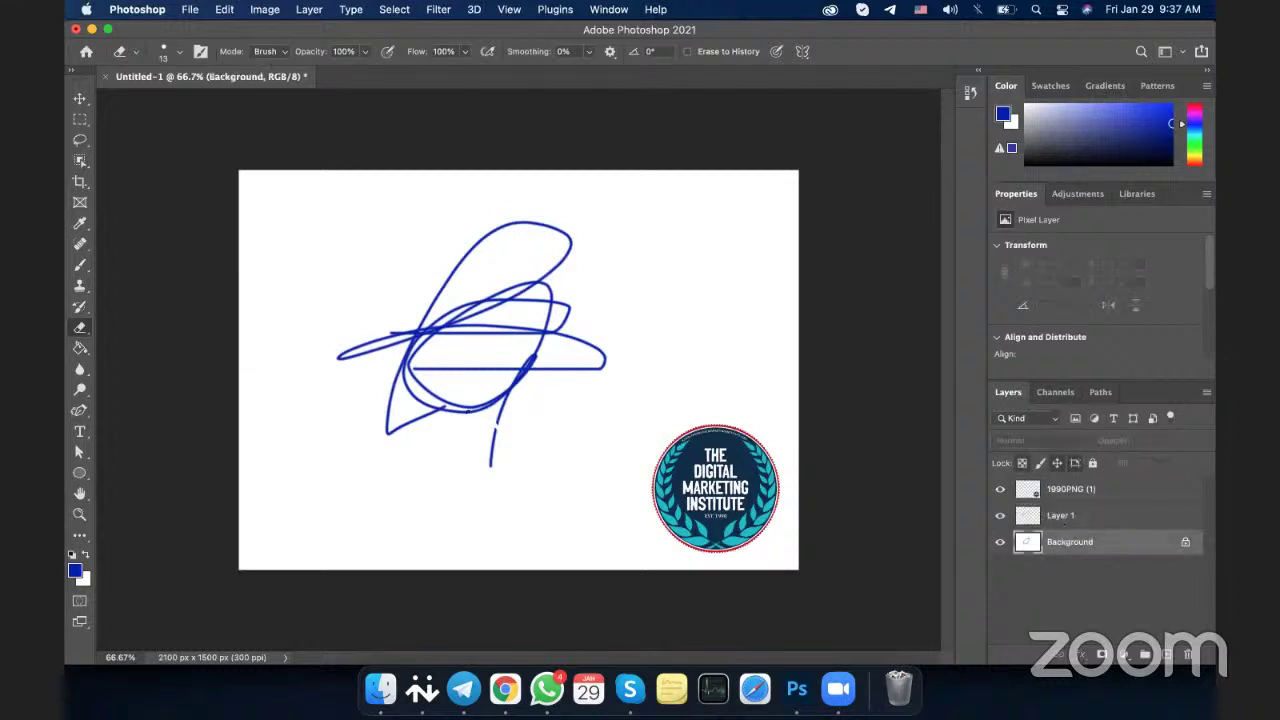
left_click_drag(483, 393, 495, 465)
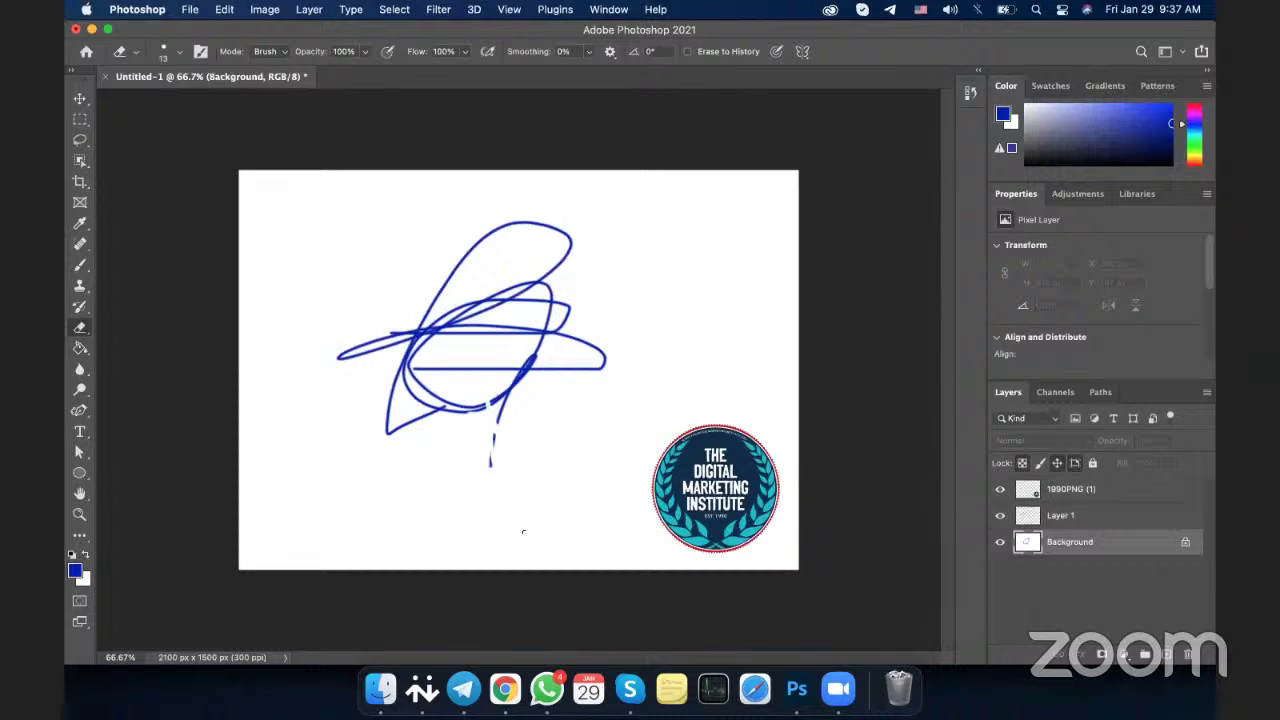
left_click(1083, 488)
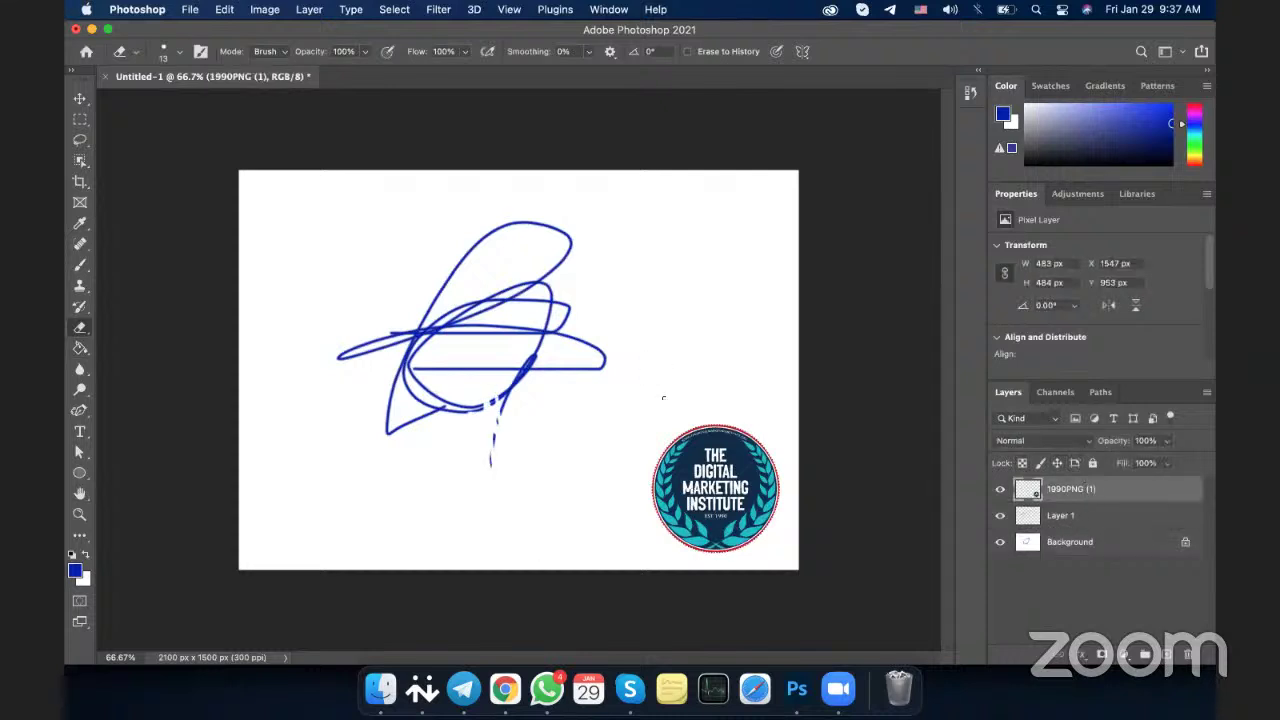
mouse_move(684, 432)
left_mouse_down()
mouse_move(712, 426)
mouse_move(766, 466)
mouse_move(734, 543)
mouse_move(764, 447)
left_mouse_up()
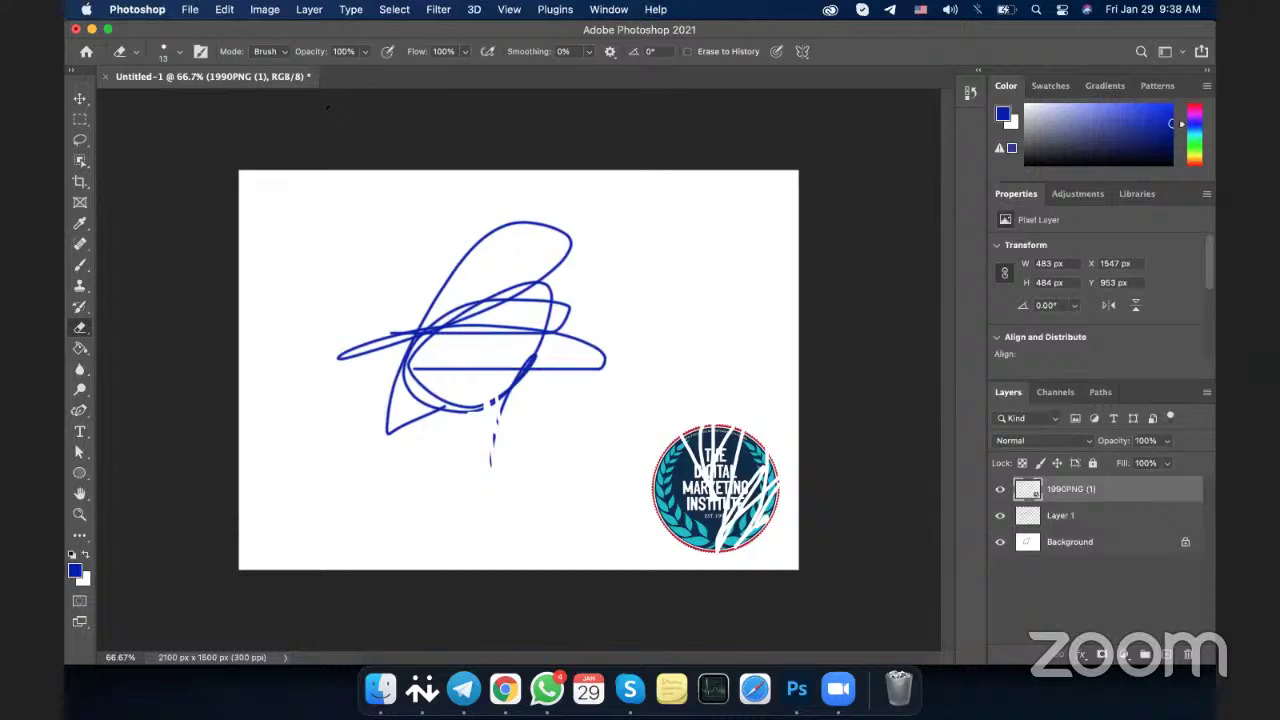
Undock the toolbar and move the logo up beside the blue strokes, to about X 1290 px, Y 297 px
left_click_drag(83, 70, 111, 76)
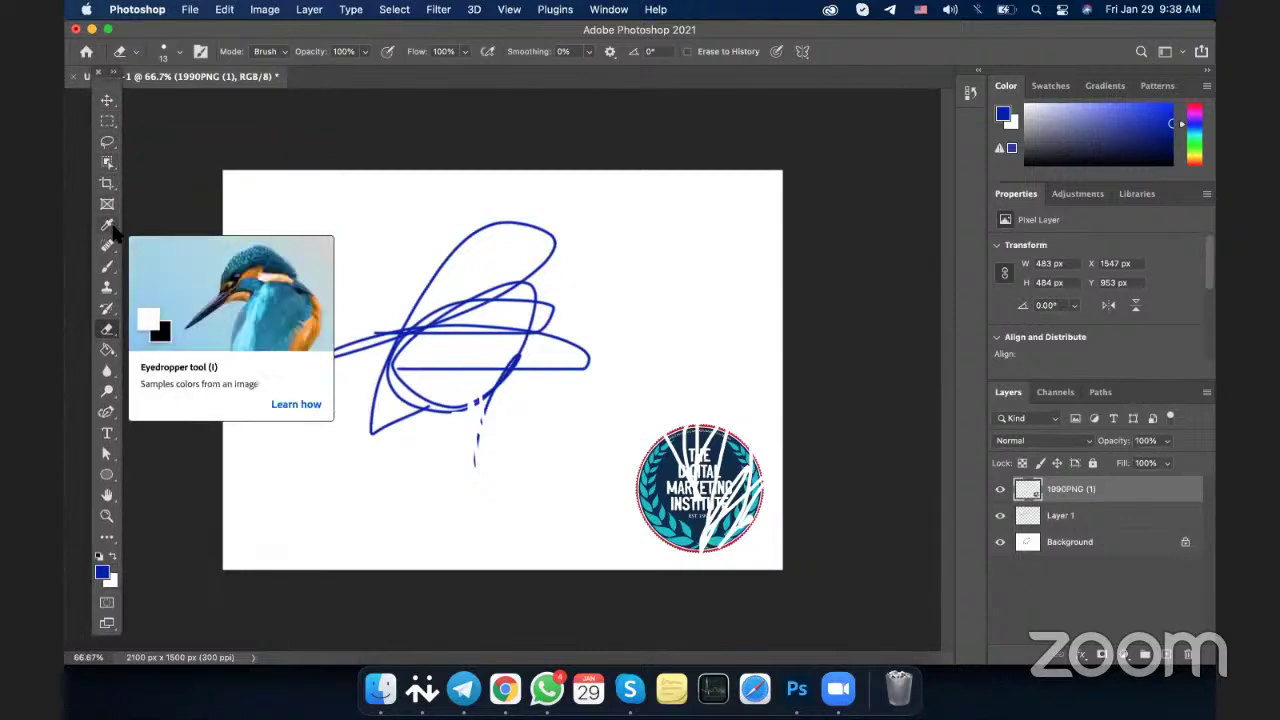
left_click(107, 101)
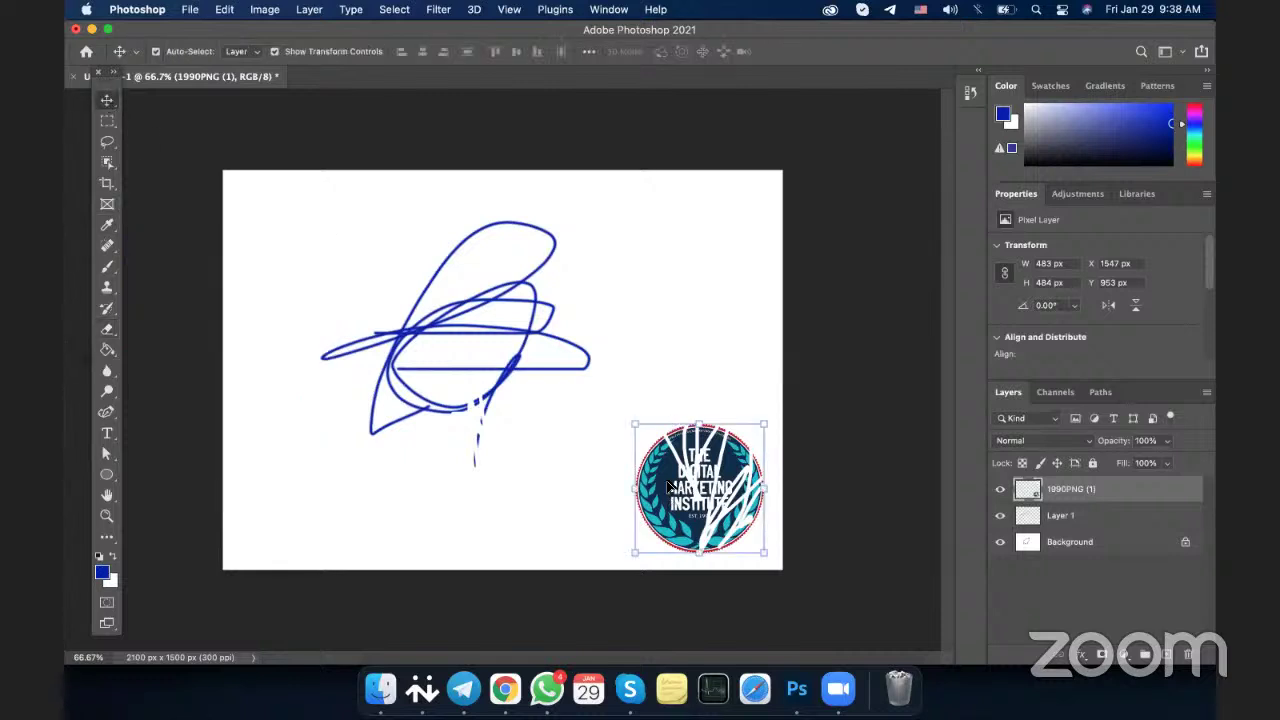
left_click_drag(668, 487, 599, 313)
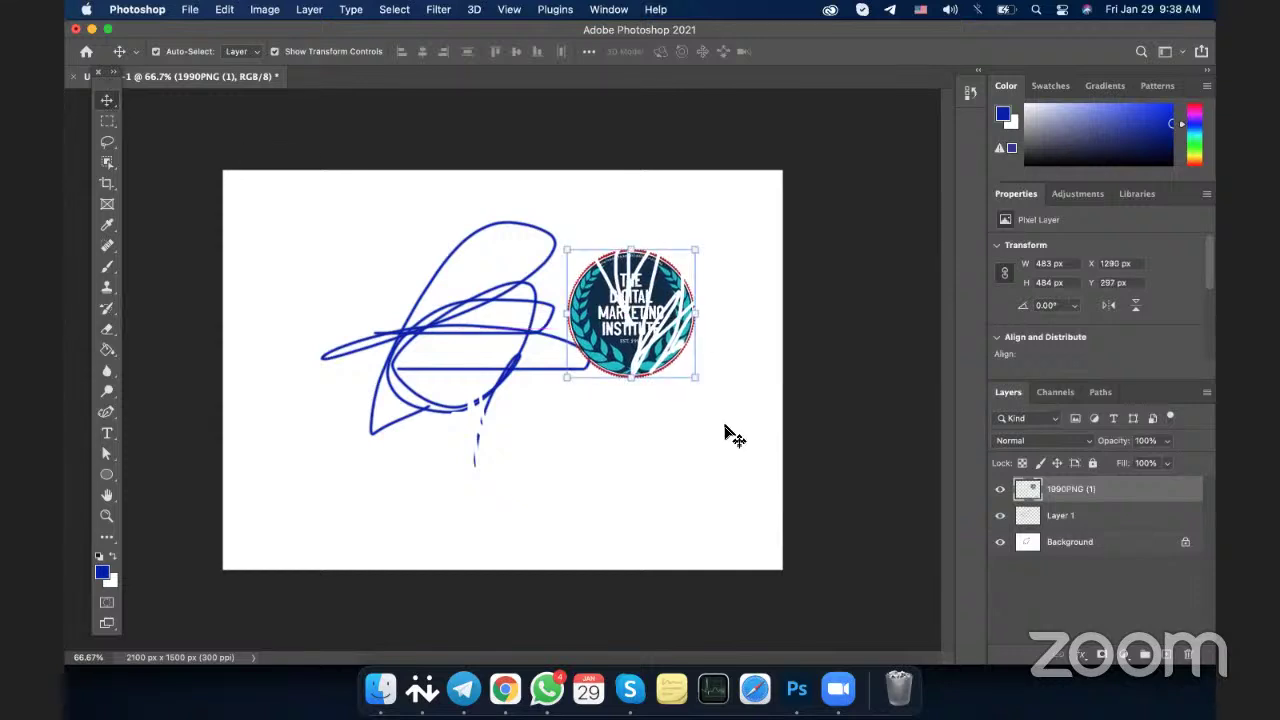
Rotate the logo on the 1990PNG (1) layer with Free Transform by about 68.86°
key("super+t")
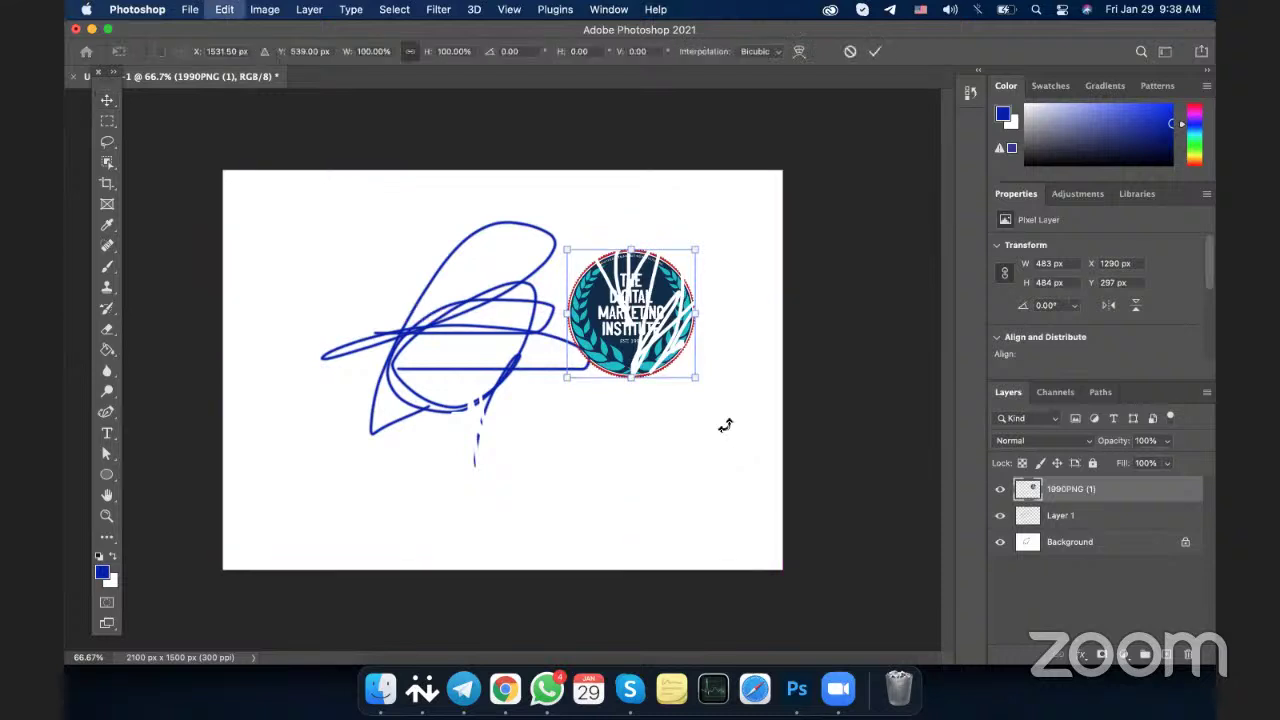
left_click_drag(758, 336, 520, 308)
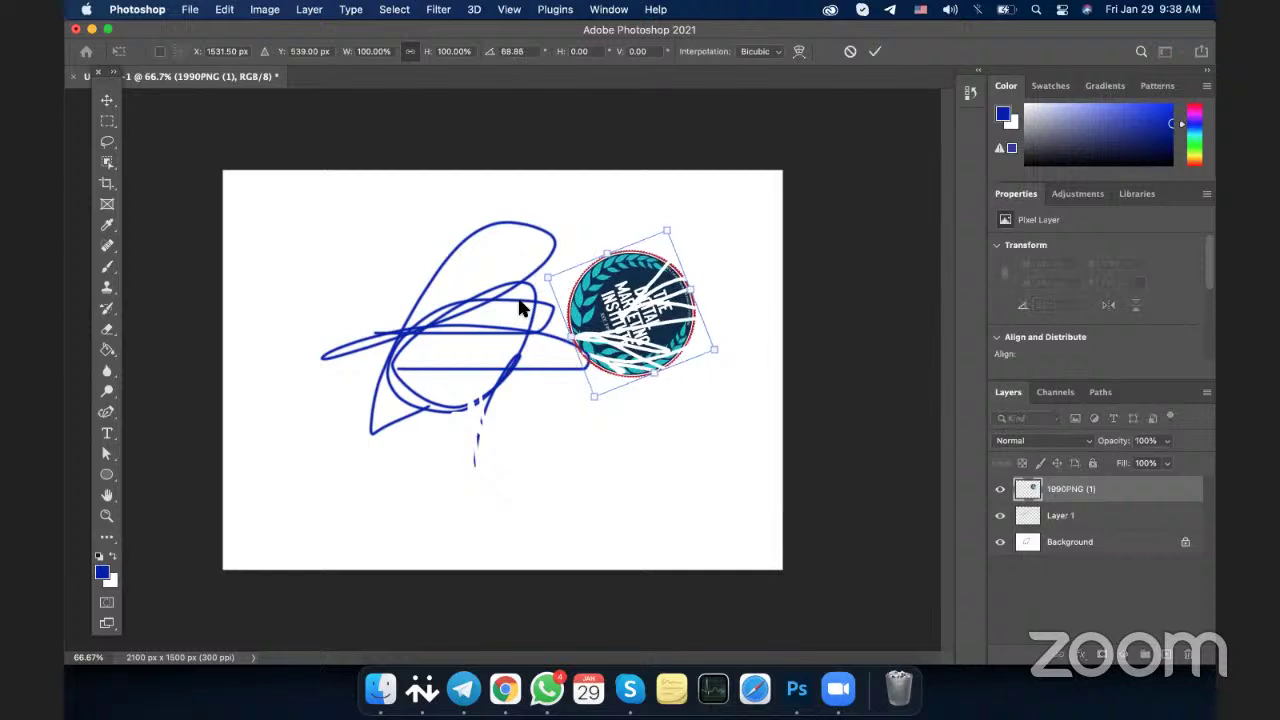
Draw a rectangular marquee of about 1637 × 694 px across the strokes and logo and shift it to about X 392 px, Y 294 px
left_click(106, 122)
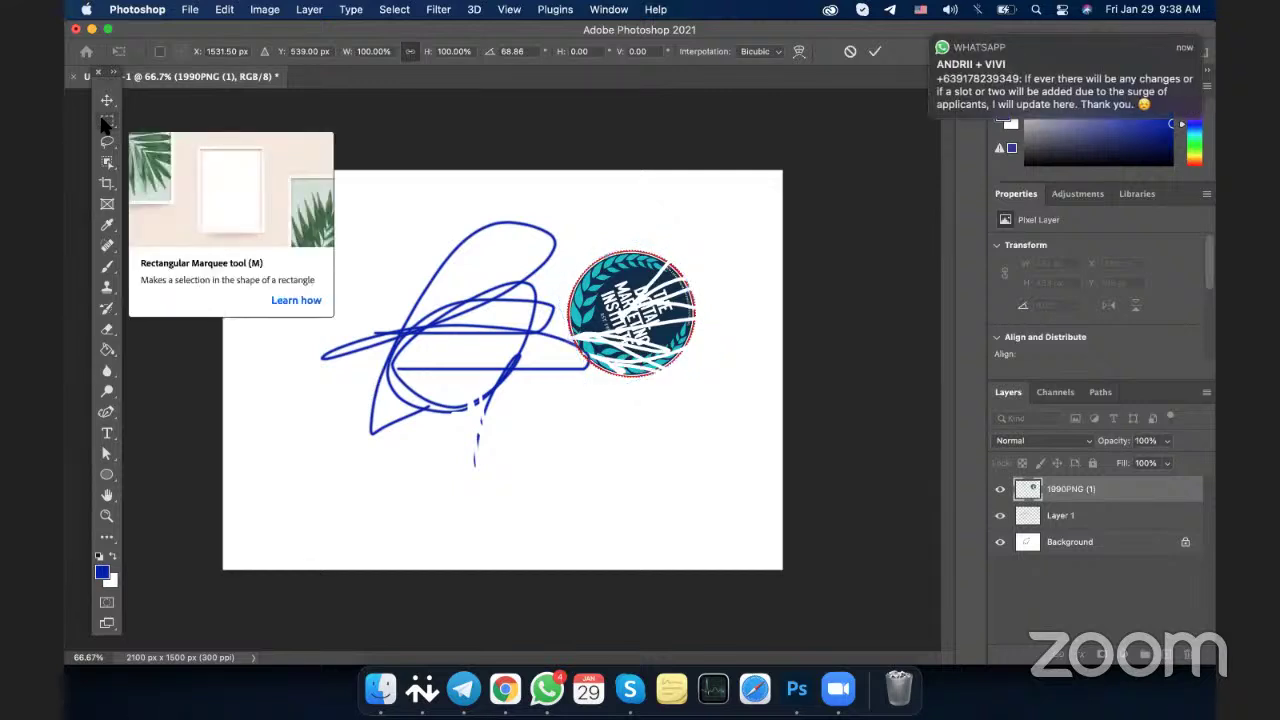
left_click_drag(347, 231, 782, 417)
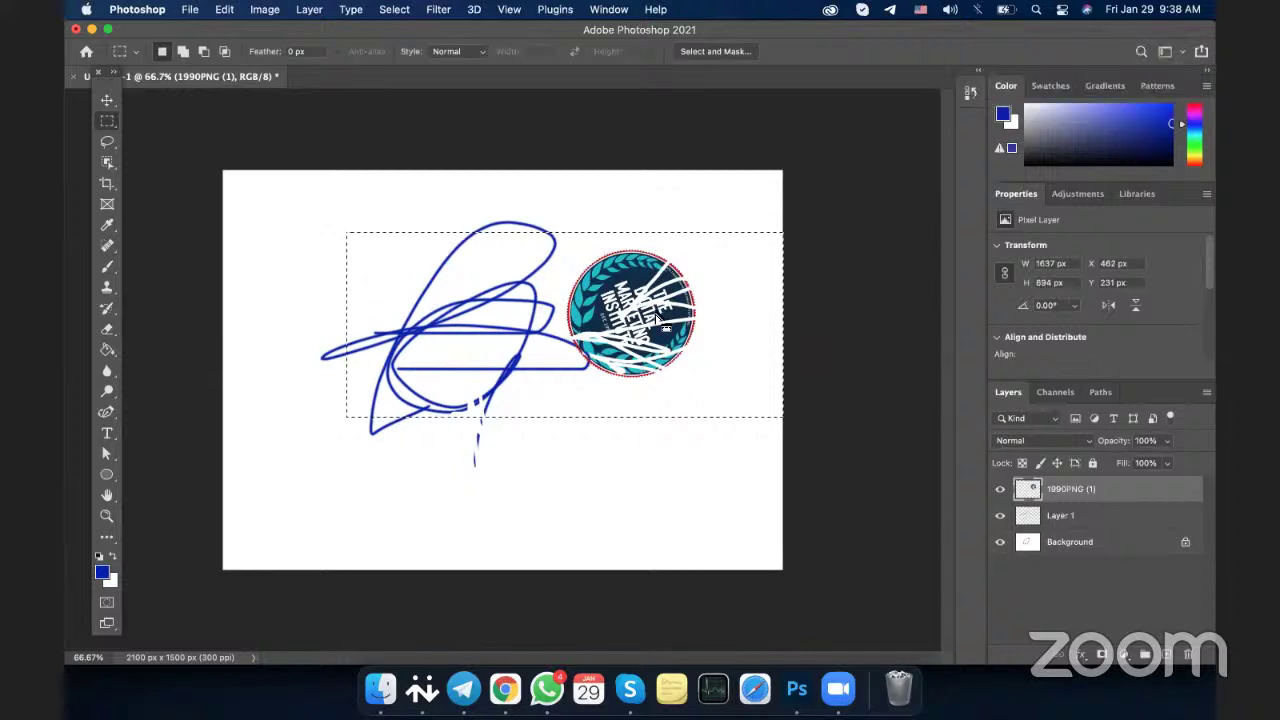
left_click_drag(540, 280, 521, 297)
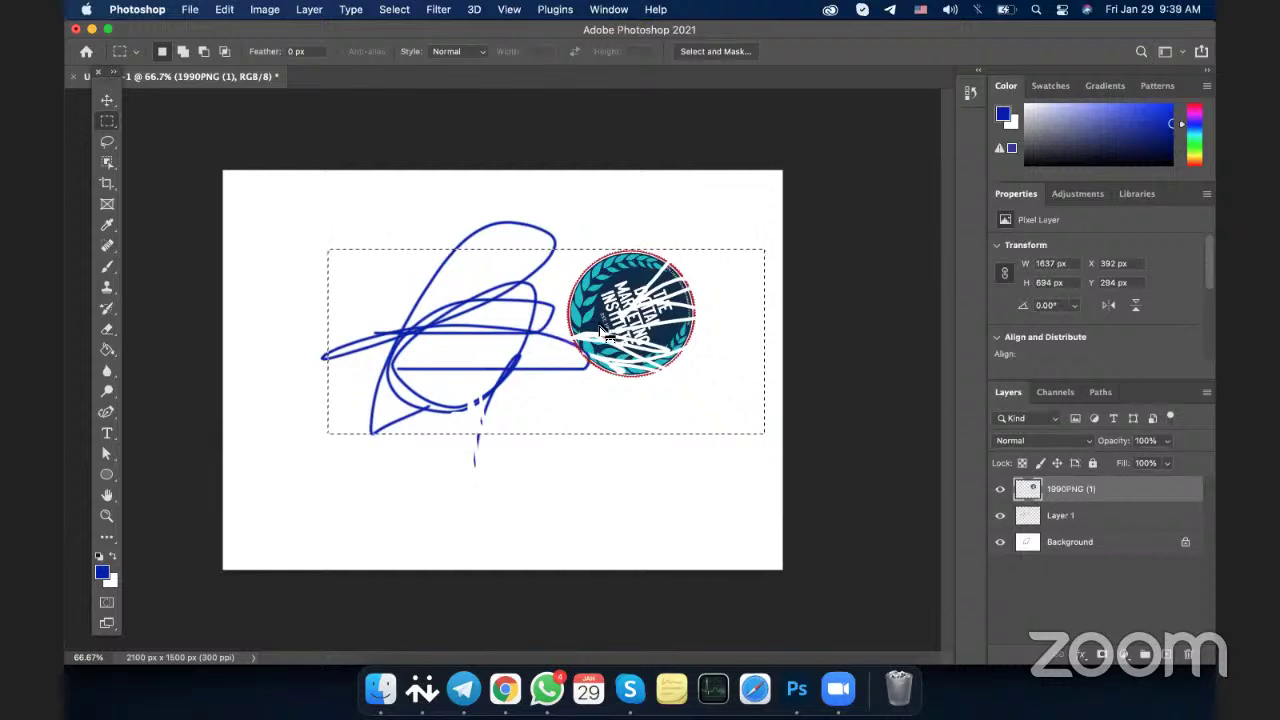
Clear the rectangular selection and draw a freehand Lasso selection loosely around the logo
left_click(106, 147)
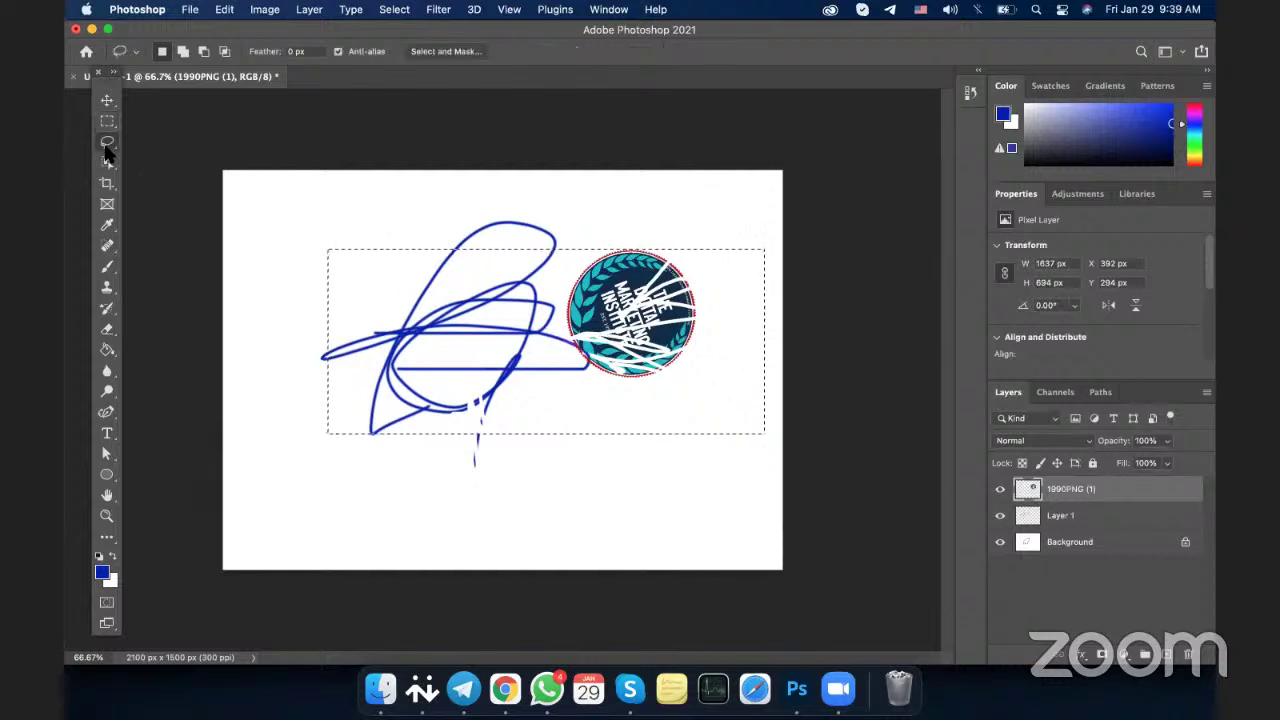
left_click(107, 147)
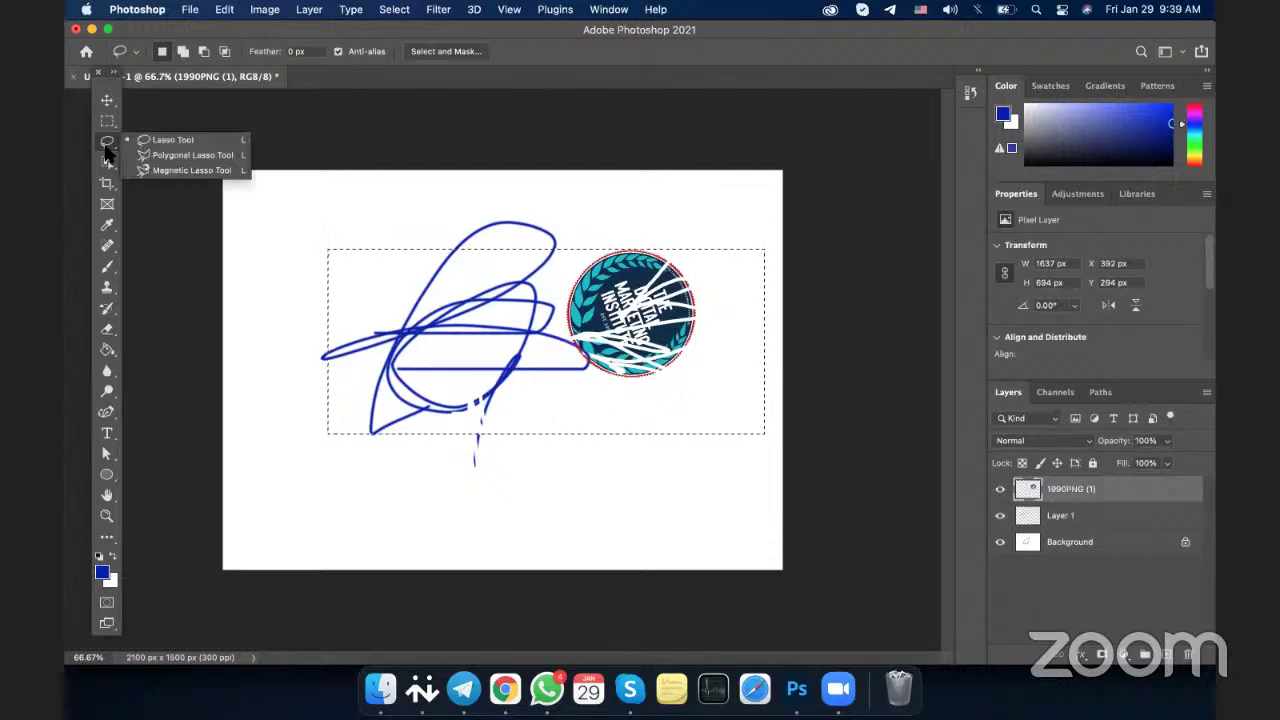
key("super+d")
mouse_move(562, 390)
left_mouse_down()
mouse_move(590, 218)
mouse_move(596, 233)
left_mouse_up()
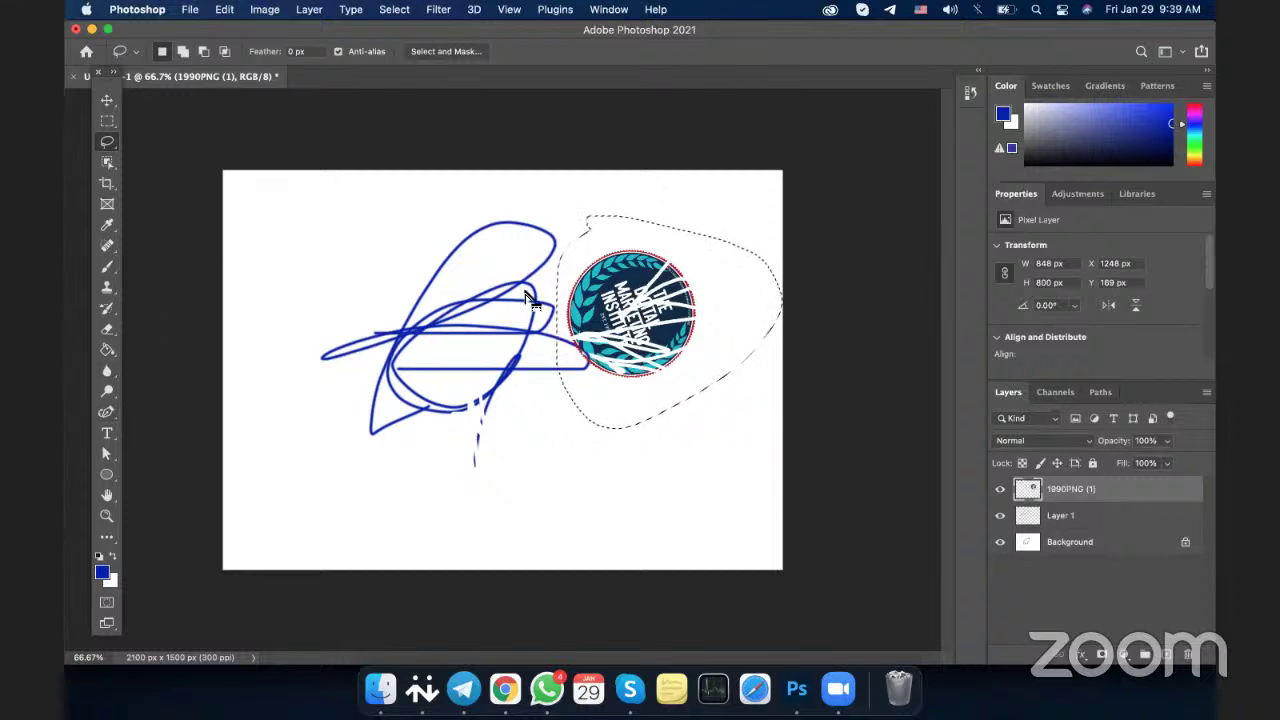
Adjust the crop frame over the logo's lower part to about 908 × 473 px with the Crop tool
left_click(106, 166)
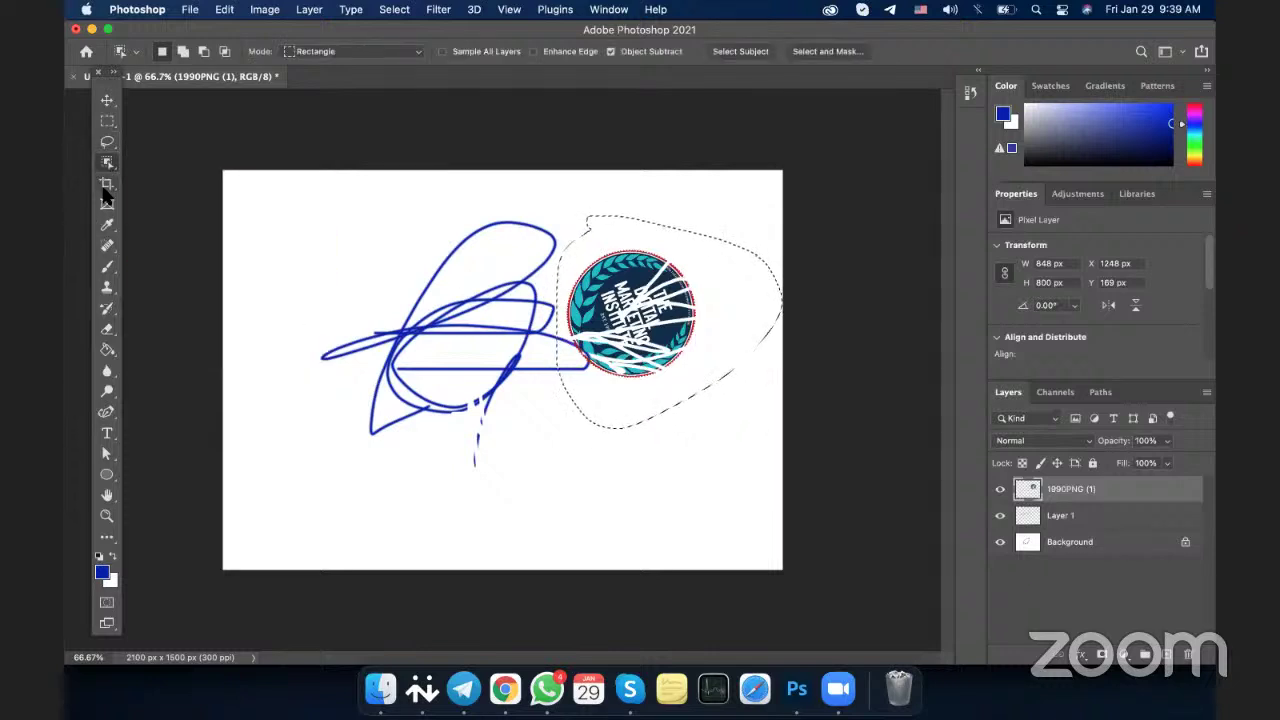
left_click(107, 188)
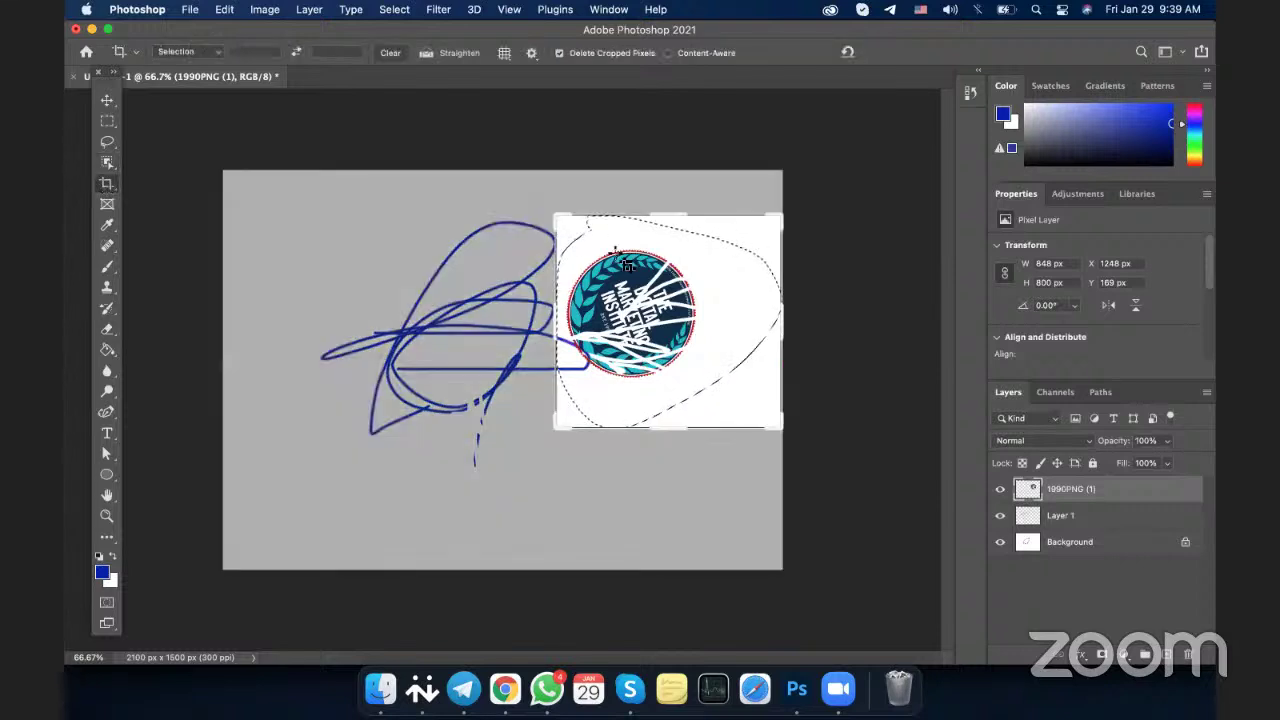
left_click_drag(570, 218, 320, 194)
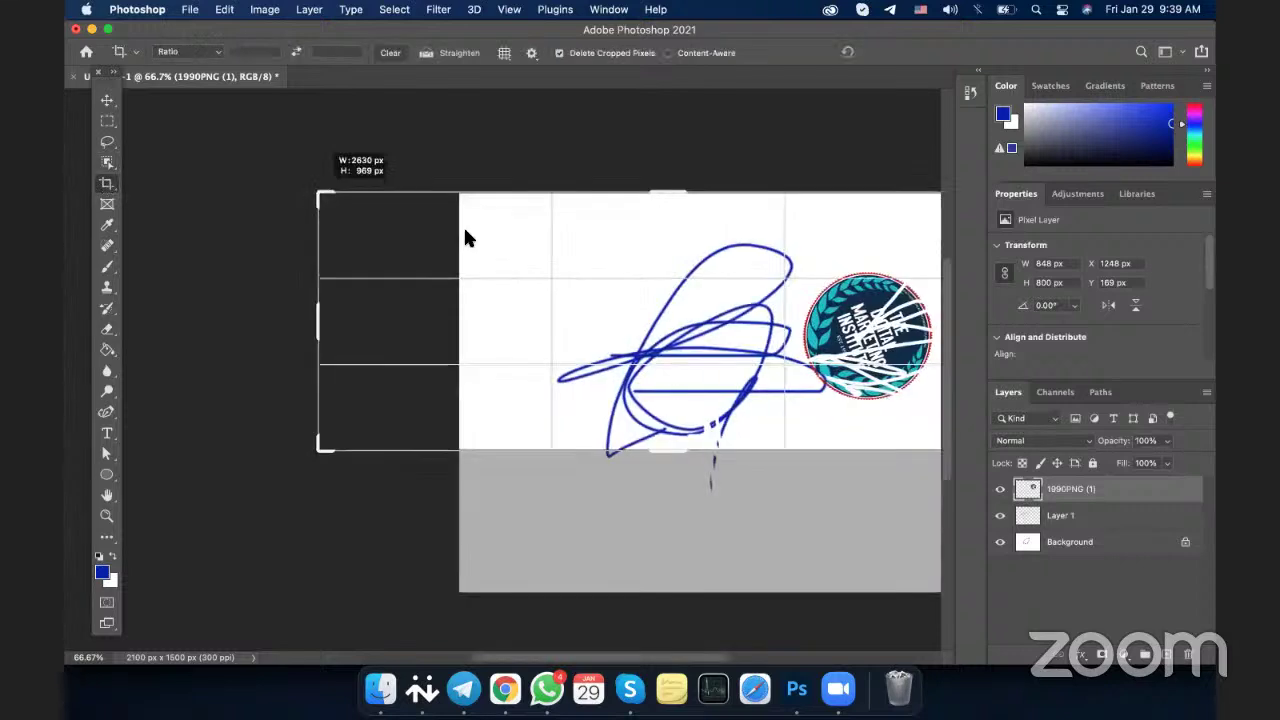
left_click_drag(573, 276, 586, 229)
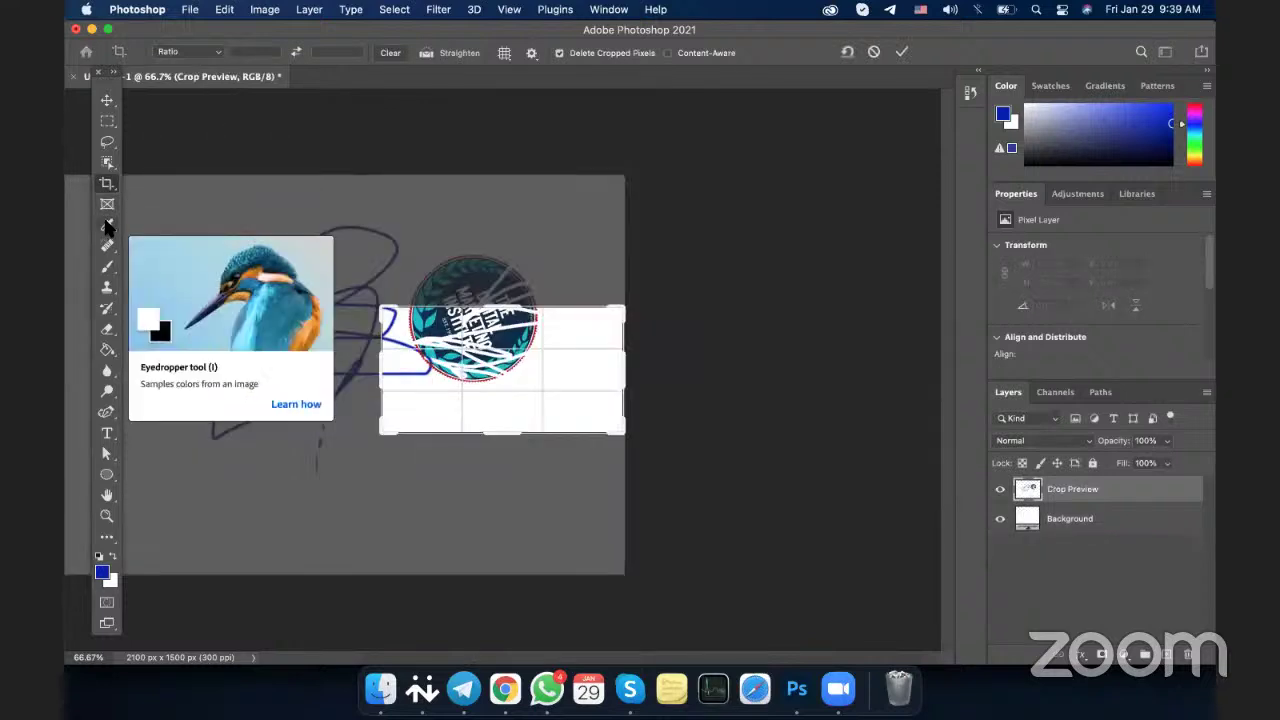
Apply the crop, sample the logo's dark blue 0d425d as the foreground color with the Eyedropper, and accept it in the Color Picker
left_click(107, 225)
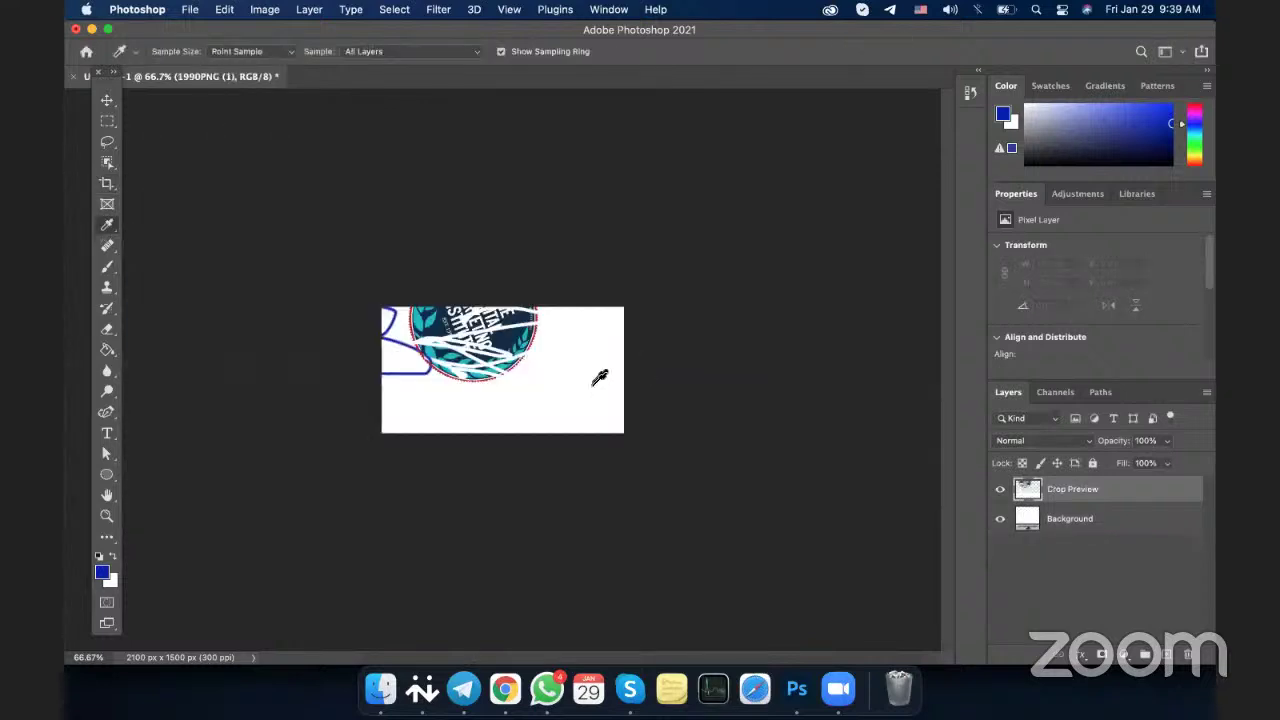
mouse_move(521, 340)
left_mouse_down()
mouse_move(510, 343)
mouse_move(520, 332)
mouse_move(506, 318)
mouse_move(526, 341)
left_mouse_up()
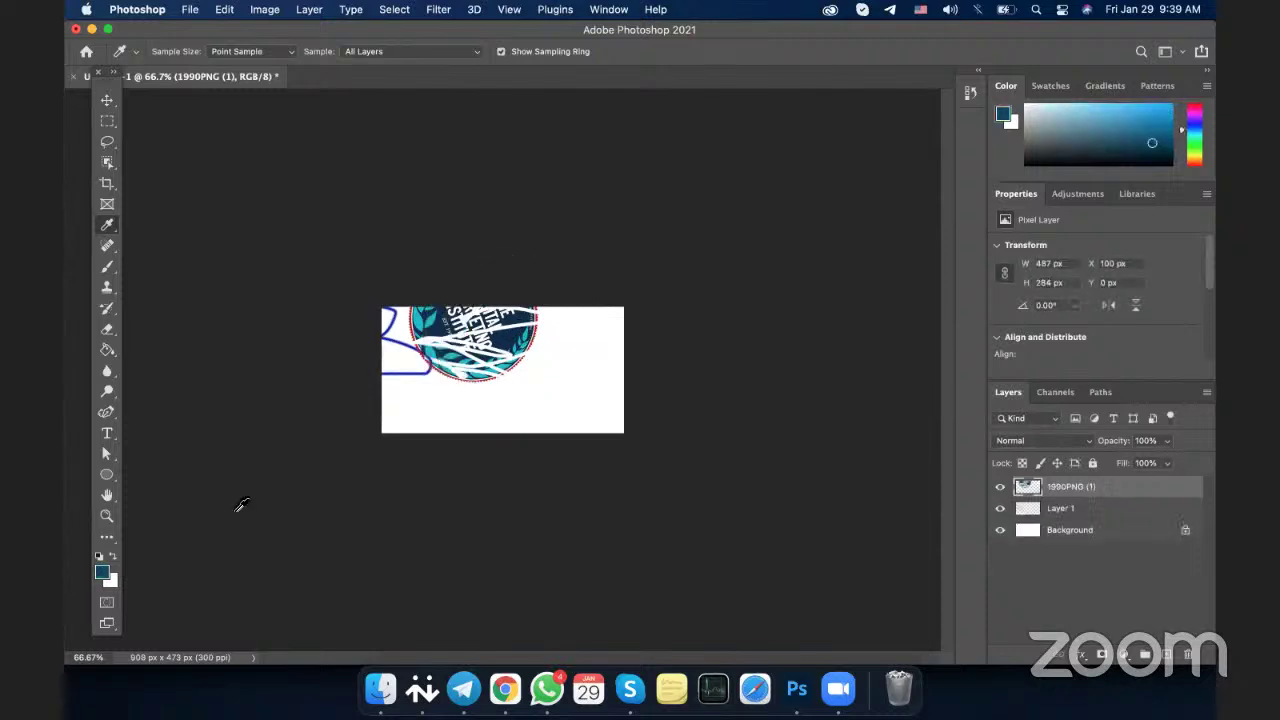
left_click(103, 571)
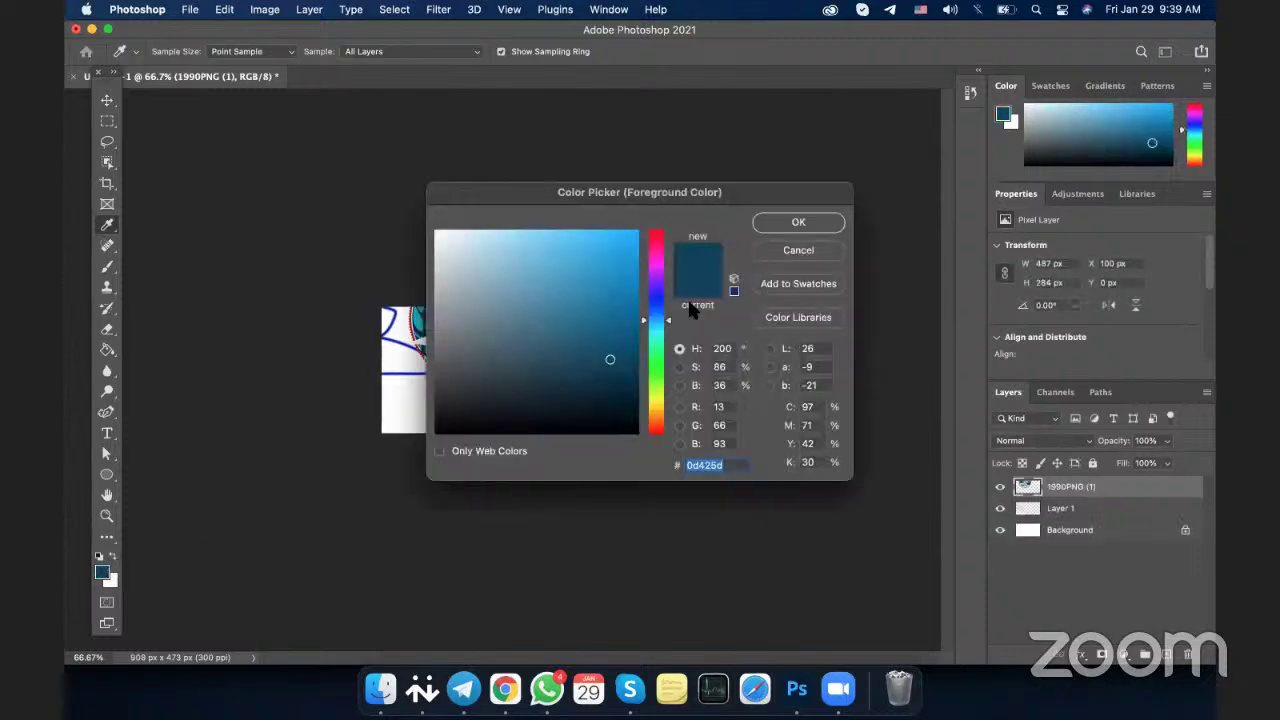
left_click(817, 223)
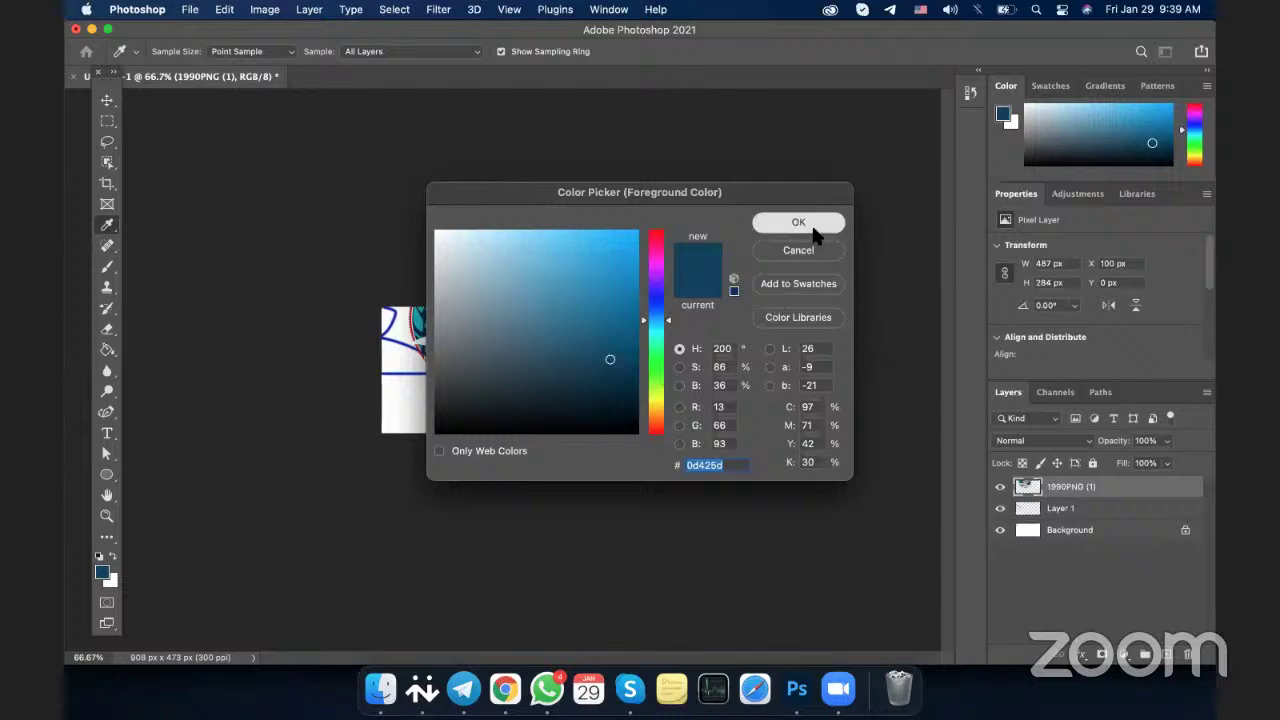
Paint a short Spot Healing Brush stroke across the logo's lower-right edge into the white area
left_click(104, 248)
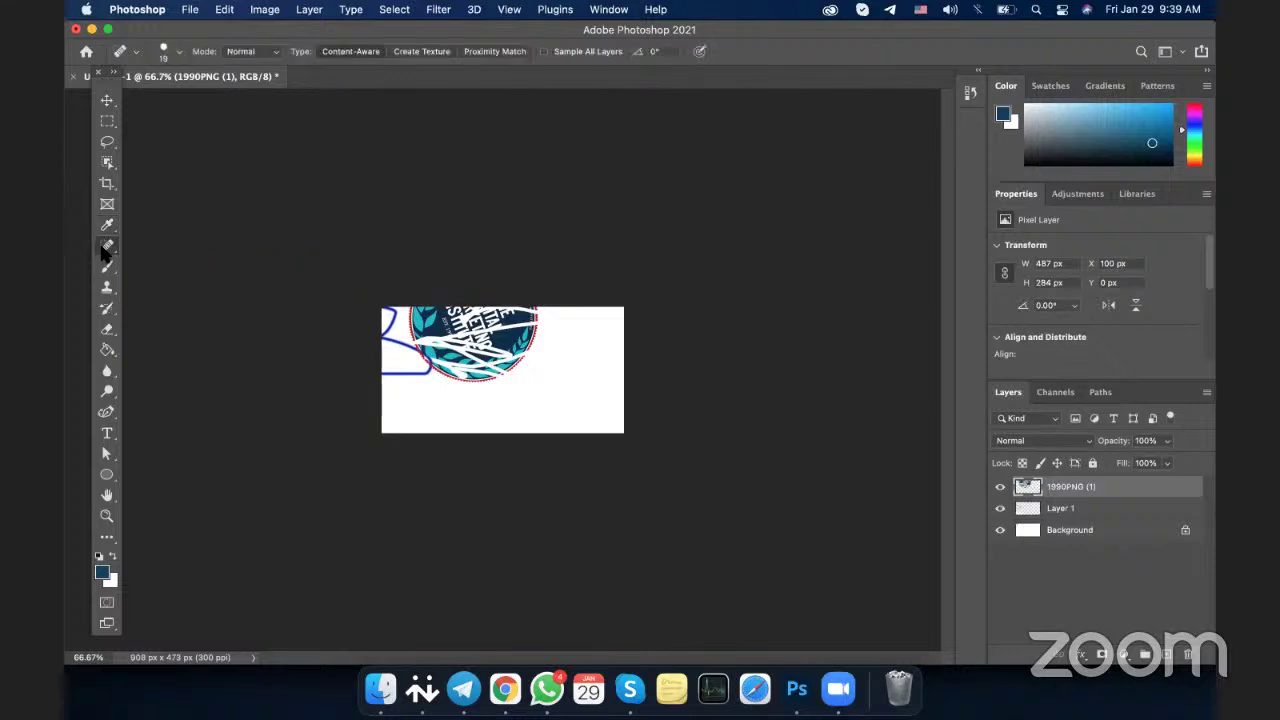
mouse_move(528, 369)
left_mouse_down()
mouse_move(497, 372)
mouse_move(532, 370)
left_mouse_up()
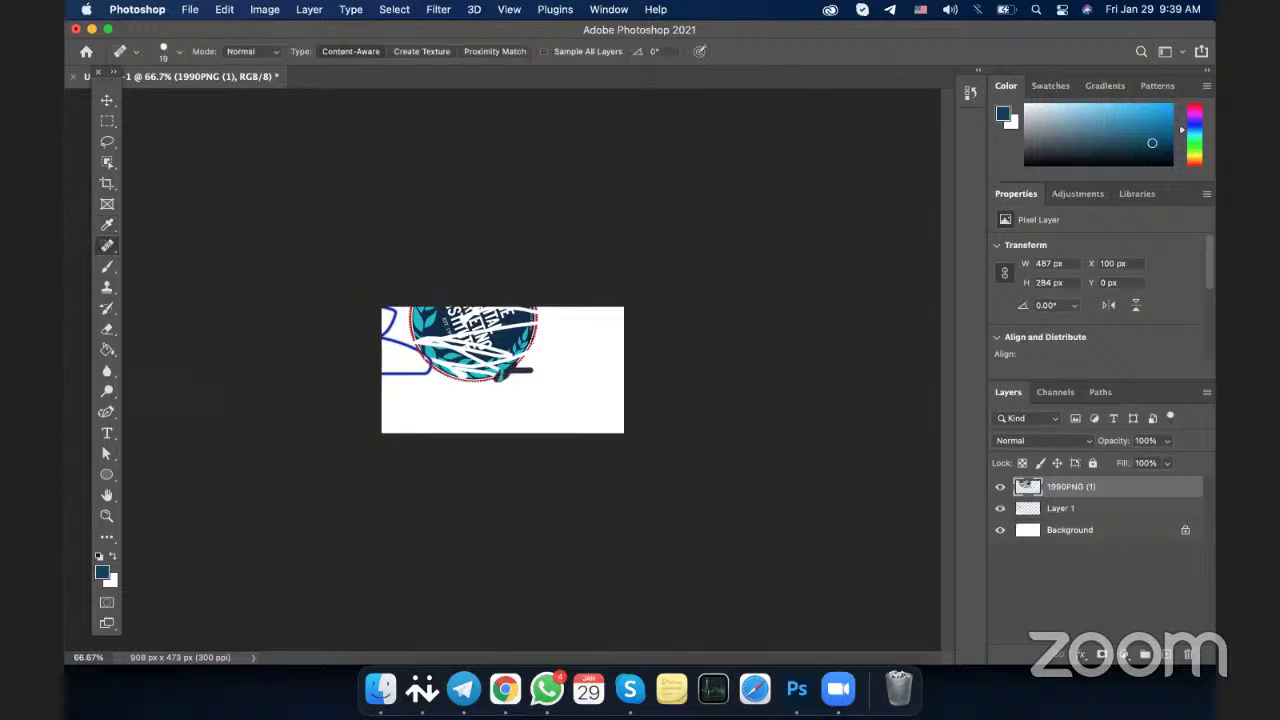
left_click(110, 250)
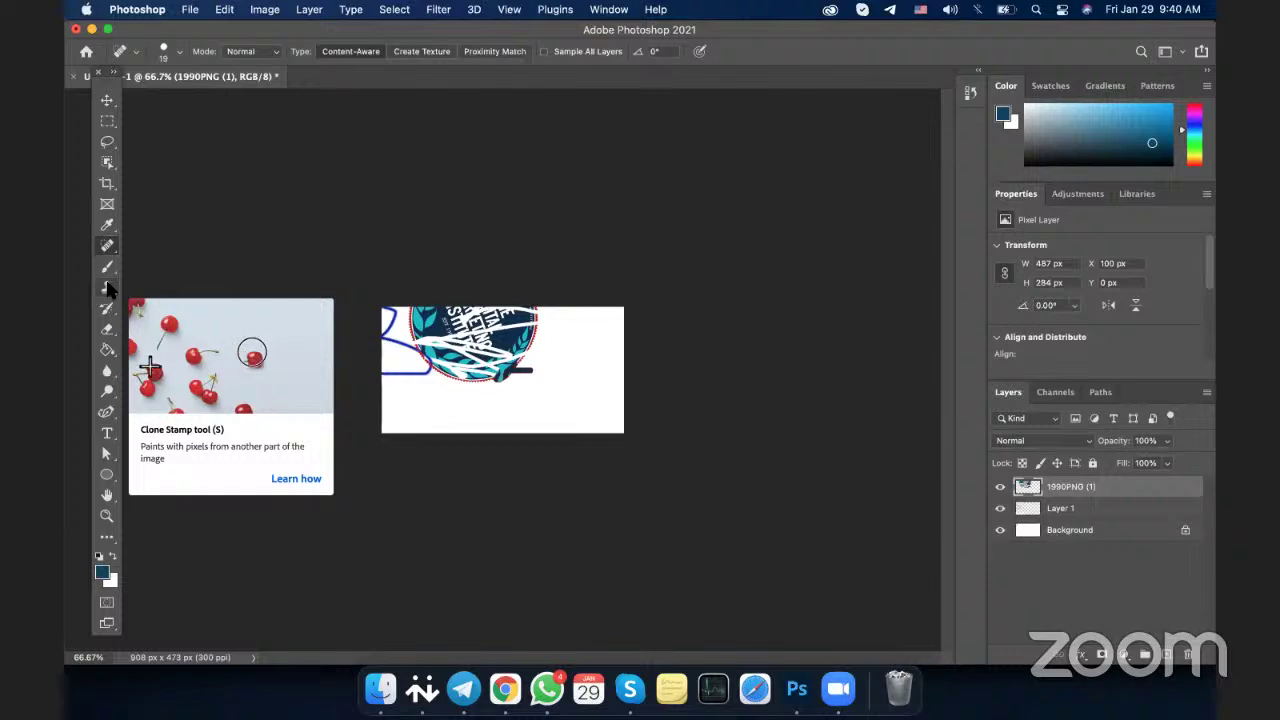
Try to paint with the Clone Stamp tool at the logo's lower edge
left_click(107, 288)
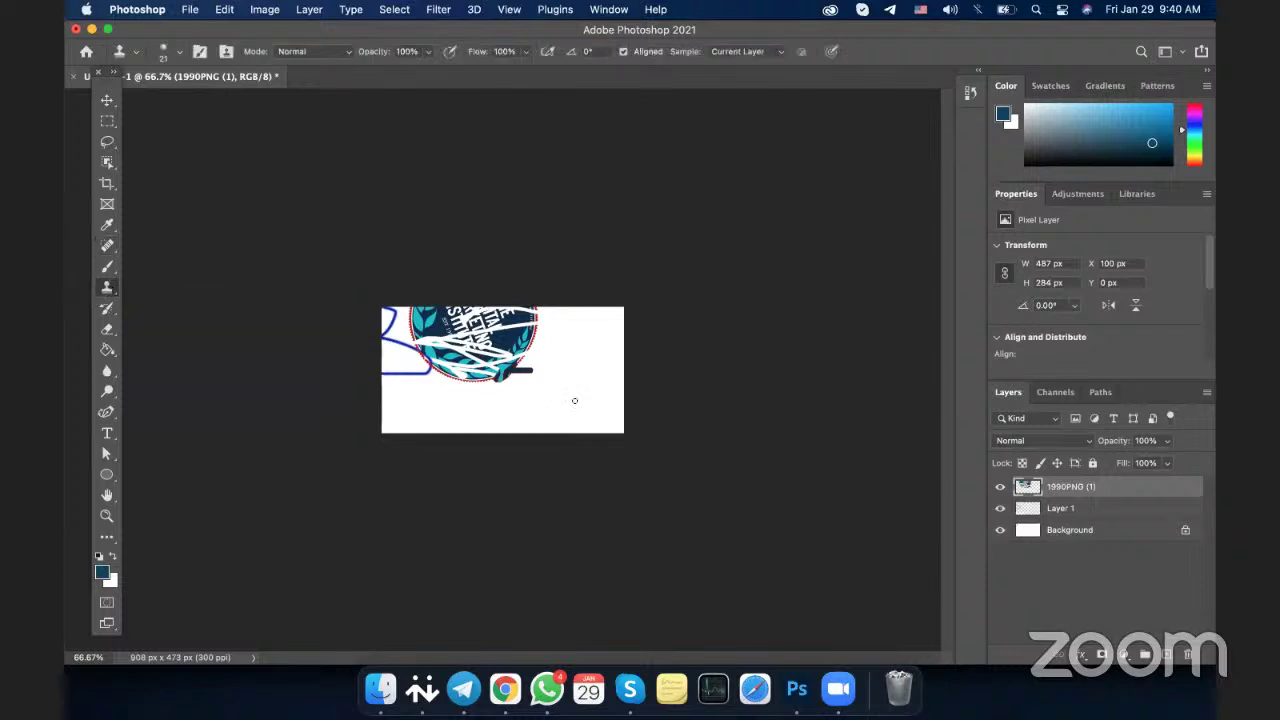
left_click(496, 383)
key("Return")
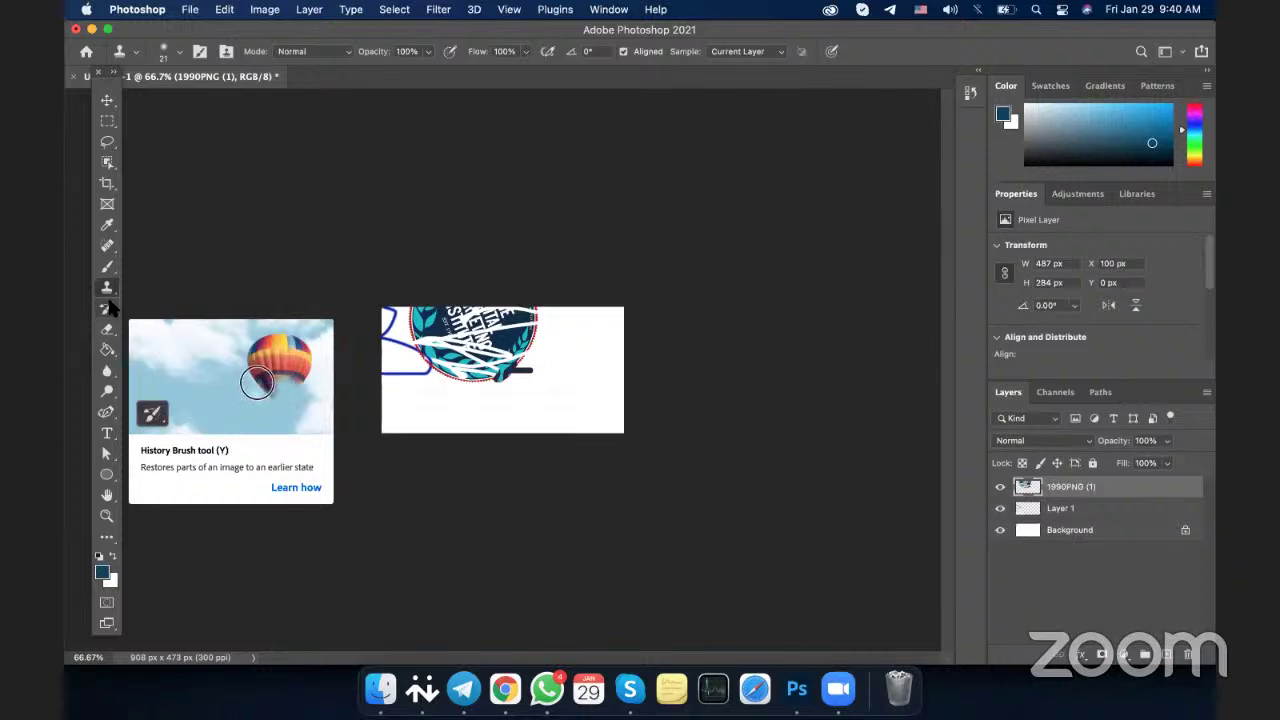
Fill the 1990PNG (1) layer with a horizontal linear gradient from white on the left to the dark blue foreground color on the right
left_click(107, 355)
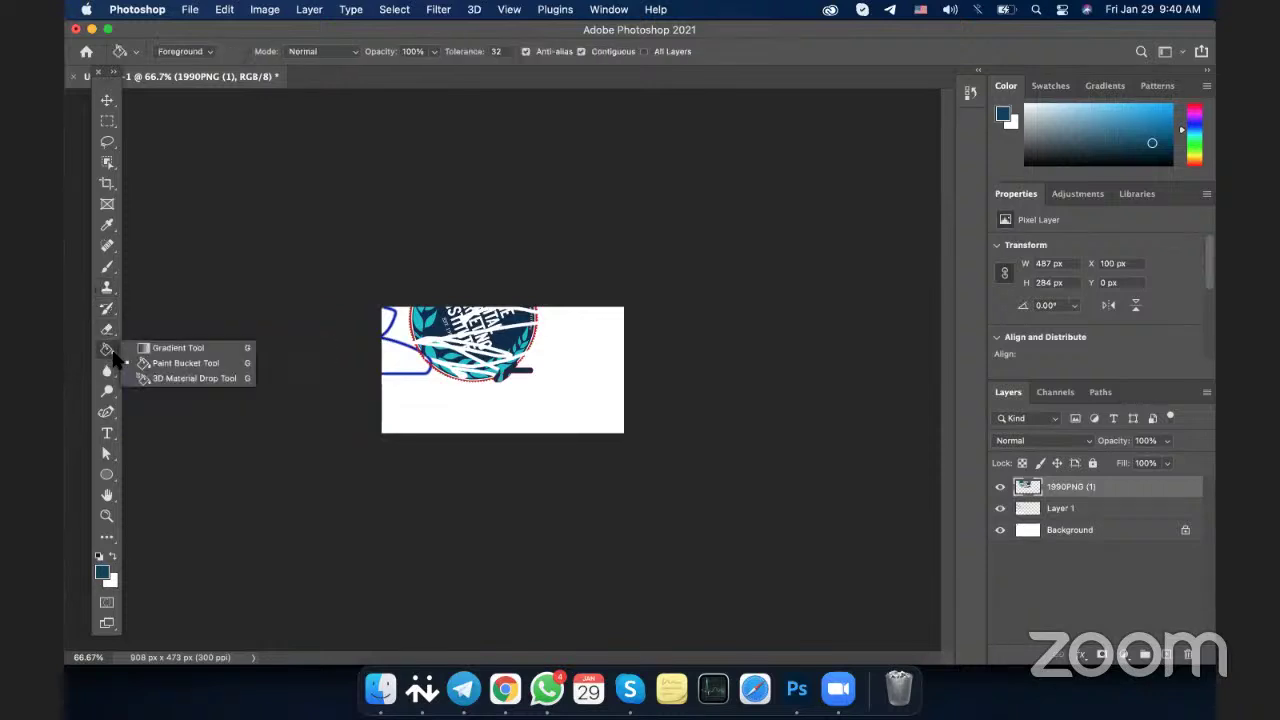
left_click(178, 349)
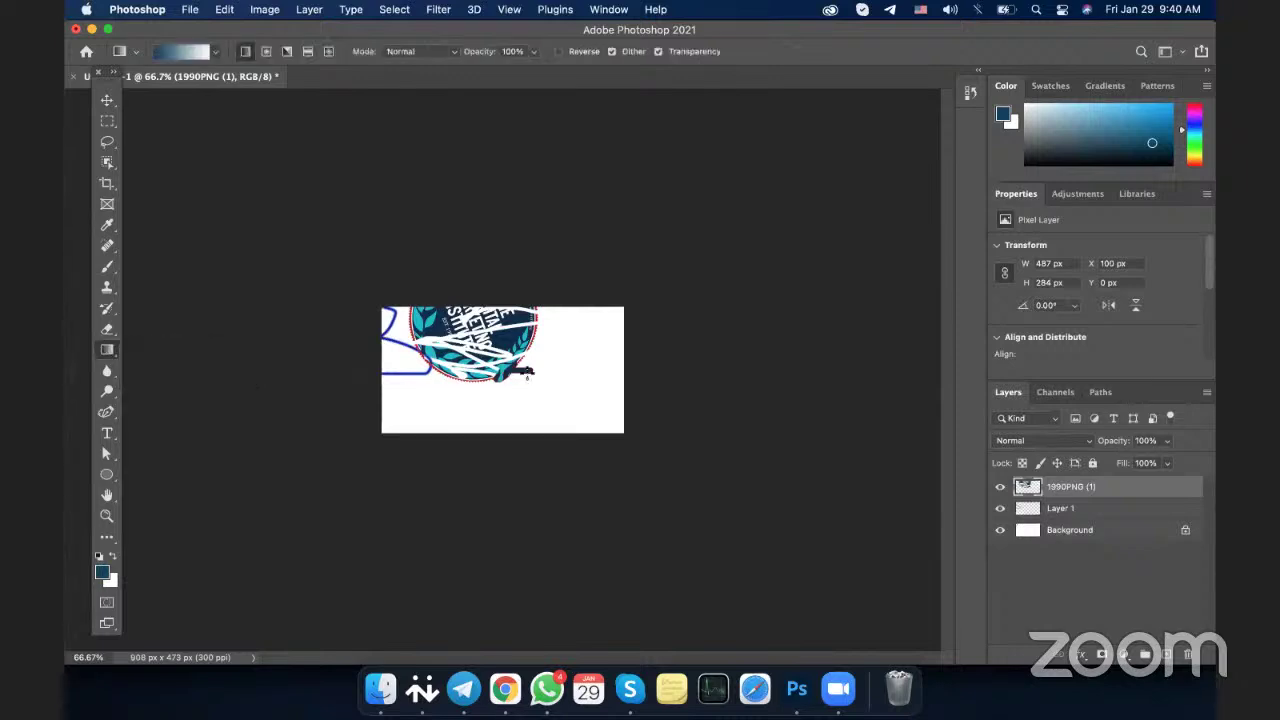
left_click_drag(451, 391, 355, 367)
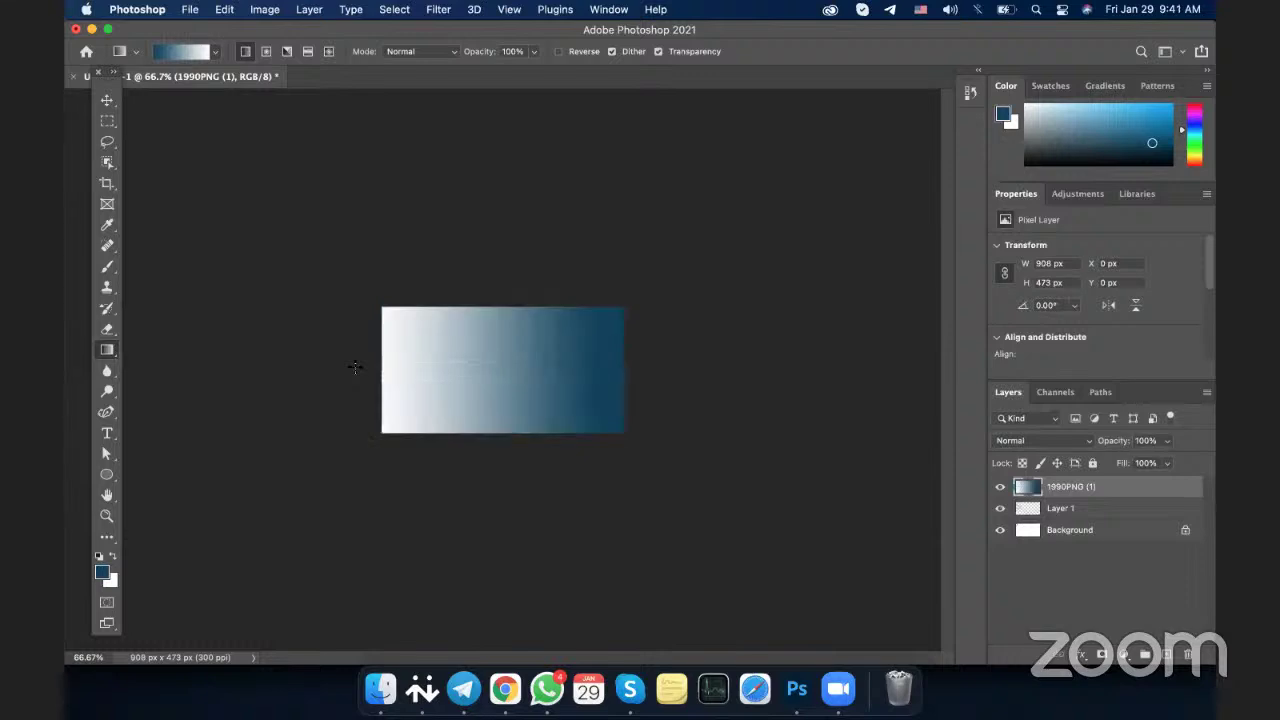
left_click(106, 377)
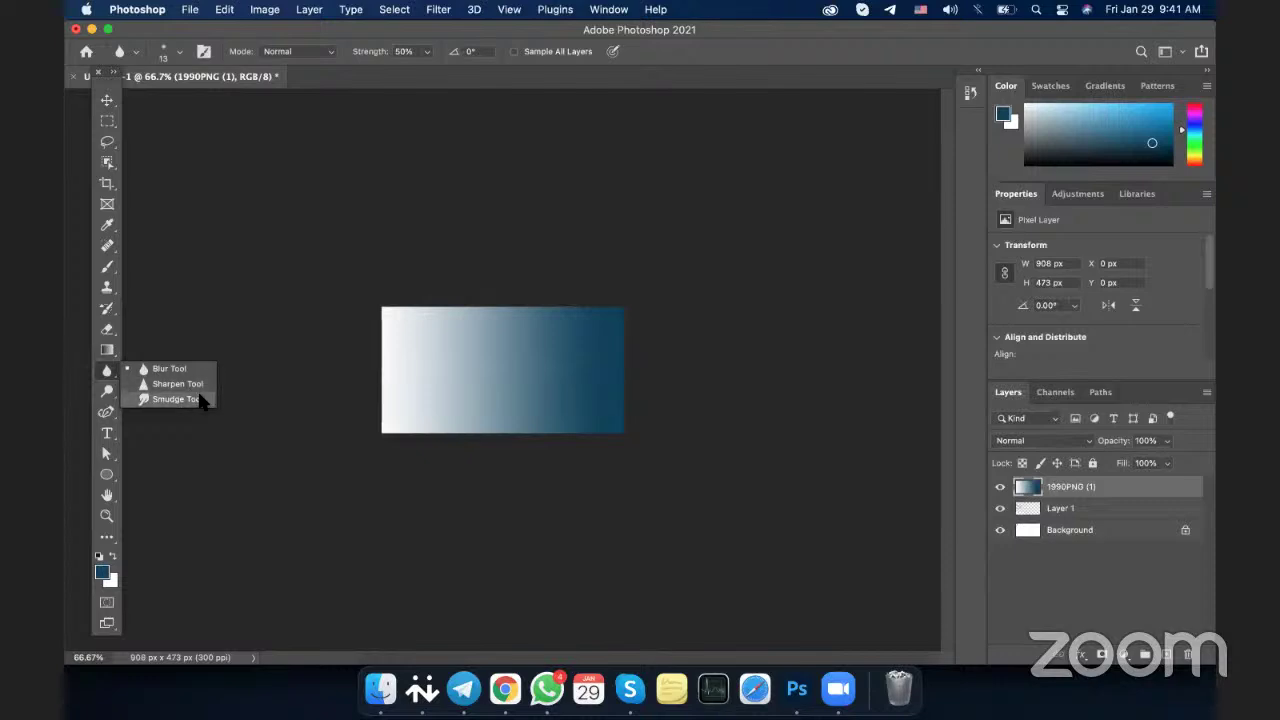
left_click(104, 391)
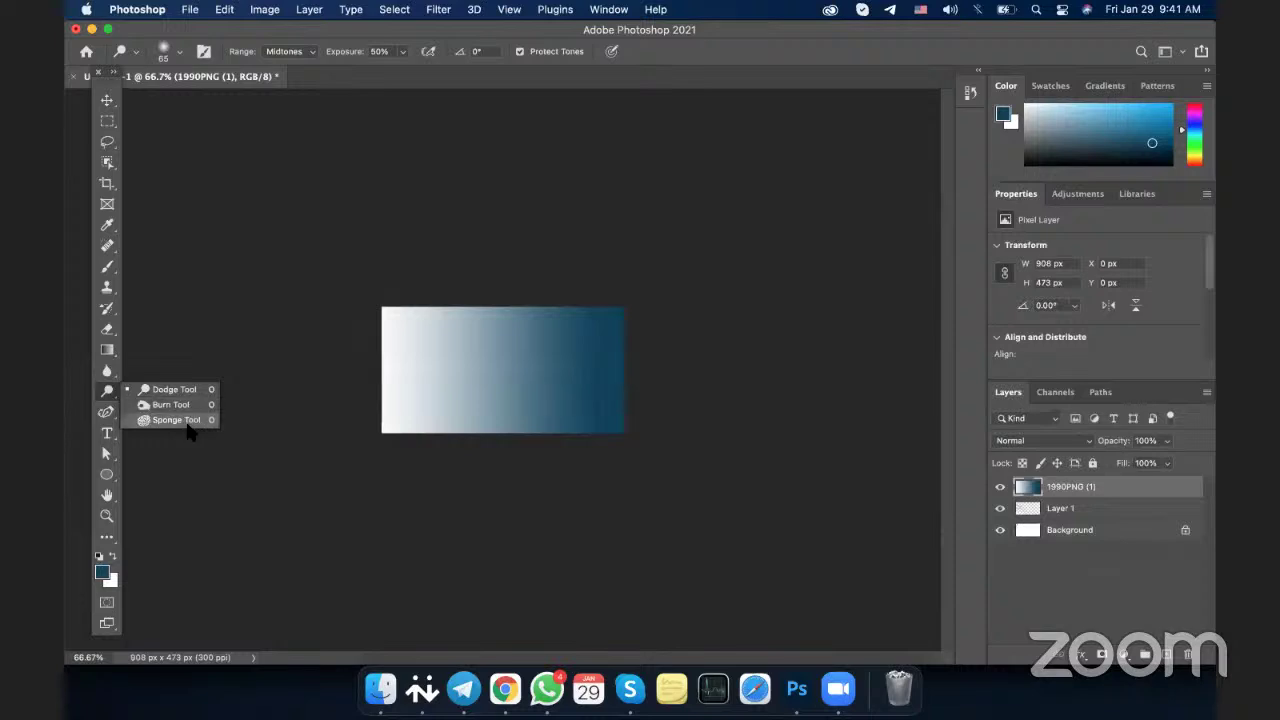
Draw a closed, roughly triangular path about 324 × 256 px in the middle of the gradient with the Pen tool
left_click(105, 414)
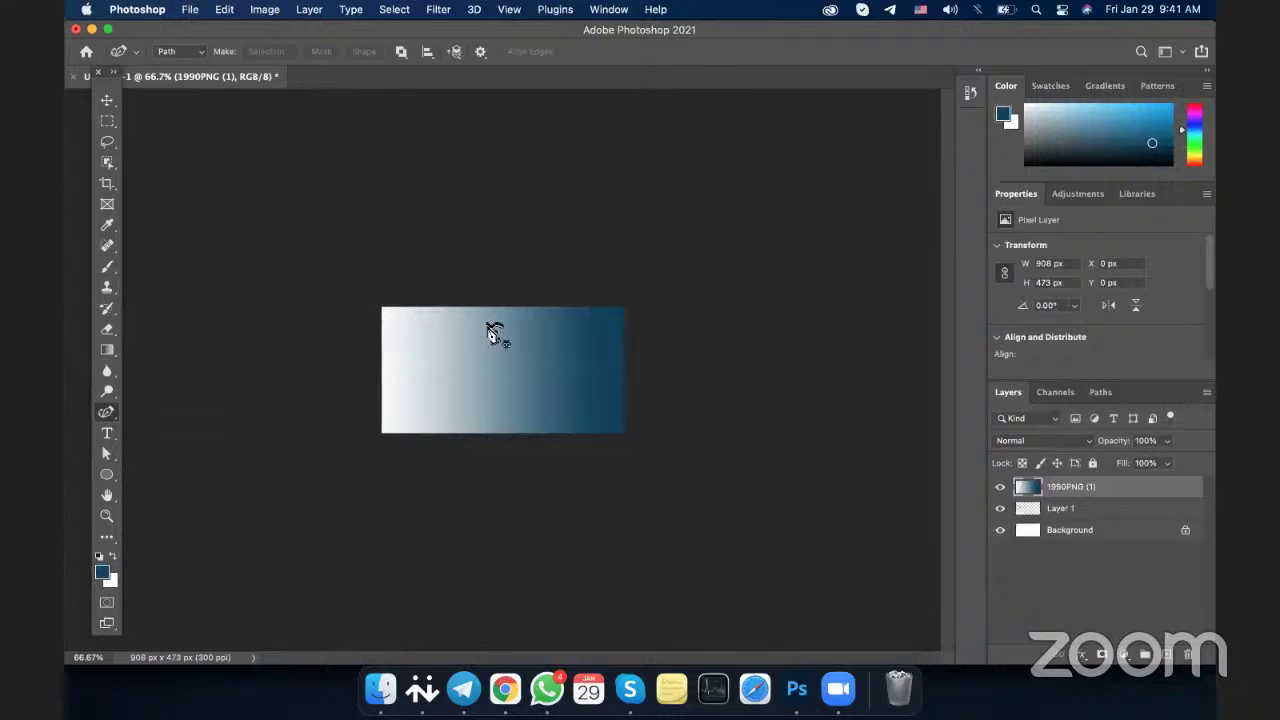
right_click(106, 413)
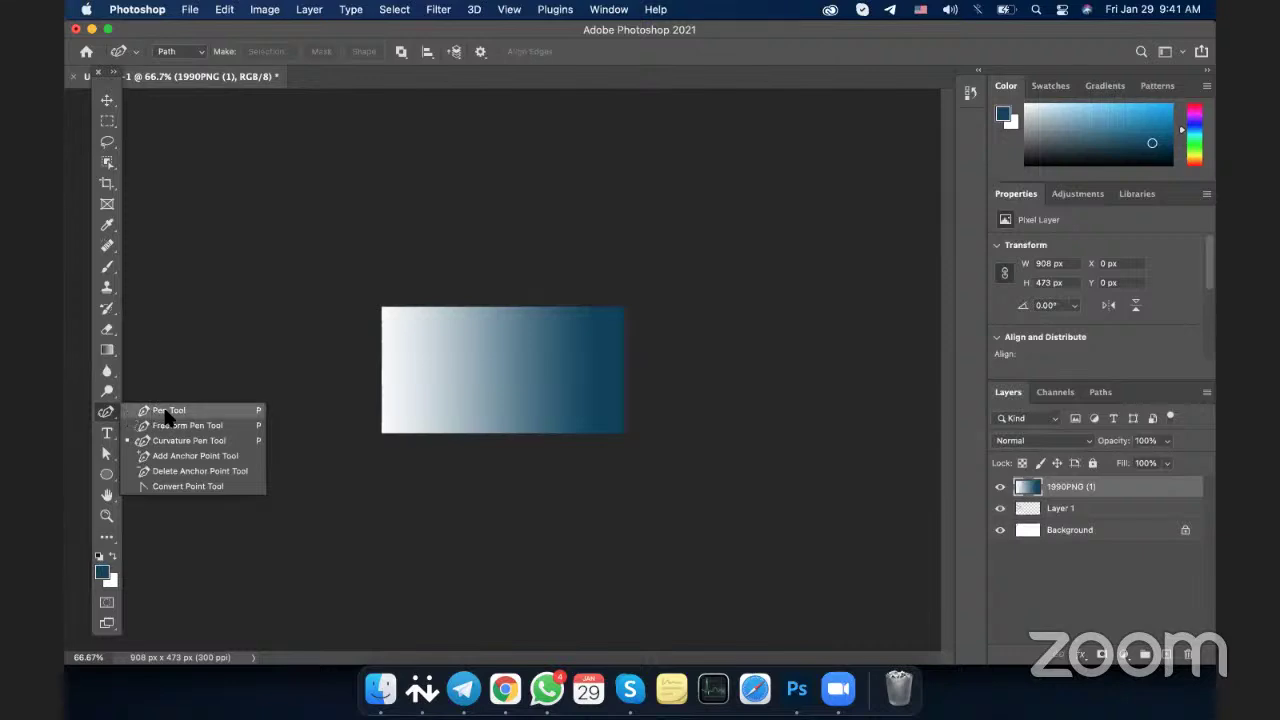
left_click(168, 411)
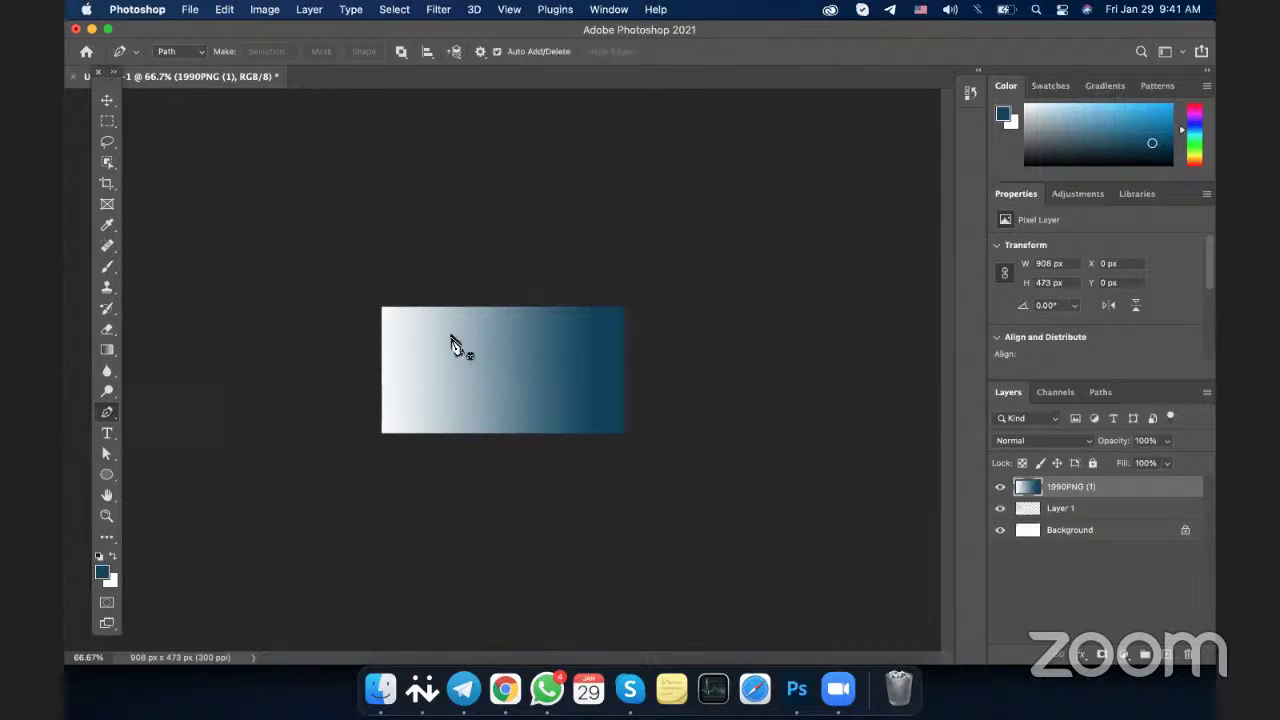
left_click(448, 332)
left_click(479, 399)
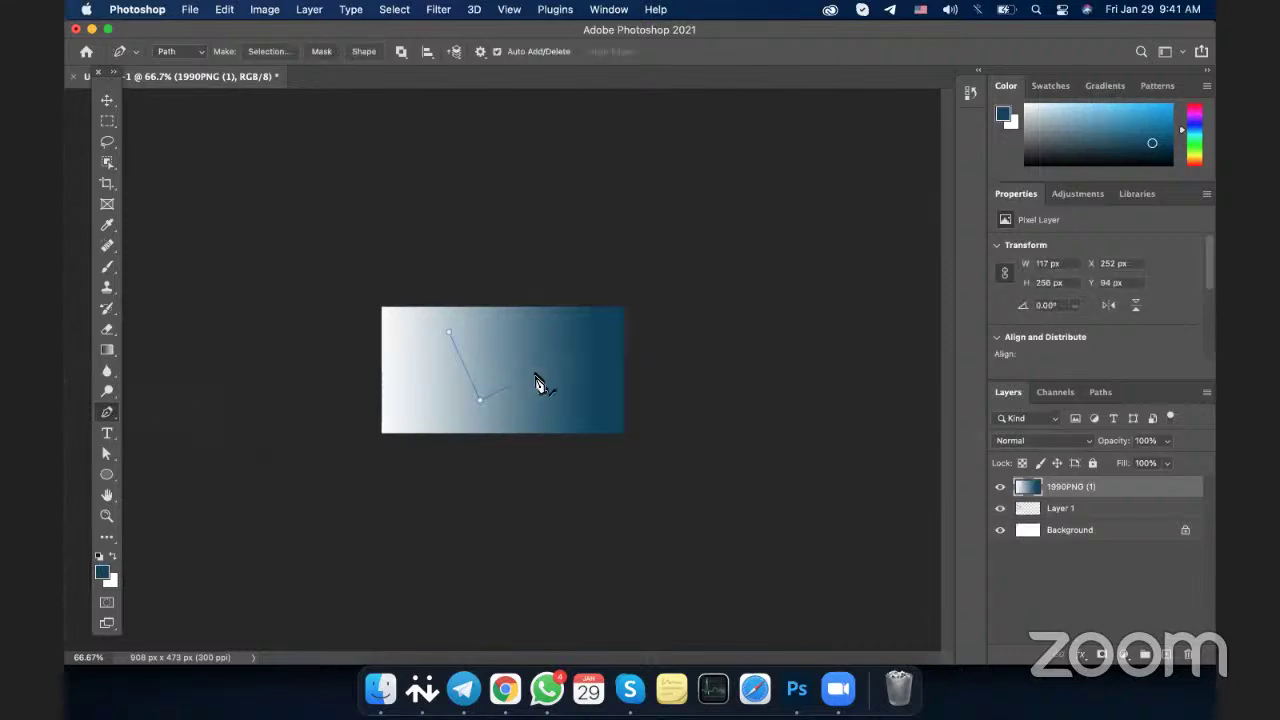
left_click_drag(533, 362, 534, 372)
left_click(450, 338)
Convert the closed triangular path into a selection
right_click(450, 338)
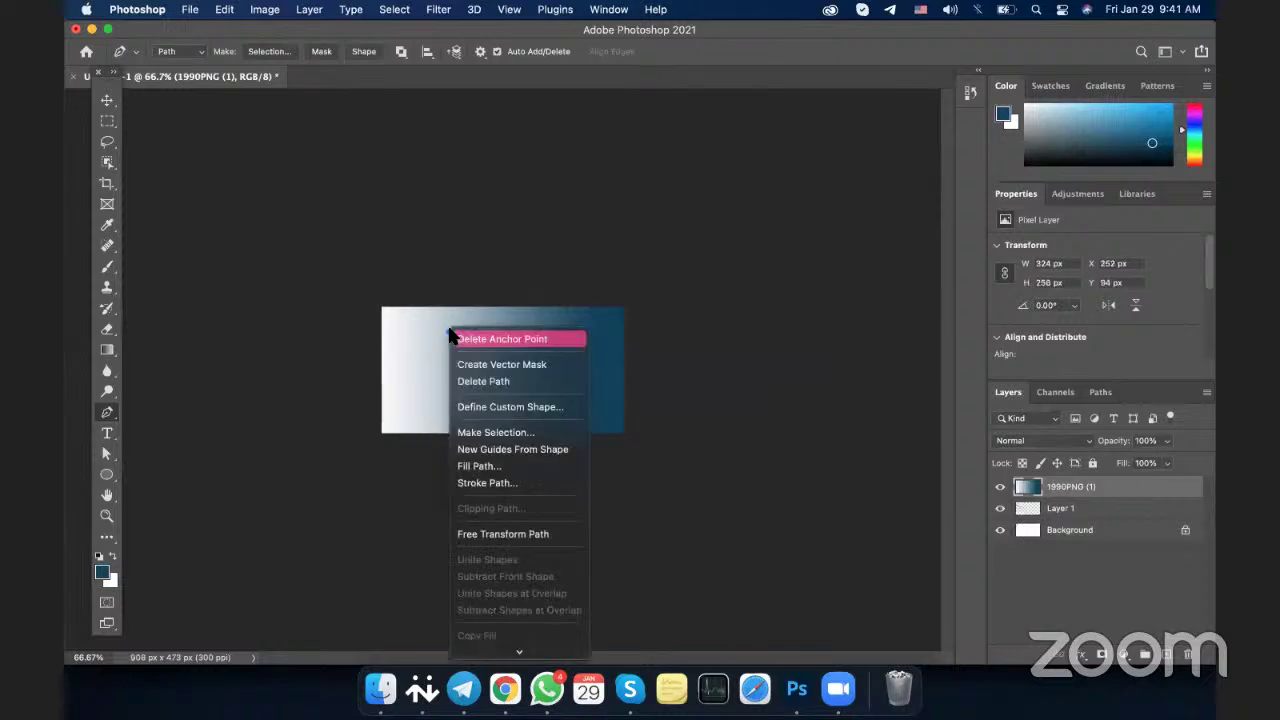
left_click(500, 432)
left_click(729, 272)
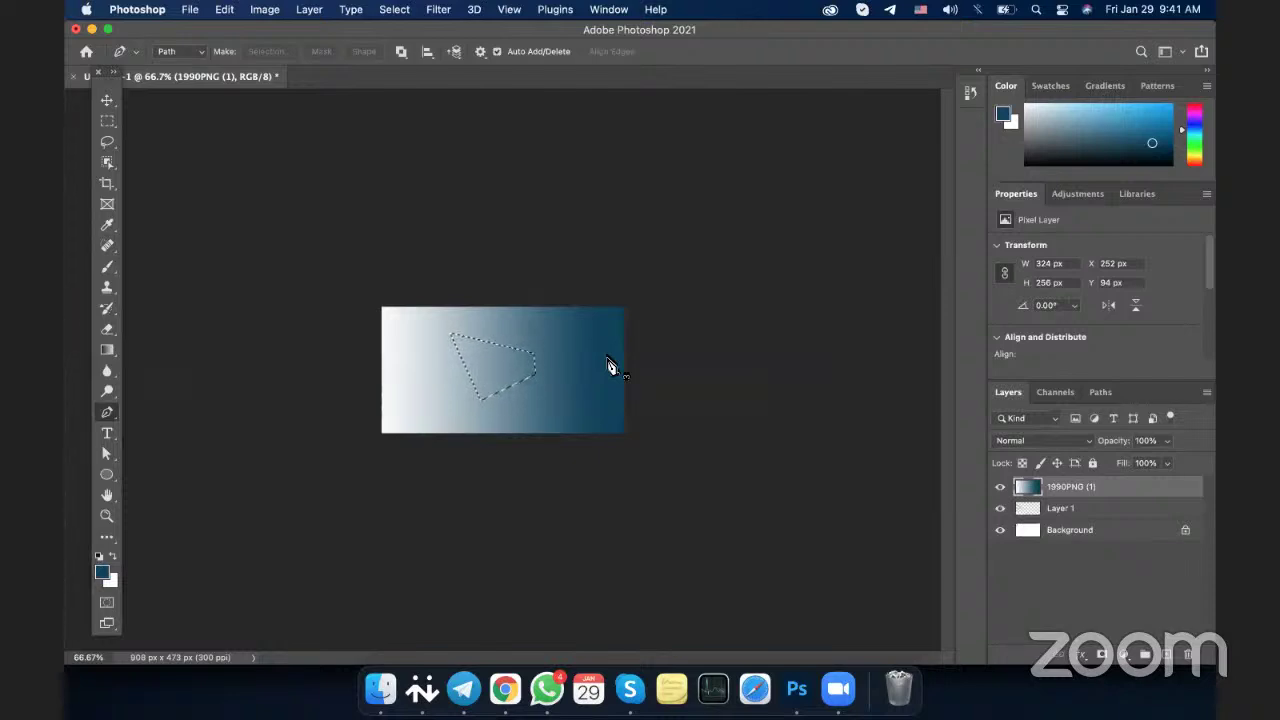
Draw an open path of many anchor points curving around the triangular selection with the Pen tool
left_click(500, 319)
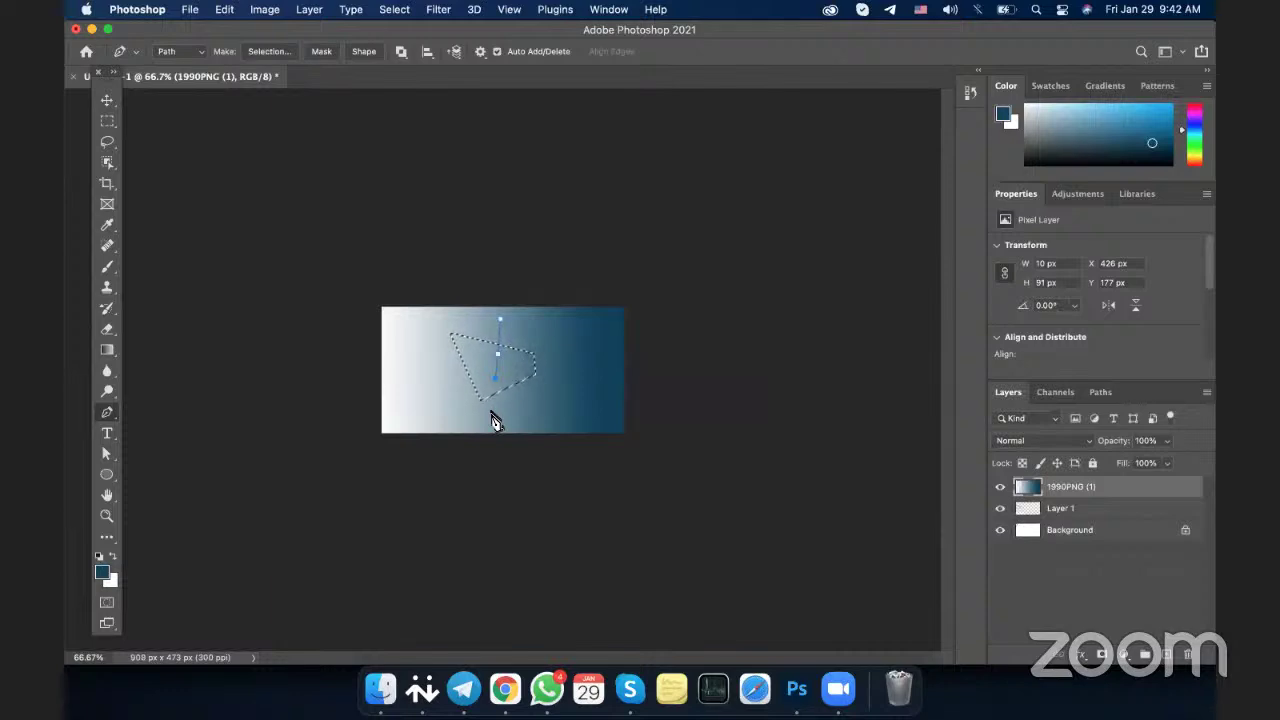
left_click(435, 317)
left_click(426, 341)
left_click(426, 362)
left_click(426, 377)
left_click(431, 393)
left_click(439, 405)
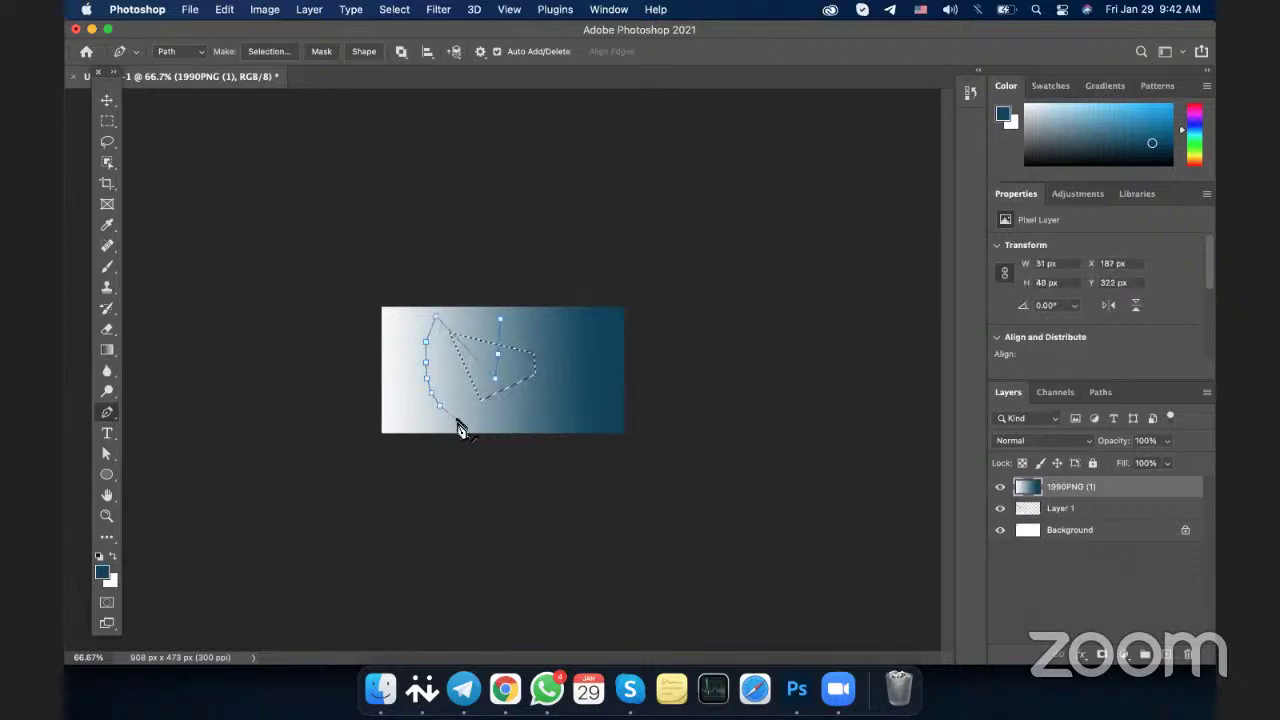
left_click(457, 420)
left_click(480, 420)
left_click(512, 420)
left_click(535, 418)
left_click(556, 394)
left_click(574, 345)
left_click(539, 328)
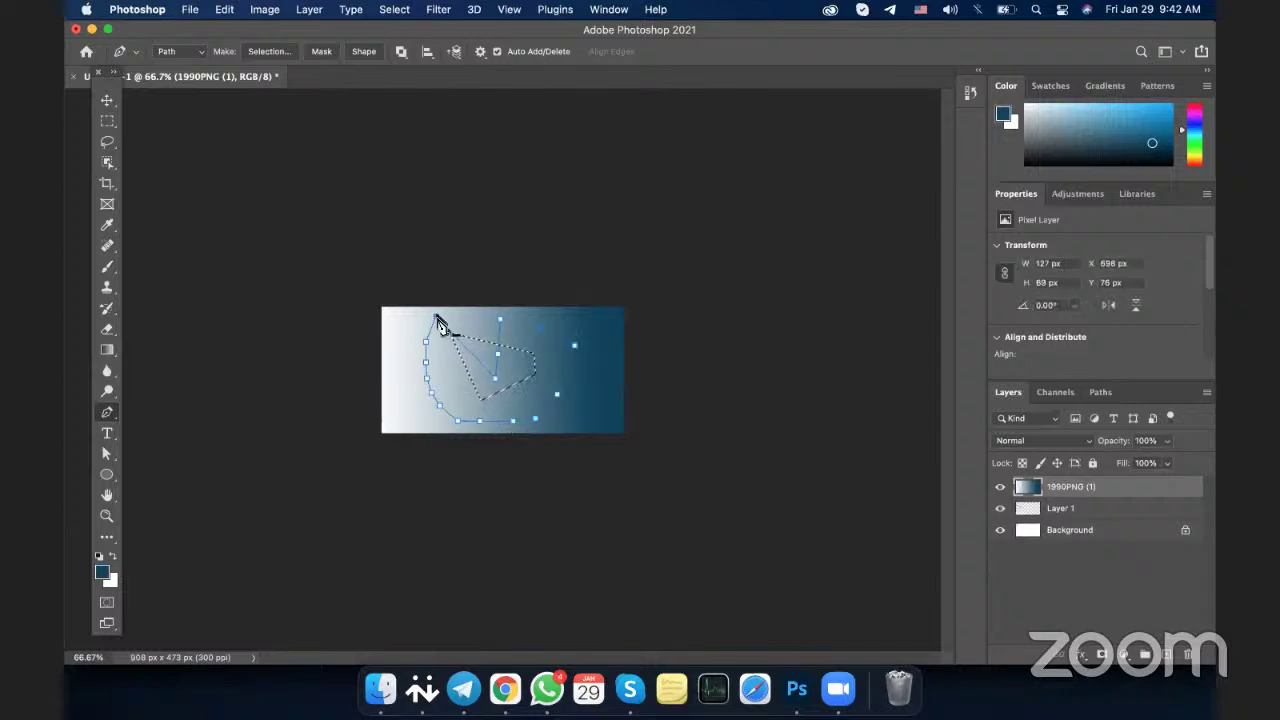
left_click(437, 320)
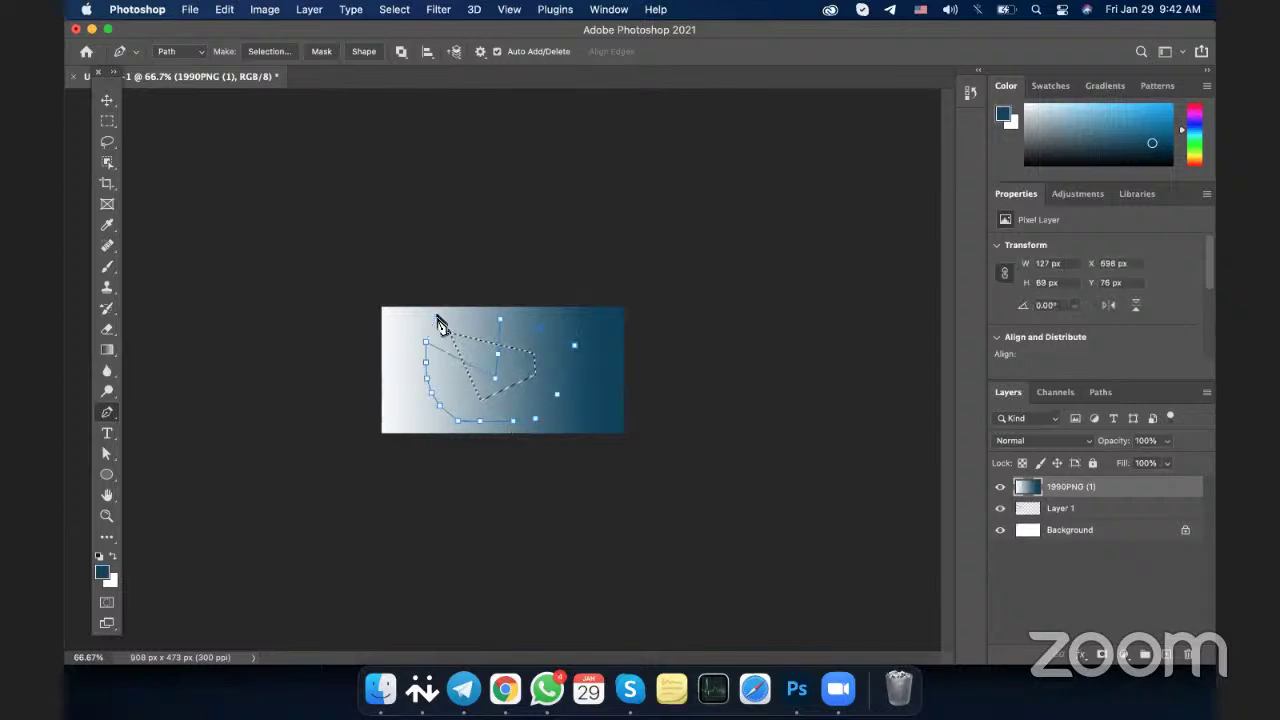
Look at the path's context options and the available Pen tool variants
right_click(533, 374)
left_click(509, 382)
right_click(107, 412)
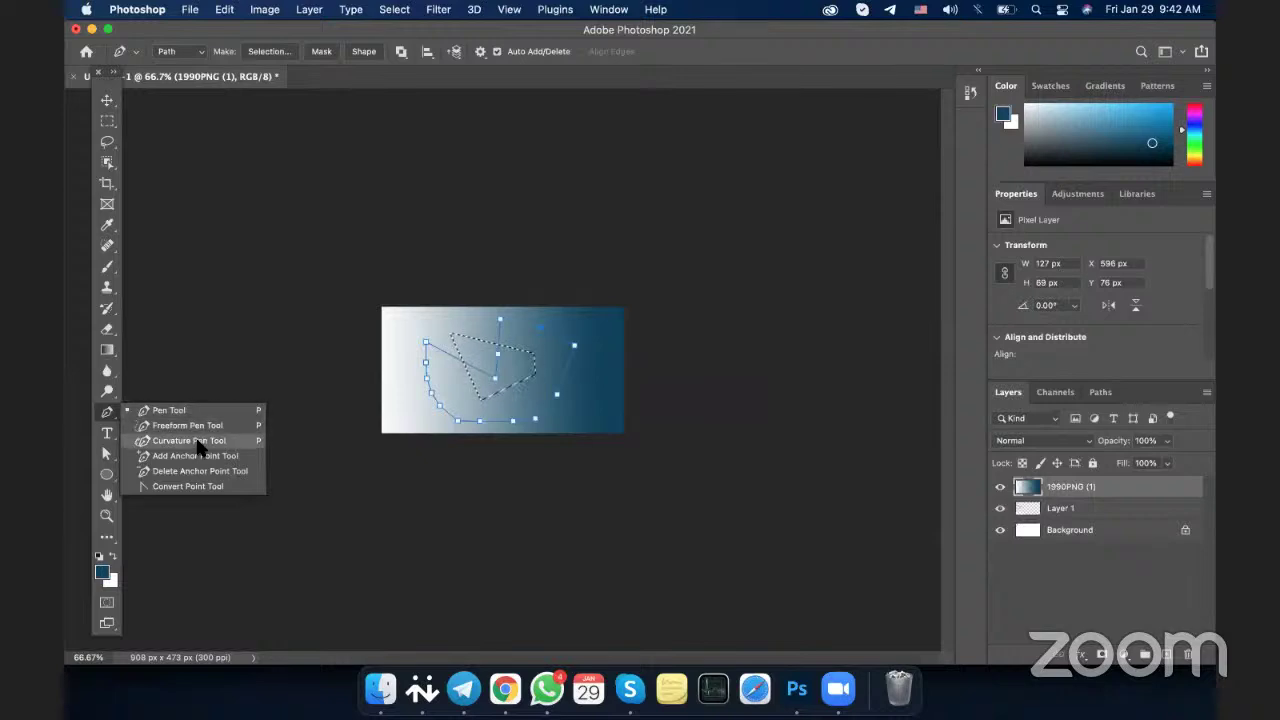
left_click(295, 333)
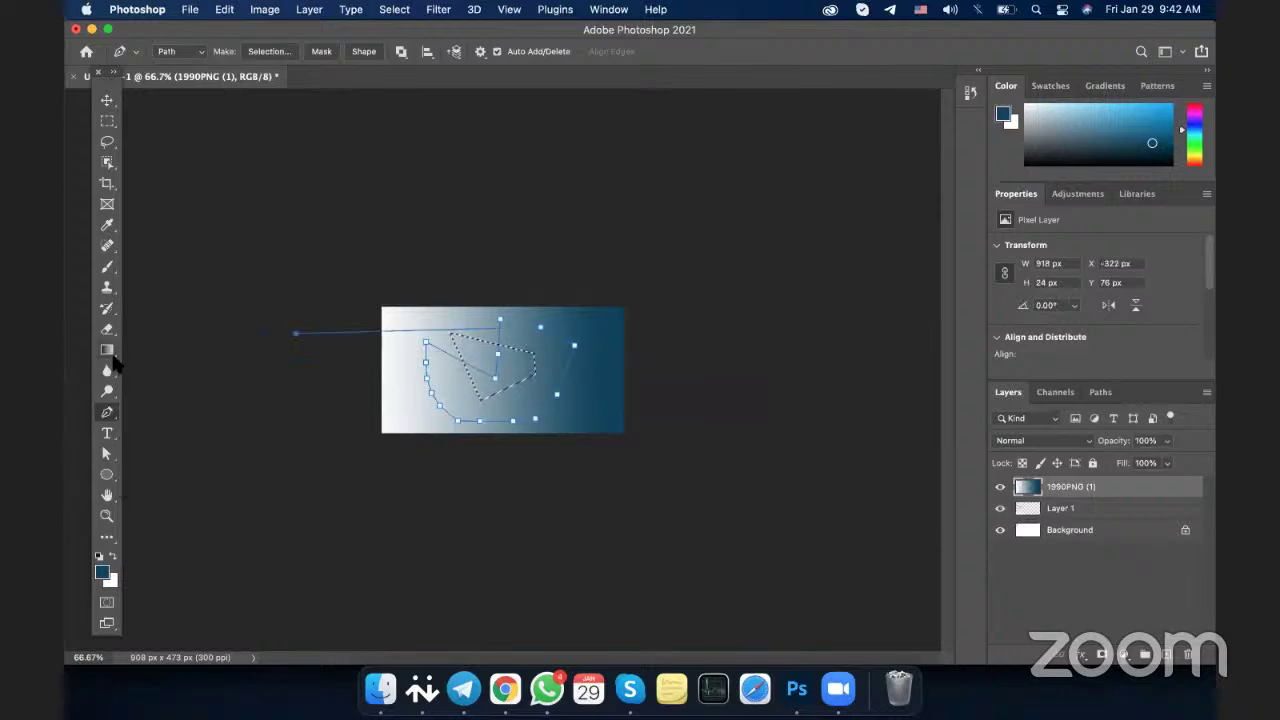
Fill the triangular selection with a linear gradient running from white on its left to dark blue on its right
left_click(107, 350)
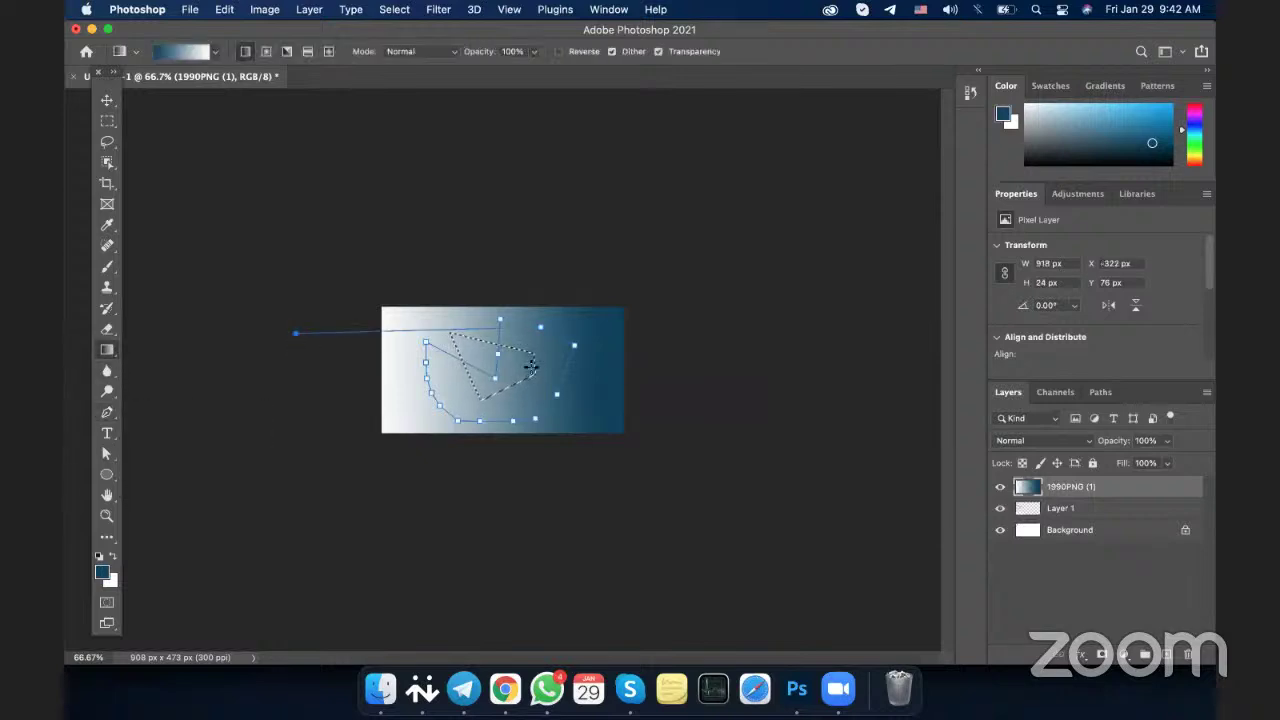
left_click_drag(530, 372, 509, 352)
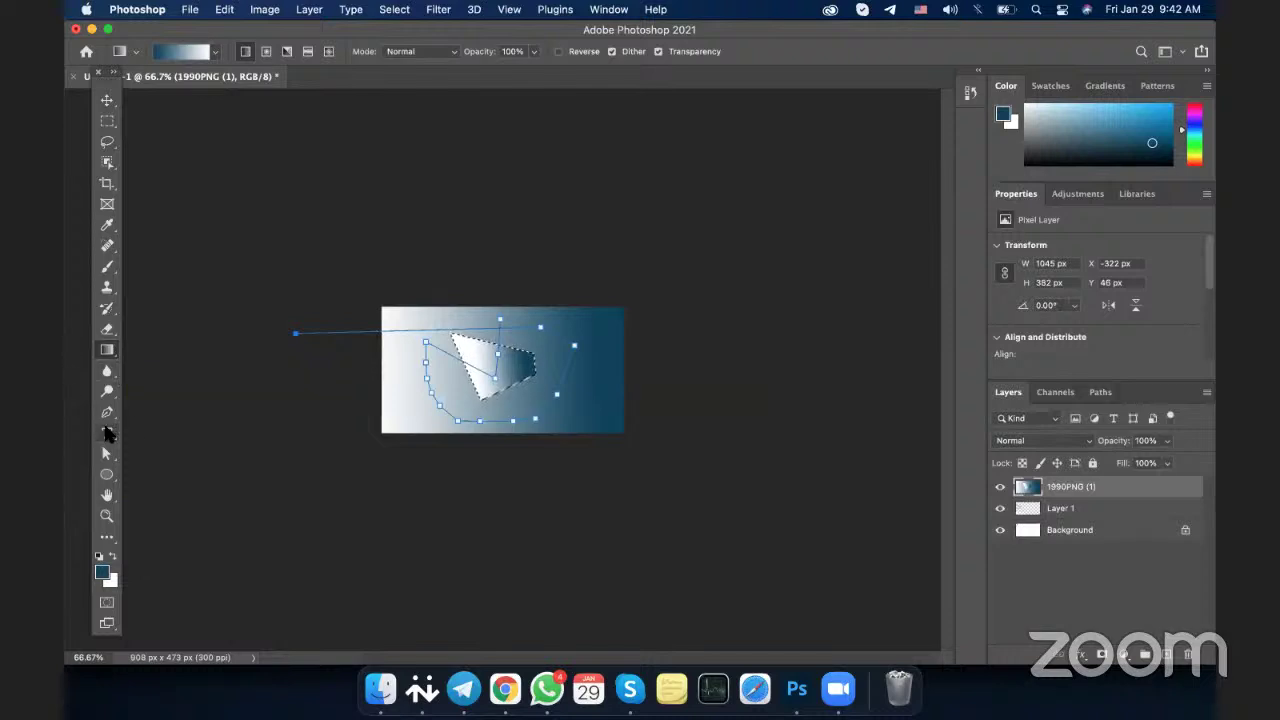
Add a Lorem Ipsum placeholder text layer outside the canvas with the Horizontal Type tool
left_click(108, 430)
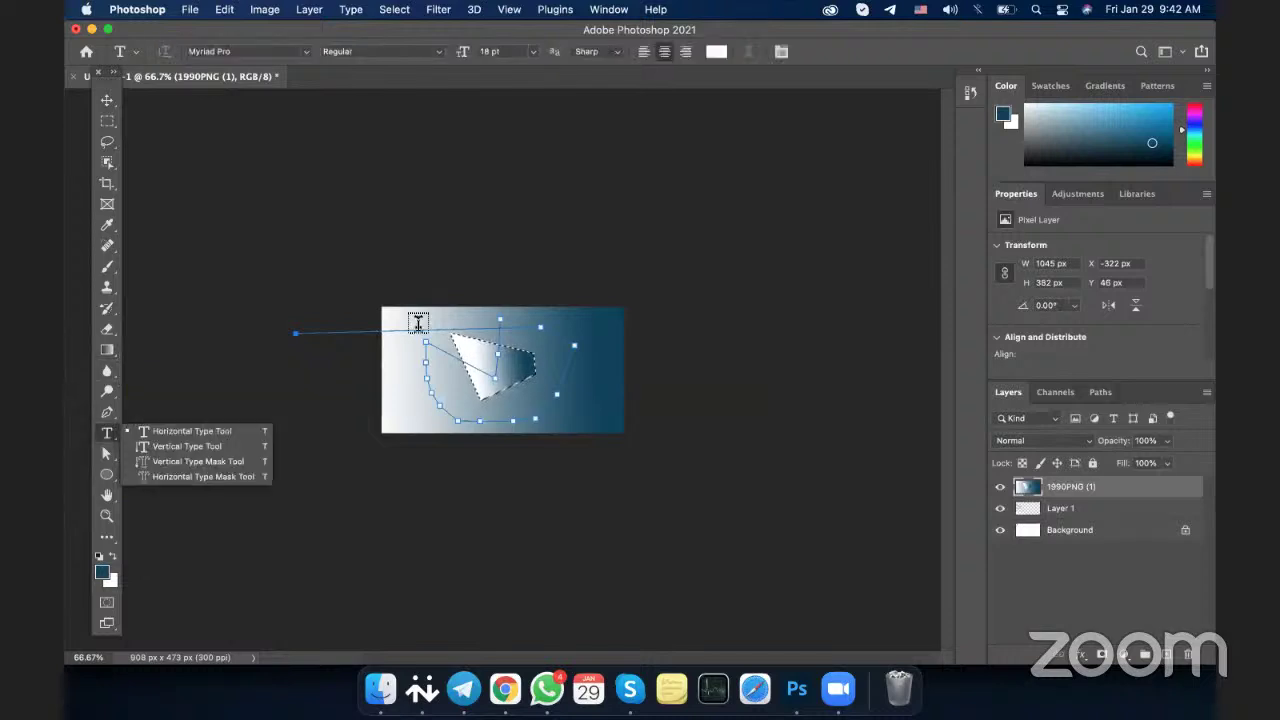
left_click(226, 283)
left_click(226, 283)
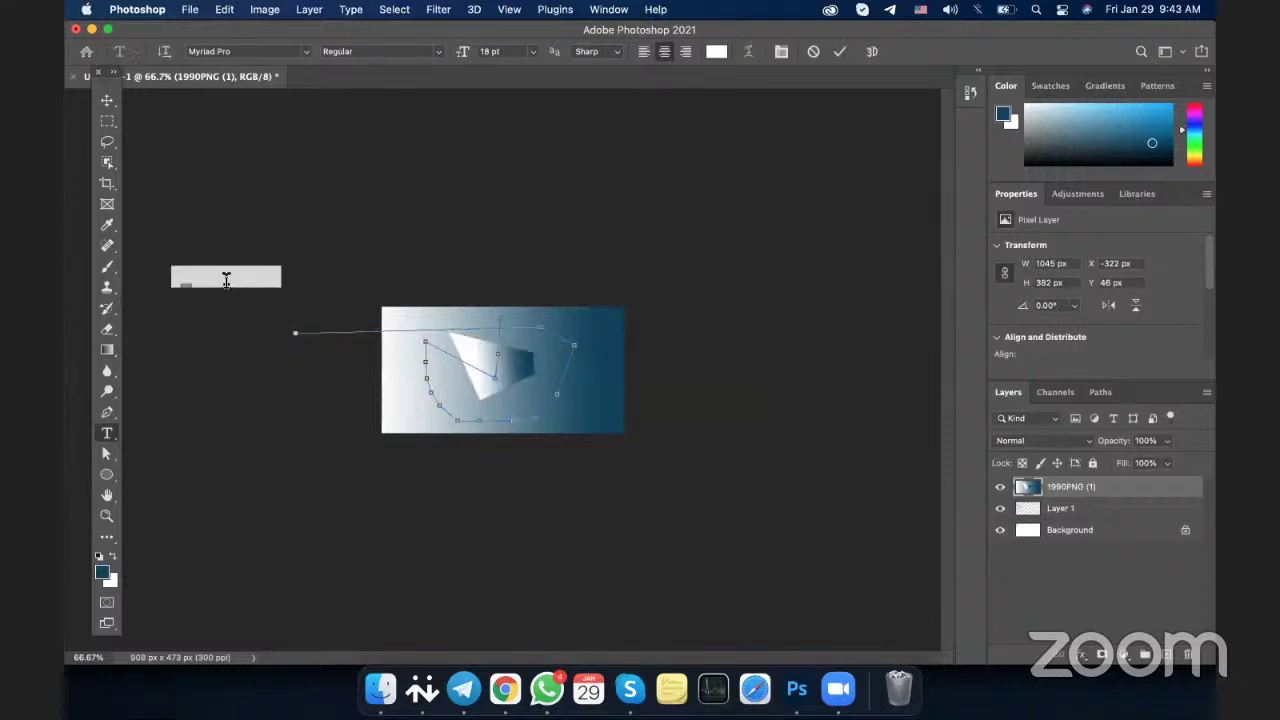
left_click(235, 192)
Look over the font styles and the font families available for the Lorem Ipsum text
left_click(440, 51)
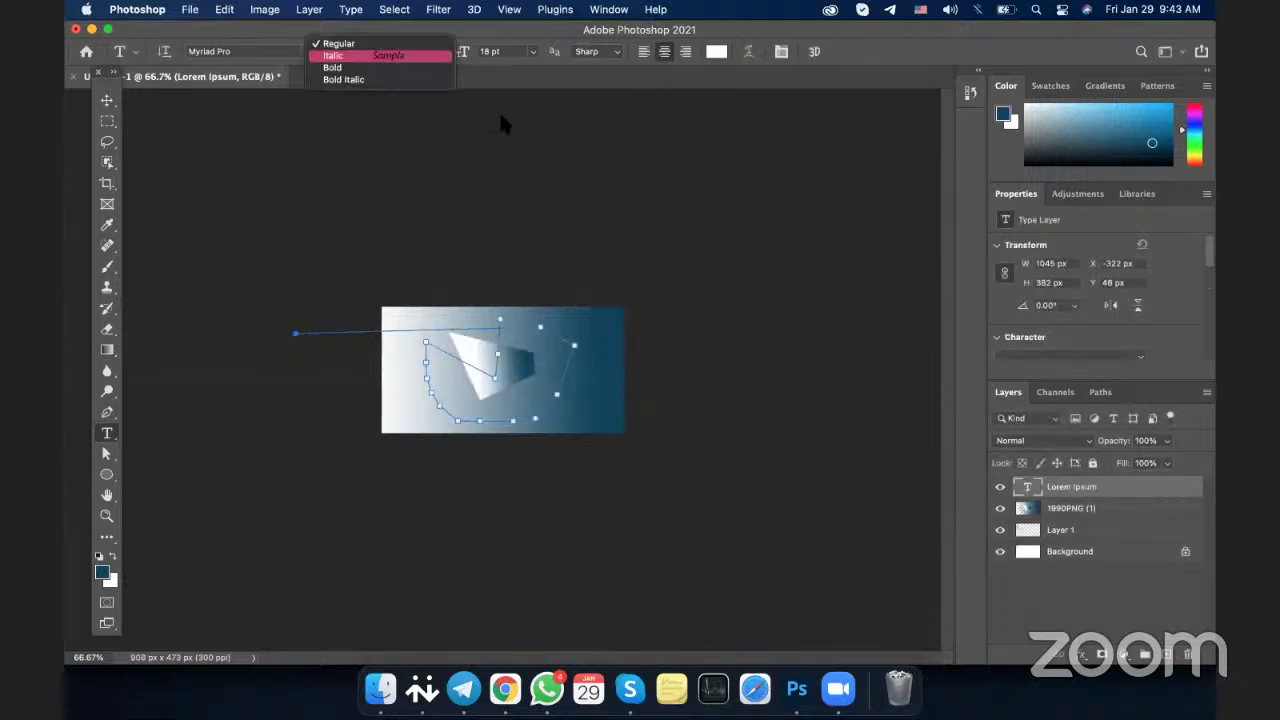
left_click(252, 50)
left_click(252, 50)
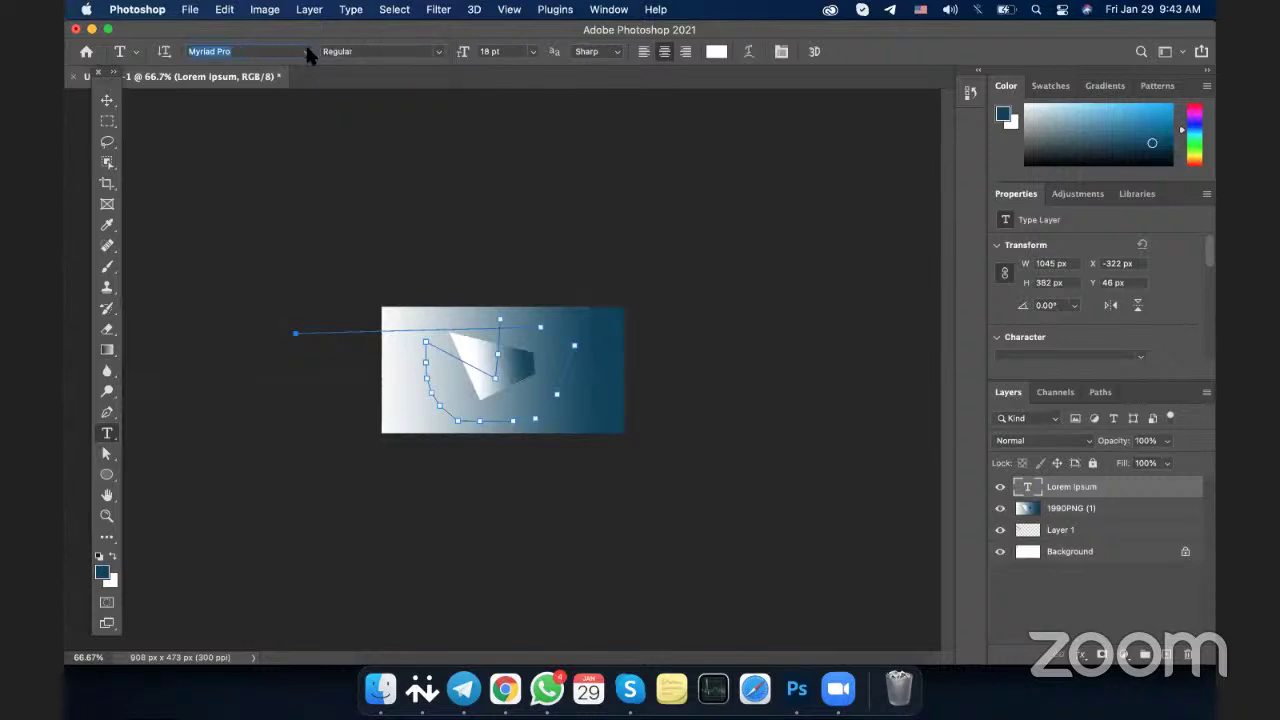
left_click(306, 51)
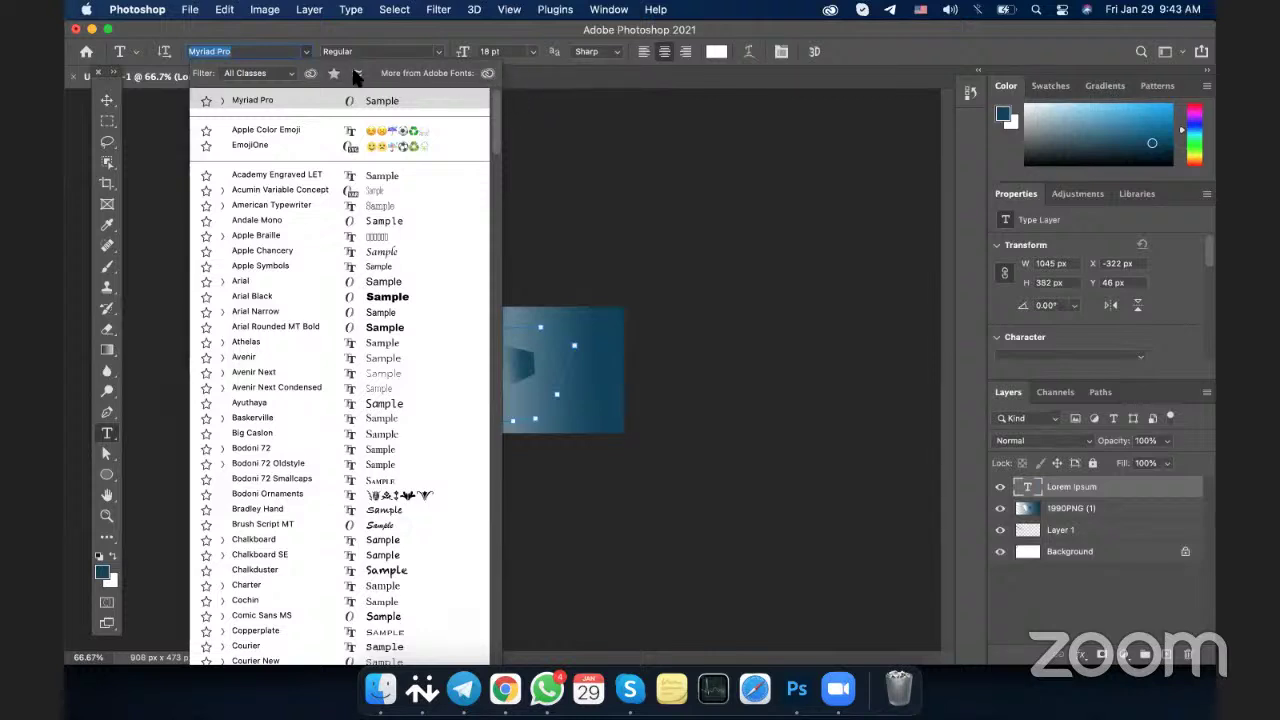
left_click(618, 178)
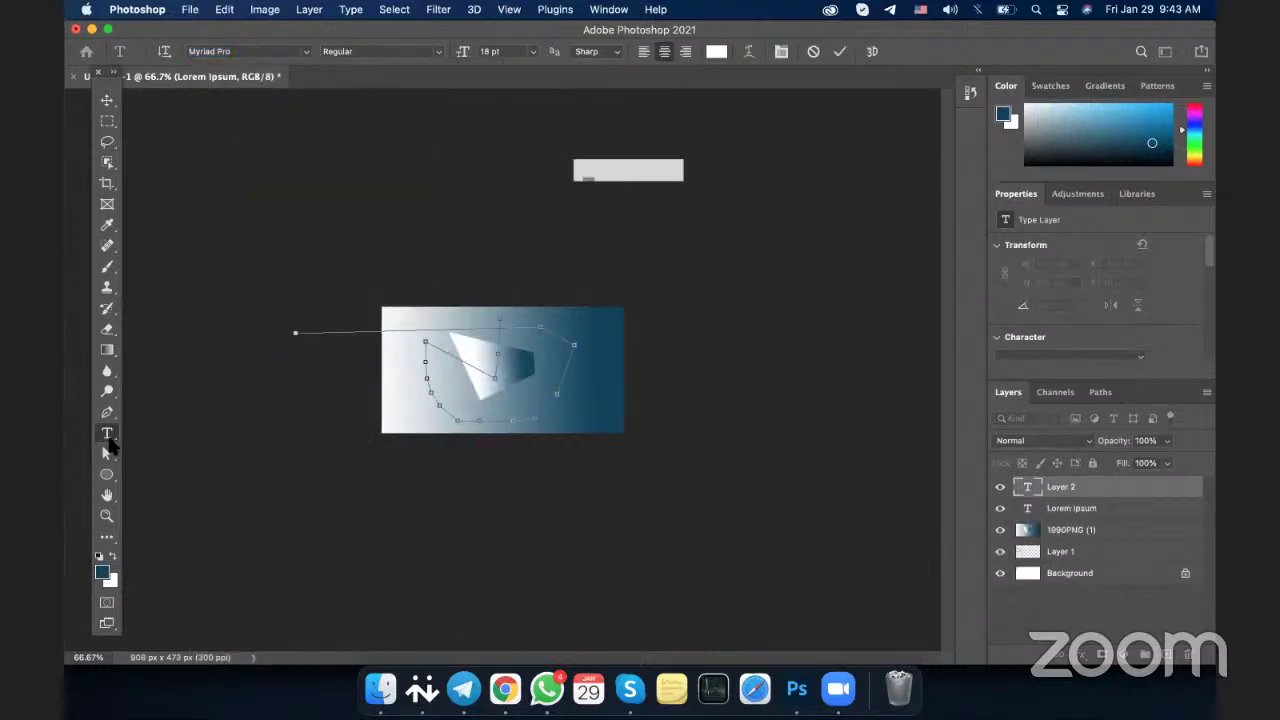
View the Path Selection tool, the shape tool variants and the foreground color picker, leaving the color as it is
left_click(107, 453)
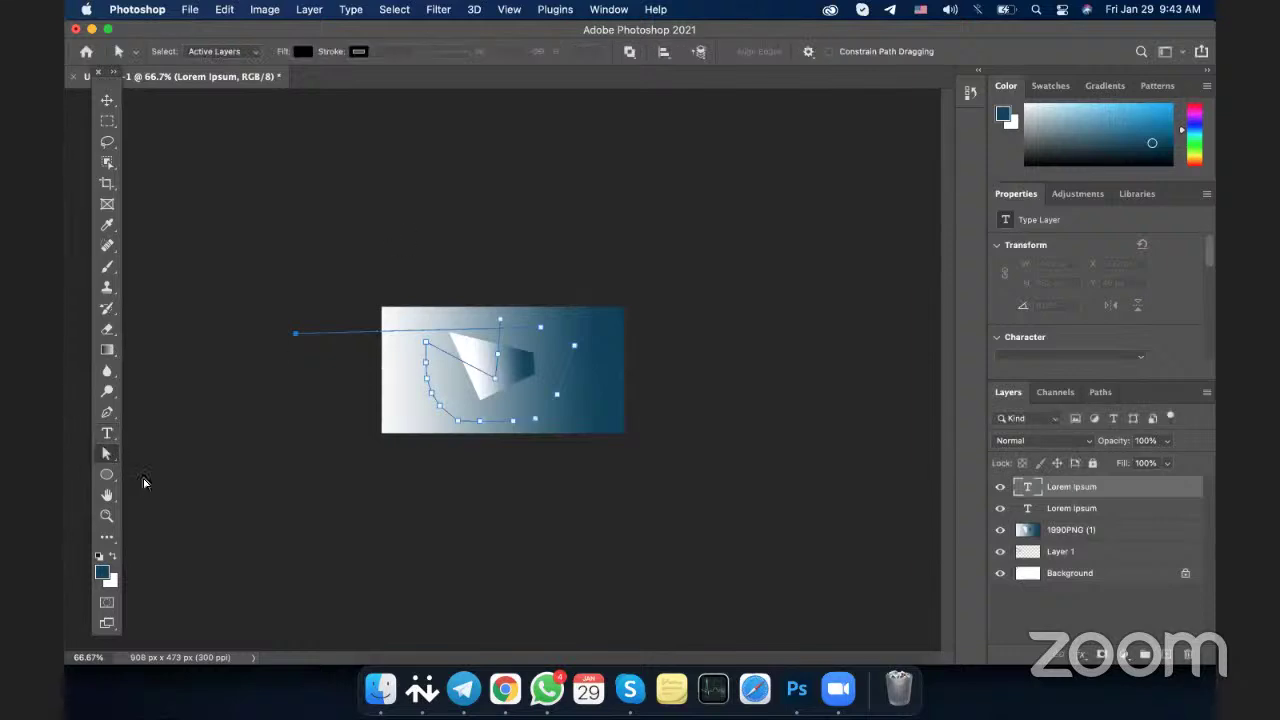
left_click(107, 474)
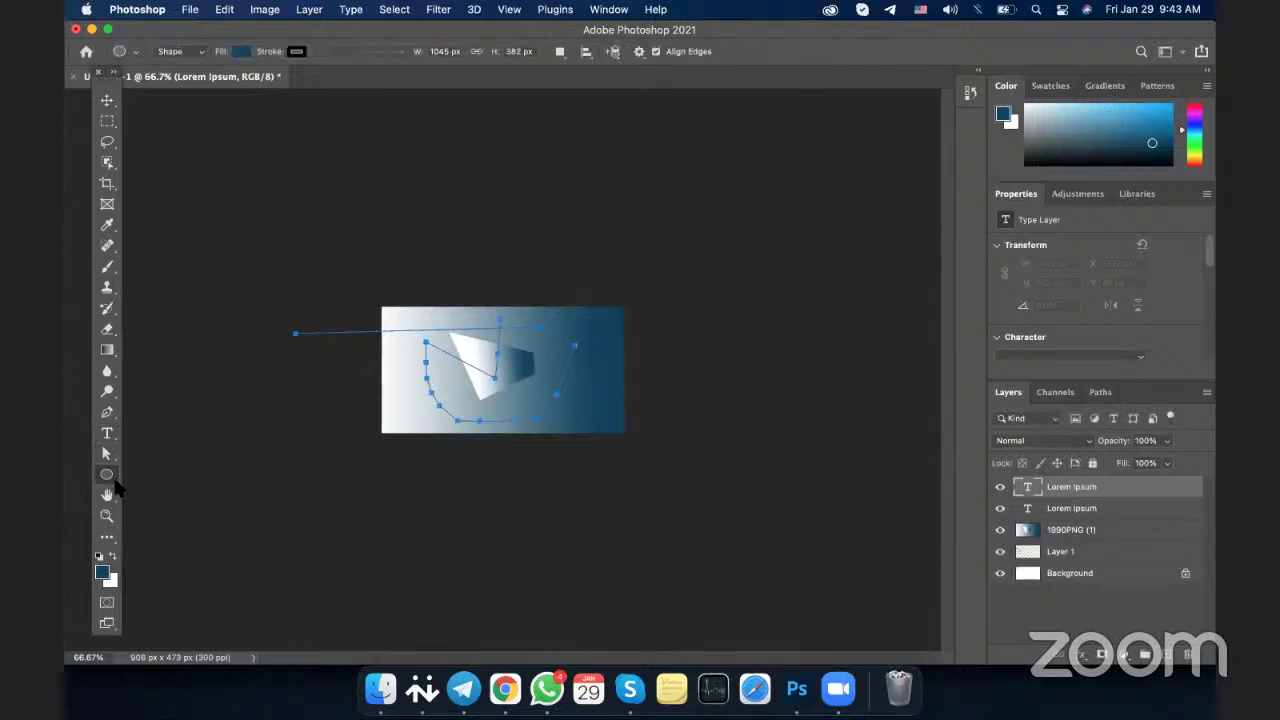
right_click(110, 480)
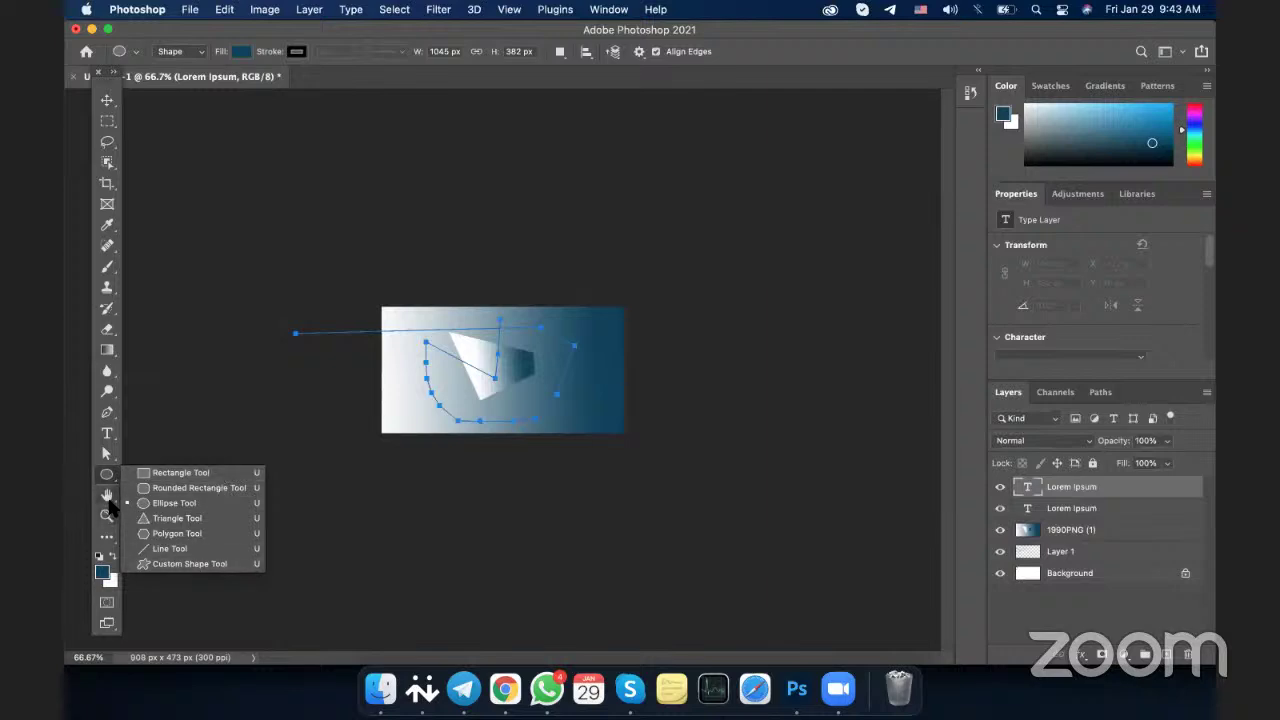
left_click(104, 573)
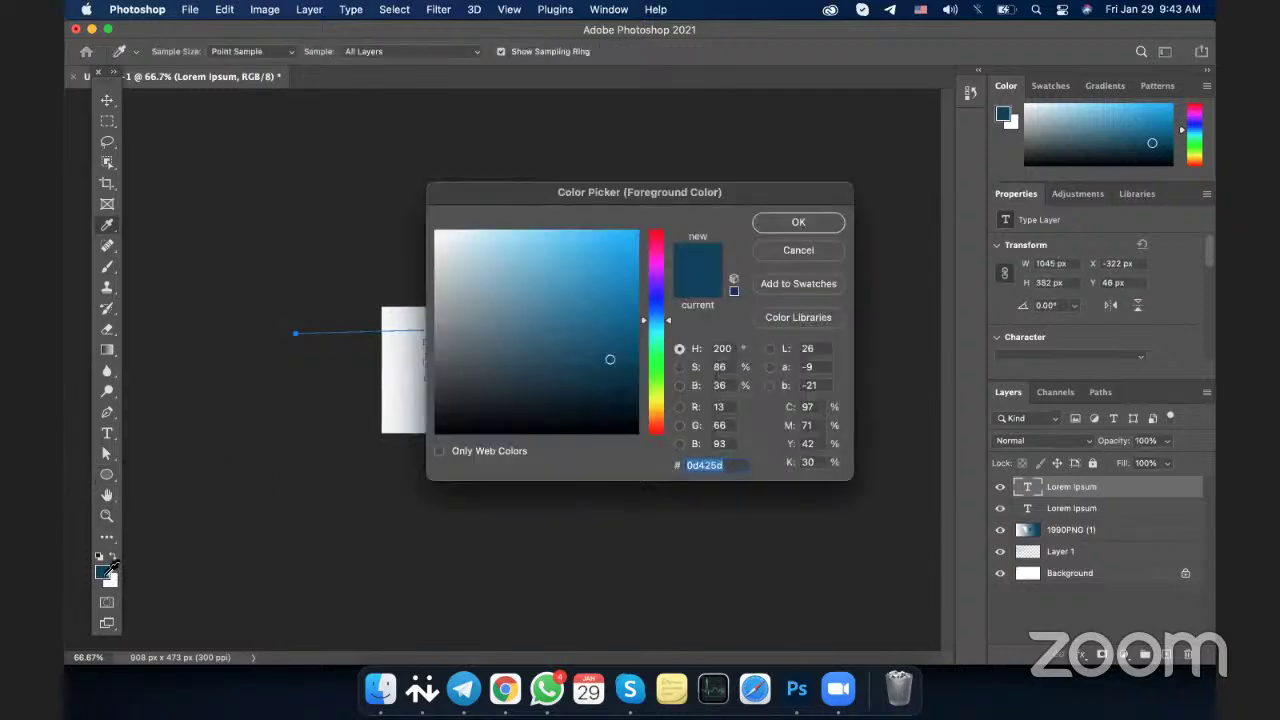
left_click(788, 223)
left_click(789, 248)
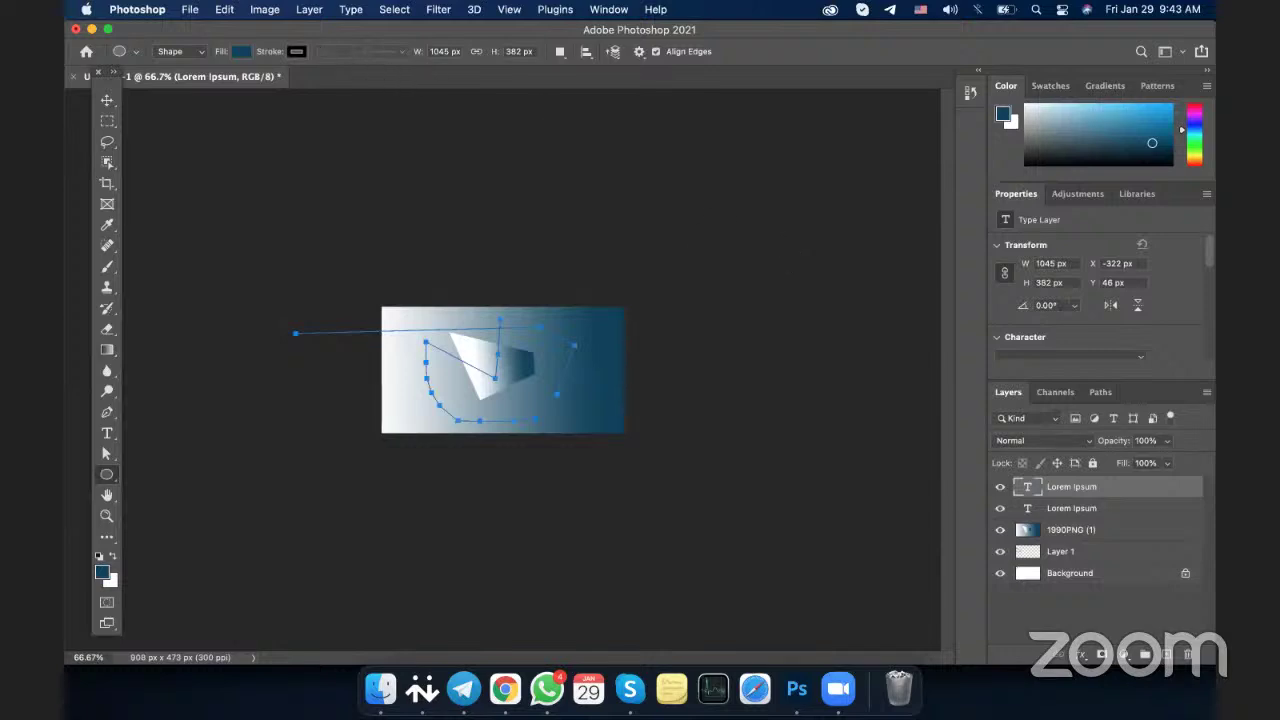
left_click(430, 10)
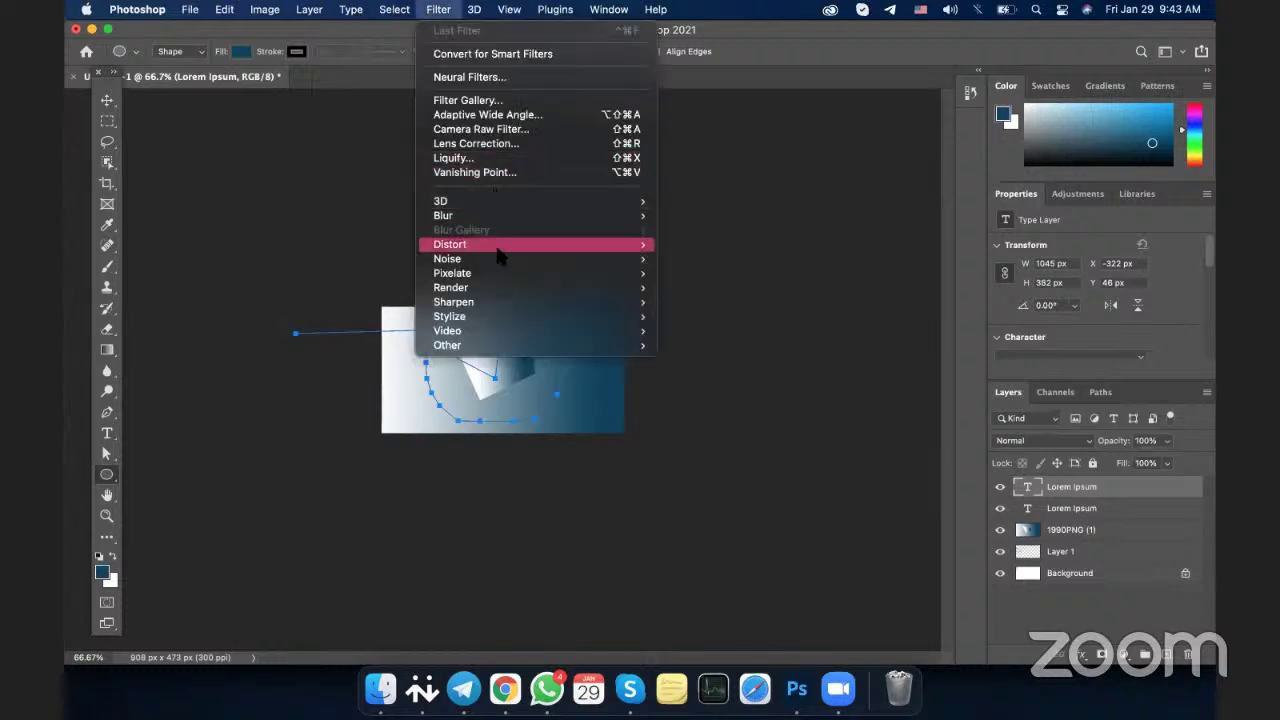
mouse_move(497, 247)
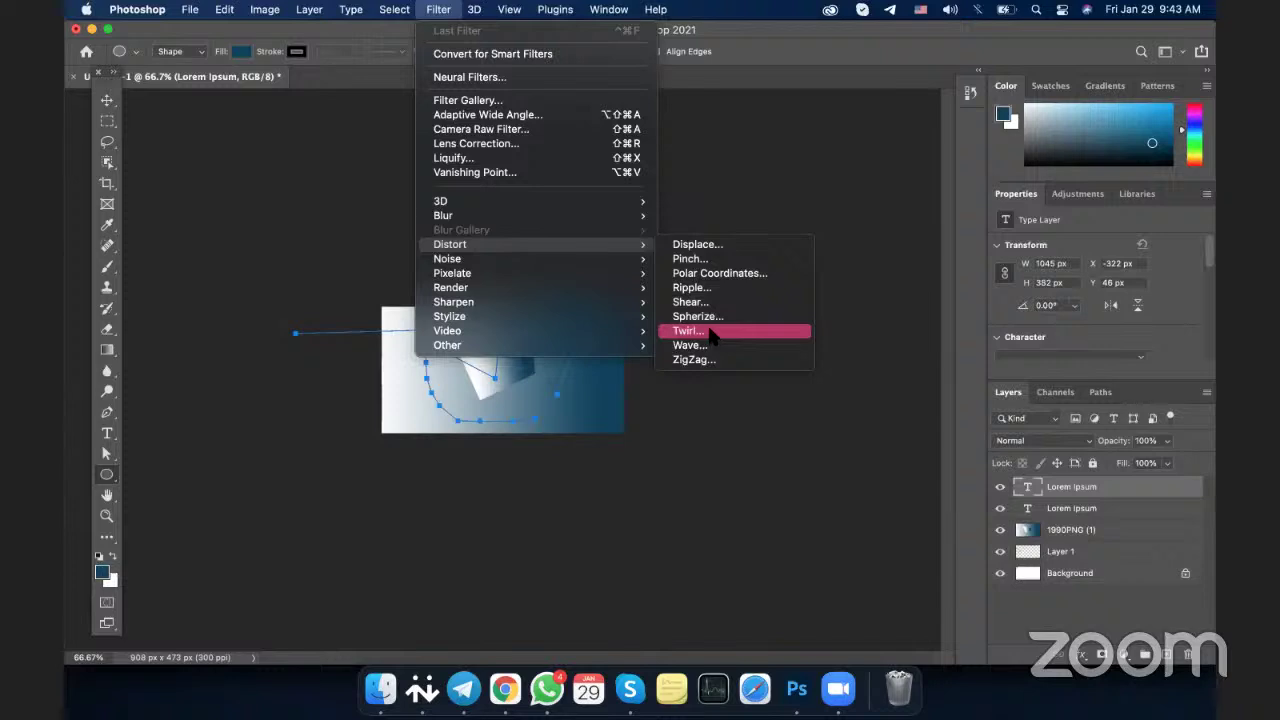
mouse_move(400, 12)
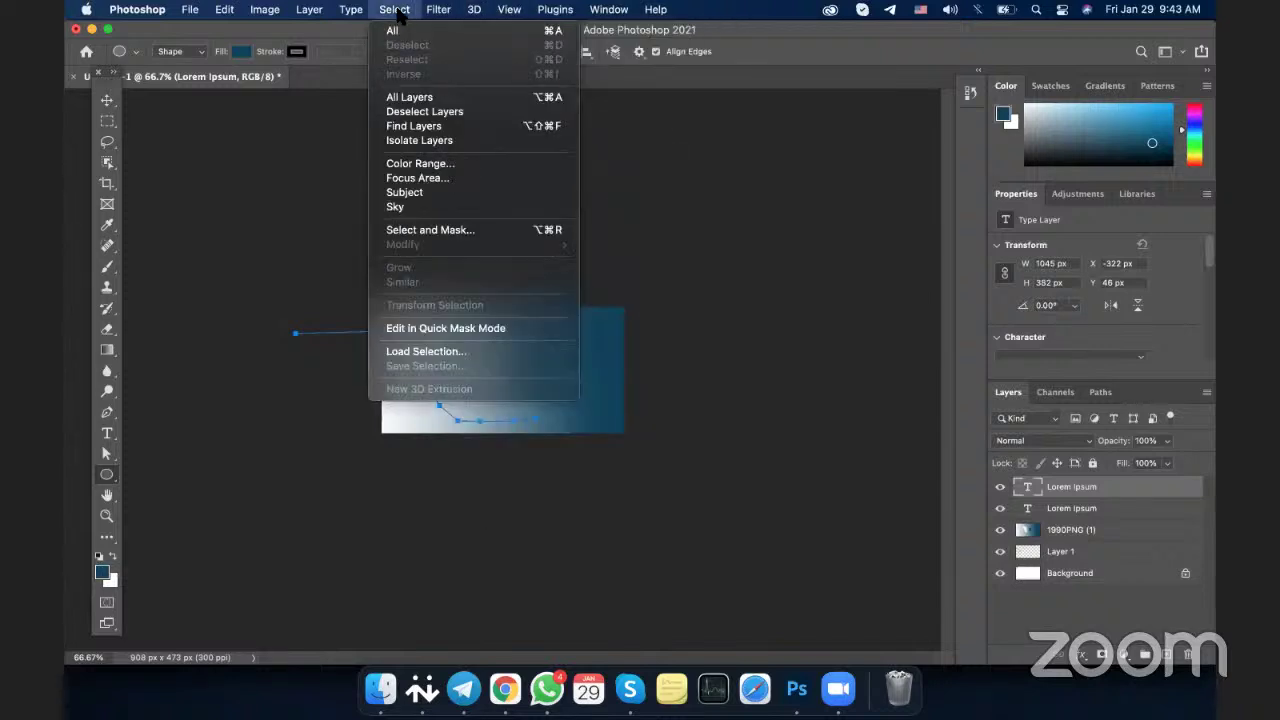
mouse_move(353, 14)
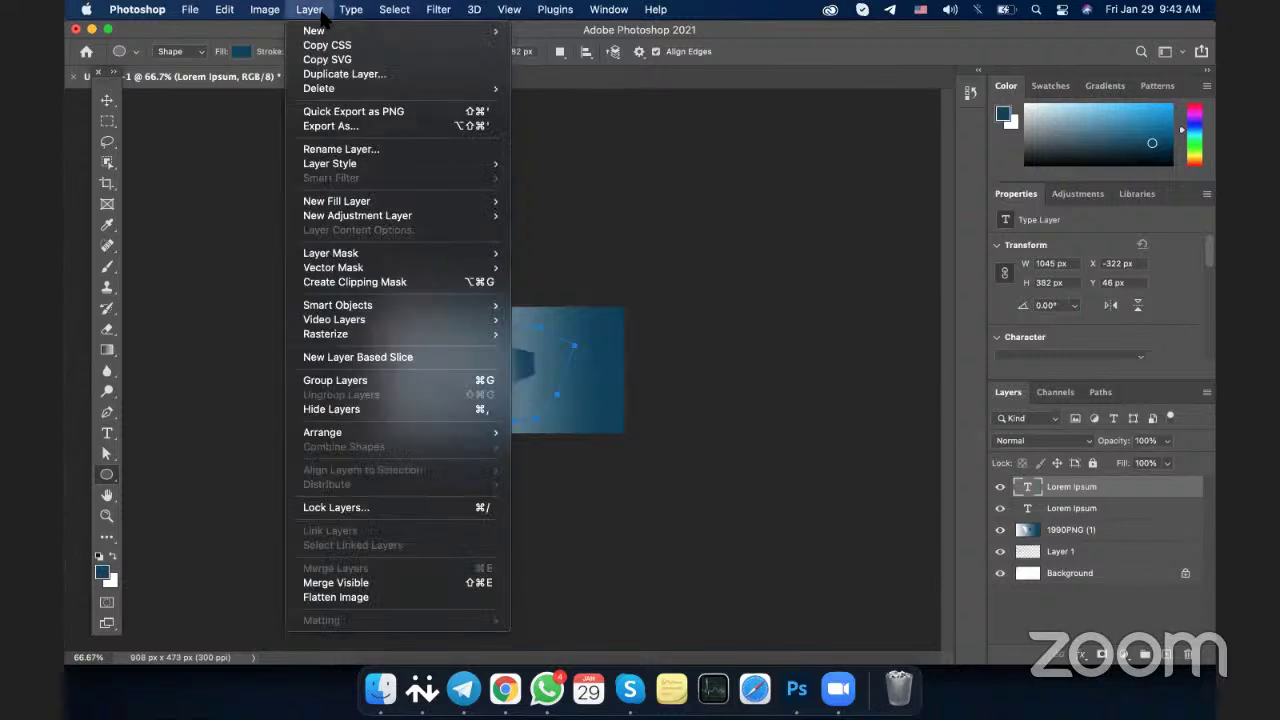
left_click(209, 264)
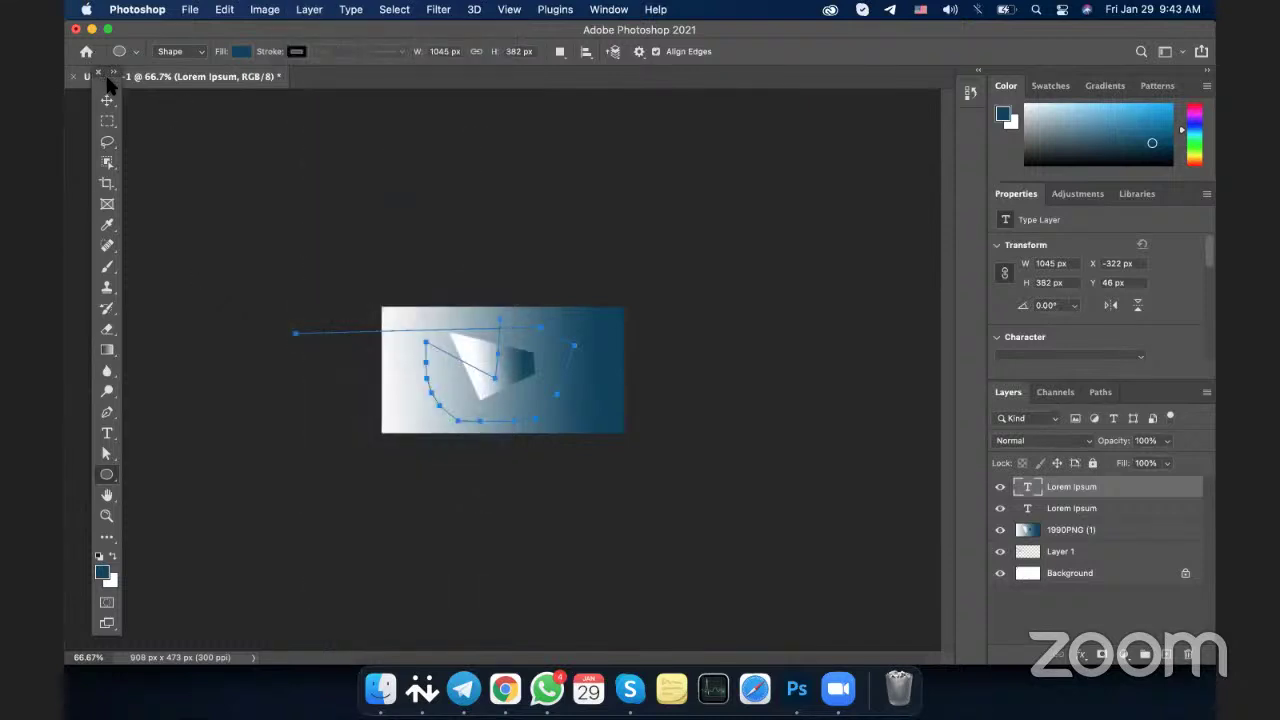
Move the floating toolbox to the edge of the workspace, clear of the document's title
left_click_drag(110, 88, 87, 108)
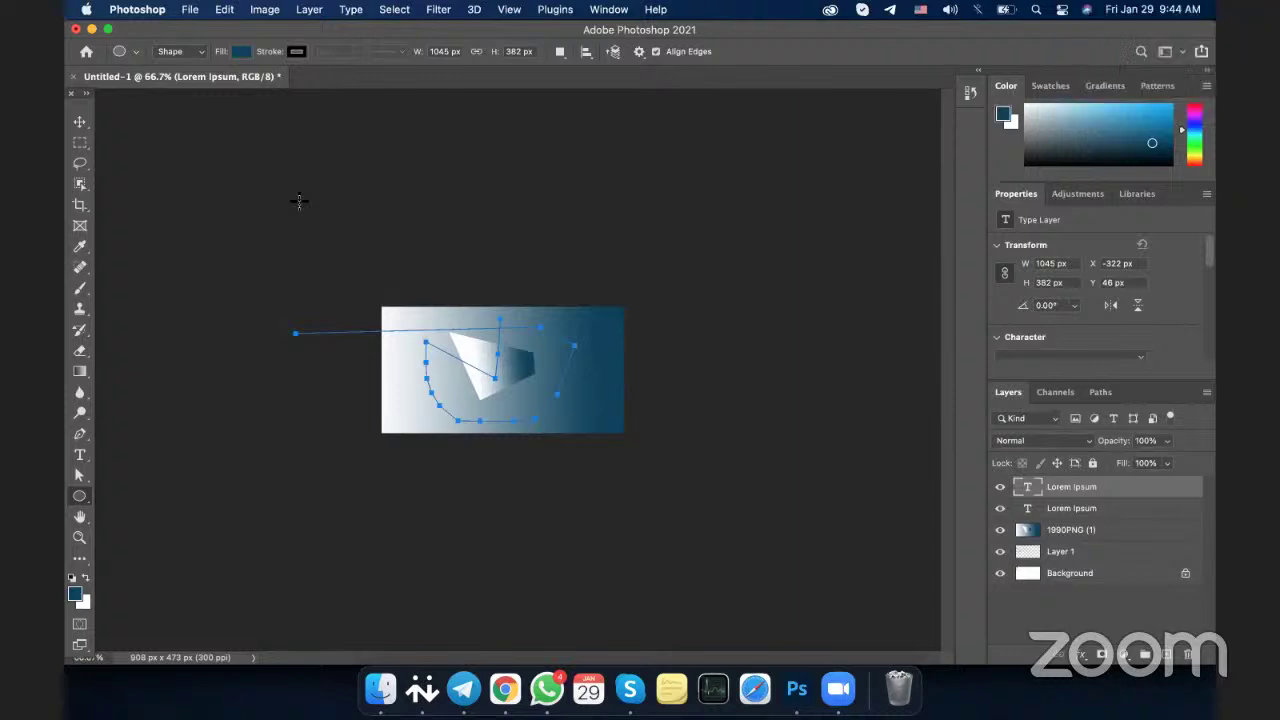
left_click(493, 680)
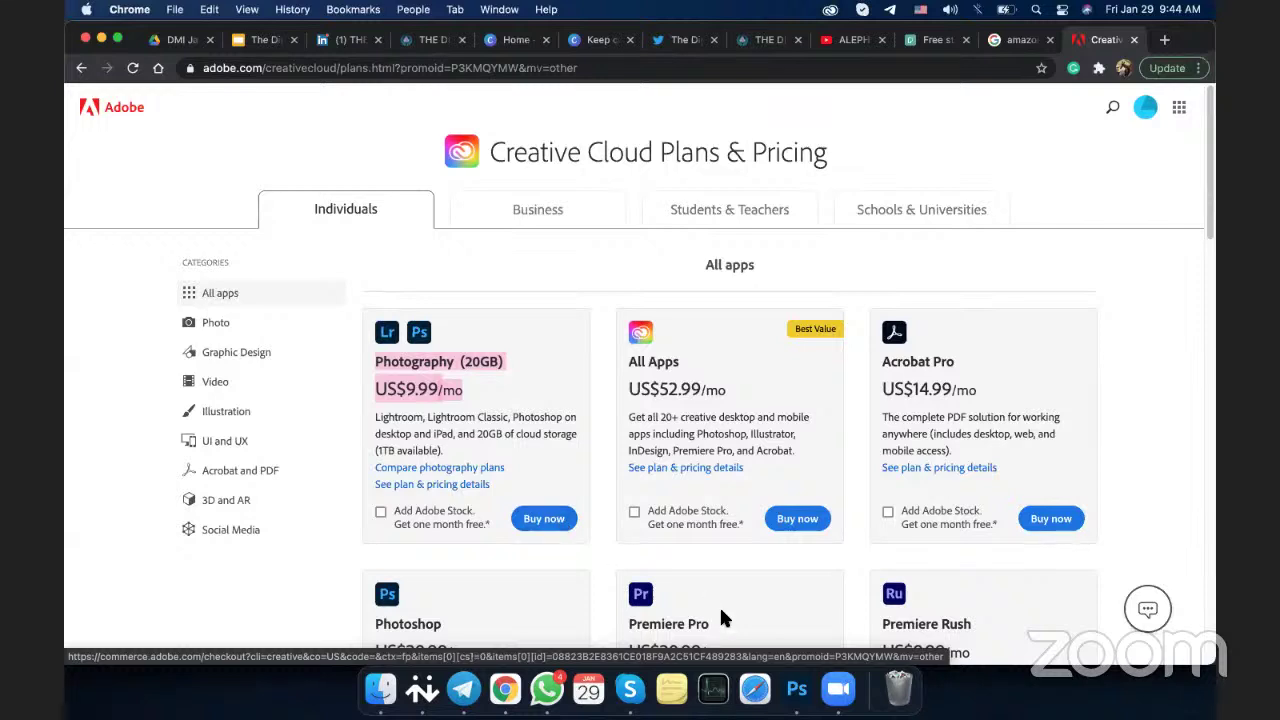
left_click(797, 689)
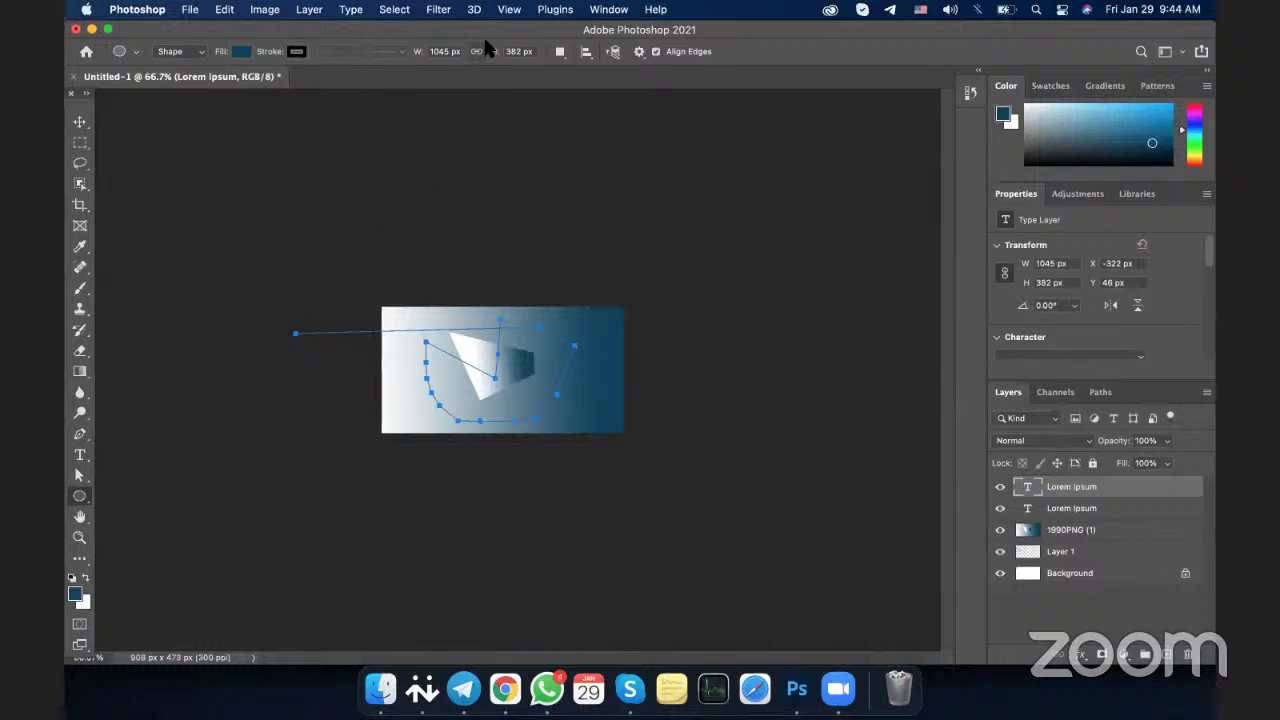
left_click(434, 14)
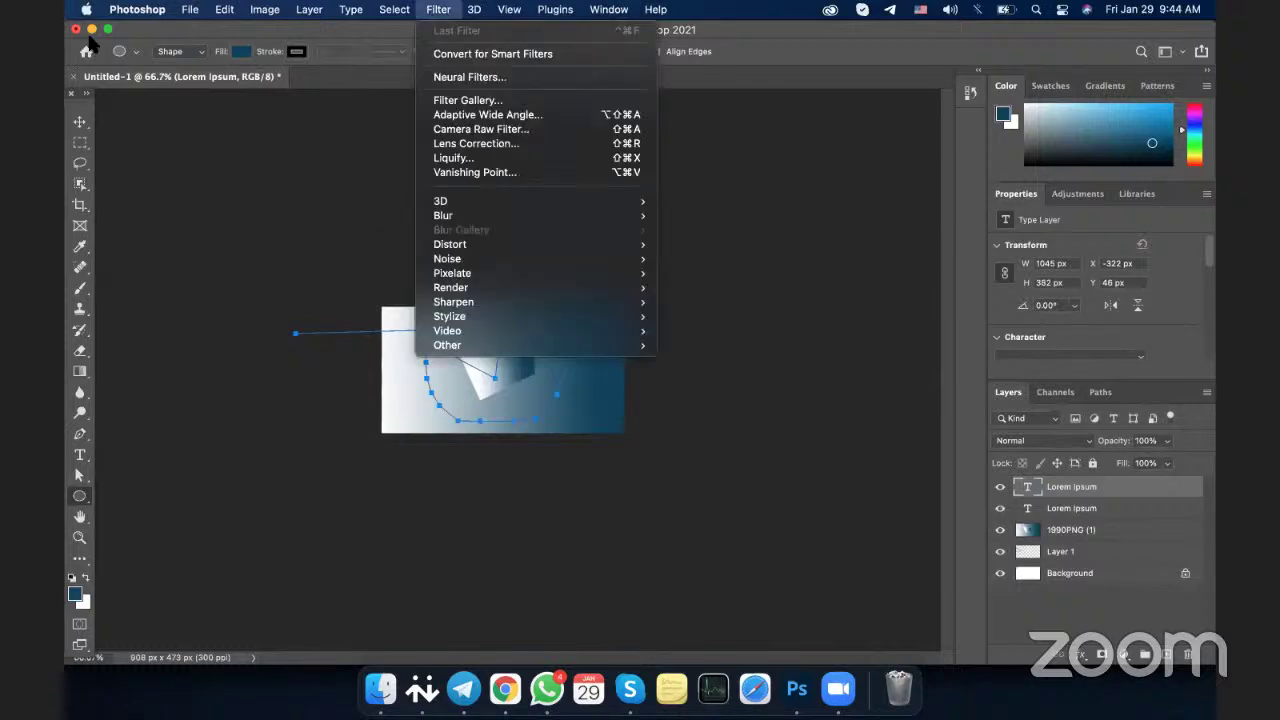
left_click(224, 10)
left_click(180, 38)
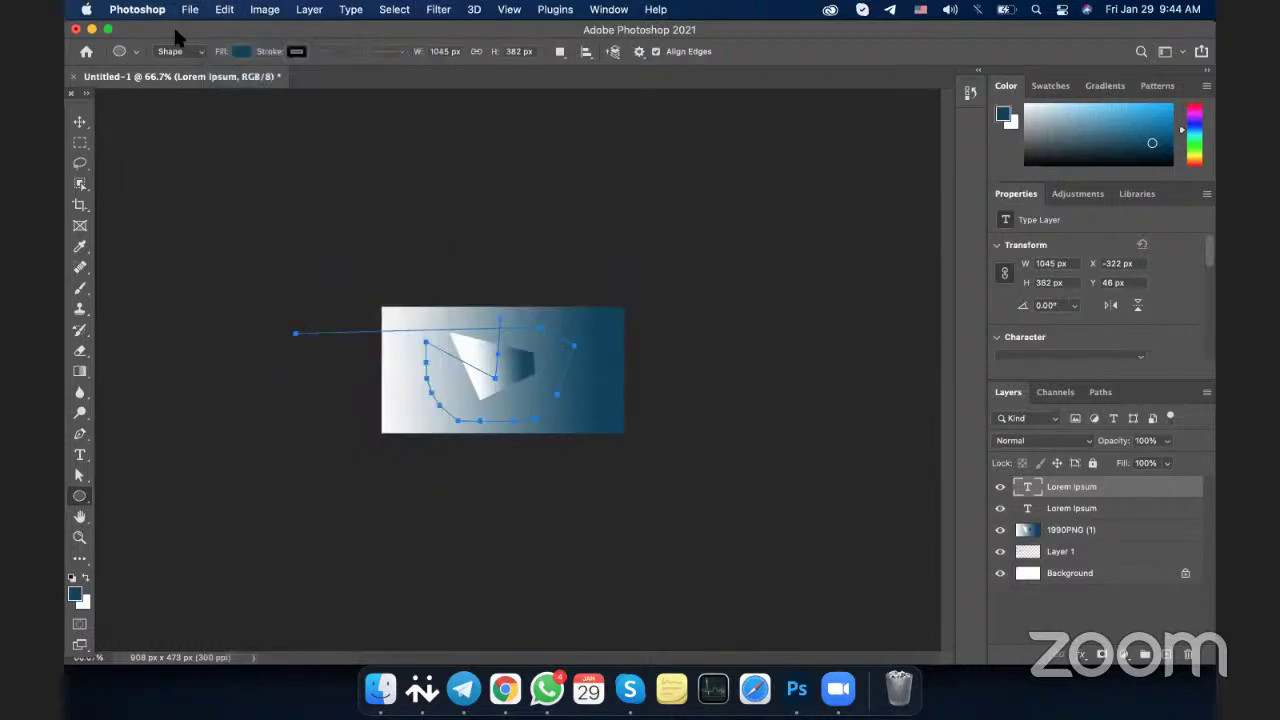
Minimize Photoshop and highlight the Photography (20GB) plan on Adobe's Creative Cloud pricing page in Chrome
left_click(91, 29)
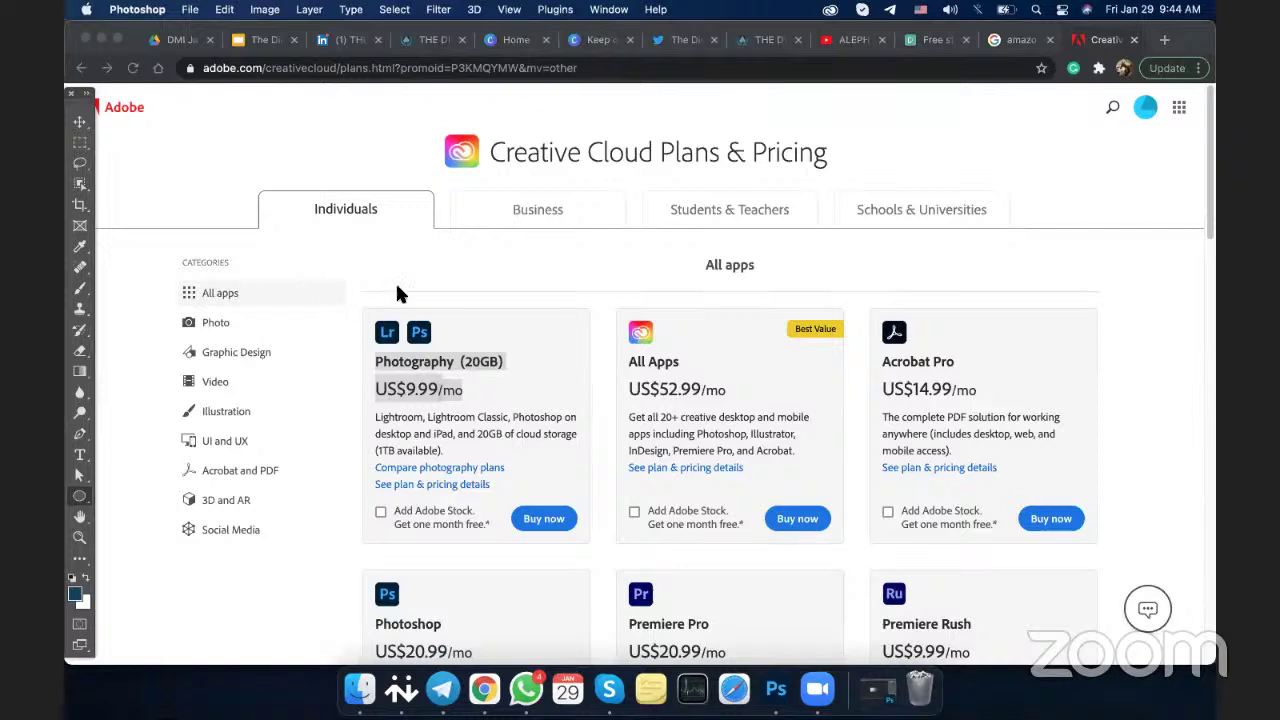
left_click(417, 273)
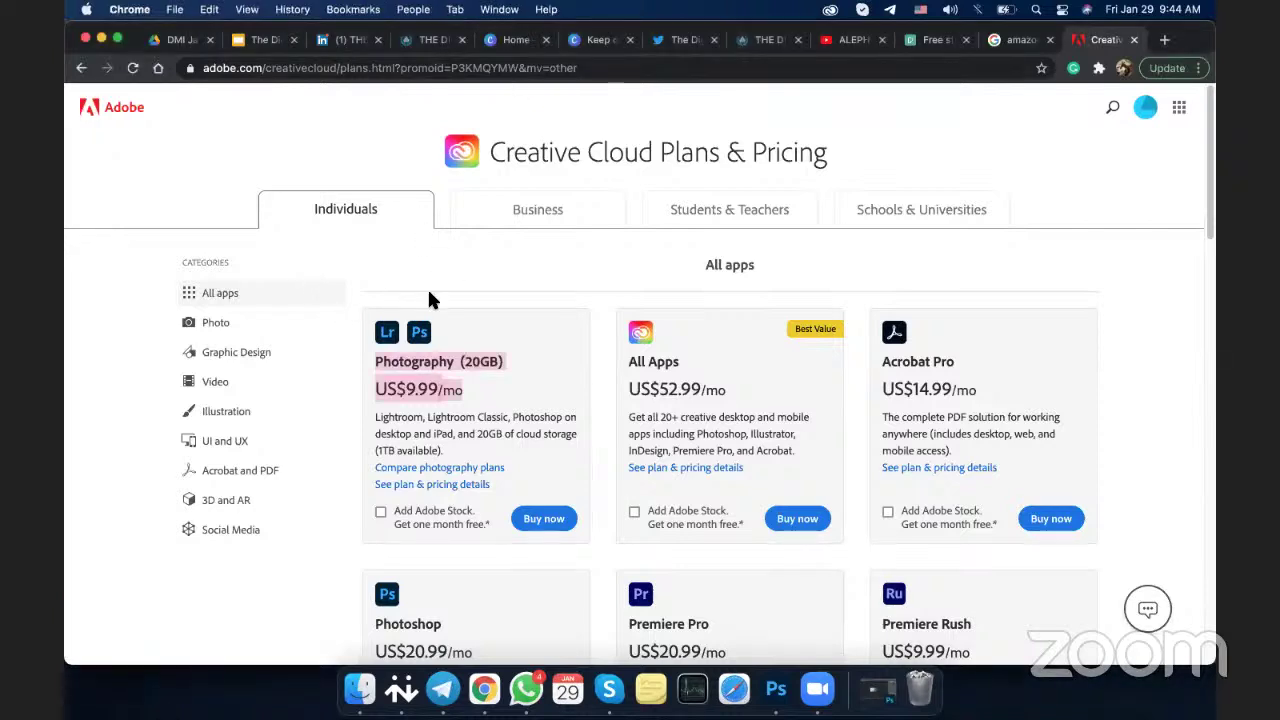
left_click_drag(359, 300, 562, 537)
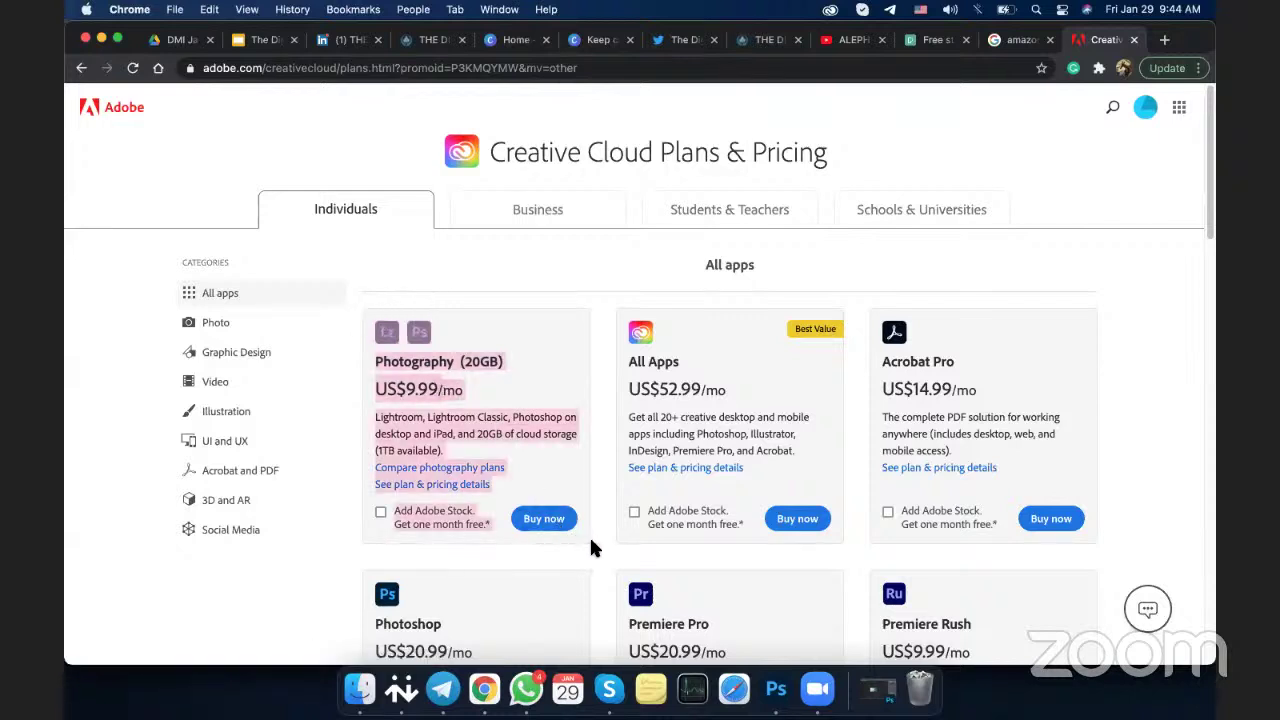
left_click(590, 541)
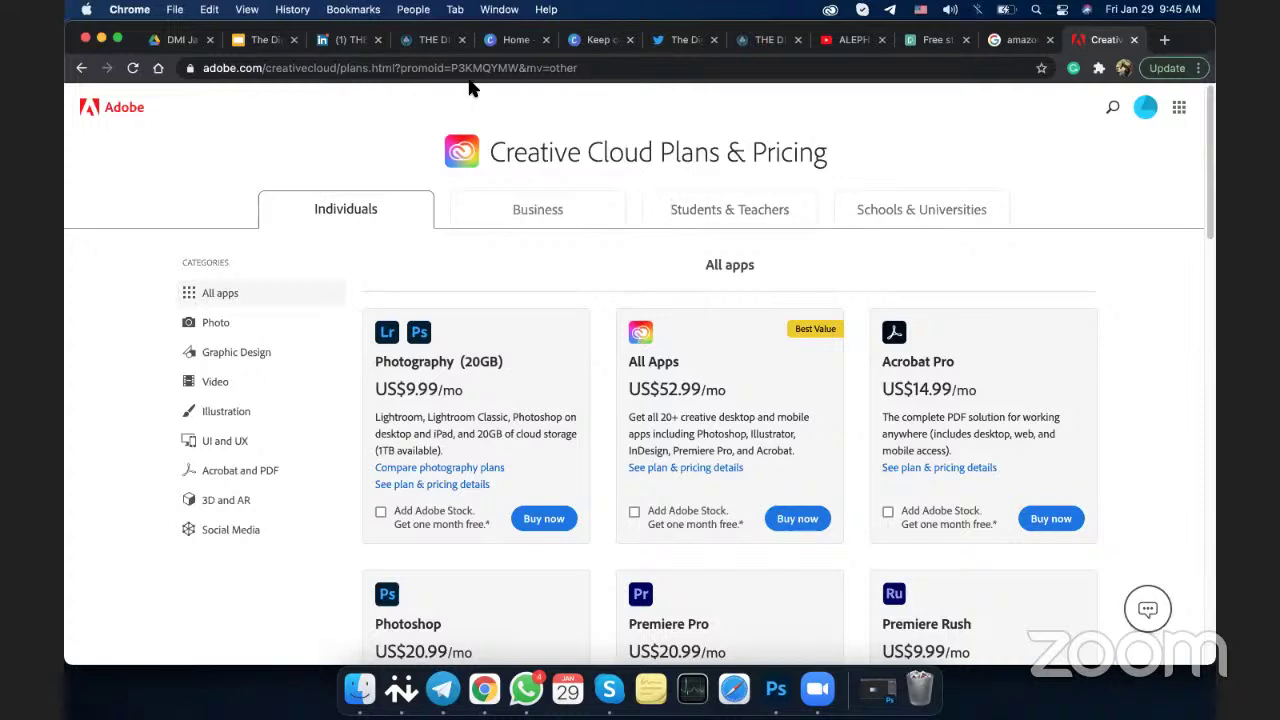
View page 1 of the open Canva design, then bring up The Digital Marketing Institute's home page
left_click(590, 40)
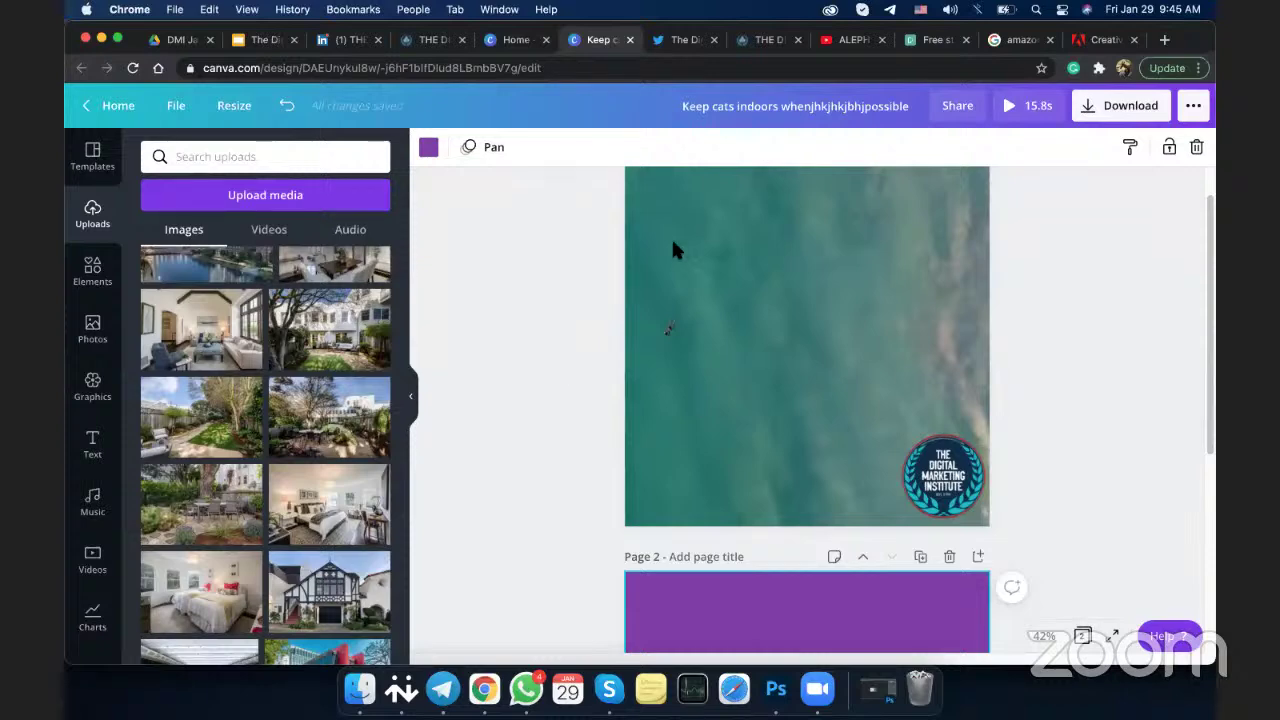
scroll(670, 240, "up", 1)
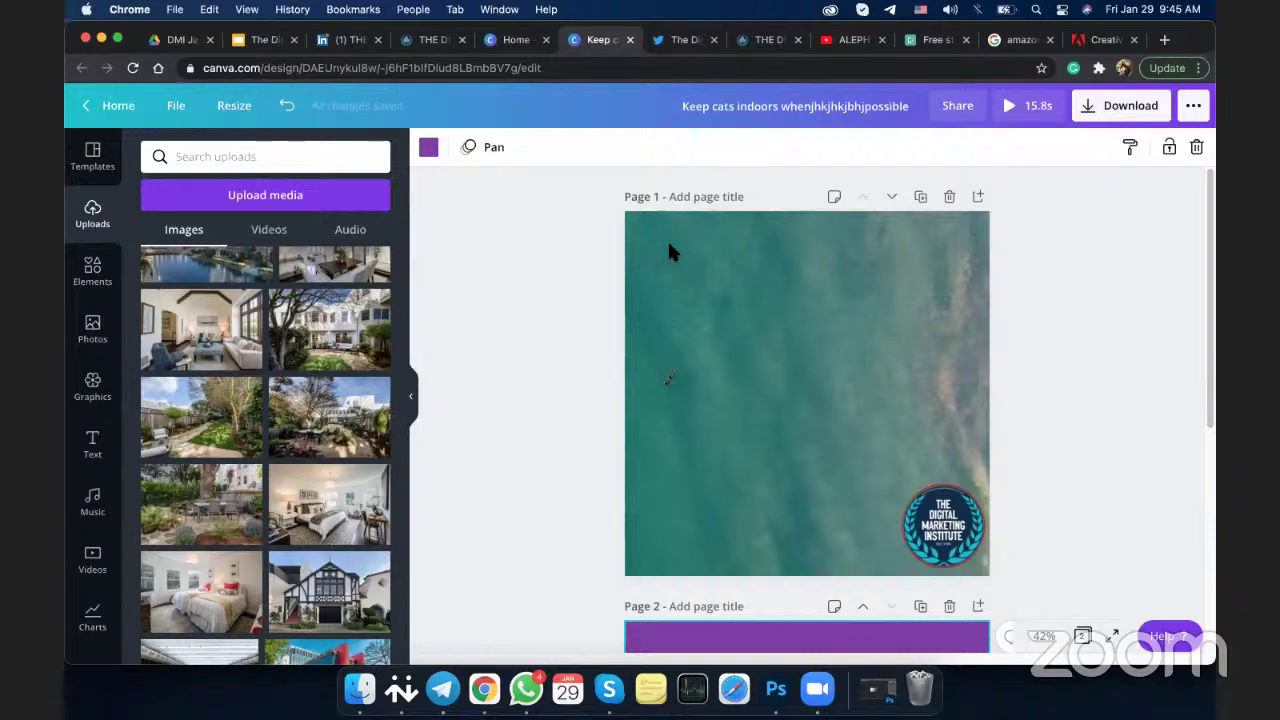
left_click(431, 44)
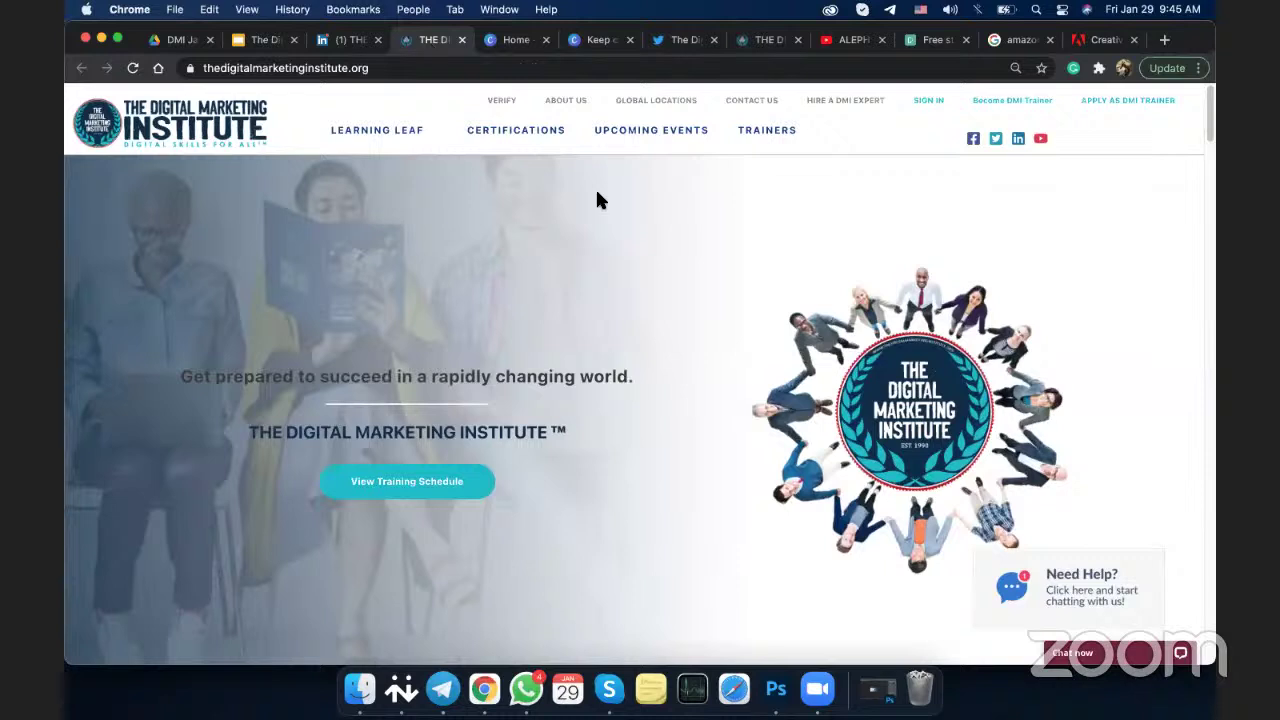